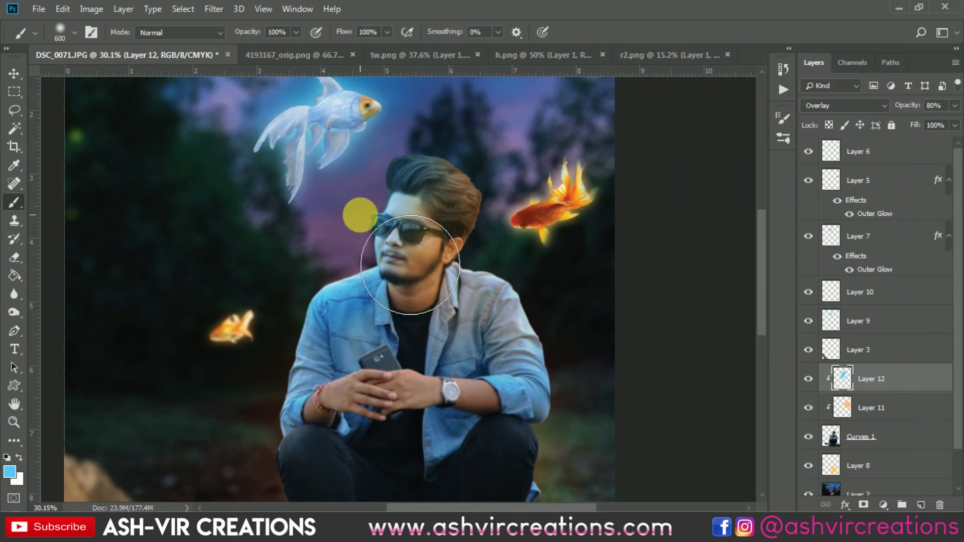
click(844, 105)
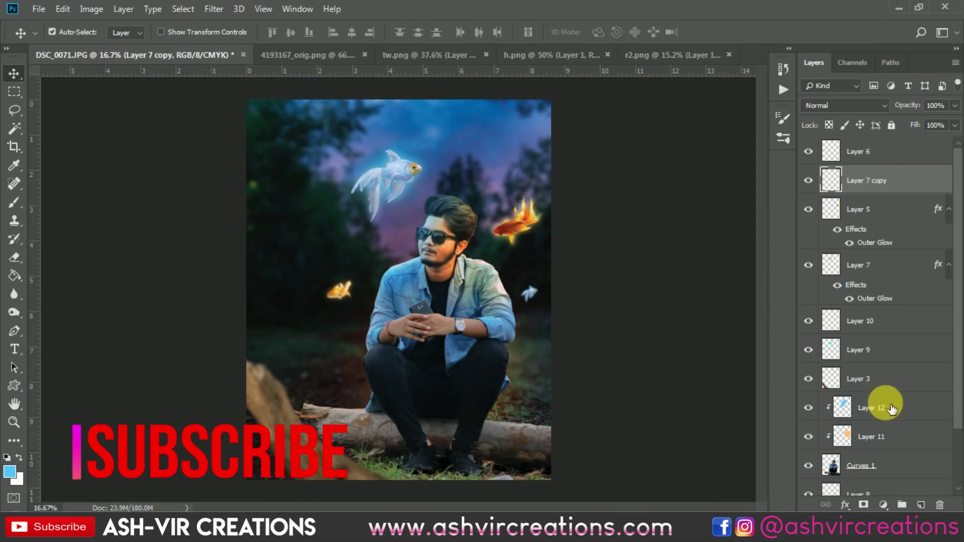
click(844, 105)
click(853, 157)
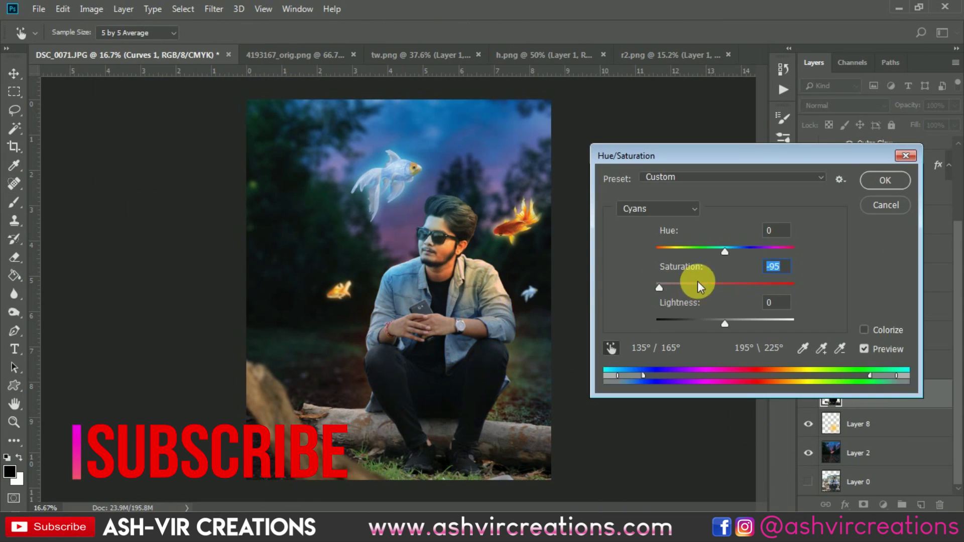
drag(698, 280, 736, 263)
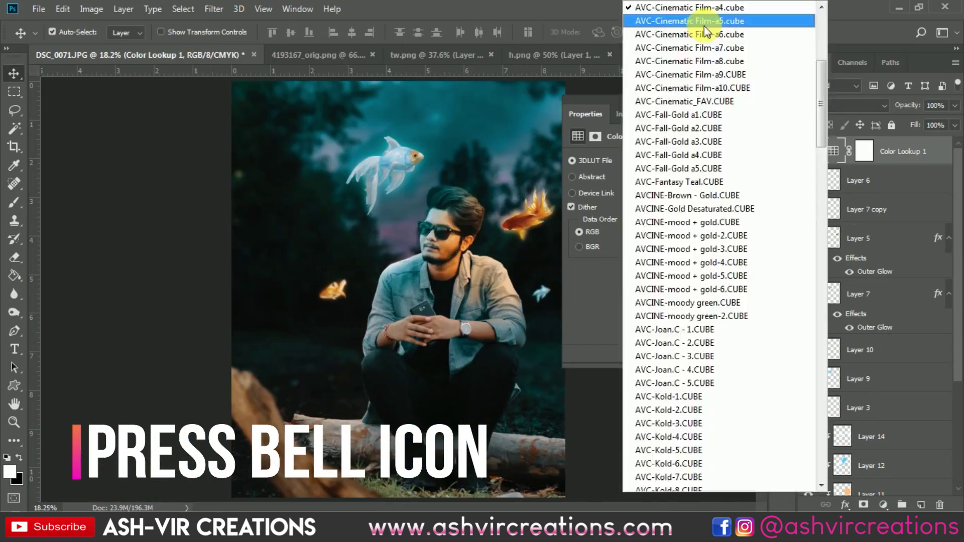
click(810, 152)
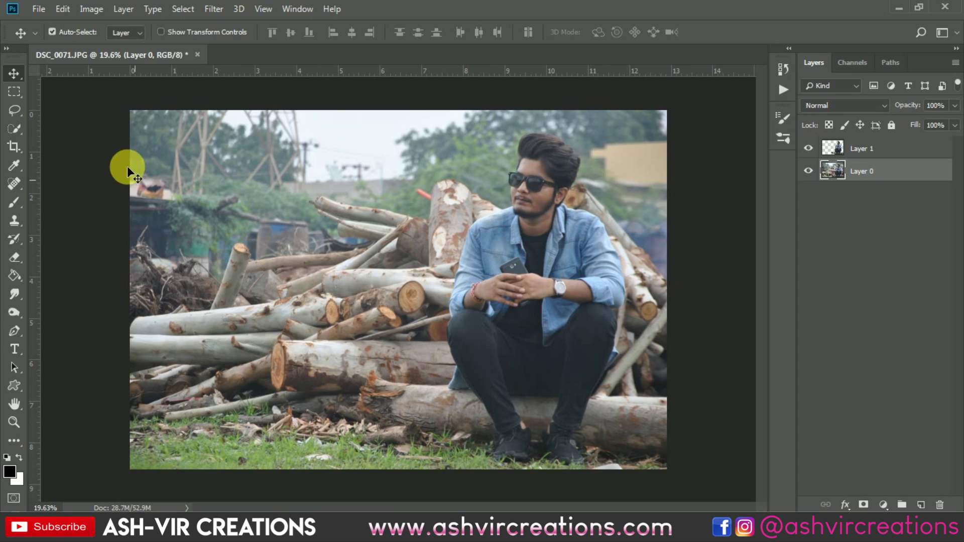
Select the seated man and the log area around his feet with Quick Selection and copy the selection to a new layer.
click(15, 129)
mouse_move(473, 223)
mouse_down()
mouse_move(523, 238)
mouse_move(502, 252)
mouse_move(477, 303)
mouse_move(471, 396)
mouse_move(458, 401)
mouse_move(502, 408)
mouse_move(563, 268)
mouse_move(569, 236)
mouse_move(543, 196)
mouse_move(543, 170)
mouse_move(555, 174)
mouse_move(553, 194)
mouse_move(588, 261)
mouse_move(594, 339)
mouse_up()
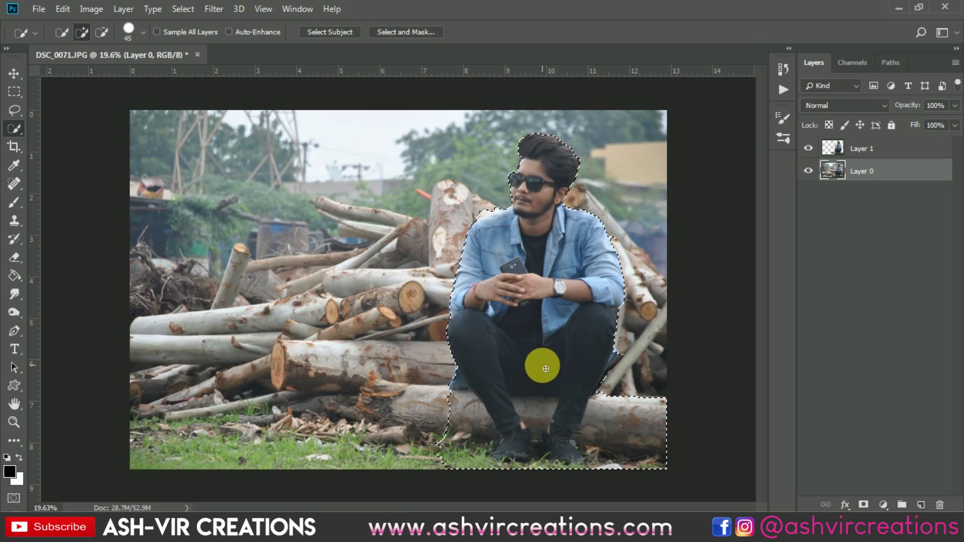
right_click(545, 337)
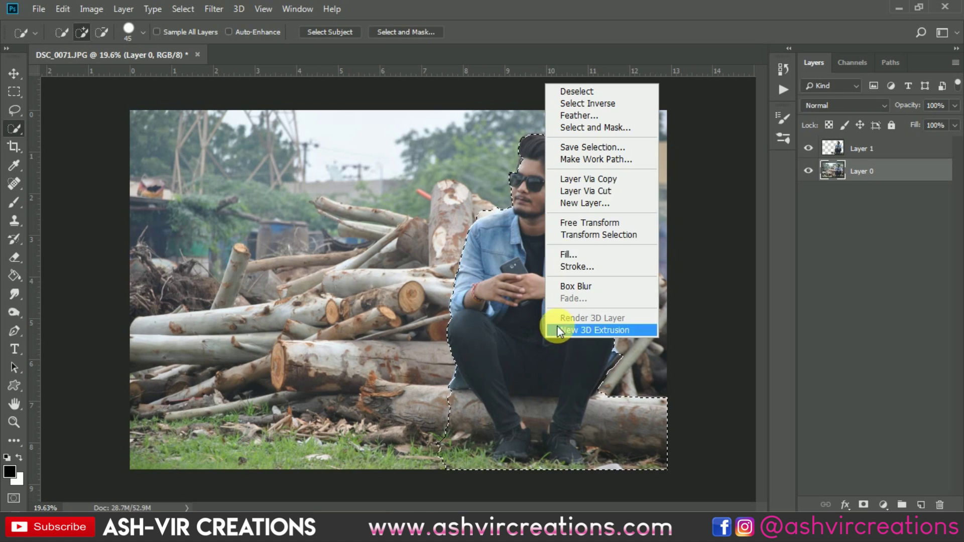
click(582, 177)
Hide the original photo layer, Layer 0, and delete the extra cutout copy, keeping the finished cutout on Layer 1.
click(810, 193)
key(Delete)
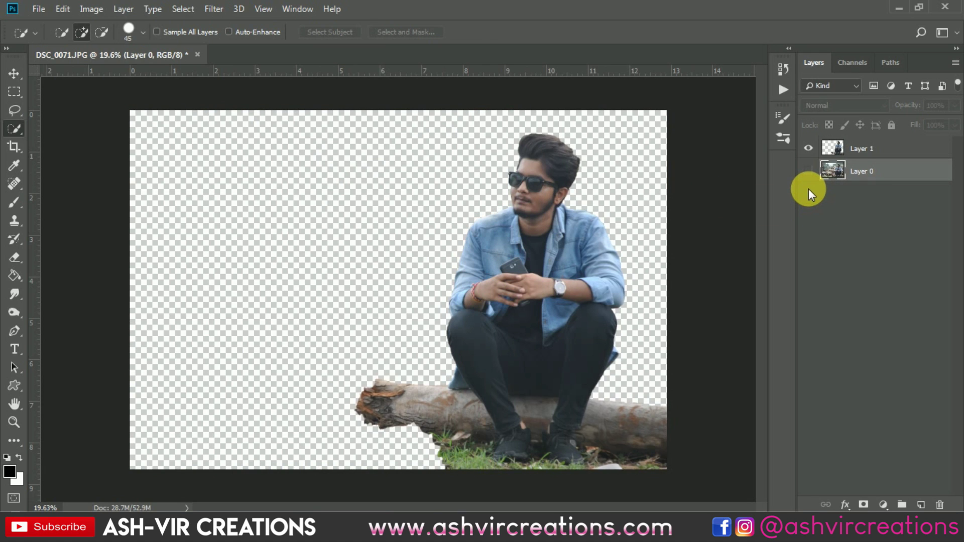
key(v)
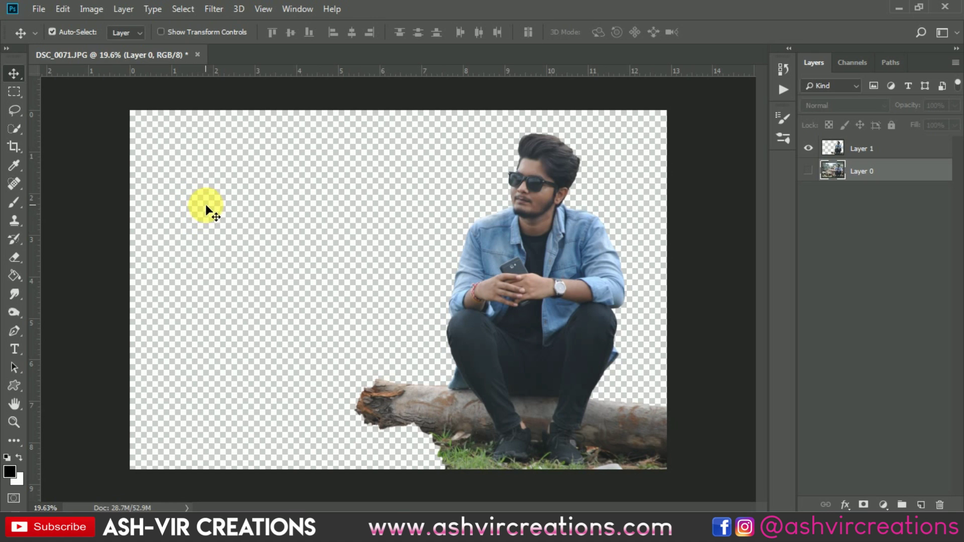
Crop the canvas to a 4:5 (8:10) ratio around the seated man, adding empty space above his head.
click(19, 144)
click(78, 40)
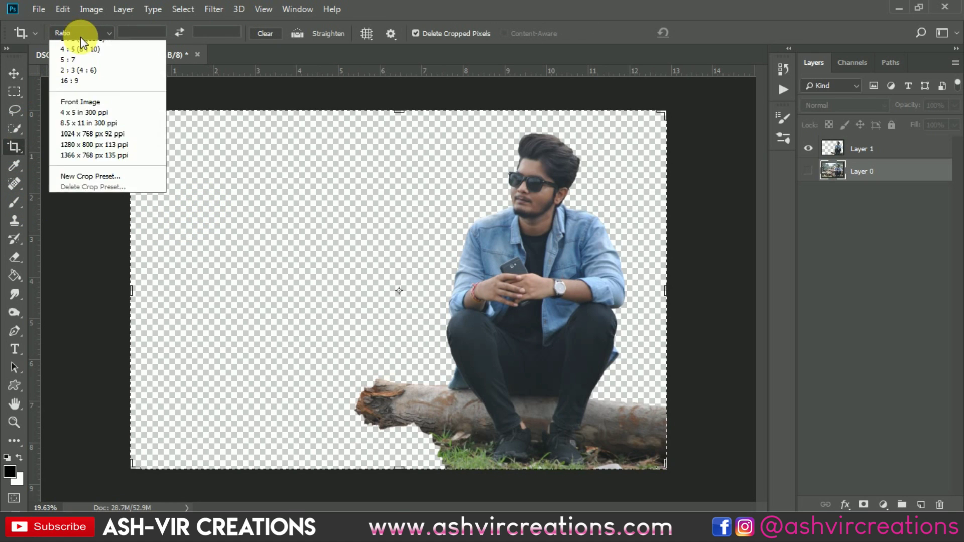
click(86, 96)
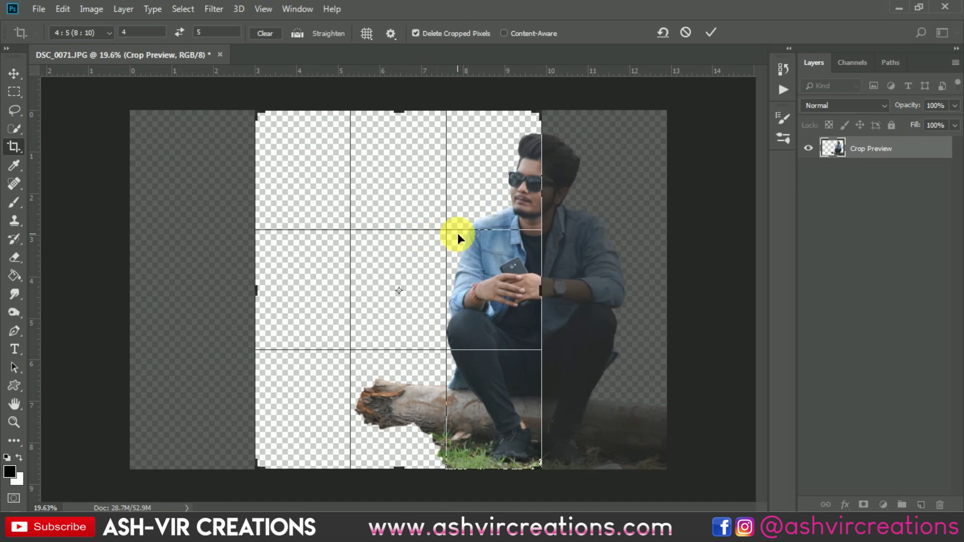
drag(459, 235, 359, 232)
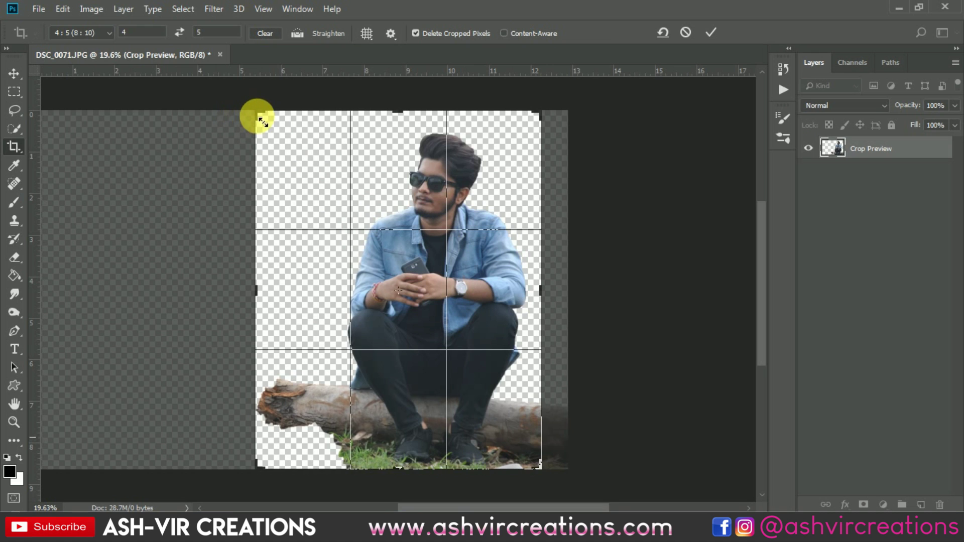
drag(258, 116, 321, 218)
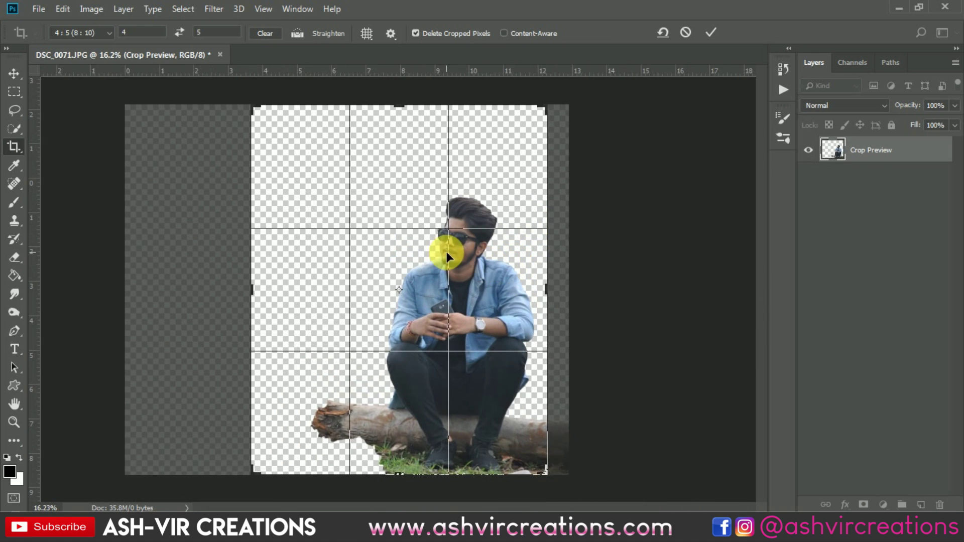
drag(447, 252, 417, 252)
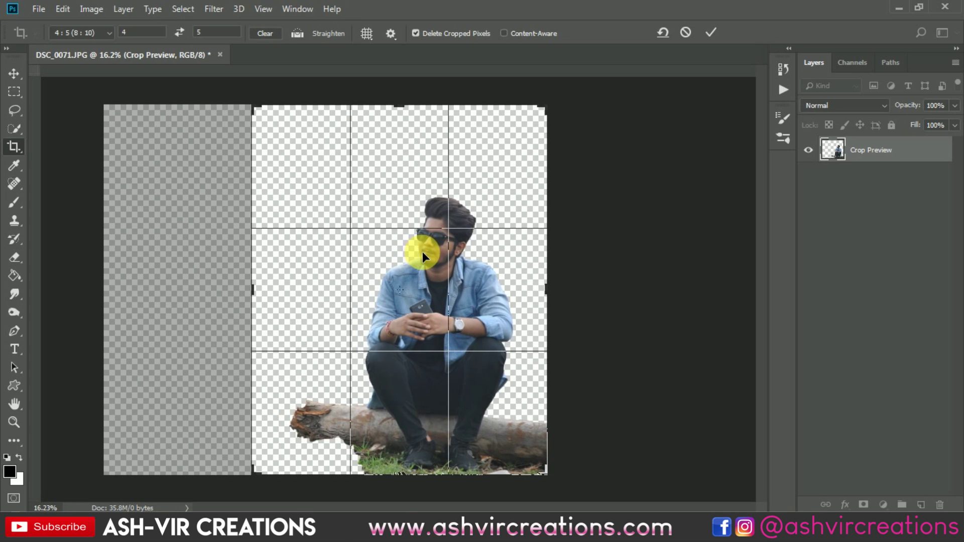
key(ctrl+r)
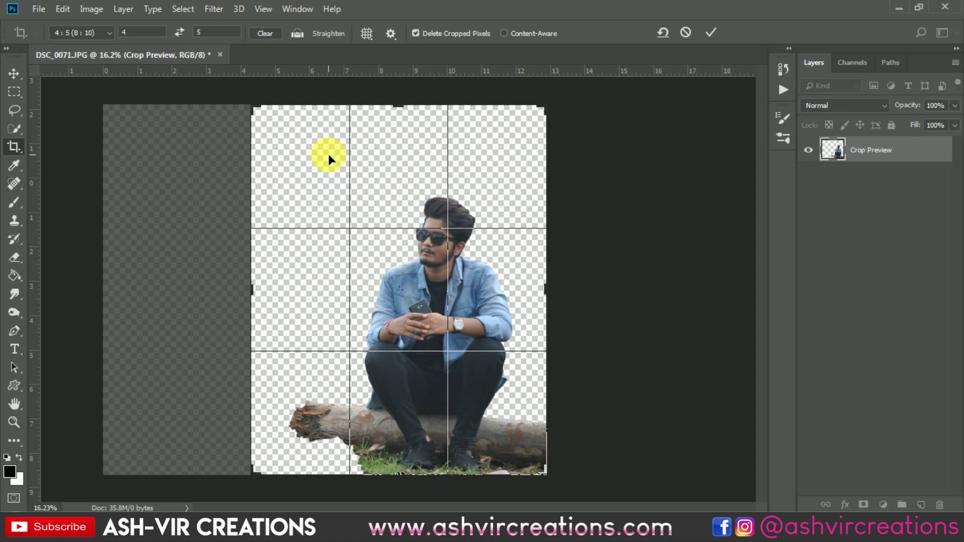
key(ctrl+r)
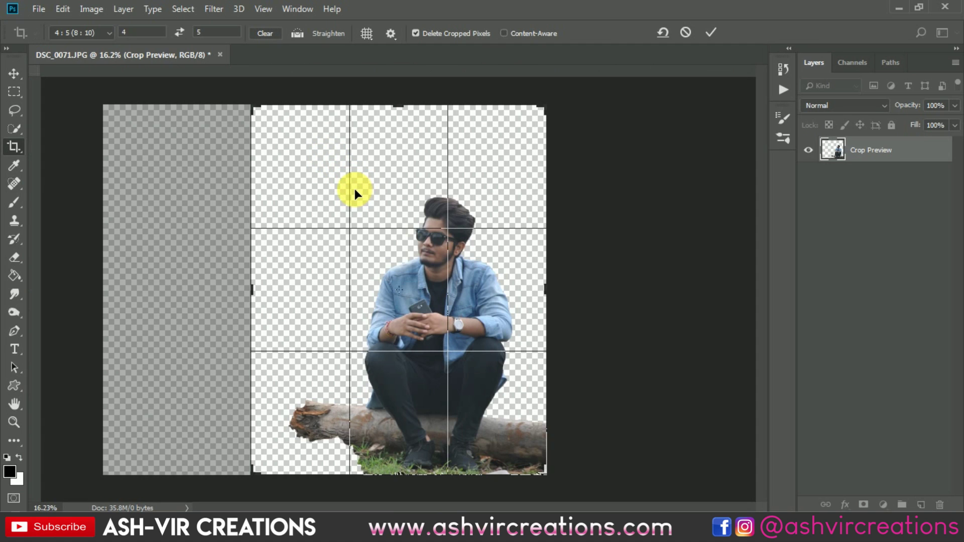
key(ctrl+r)
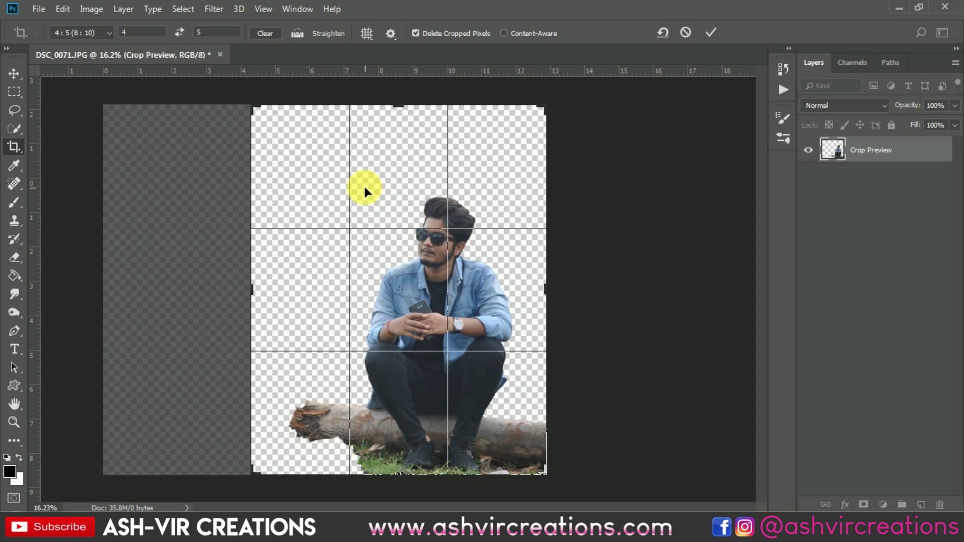
click(710, 32)
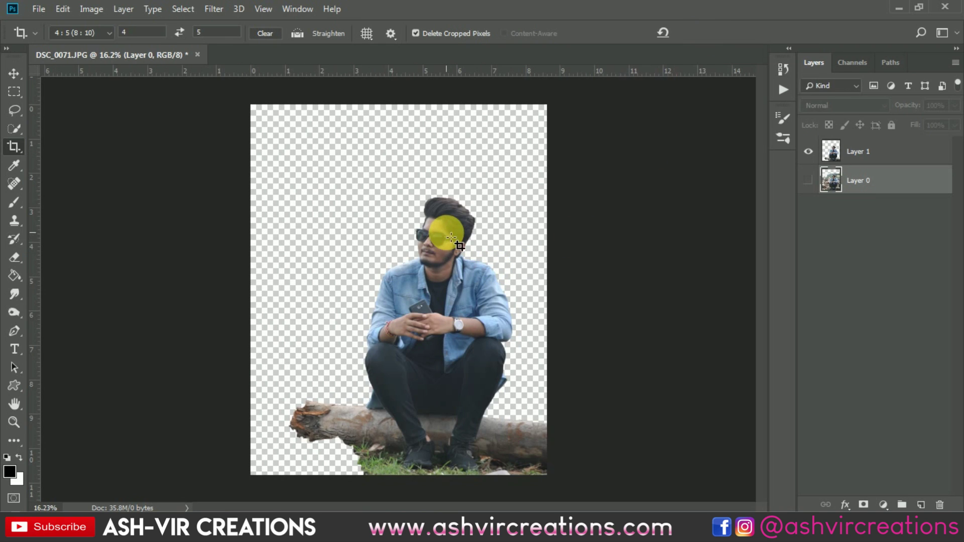
key(v)
key(ctrl+0)
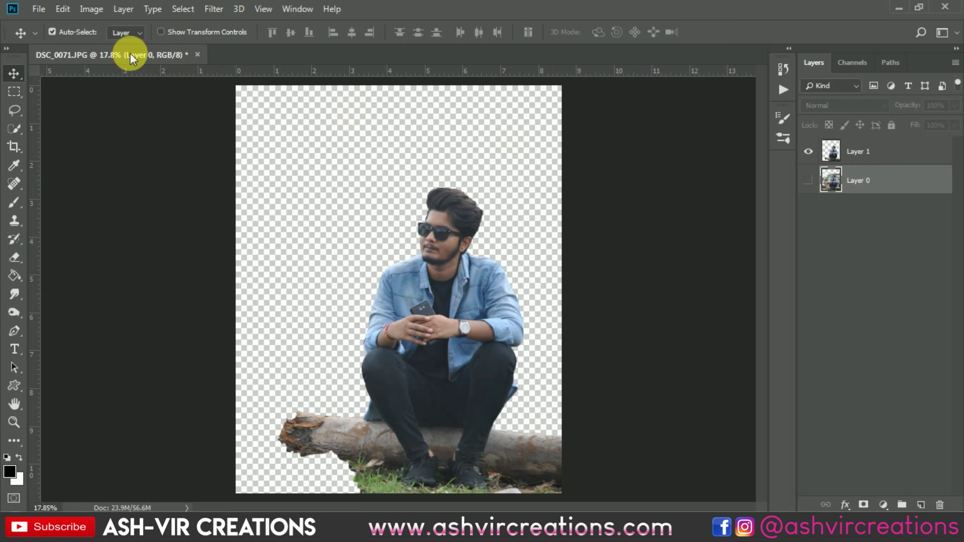
Open the unsplash photo of a forest path at dusk from the Clop folder on the Desktop.
click(30, 9)
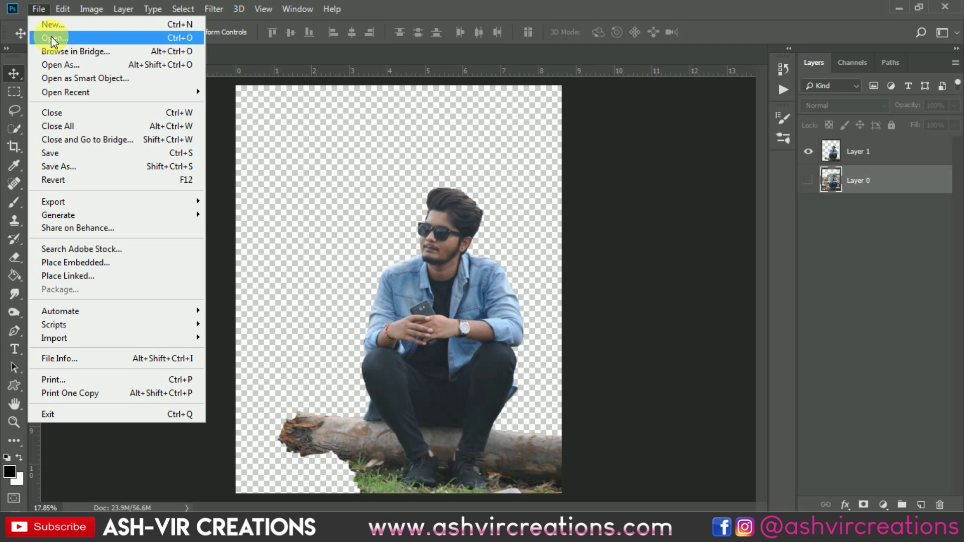
click(53, 39)
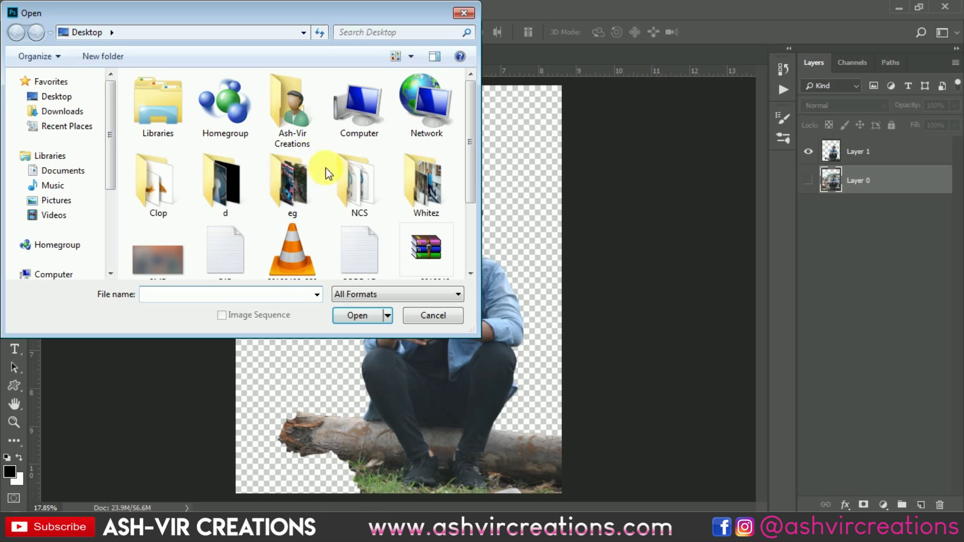
drag(480, 334, 521, 427)
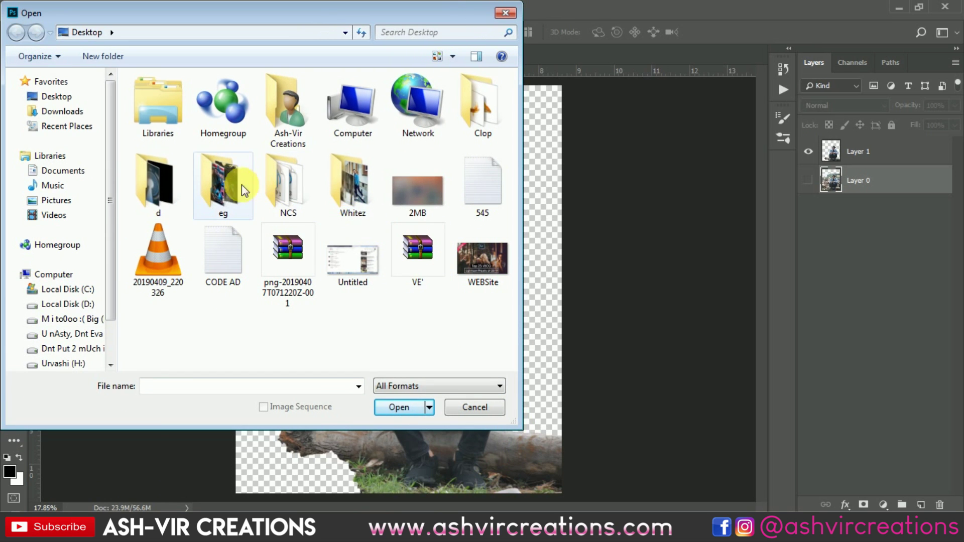
double_click(459, 119)
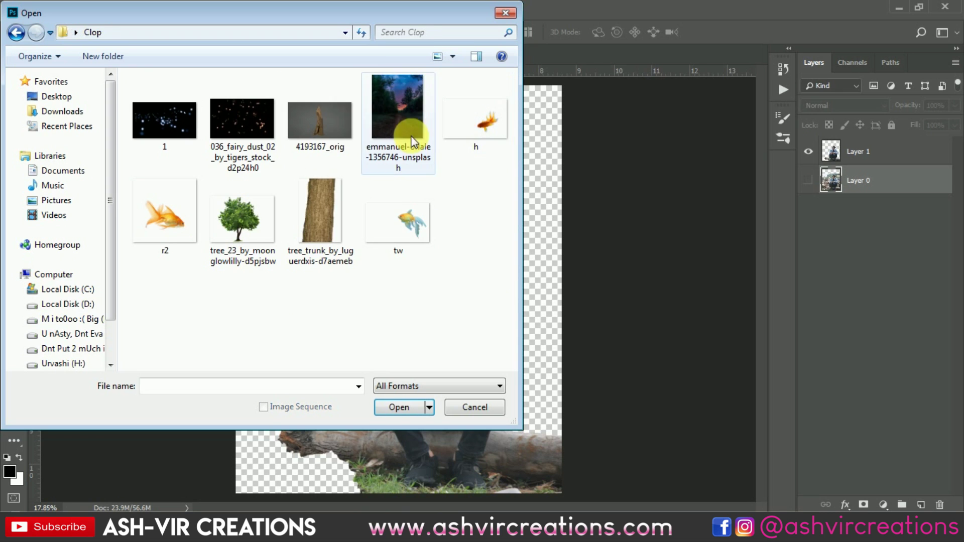
double_click(387, 117)
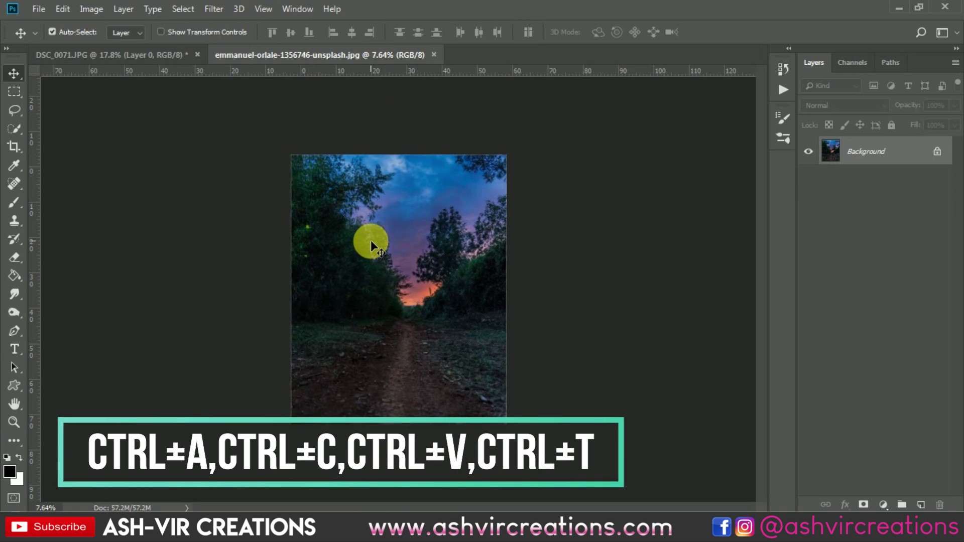
Copy the whole forest photo into DSC_0071.JPG as a layer beneath the man's cutout, and close the source photo.
key(ctrl+a)
key(ctrl+c)
click(197, 58)
key(ctrl+v)
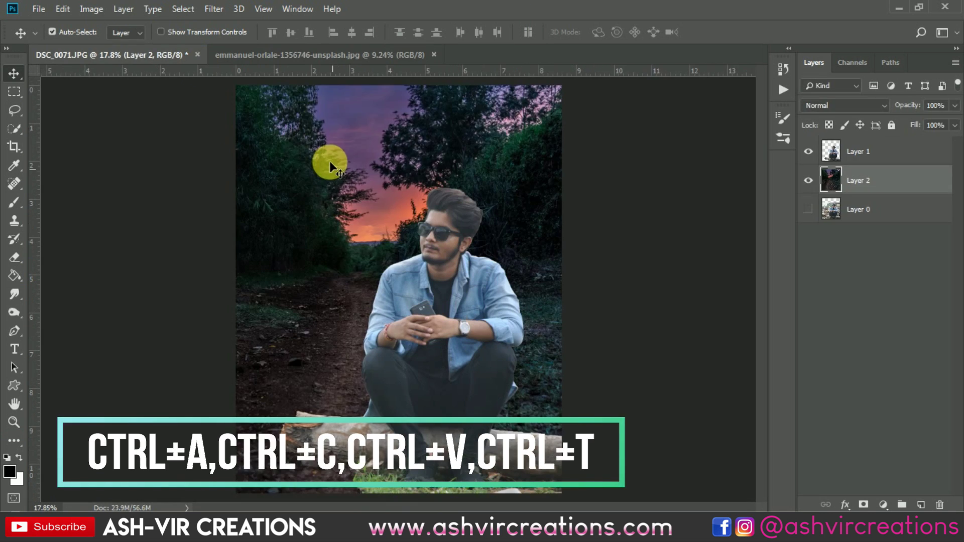
click(436, 54)
key(ctrl+minus)
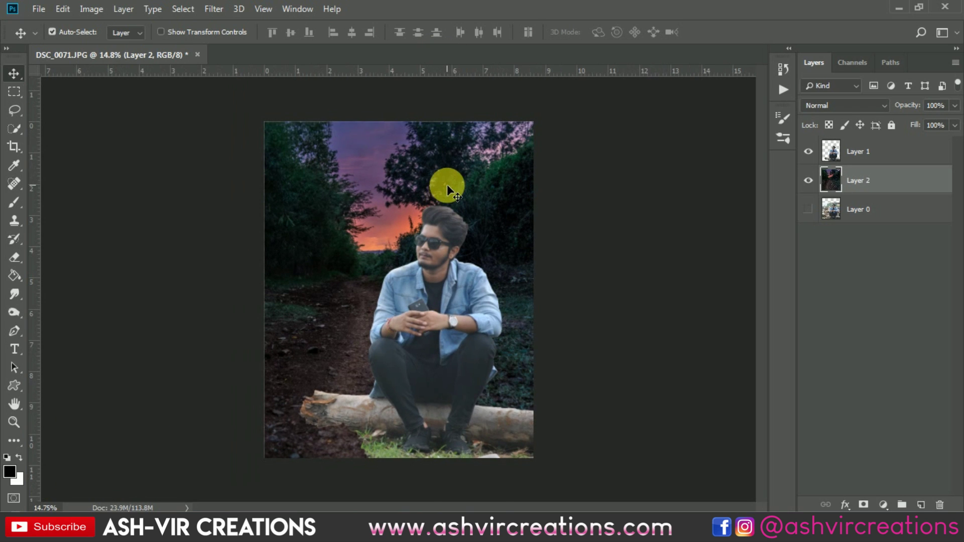
Scale the forest background on Layer 2 to about 68.6% with Free Transform and position it to cover the whole canvas.
click(53, 9)
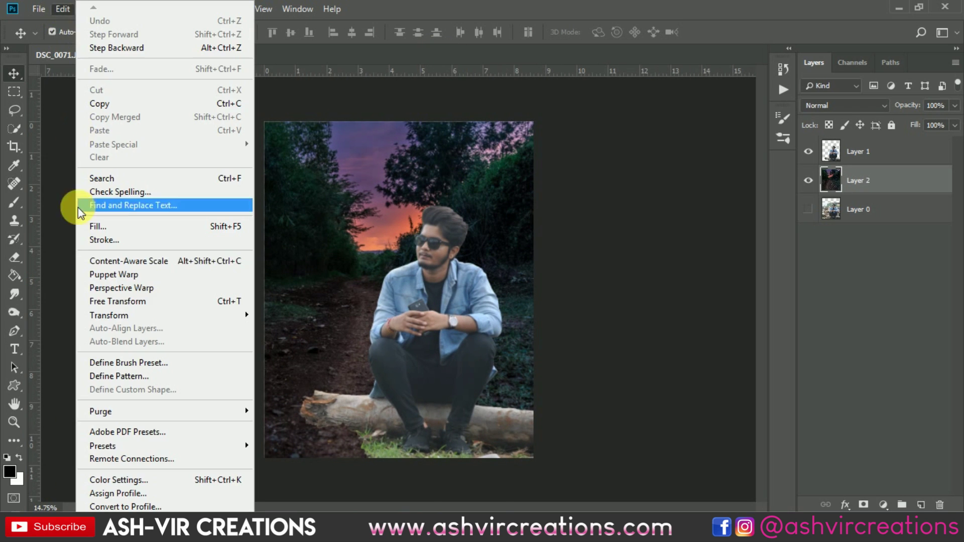
click(98, 301)
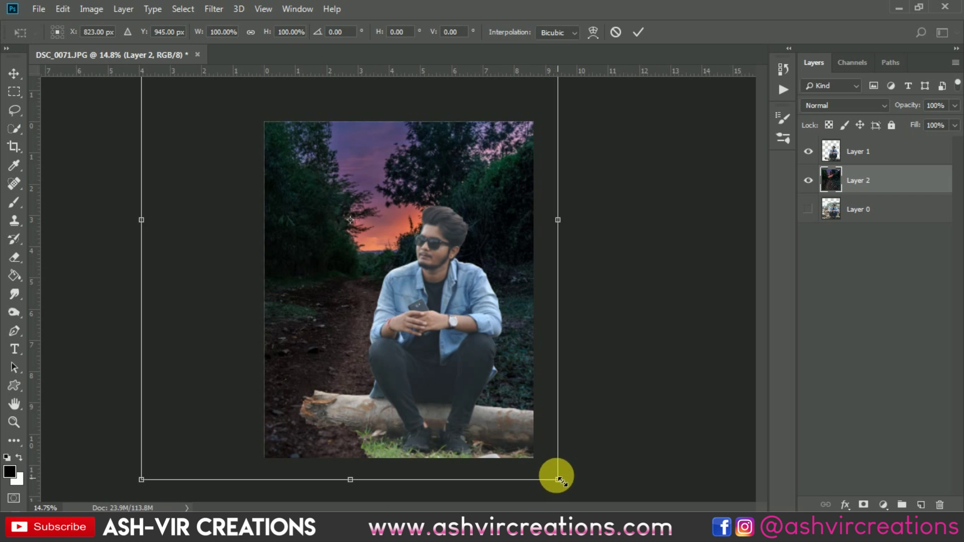
drag(559, 479, 513, 437)
mouse_move(437, 294)
mouse_down()
mouse_move(444, 252)
mouse_move(449, 283)
mouse_up()
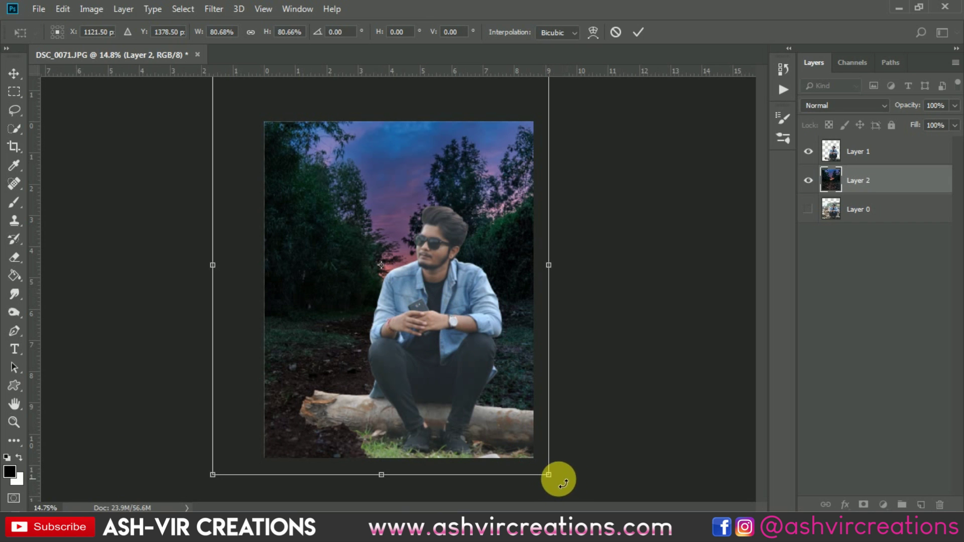
drag(548, 474, 525, 458)
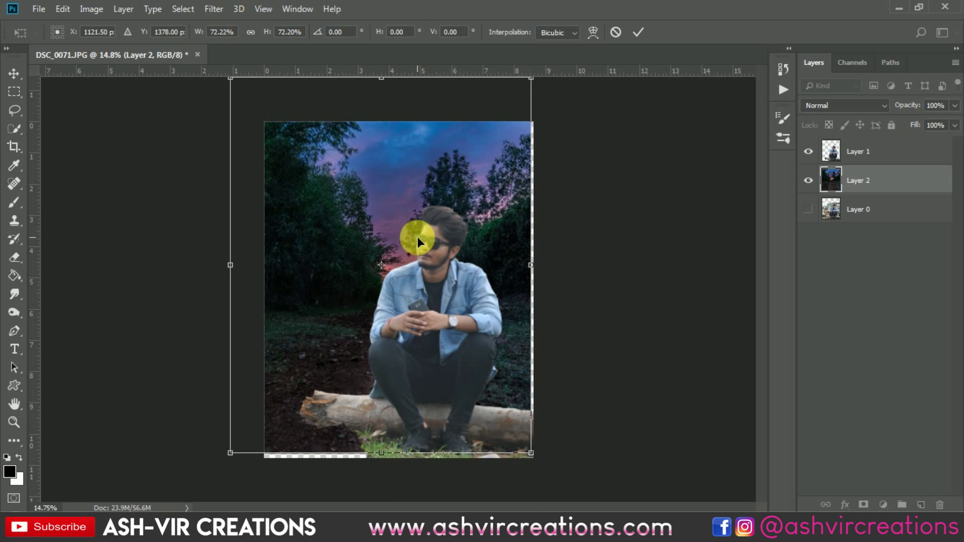
drag(420, 237, 423, 241)
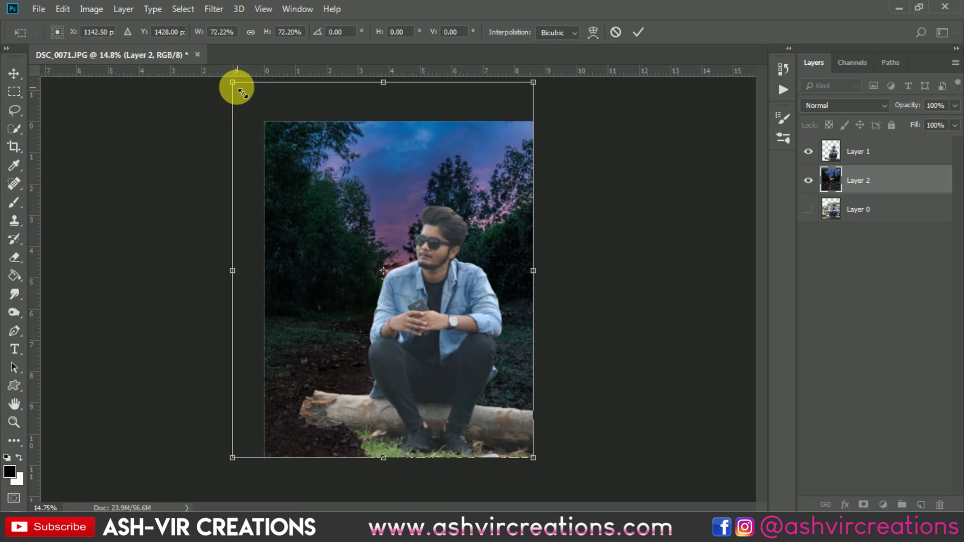
drag(233, 84, 248, 101)
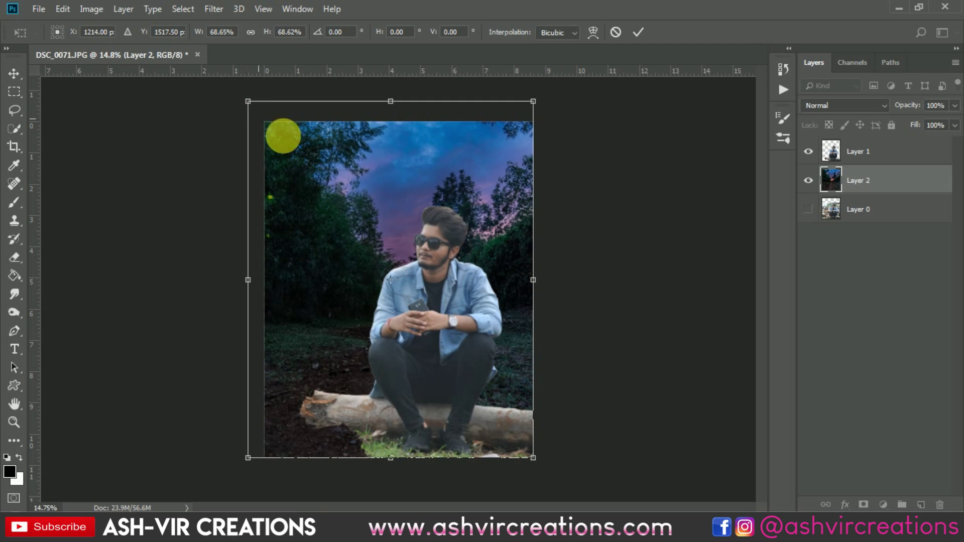
key(Return)
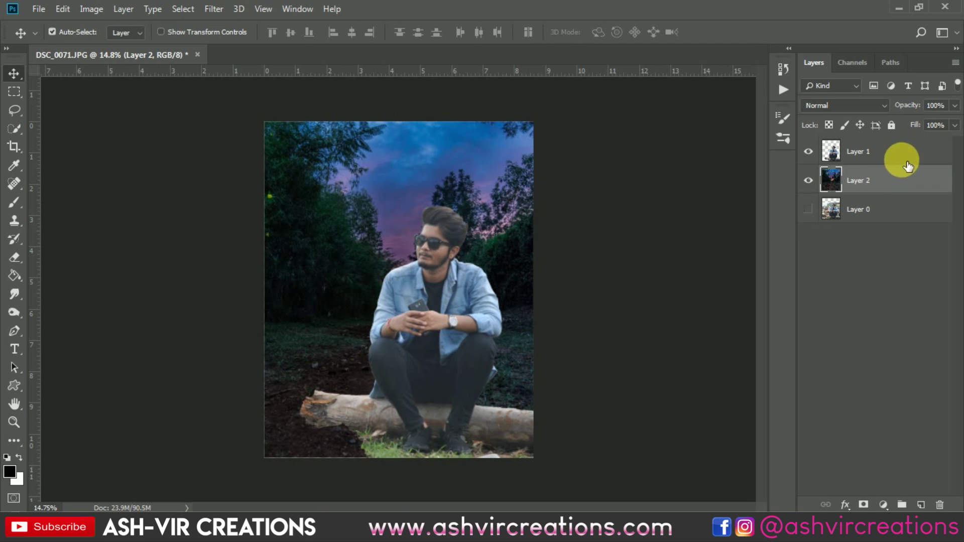
Add a Levels adjustment layer directly above the man's cutout, Layer 1.
click(889, 151)
right_click(897, 148)
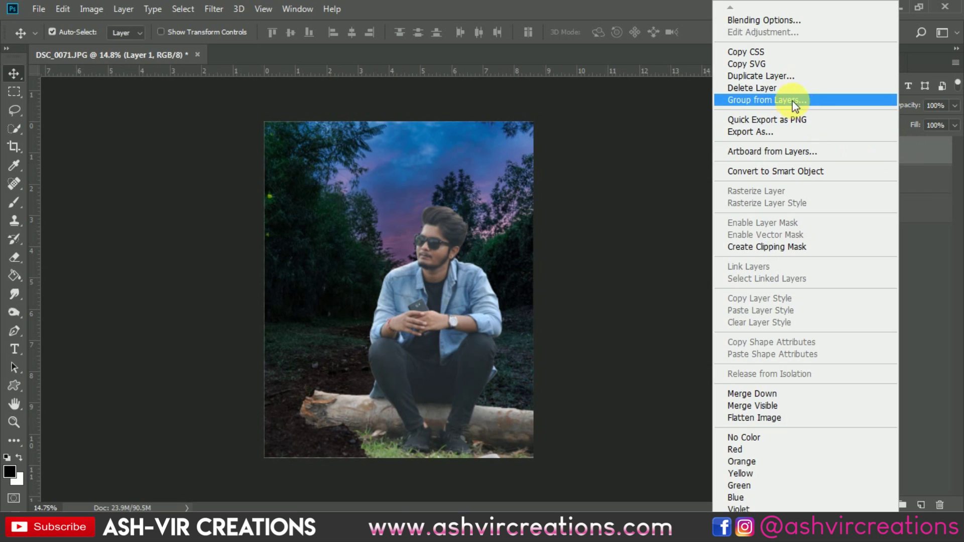
click(944, 152)
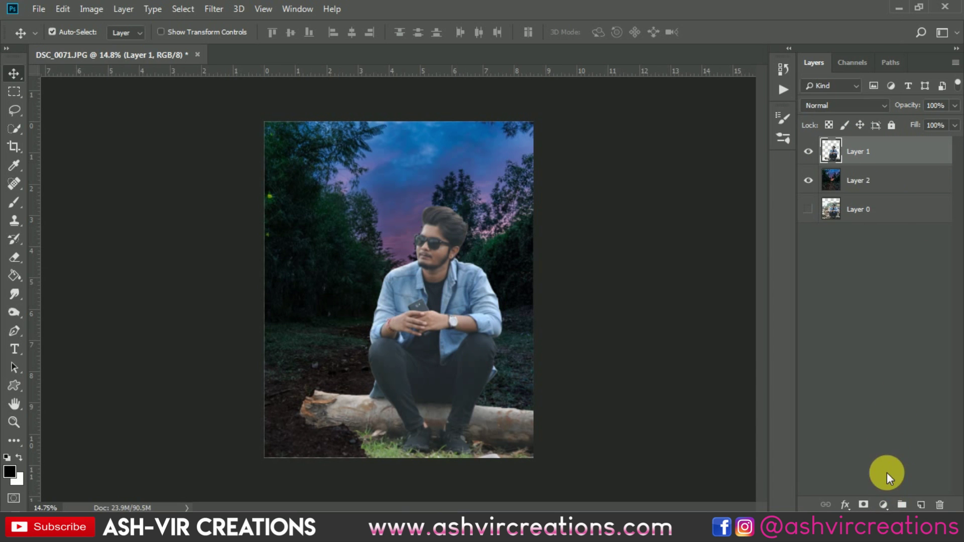
click(885, 503)
click(877, 306)
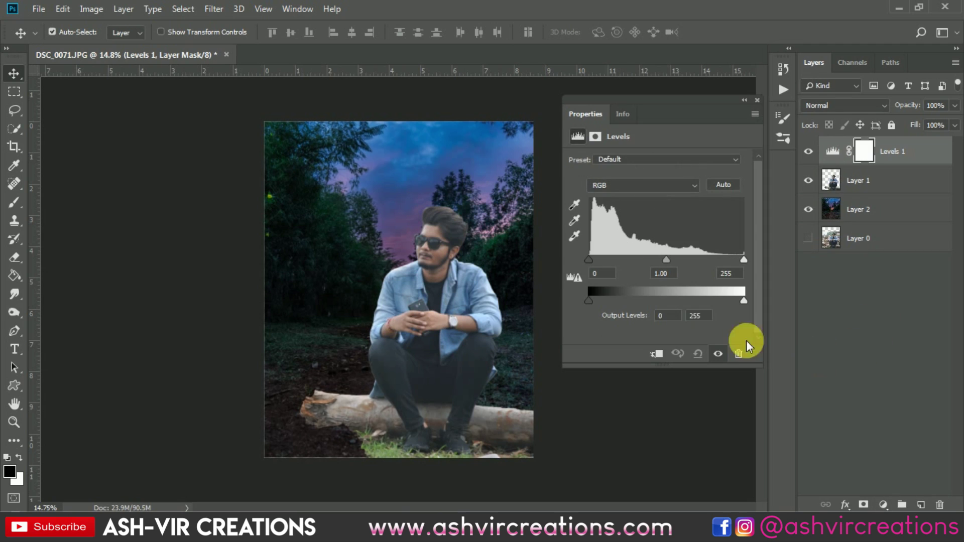
Clip the Levels adjustment to the man's cutout, set its black input to 31 and white input to 243, and compare before and after.
click(658, 353)
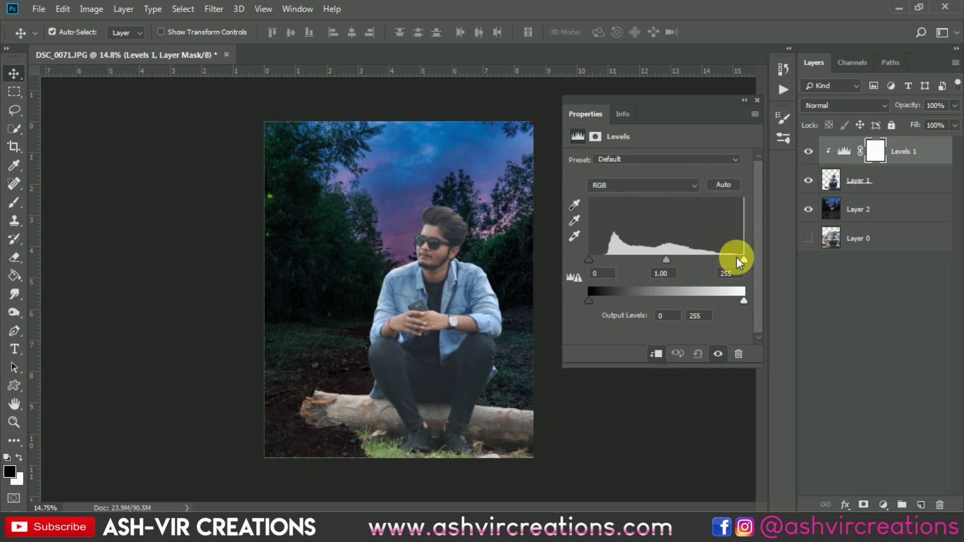
drag(740, 258, 734, 258)
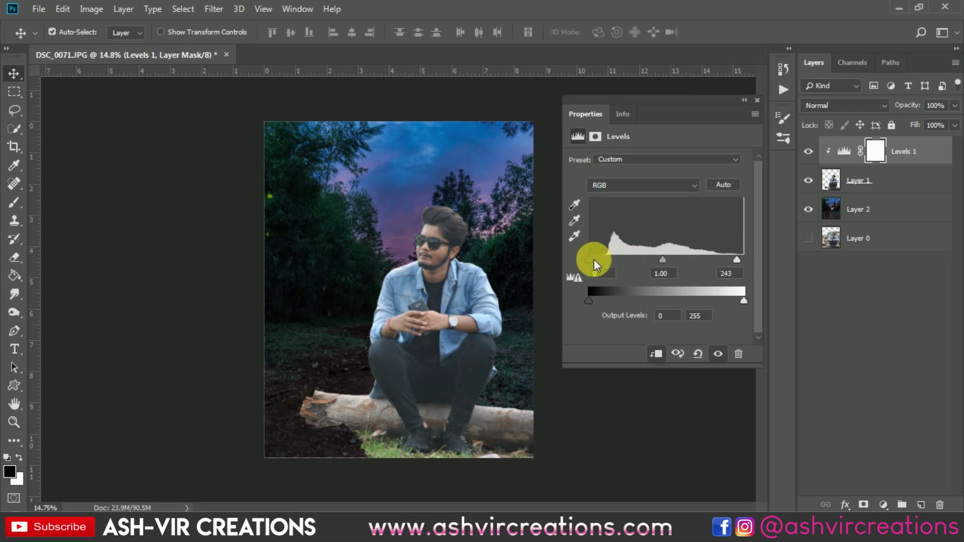
mouse_move(594, 259)
mouse_down()
mouse_move(616, 258)
mouse_move(607, 258)
mouse_up()
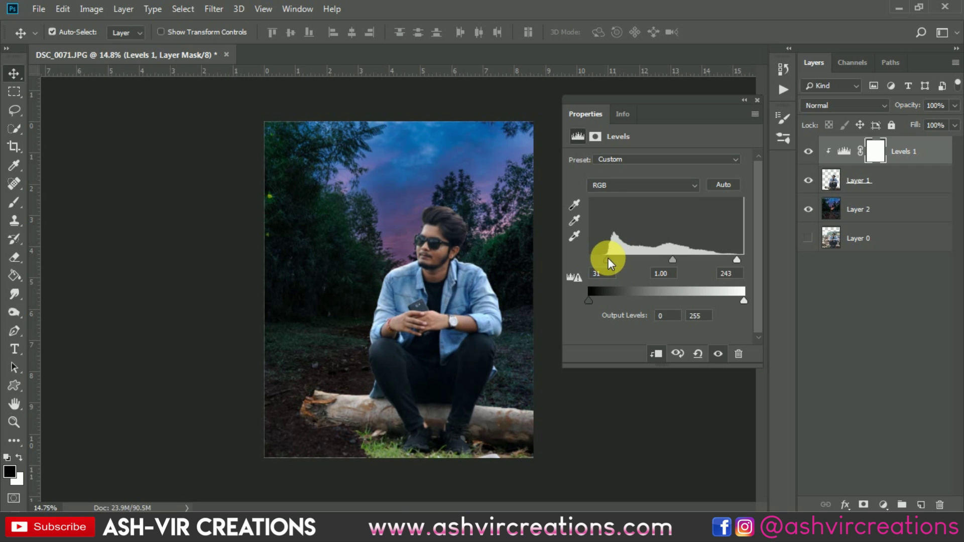
click(757, 100)
click(808, 152)
click(808, 151)
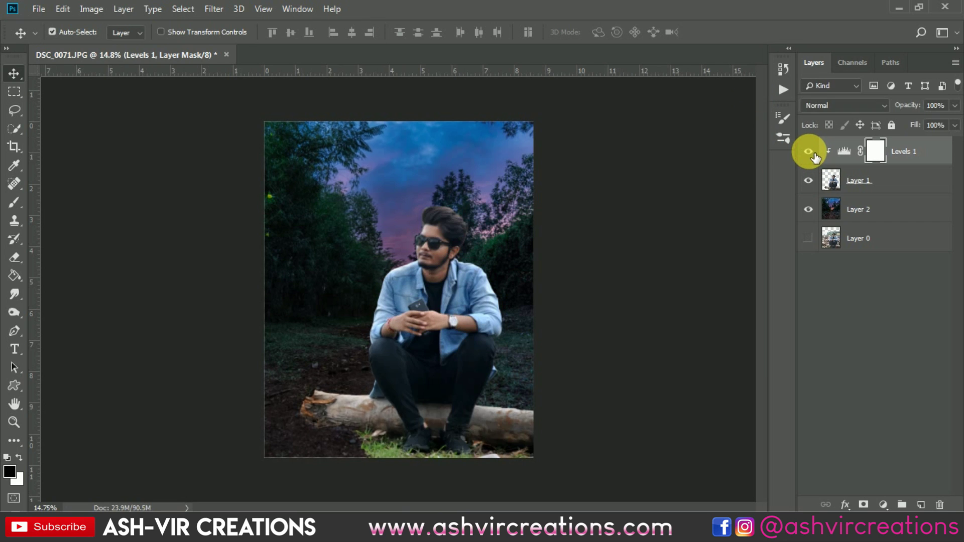
click(809, 151)
click(809, 152)
Merge the Levels 1 adjustment with the man's cutout, Layer 1, into one layer.
click(862, 180)
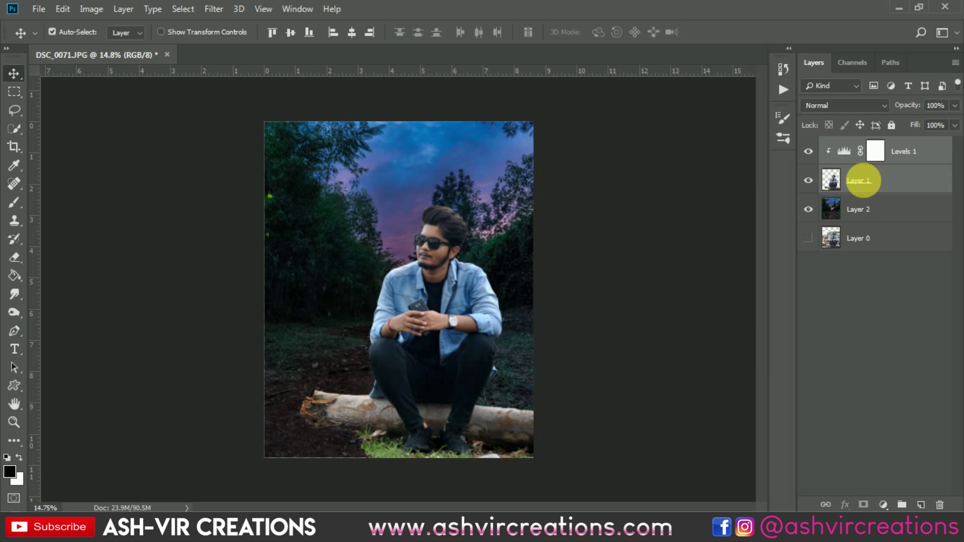
right_click(862, 181)
click(708, 396)
Darken the light fringe along the front edge of the man's hair with the Burn tool, using Midtones range and 39% exposure.
scroll(401, 243, up, 3)
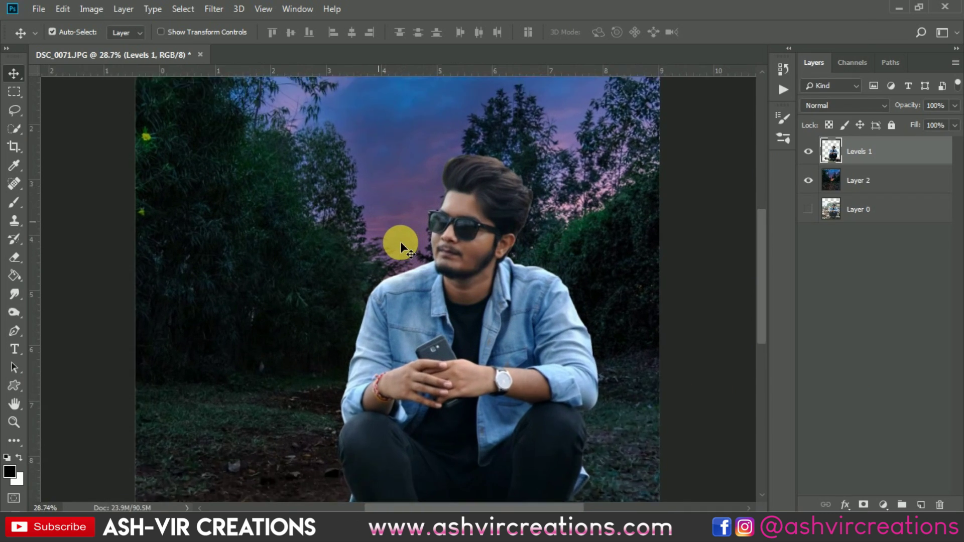
scroll(477, 221, up, 4)
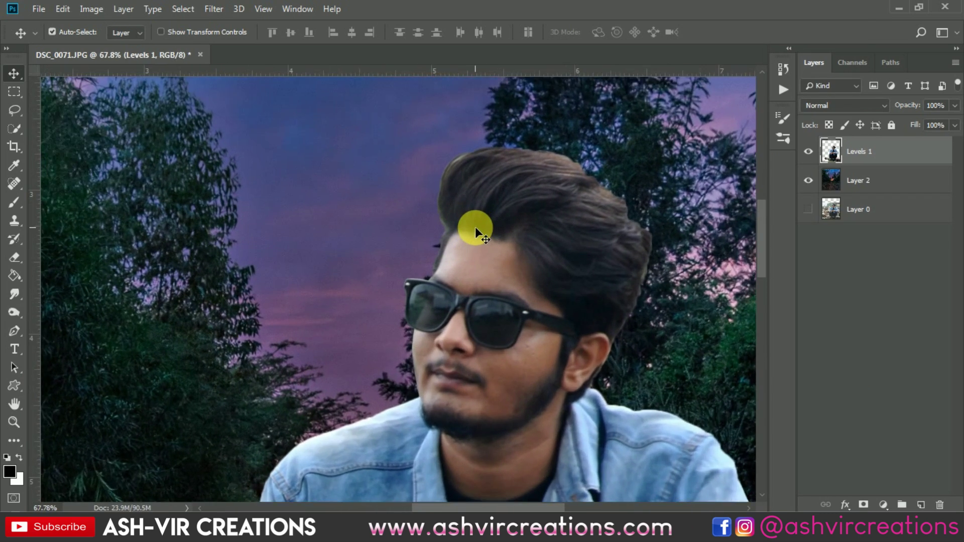
scroll(475, 227, up, 2)
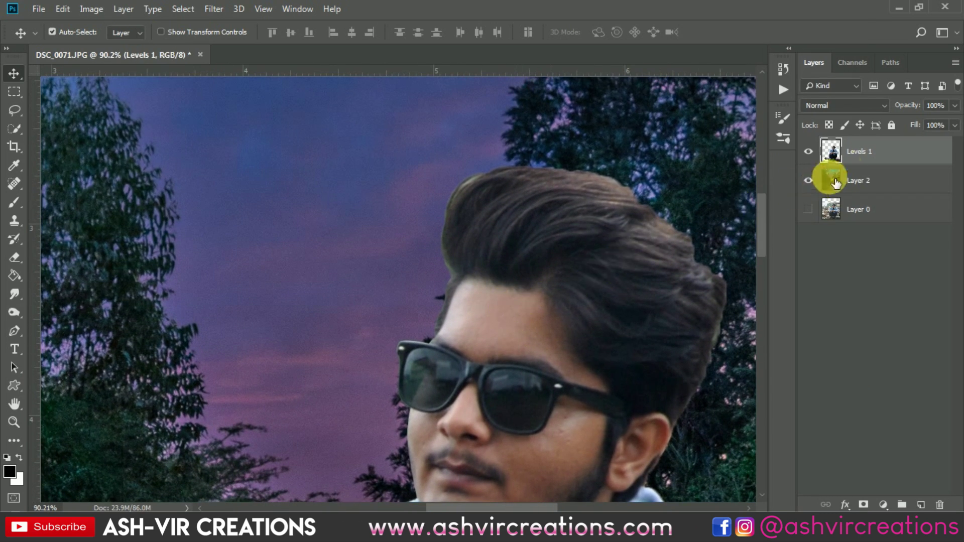
drag(14, 313, 61, 324)
key(bracketleft)
key(bracketleft)
key(bracketleft)
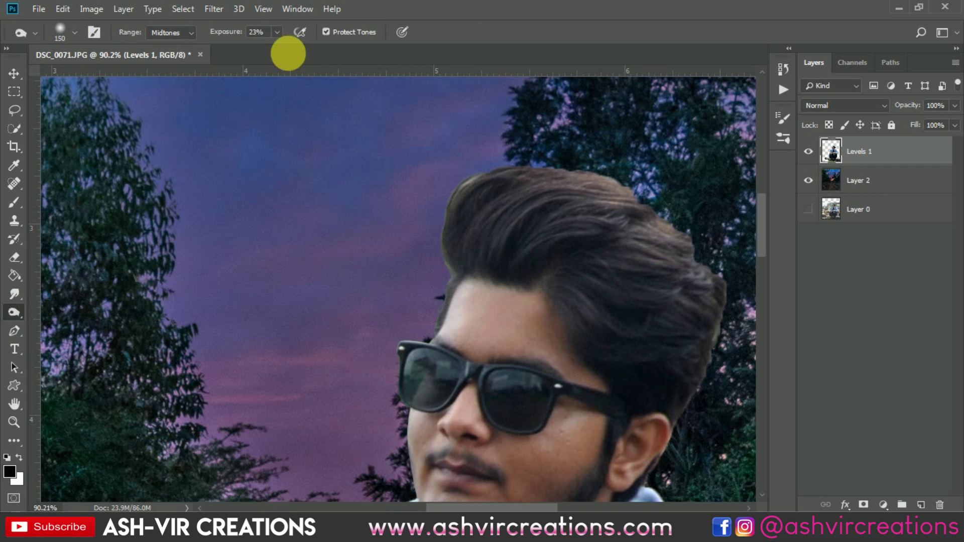
drag(226, 31, 254, 31)
key(bracketleft)
key(bracketleft)
key(bracketleft)
key(bracketleft)
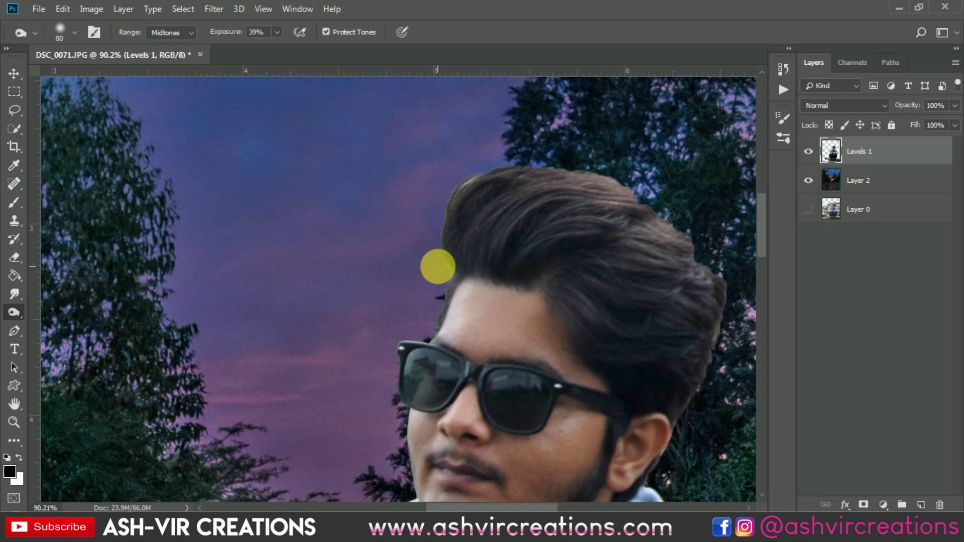
key(bracketleft)
mouse_move(461, 294)
mouse_down()
mouse_move(442, 333)
mouse_move(448, 279)
mouse_move(498, 156)
mouse_move(444, 282)
mouse_move(504, 175)
mouse_move(449, 223)
mouse_move(489, 178)
mouse_move(634, 159)
mouse_move(589, 179)
mouse_move(557, 178)
mouse_move(665, 202)
mouse_move(439, 244)
mouse_up()
key(bracketright)
key(bracketright)
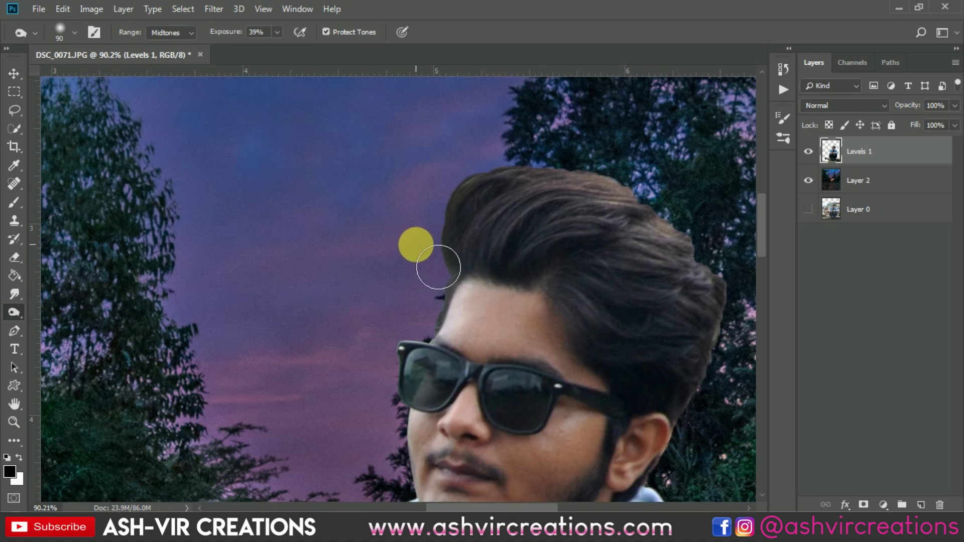
Smooth the front outline of the hair with the Smudge tool at 81% strength, using a soft round 15 px brush.
right_click(14, 296)
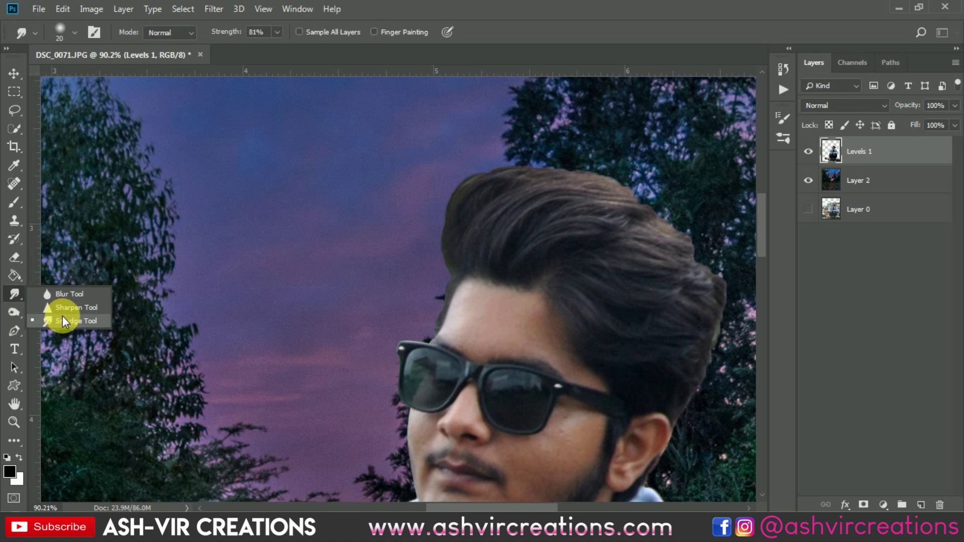
click(61, 321)
scroll(435, 275, up, 7)
right_click(435, 275)
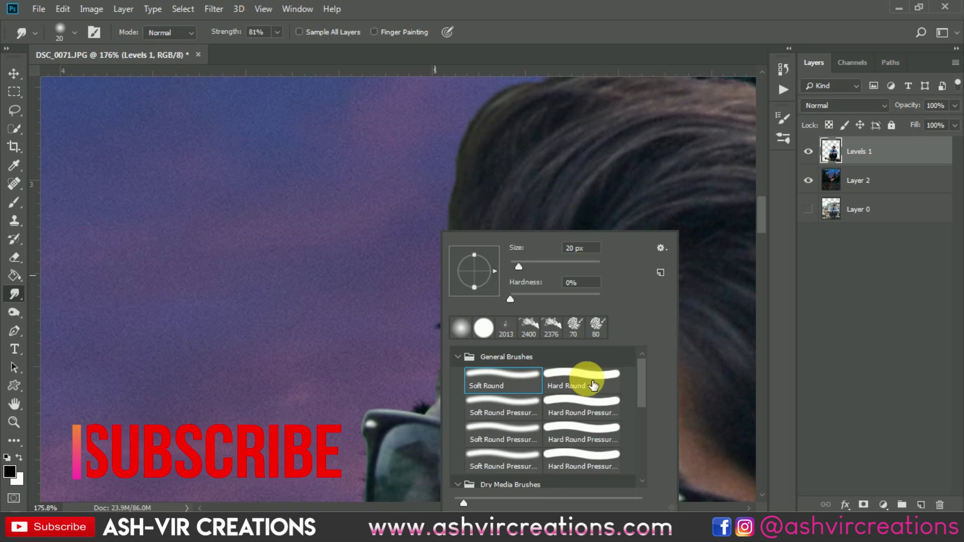
double_click(522, 377)
scroll(475, 311, up, 5)
key(bracketleft)
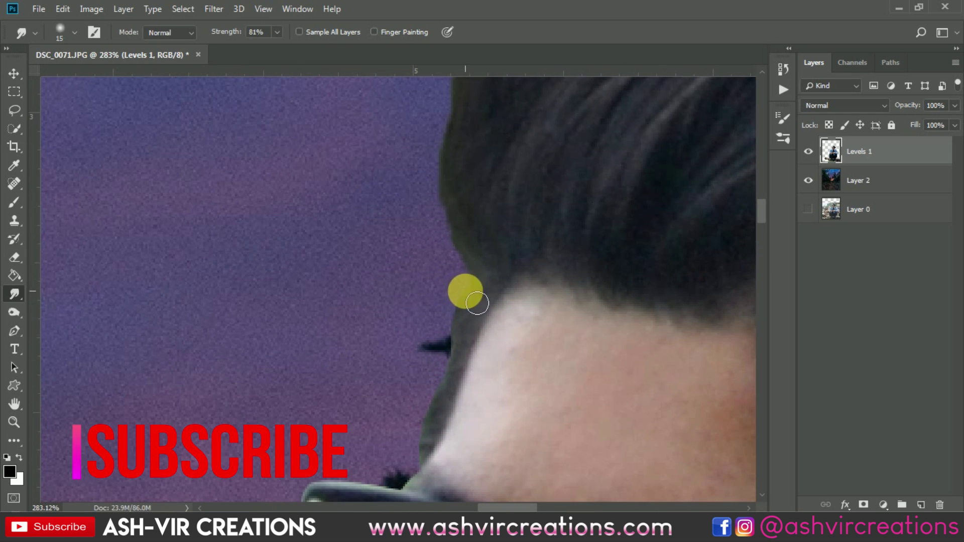
key(bracketright)
mouse_move(477, 299)
mouse_down()
mouse_move(442, 396)
mouse_move(464, 360)
mouse_move(462, 382)
mouse_move(422, 466)
mouse_move(492, 274)
mouse_move(467, 257)
mouse_move(456, 186)
mouse_move(475, 189)
mouse_move(510, 316)
mouse_move(504, 302)
mouse_move(502, 340)
mouse_move(497, 327)
mouse_move(478, 326)
mouse_move(501, 237)
mouse_up()
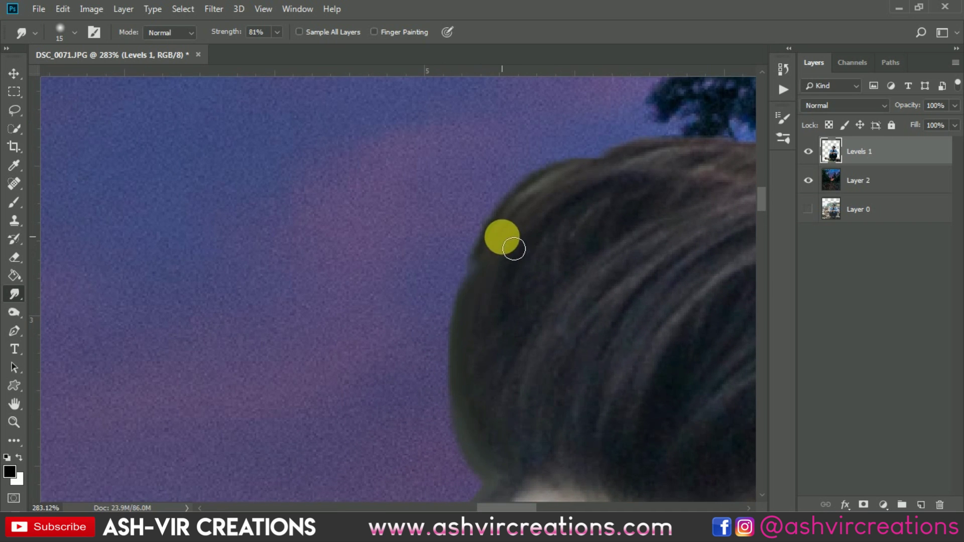
drag(466, 304, 495, 217)
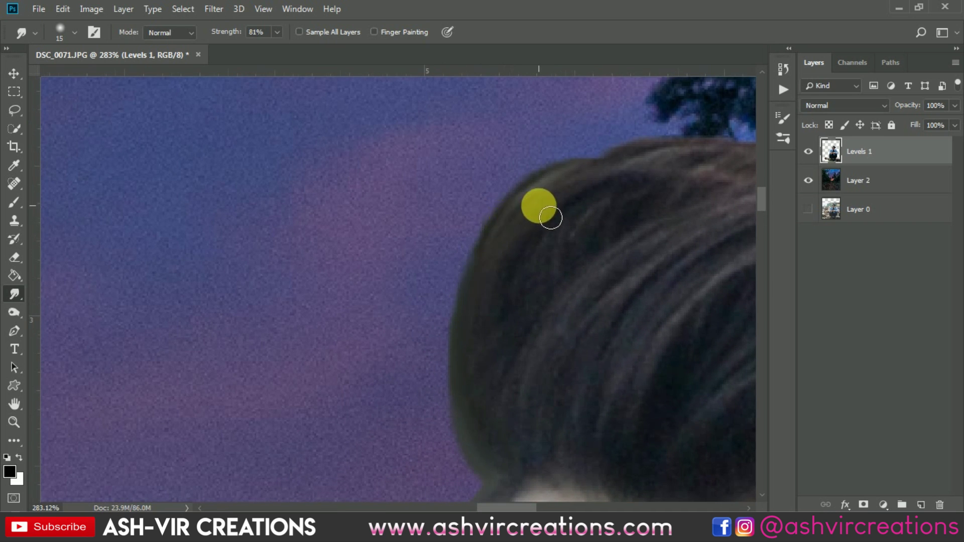
Smudge hair strands outward along the upper back outline of the head with a hard round 9 px brush.
scroll(553, 201, down, 4)
scroll(357, 210, up, 4)
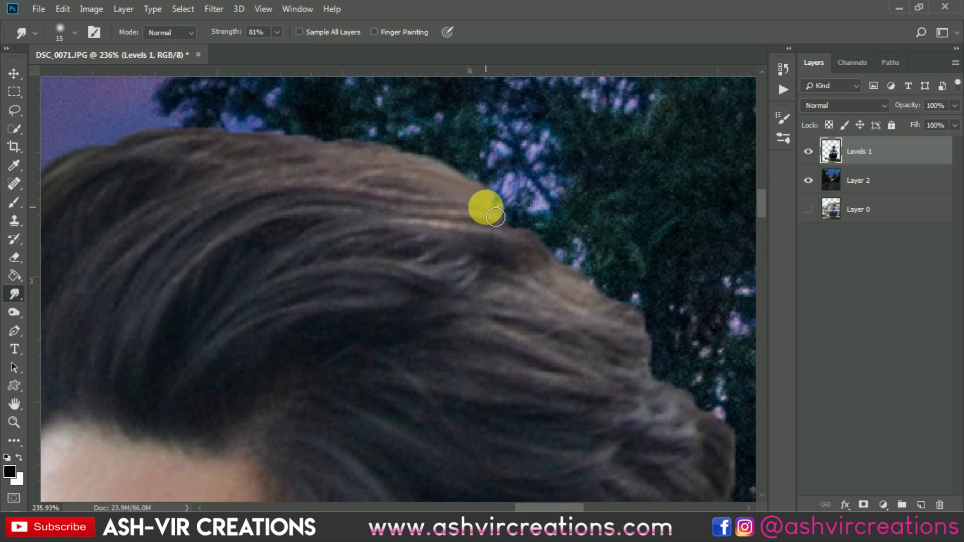
right_click(500, 215)
double_click(603, 340)
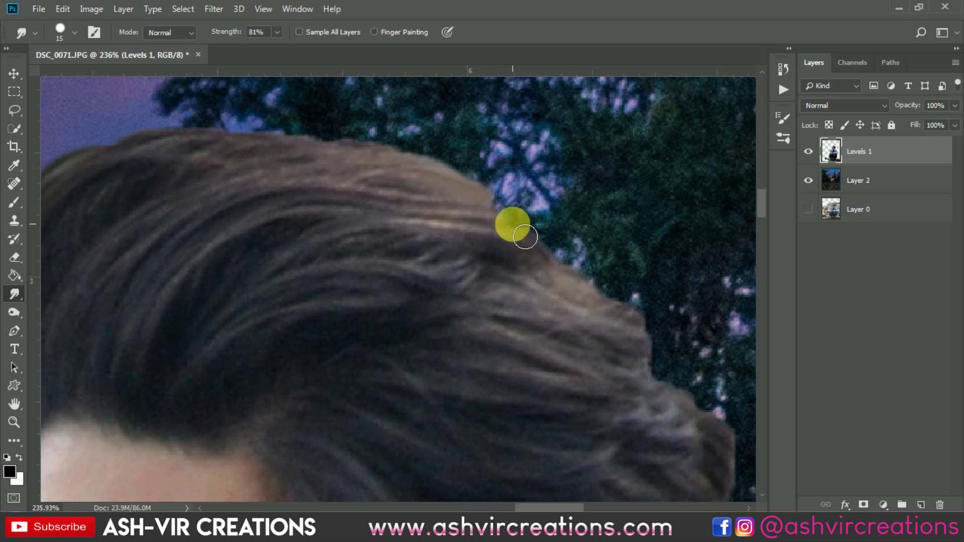
key(bracketleft)
key(bracketleft)
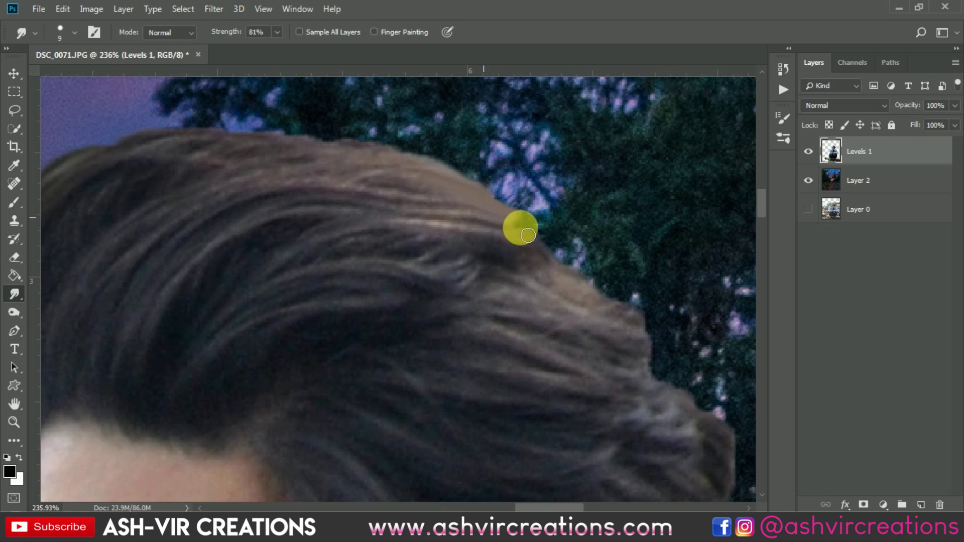
mouse_move(528, 246)
mouse_down()
mouse_move(594, 271)
mouse_move(546, 266)
mouse_move(592, 274)
mouse_move(586, 281)
mouse_move(622, 299)
mouse_move(602, 304)
mouse_move(656, 321)
mouse_up()
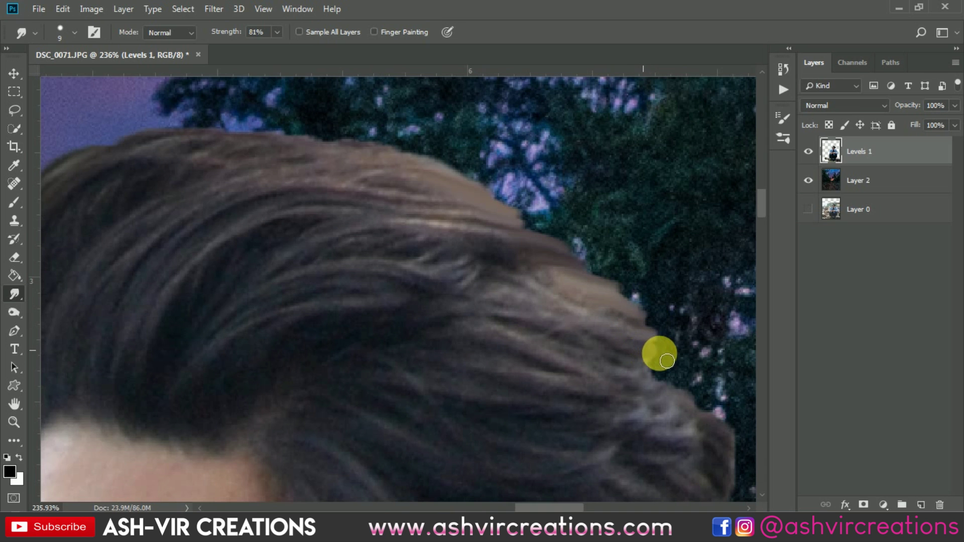
mouse_move(667, 362)
mouse_down()
mouse_move(640, 370)
mouse_move(697, 385)
mouse_move(696, 374)
mouse_move(658, 369)
mouse_move(682, 365)
mouse_move(660, 335)
mouse_move(708, 373)
mouse_move(566, 289)
mouse_move(578, 316)
mouse_move(540, 314)
mouse_move(586, 338)
mouse_move(591, 322)
mouse_move(577, 341)
mouse_move(616, 374)
mouse_move(594, 215)
mouse_move(574, 314)
mouse_up()
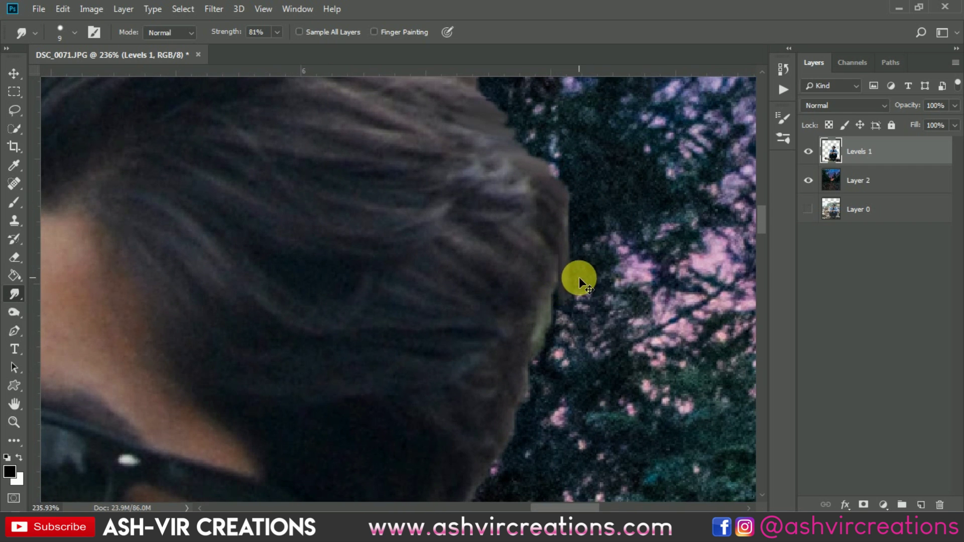
Smudge the outline at the lower back of the hair down to the ear with the 9 px brush.
scroll(551, 298, down, 5)
scroll(549, 301, up, 3)
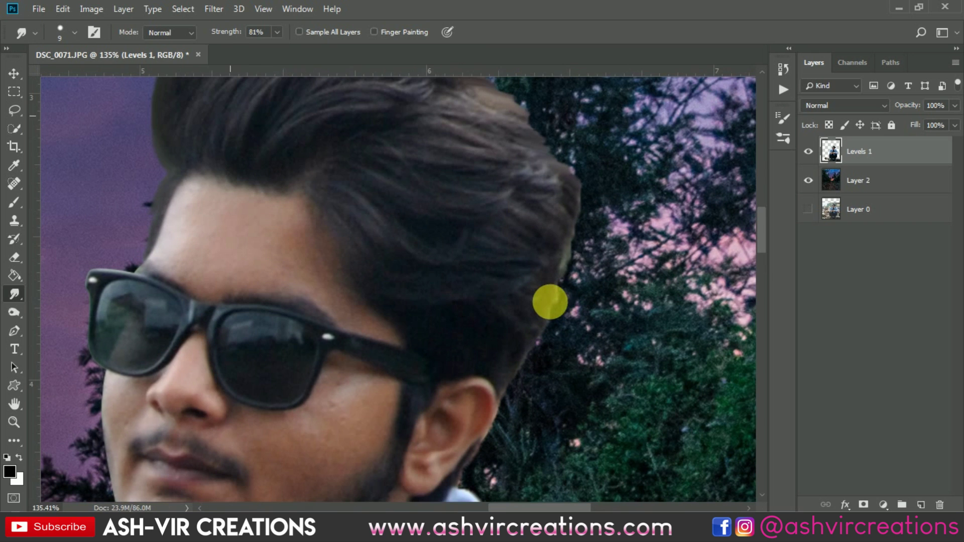
mouse_move(558, 310)
mouse_down()
mouse_move(549, 346)
mouse_move(510, 397)
mouse_up()
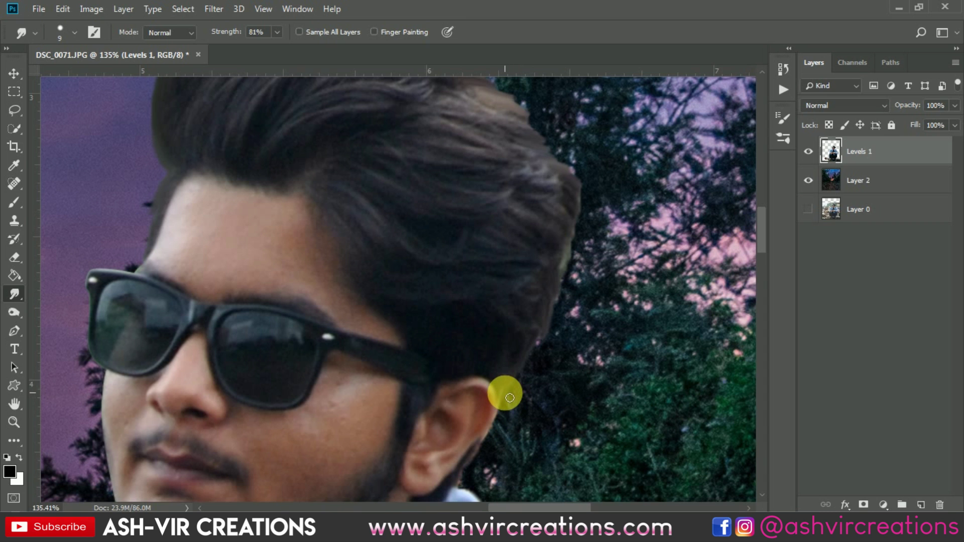
scroll(510, 379, up, 5)
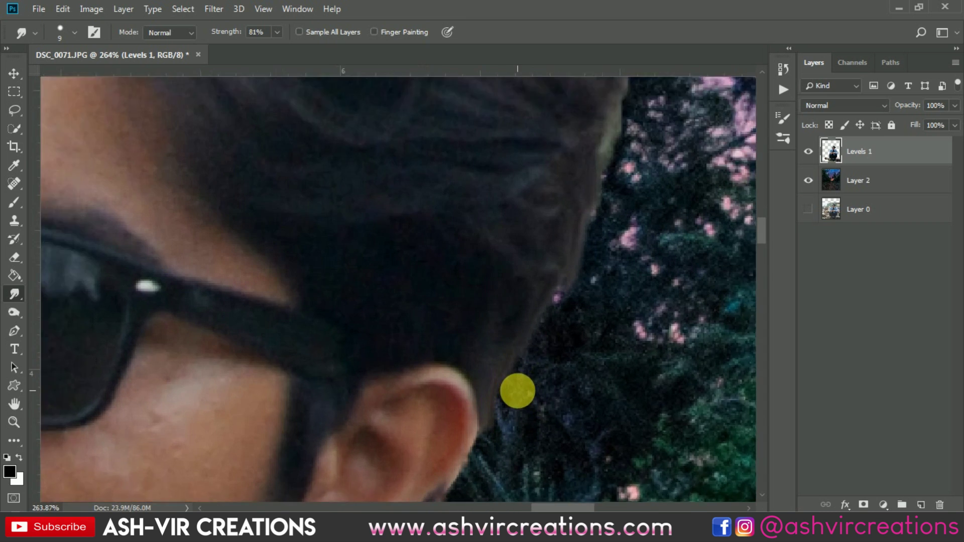
drag(517, 330, 507, 402)
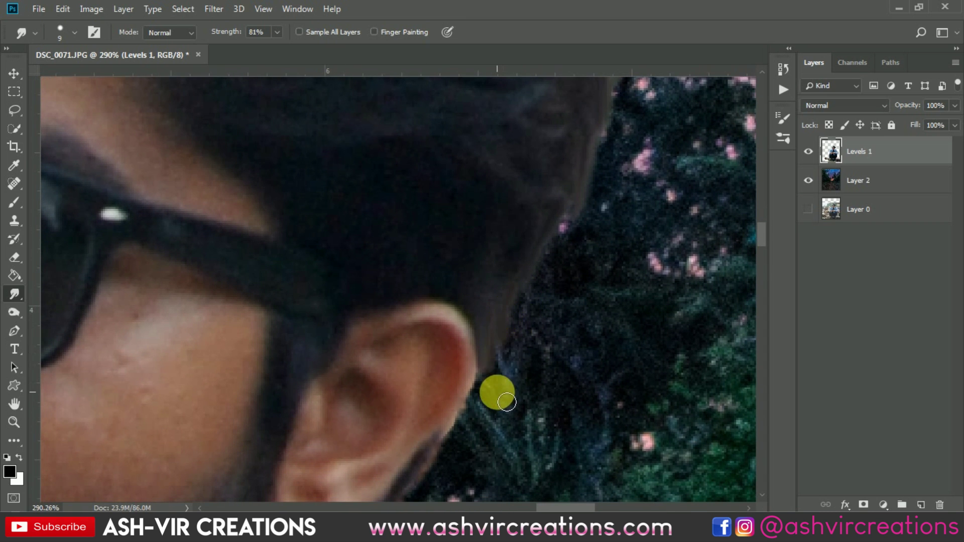
mouse_move(522, 350)
mouse_down()
mouse_move(553, 221)
mouse_move(554, 235)
mouse_up()
scroll(531, 366, down, 3)
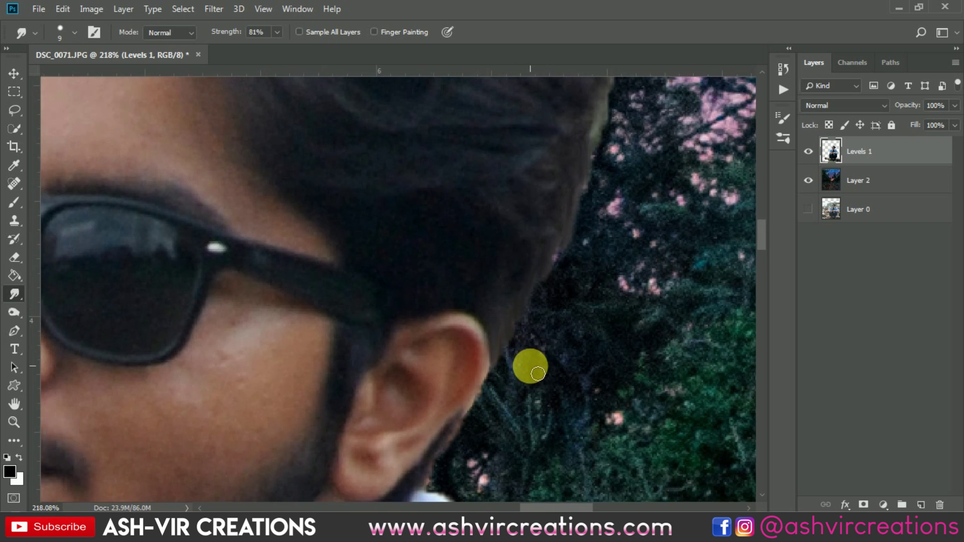
Smudge the hair edge behind the ear and above the shirt collar to blend it into the background.
drag(538, 374, 536, 221)
scroll(453, 329, up, 2)
mouse_move(453, 341)
mouse_down()
mouse_move(476, 317)
mouse_move(496, 263)
mouse_move(473, 306)
mouse_move(460, 296)
mouse_move(462, 308)
mouse_move(436, 328)
mouse_move(469, 288)
mouse_move(491, 287)
mouse_move(462, 322)
mouse_move(476, 320)
mouse_move(444, 340)
mouse_move(515, 238)
mouse_up()
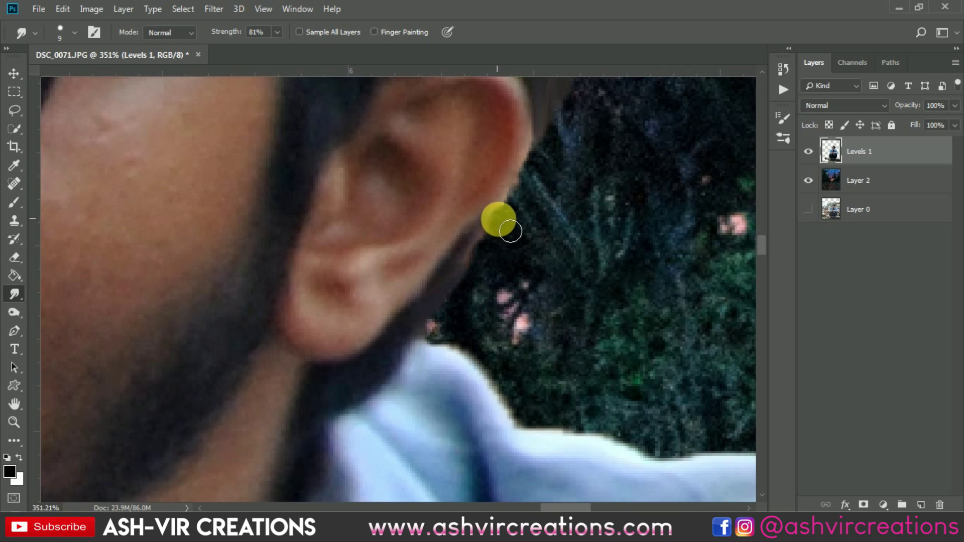
scroll(536, 261, down, 9)
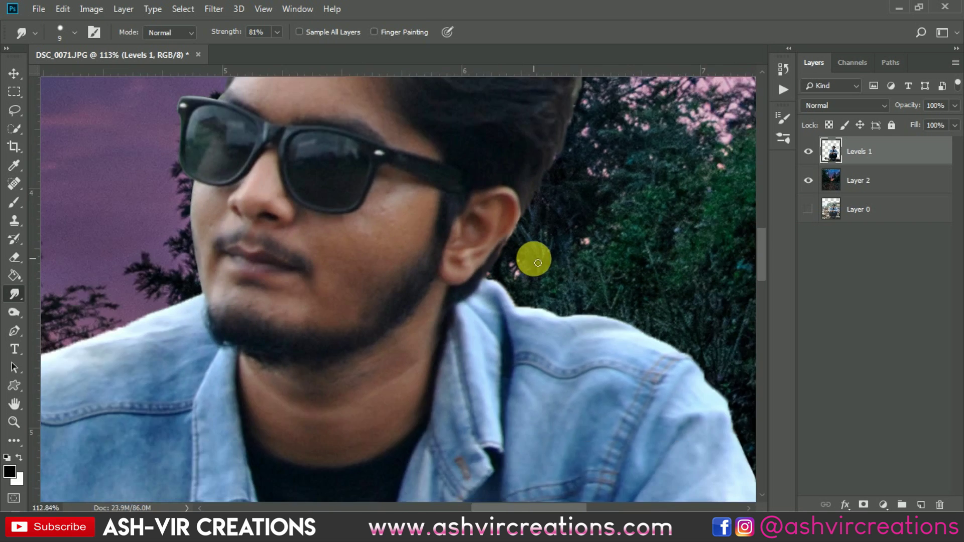
Darken the edge behind the ear with the Burn tool at 39% exposure, using a 20 px brush.
scroll(534, 256, up, 5)
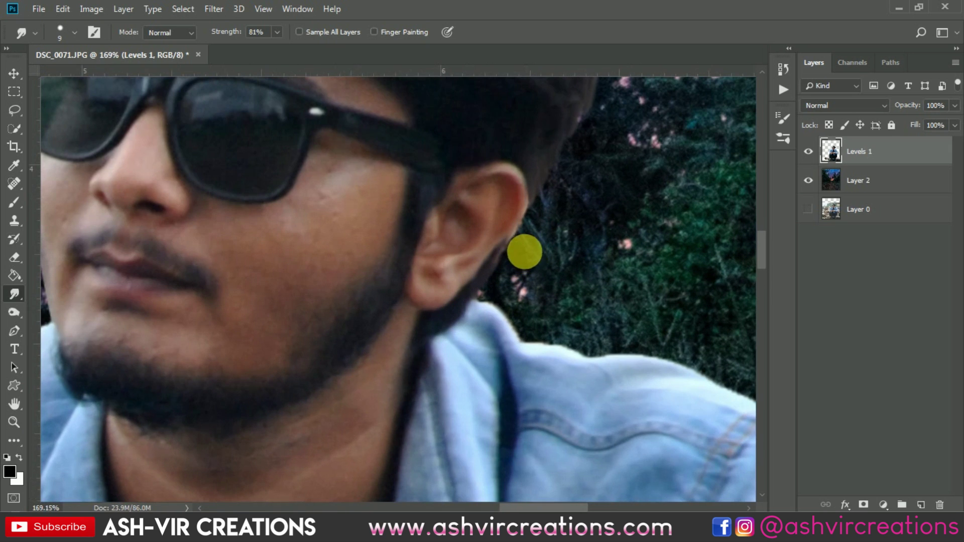
click(14, 311)
click(77, 320)
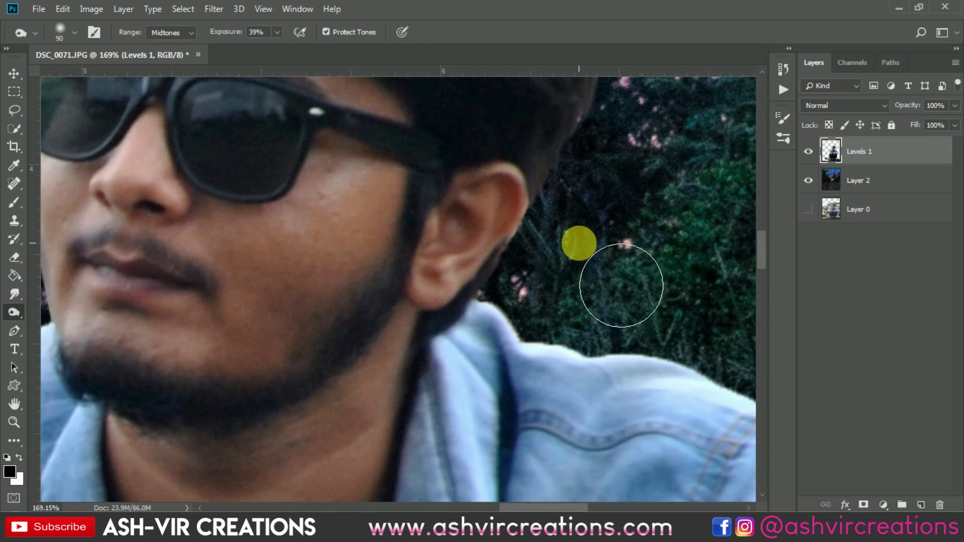
scroll(578, 241, up, 4)
key(bracketleft)
key(bracketleft)
key(bracketleft)
key(bracketleft)
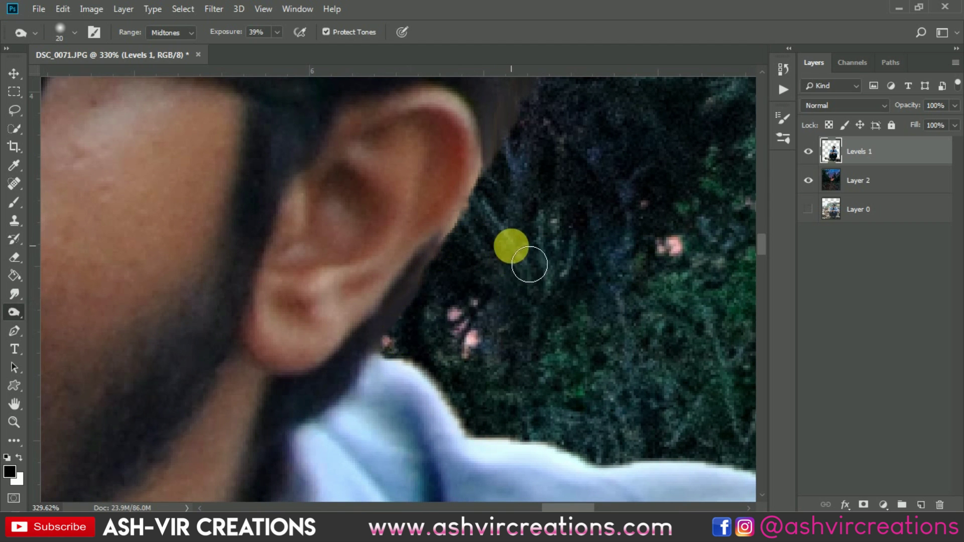
Burn the back edge of the hair in the midtones, enlarging the brush to 100 px and raising exposure to 76%.
scroll(518, 243, down, 5)
drag(566, 187, 591, 302)
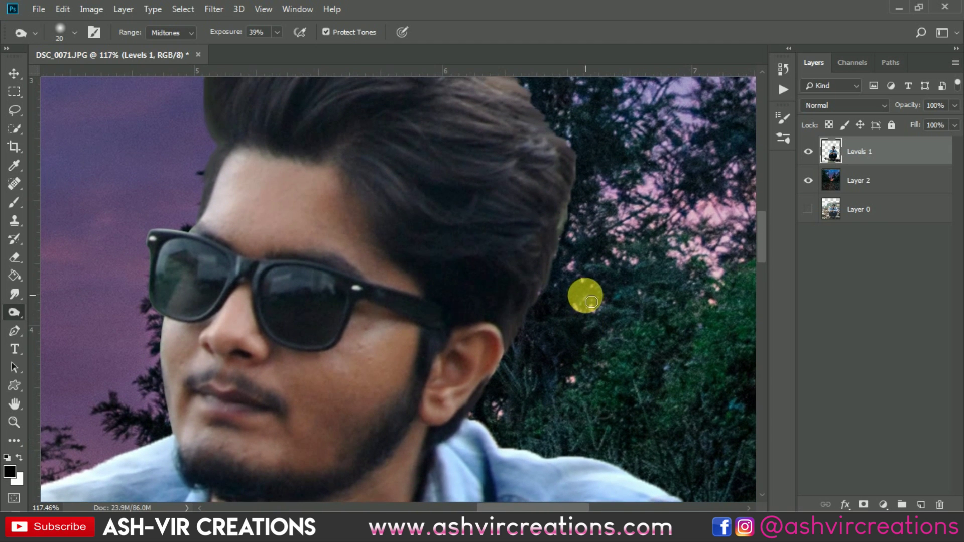
key(bracketright)
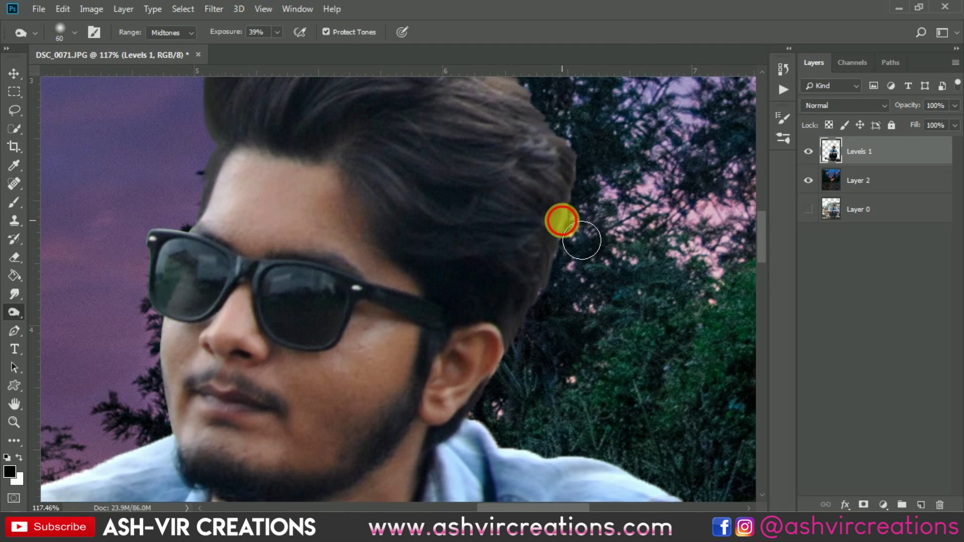
key(bracketright)
key(bracketright)
key(bracketright)
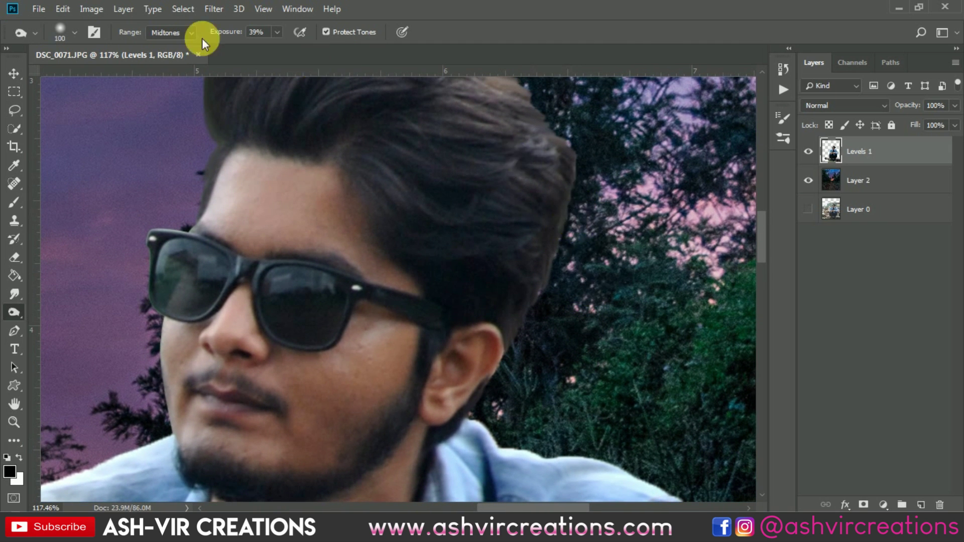
drag(216, 32, 241, 32)
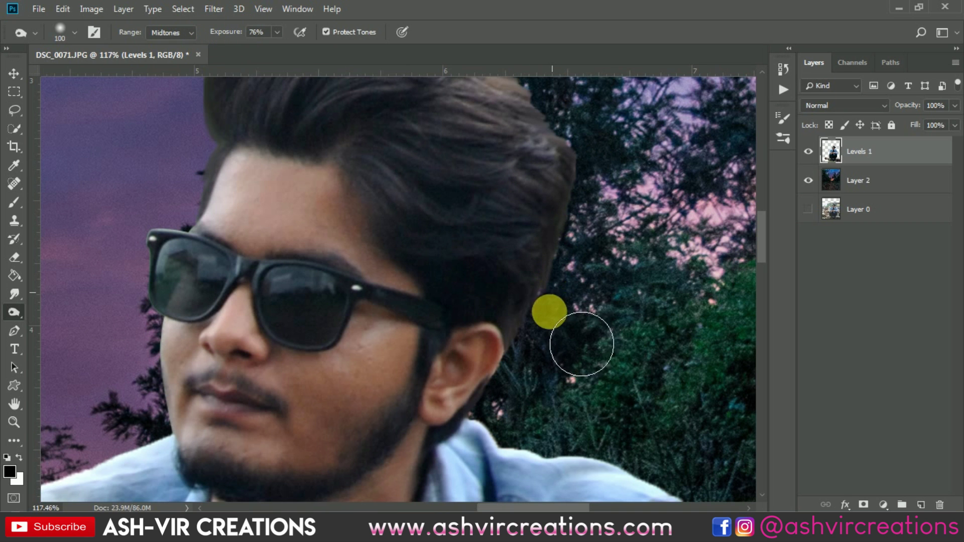
Burn the top and front outline of the hair with the 100 px brush at 76% exposure.
drag(605, 209, 648, 351)
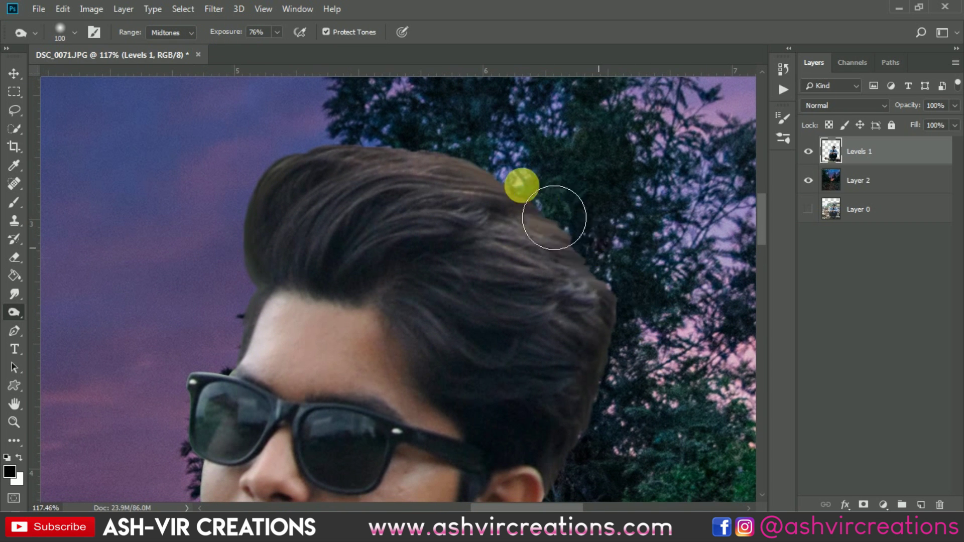
mouse_move(508, 163)
mouse_down()
mouse_move(492, 148)
mouse_move(254, 174)
mouse_move(237, 272)
mouse_move(209, 329)
mouse_up()
scroll(236, 209, down, 3)
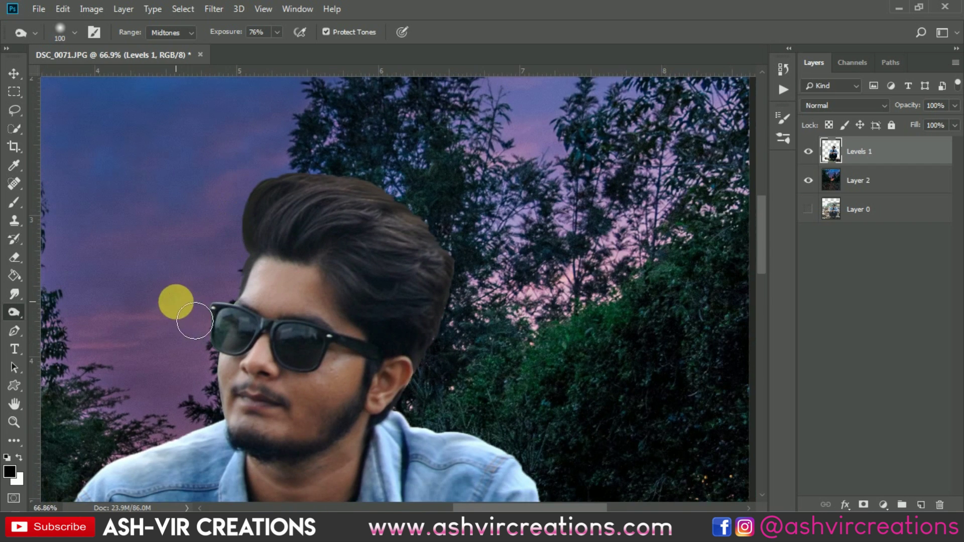
scroll(201, 299, up, 5)
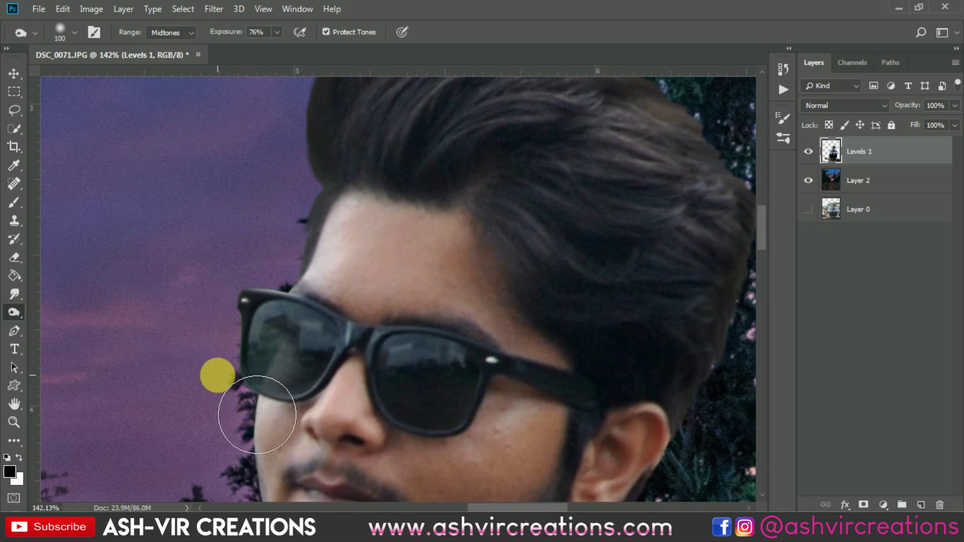
click(218, 381)
mouse_move(276, 392)
mouse_down()
mouse_move(340, 256)
mouse_move(400, 214)
mouse_up()
scroll(382, 281, down, 8)
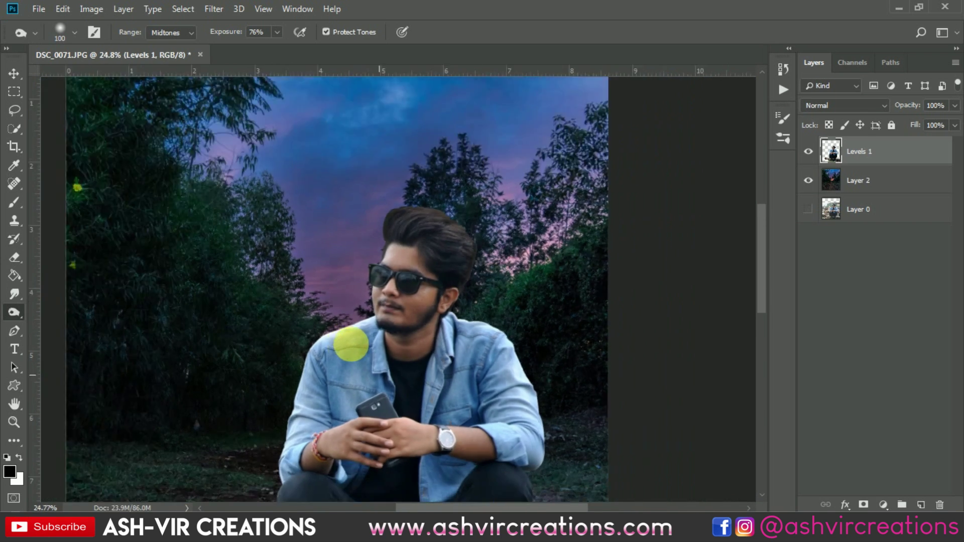
key(v)
scroll(354, 354, down, 2)
scroll(351, 351, up, 1)
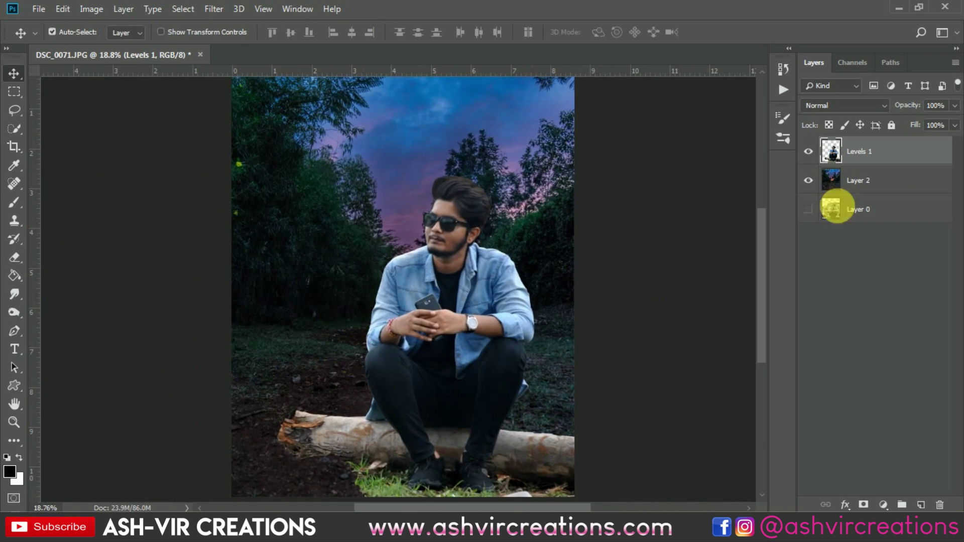
scroll(459, 213, up, 2)
scroll(505, 280, up, 4)
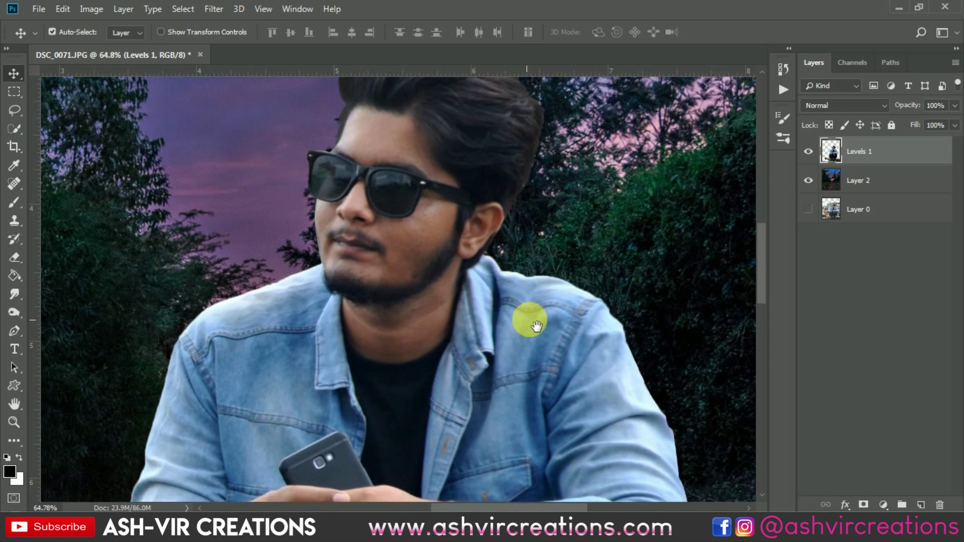
Soften the jacket edge from the collar behind the ear along the shoulder with the Blur tool, using a 10 px Hard Round brush at 80% strength.
drag(528, 318, 310, 276)
drag(16, 295, 56, 293)
scroll(309, 276, up, 2)
right_click(306, 226)
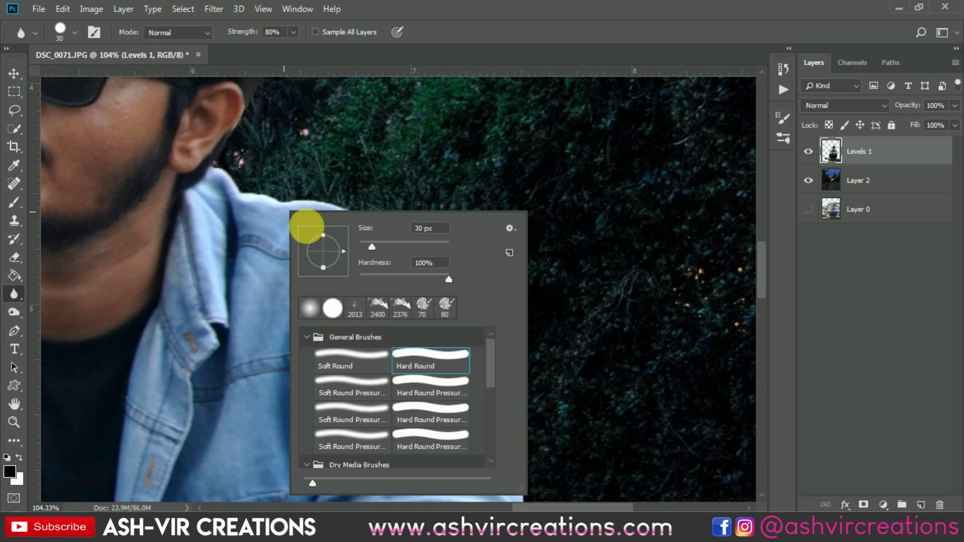
double_click(409, 366)
scroll(308, 286, up, 2)
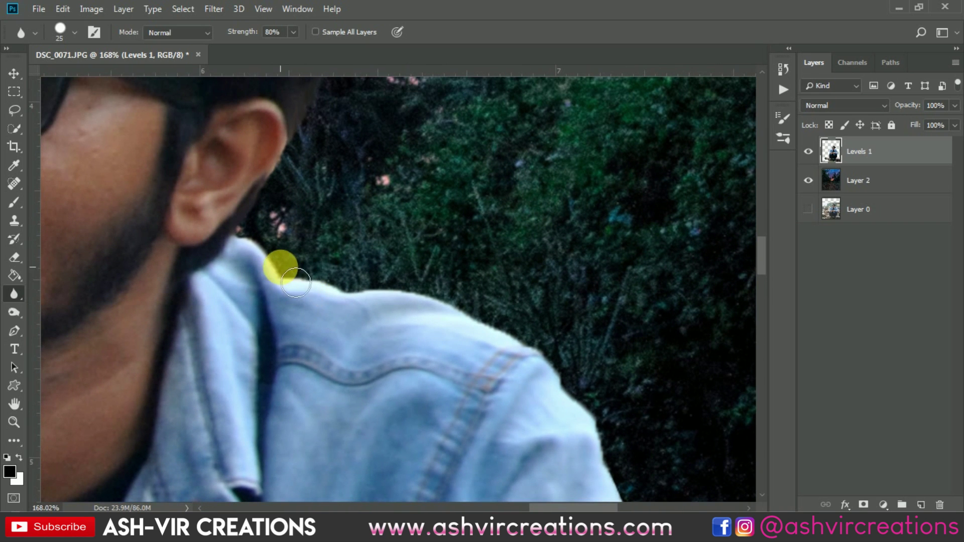
key(bracketleft)
key(bracketleft)
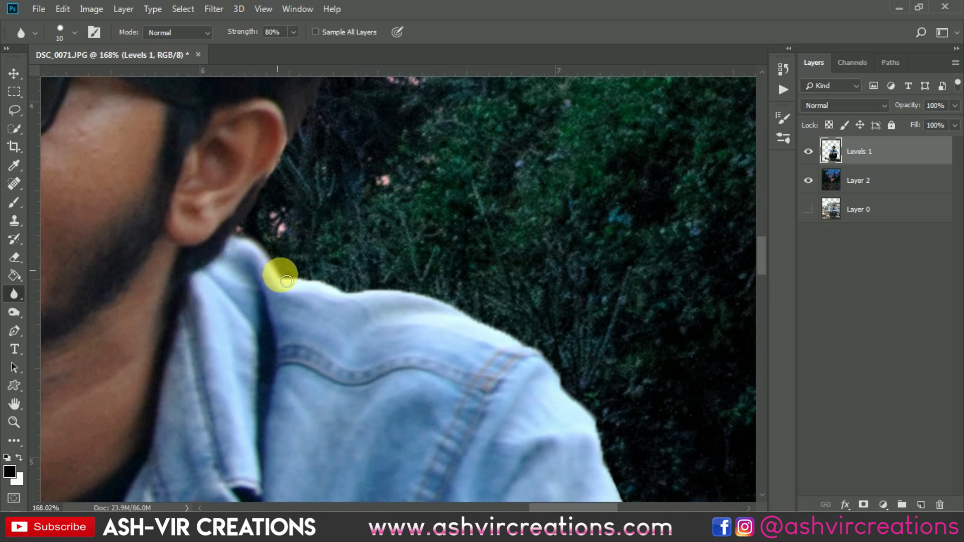
drag(360, 298, 423, 298)
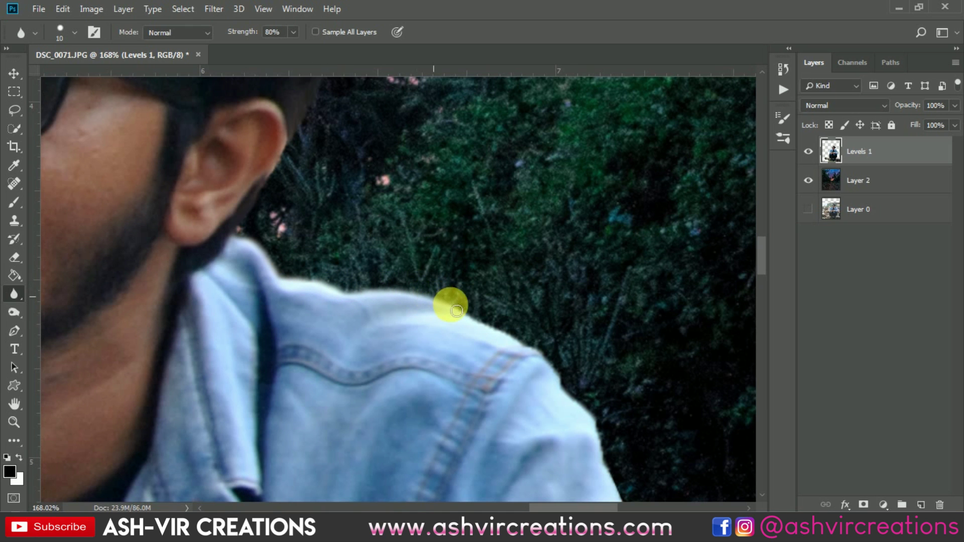
mouse_move(497, 334)
mouse_down()
mouse_move(564, 380)
mouse_move(495, 240)
mouse_up()
key(space)
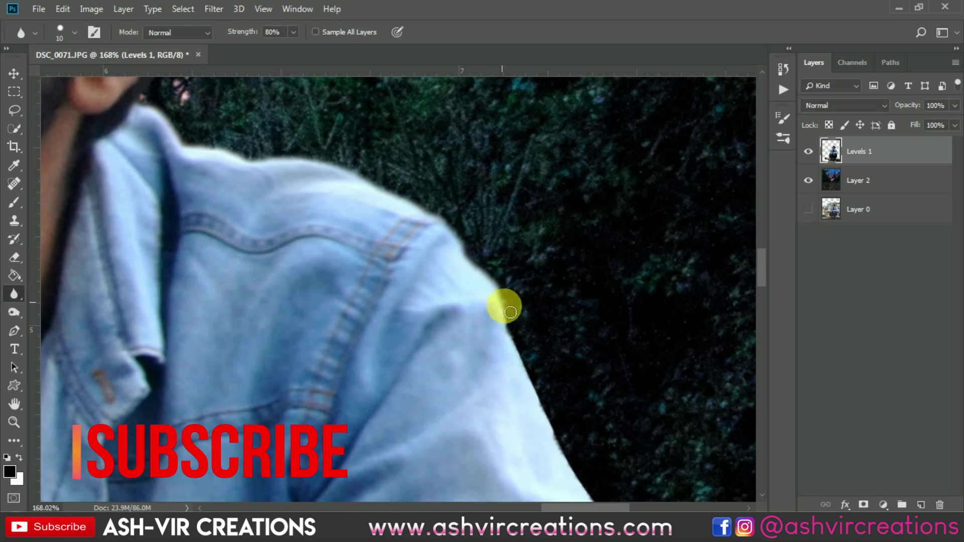
Blur the outer edge of the same sleeve from the shoulder down around the elbow.
drag(510, 313, 522, 354)
key(space)
mouse_move(554, 422)
mouse_down()
mouse_move(424, 152)
mouse_move(394, 198)
mouse_move(398, 226)
mouse_move(421, 254)
mouse_up()
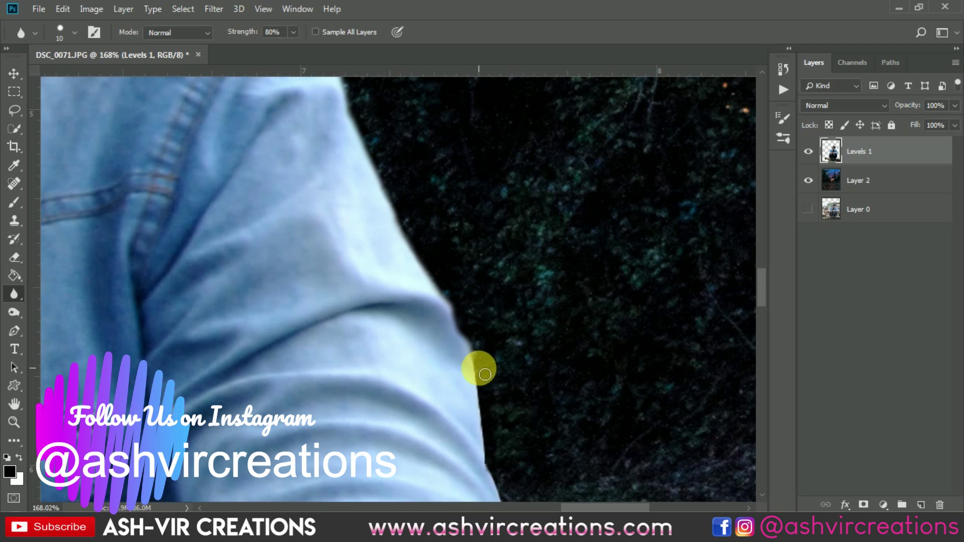
mouse_move(483, 400)
mouse_down()
mouse_move(492, 452)
mouse_move(505, 269)
mouse_up()
key(space)
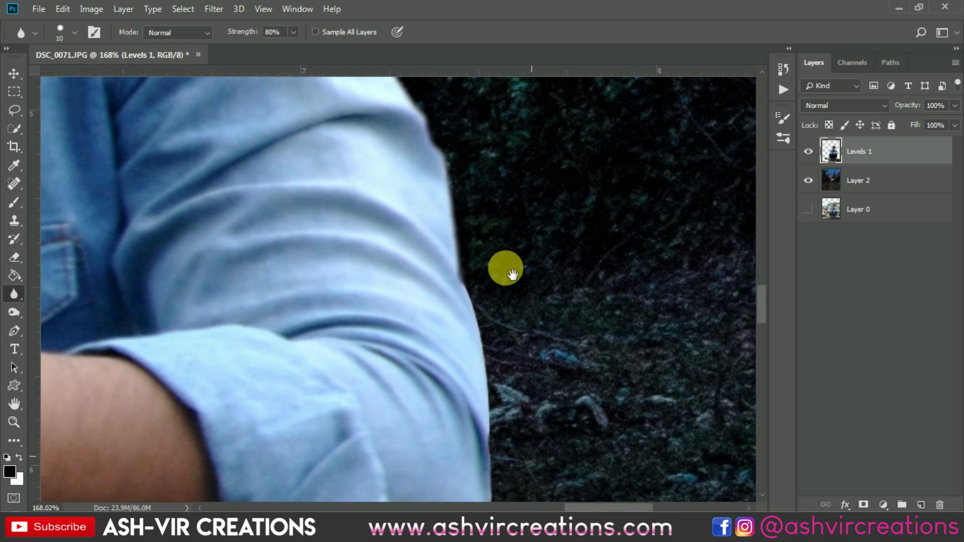
mouse_move(495, 365)
mouse_down()
mouse_move(502, 419)
mouse_move(523, 248)
mouse_up()
key(space)
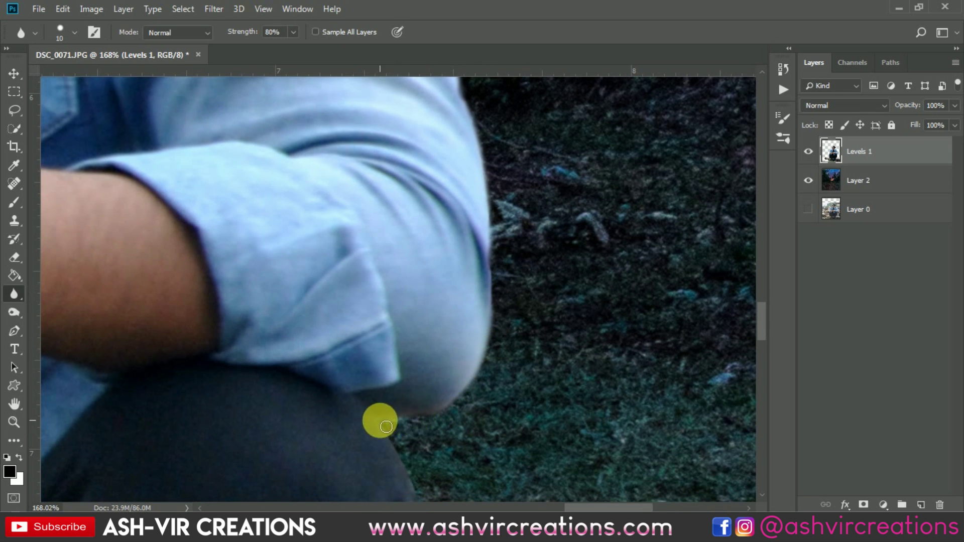
Blur the knee and thigh outline below that elbow and the edge of the jacket hem behind it.
key(space)
mouse_move(386, 426)
mouse_down()
mouse_move(460, 351)
mouse_move(370, 224)
mouse_move(407, 296)
mouse_move(408, 360)
mouse_up()
key(space)
drag(452, 299, 466, 154)
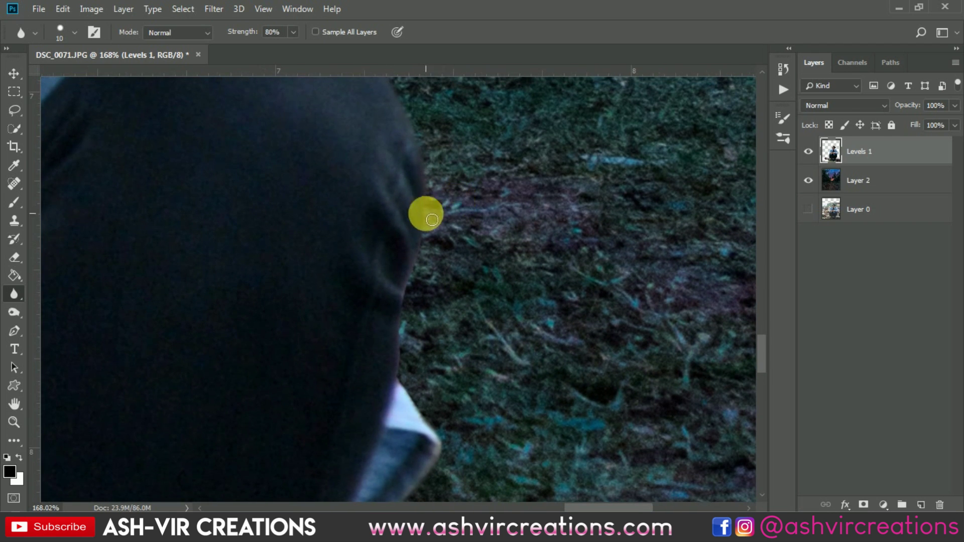
mouse_move(426, 253)
mouse_down()
mouse_move(408, 308)
mouse_move(405, 370)
mouse_up()
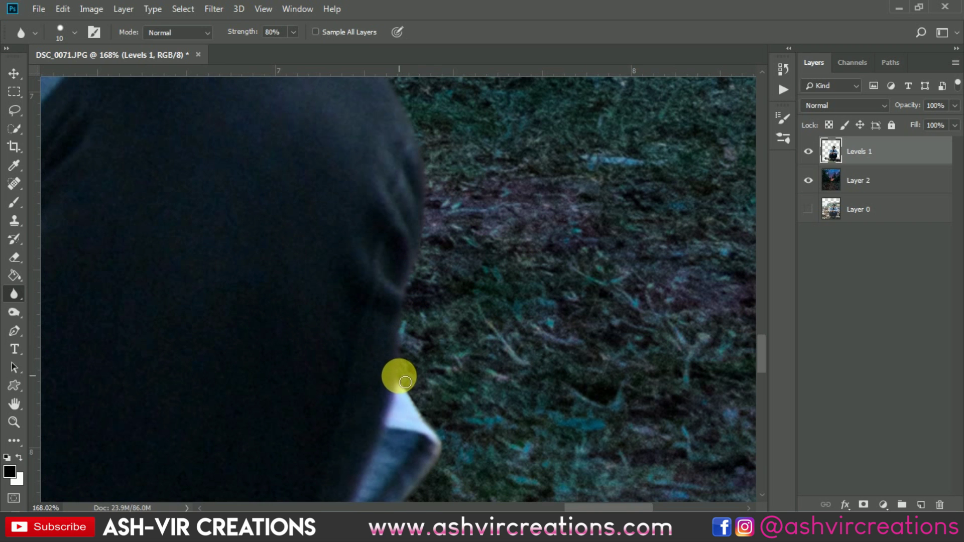
drag(421, 406, 444, 453)
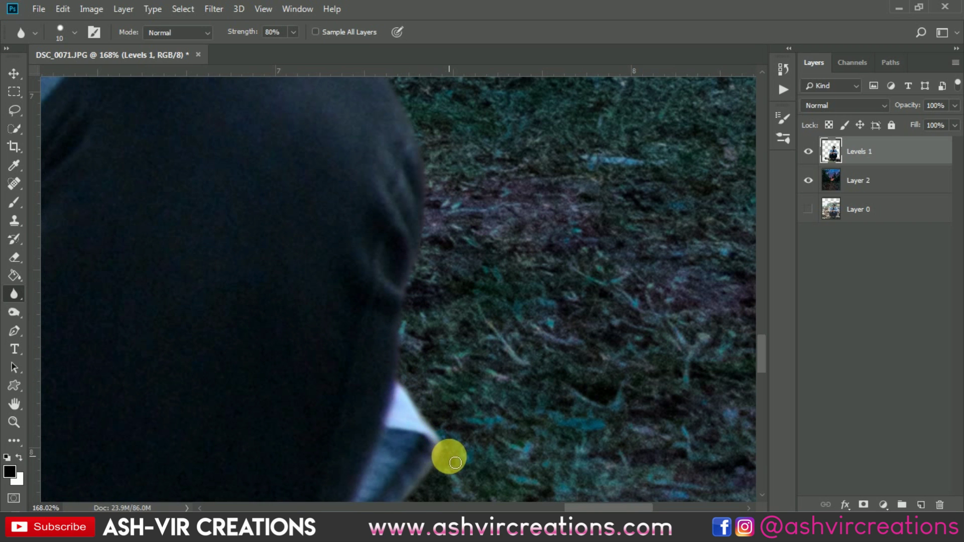
Blur the outer trouser edge from below the jacket hem down to the log.
key(space)
drag(353, 402, 518, 166)
mouse_move(558, 291)
mouse_down()
mouse_move(476, 388)
mouse_move(558, 224)
mouse_move(493, 338)
mouse_move(465, 366)
mouse_move(444, 423)
mouse_move(495, 456)
mouse_move(594, 469)
mouse_move(502, 415)
mouse_up()
key(space)
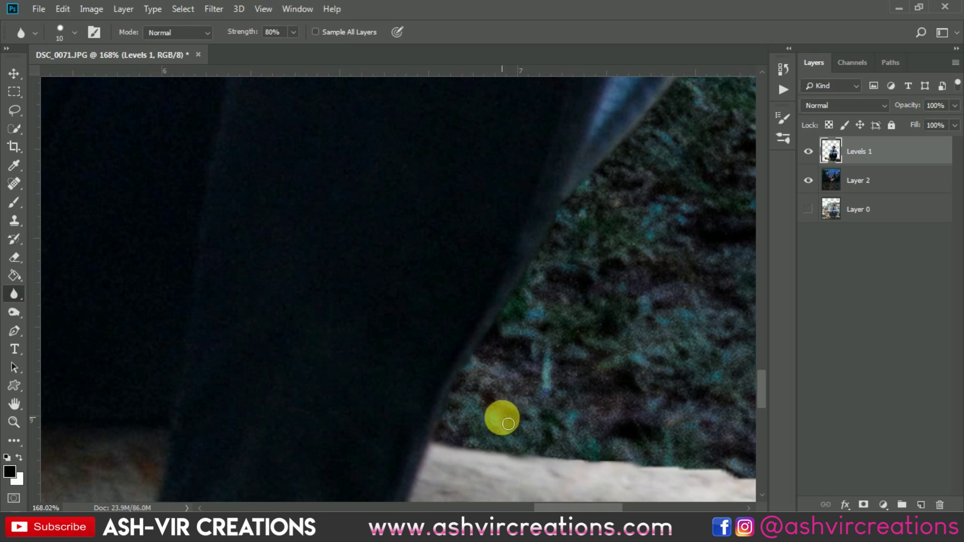
Blur the top edge of the log between the leg and the nearby image border.
key(space)
drag(414, 363, 87, 272)
drag(250, 360, 315, 389)
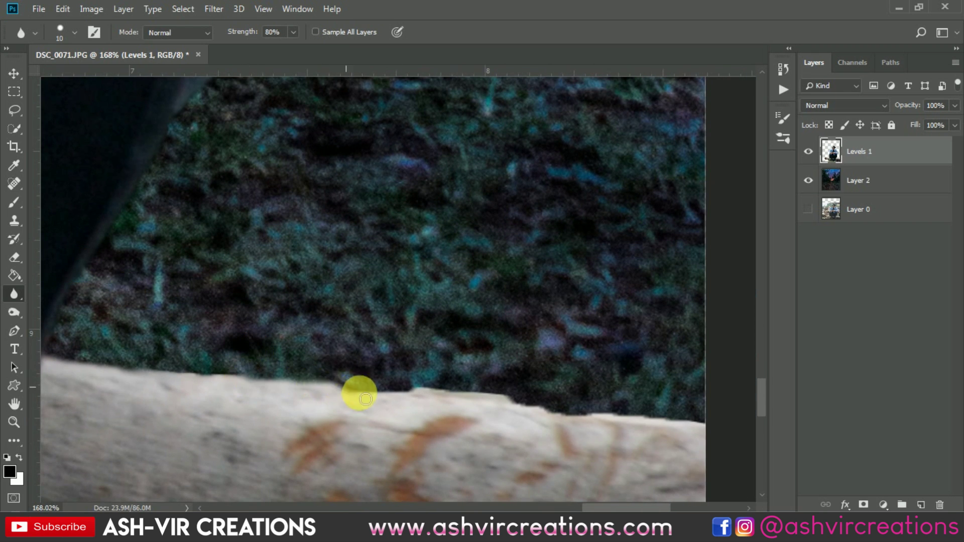
mouse_move(521, 404)
mouse_down()
mouse_move(650, 416)
mouse_move(500, 375)
mouse_up()
key(space)
Blur the edge of the jacket tail resting on the log behind the other leg.
drag(303, 309, 716, 319)
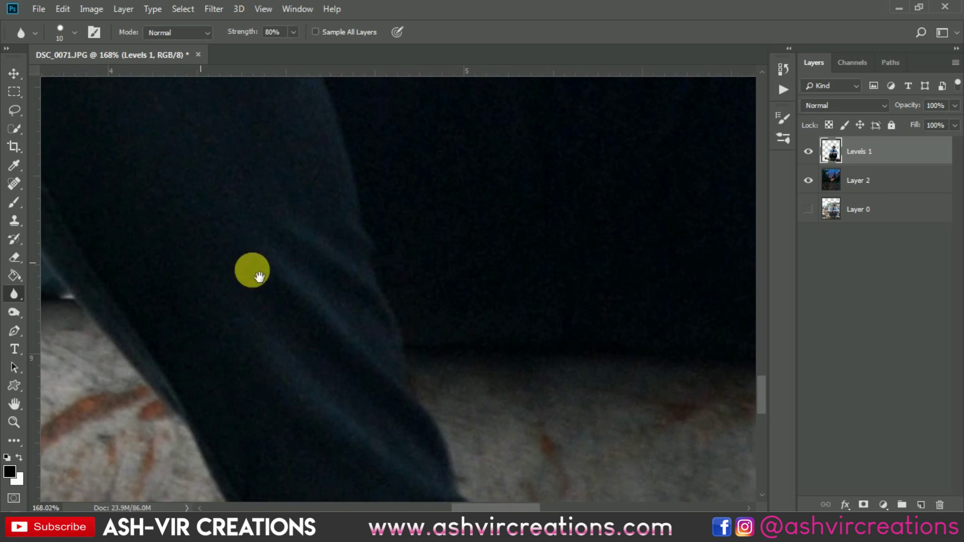
drag(254, 271, 535, 383)
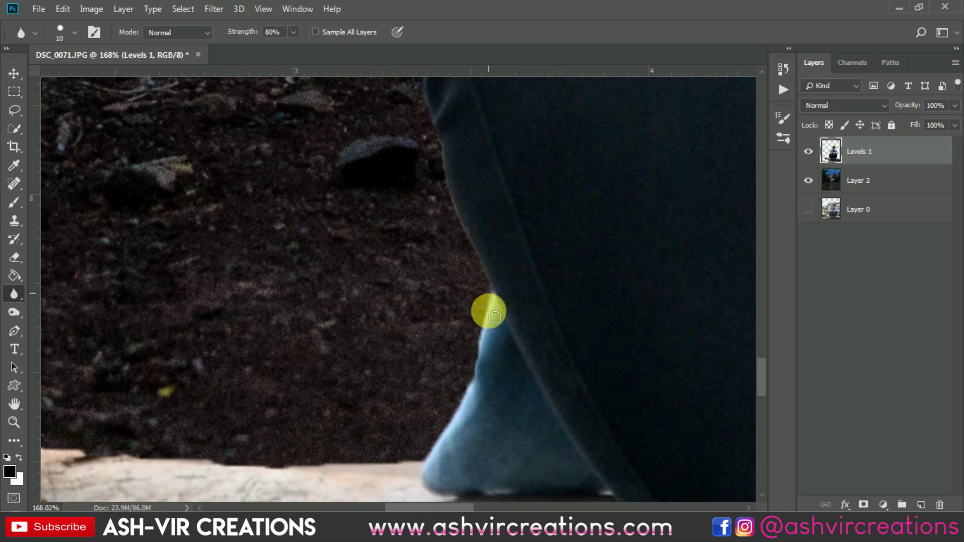
drag(495, 317, 475, 378)
mouse_move(463, 418)
mouse_down()
mouse_move(431, 456)
mouse_move(405, 413)
mouse_move(723, 330)
mouse_up()
Blur the man's outline on that side from the outer leg up along the sleeve and over the shoulder.
scroll(676, 260, down, 3)
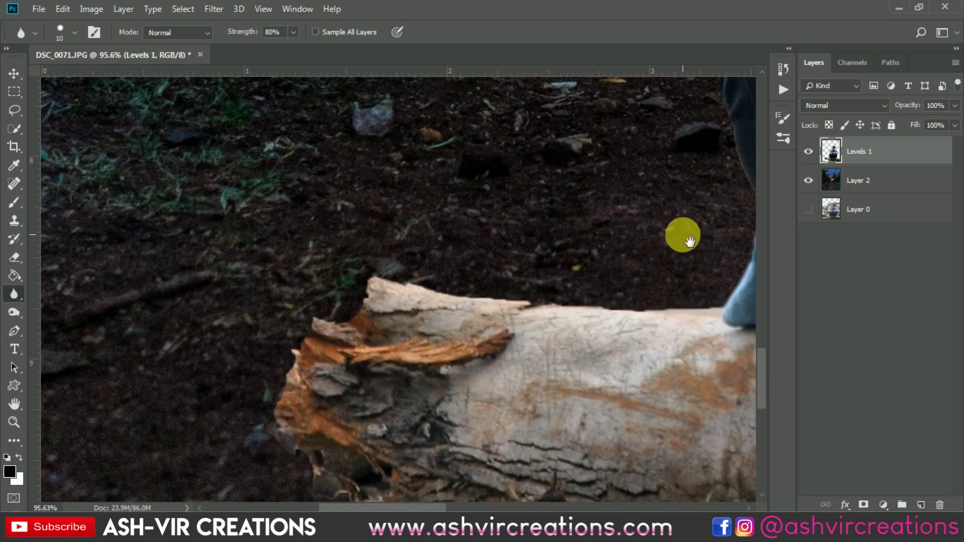
drag(682, 237, 393, 393)
scroll(477, 359, up, 3)
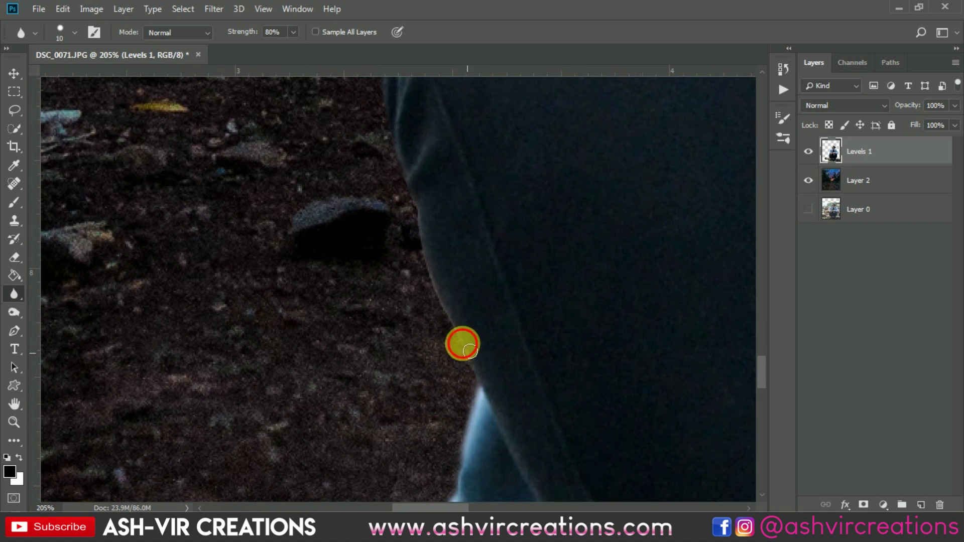
mouse_move(463, 344)
mouse_down()
mouse_move(429, 284)
mouse_move(413, 212)
mouse_move(482, 399)
mouse_move(452, 299)
mouse_move(465, 424)
mouse_move(463, 303)
mouse_move(452, 379)
mouse_move(470, 274)
mouse_move(464, 436)
mouse_move(500, 349)
mouse_move(482, 269)
mouse_move(526, 426)
mouse_move(508, 389)
mouse_move(523, 256)
mouse_move(510, 415)
mouse_move(501, 411)
mouse_move(535, 361)
mouse_move(538, 295)
mouse_move(556, 236)
mouse_move(568, 405)
mouse_move(555, 337)
mouse_move(585, 281)
mouse_up()
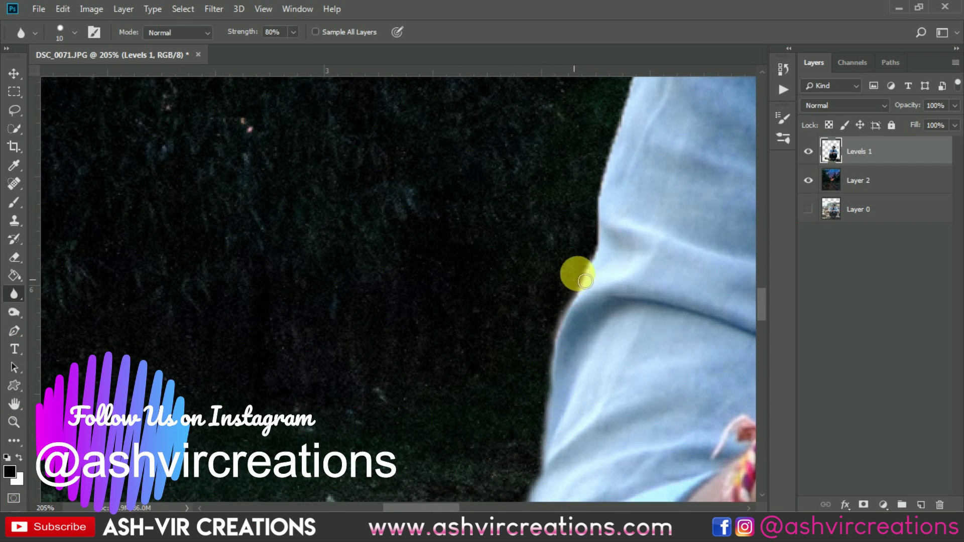
mouse_move(592, 236)
mouse_down()
mouse_move(564, 400)
mouse_move(560, 329)
mouse_move(588, 308)
mouse_move(535, 386)
mouse_move(553, 276)
mouse_move(589, 230)
mouse_move(568, 416)
mouse_move(565, 346)
mouse_move(579, 281)
mouse_move(620, 205)
mouse_move(491, 466)
mouse_up()
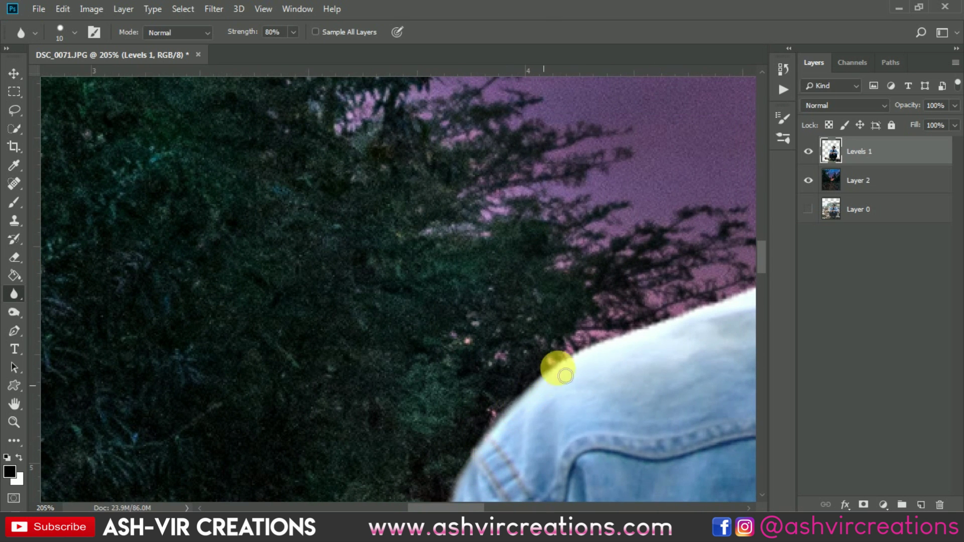
mouse_move(565, 376)
mouse_down()
mouse_move(624, 334)
mouse_move(377, 398)
mouse_move(387, 405)
mouse_move(430, 374)
mouse_move(538, 340)
mouse_move(517, 379)
mouse_move(373, 483)
mouse_up()
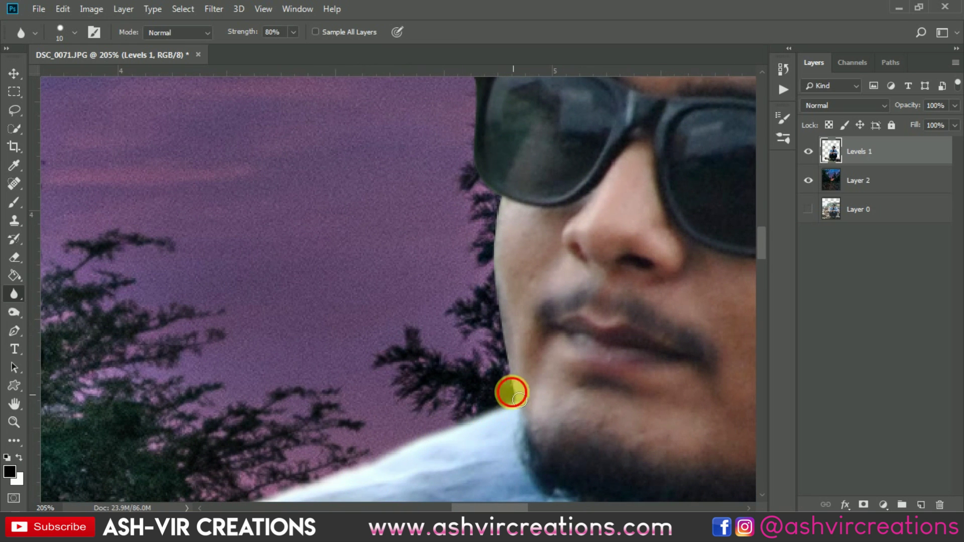
Blur the outer edge of the face from the jaw up past the sunglasses to the forehead.
mouse_move(512, 393)
mouse_down()
mouse_move(499, 297)
mouse_move(506, 428)
mouse_up()
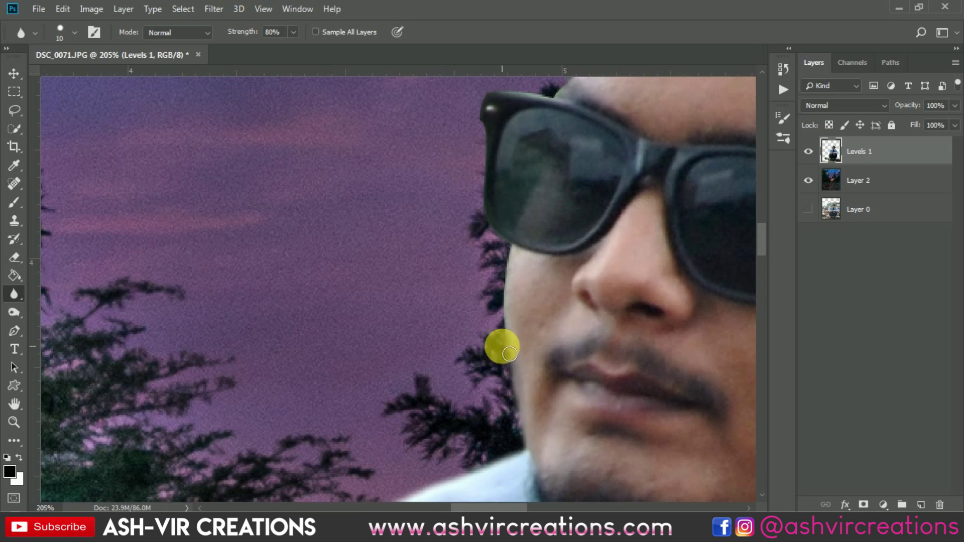
mouse_move(509, 354)
mouse_down()
mouse_move(512, 267)
mouse_move(511, 314)
mouse_move(541, 466)
mouse_move(542, 376)
mouse_move(521, 322)
mouse_move(515, 243)
mouse_move(535, 217)
mouse_move(571, 228)
mouse_up()
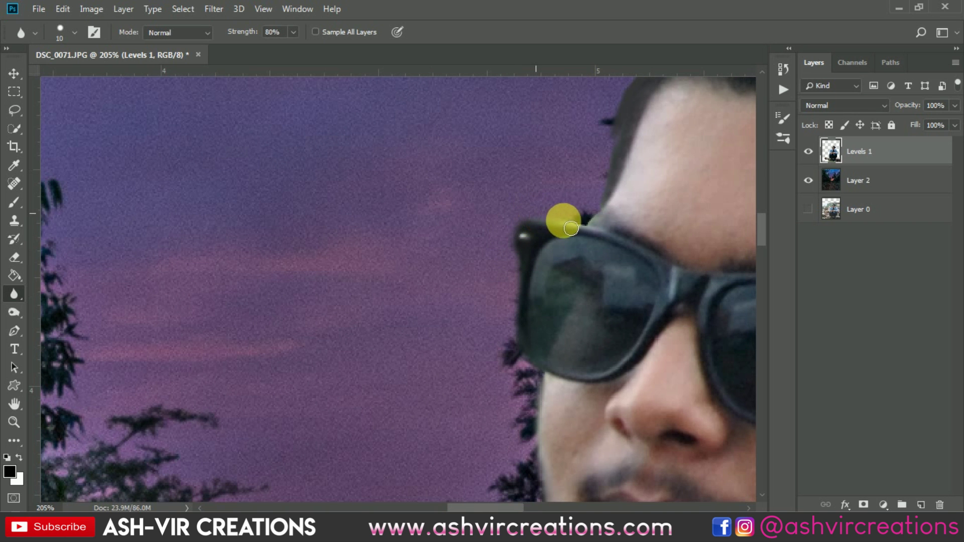
scroll(523, 261, down, 5)
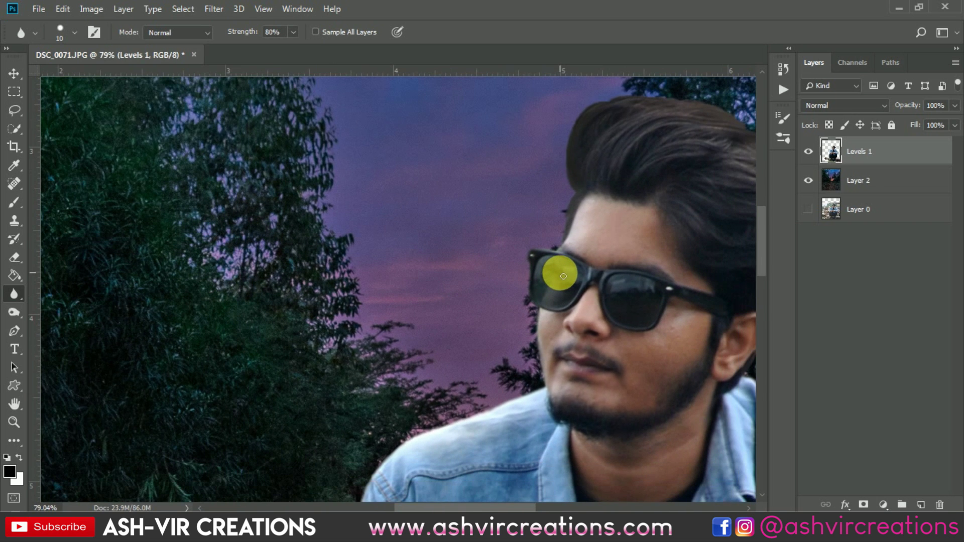
scroll(549, 230, up, 3)
drag(597, 280, 591, 290)
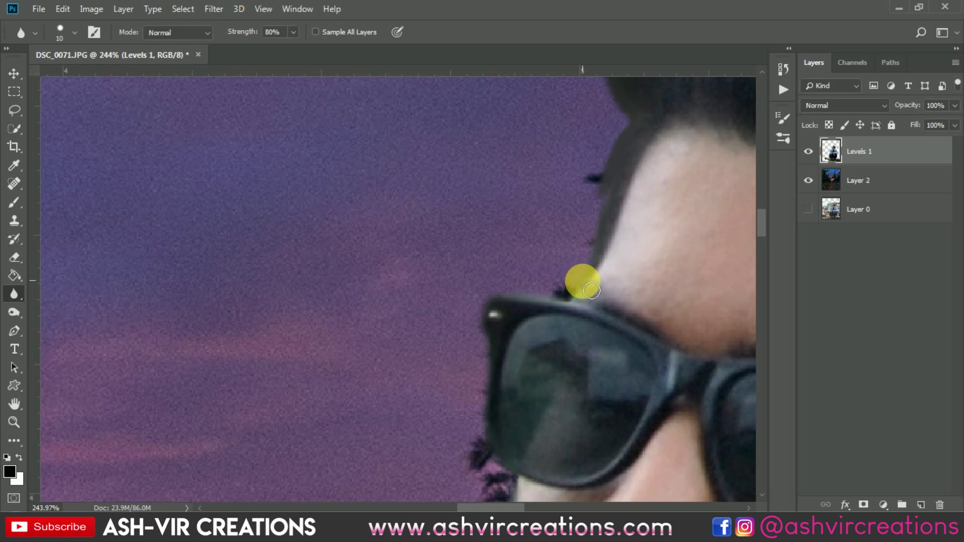
scroll(516, 279, down, 8)
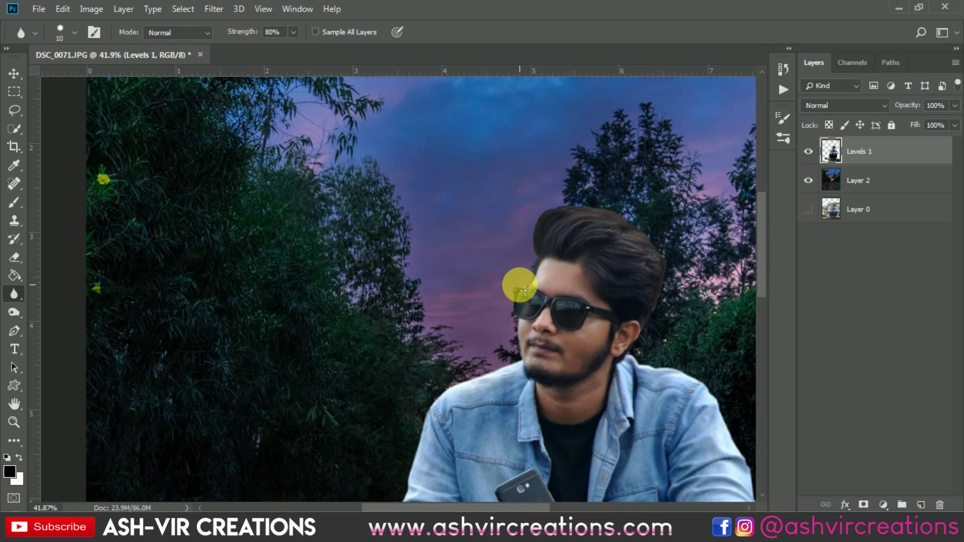
scroll(552, 297, down, 5)
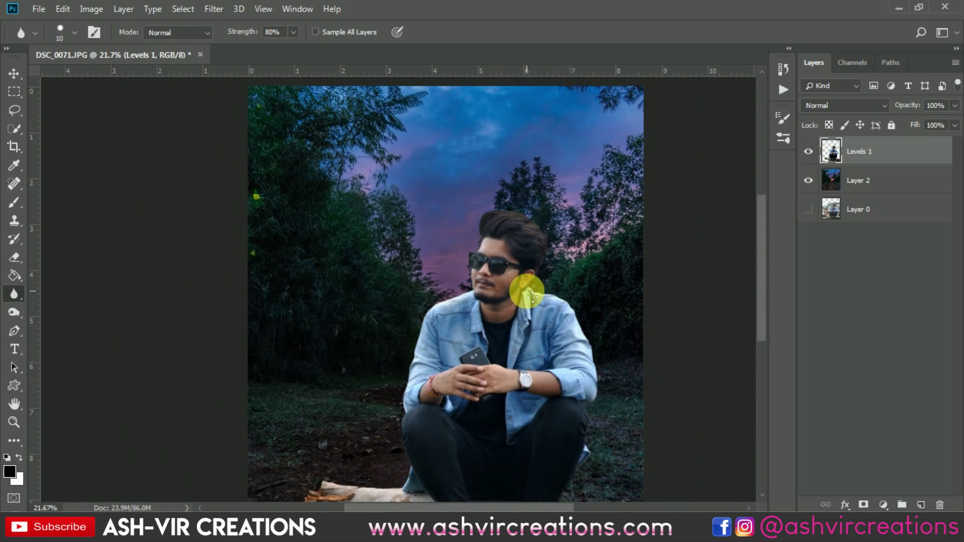
key(v)
scroll(527, 296, down, 3)
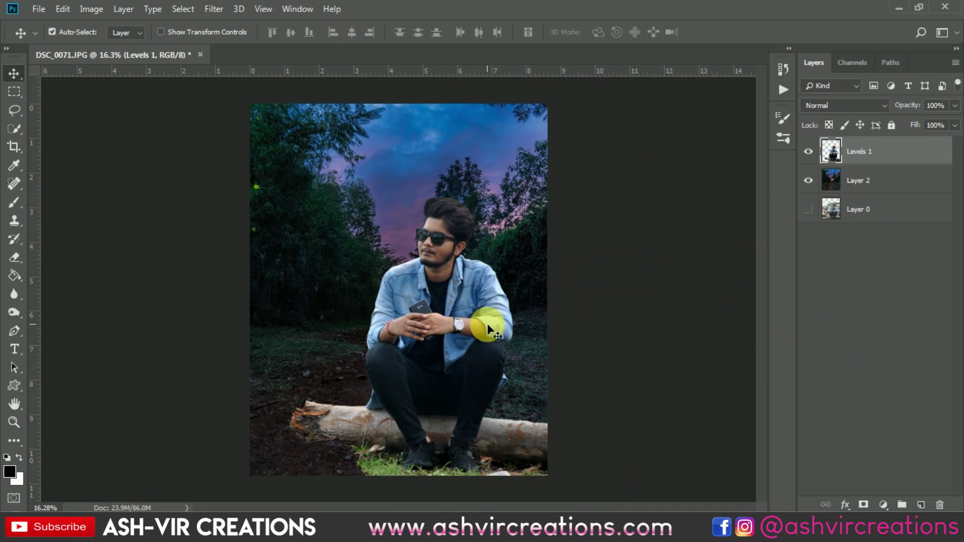
click(226, 11)
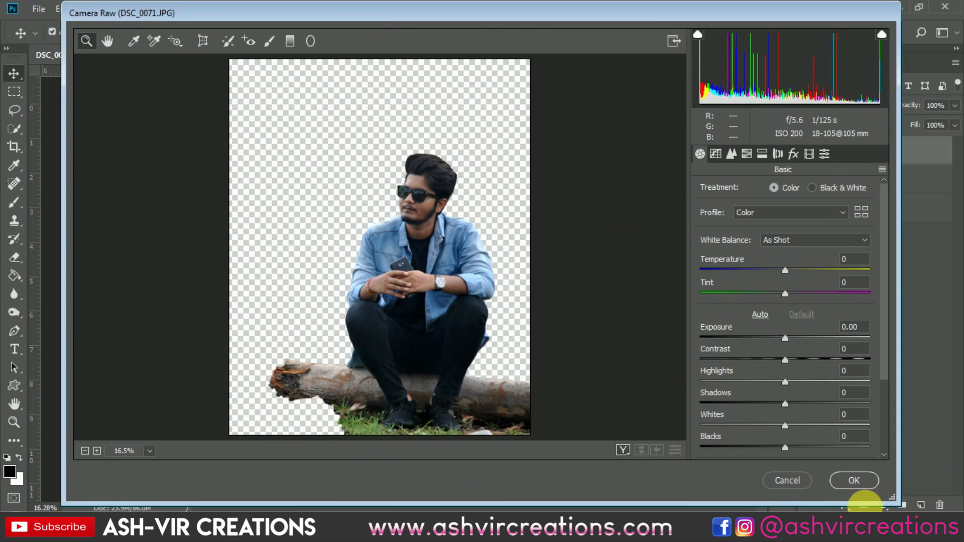
click(797, 479)
Duplicate the Levels 1 layer holding the cut-out man.
click(899, 157)
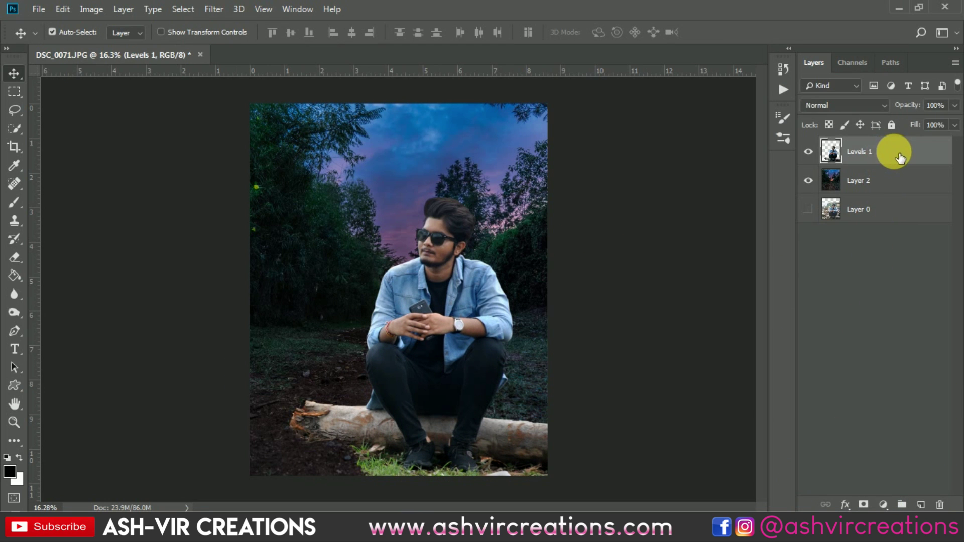
right_click(899, 156)
click(814, 73)
click(615, 144)
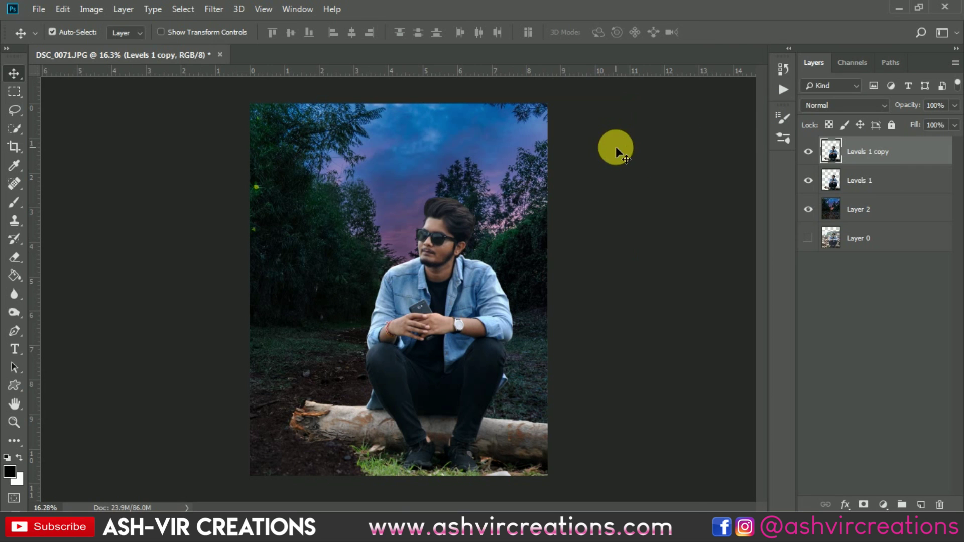
Start a Camera Raw filter on the duplicated layer with Highlights at -57 and Whites at -73.
click(214, 9)
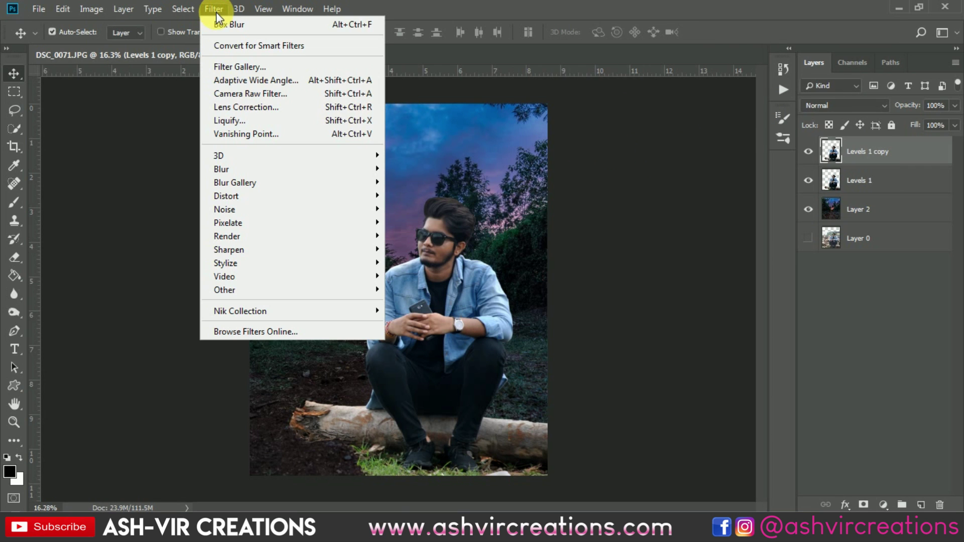
click(241, 96)
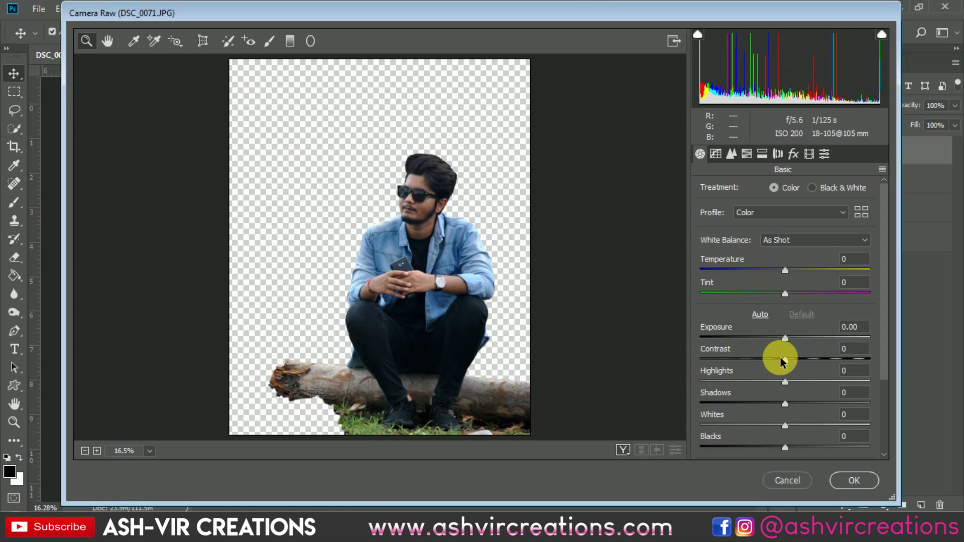
drag(773, 388, 737, 387)
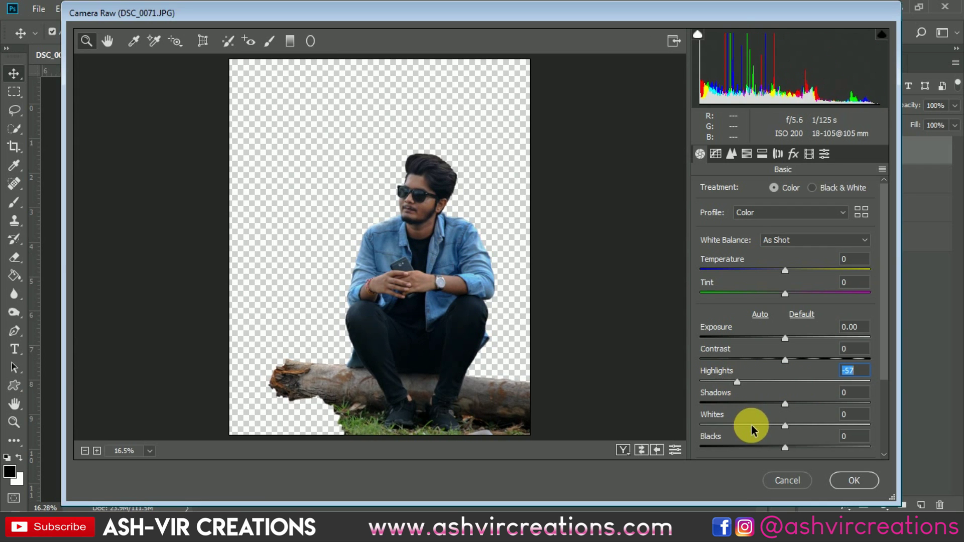
drag(749, 426, 724, 426)
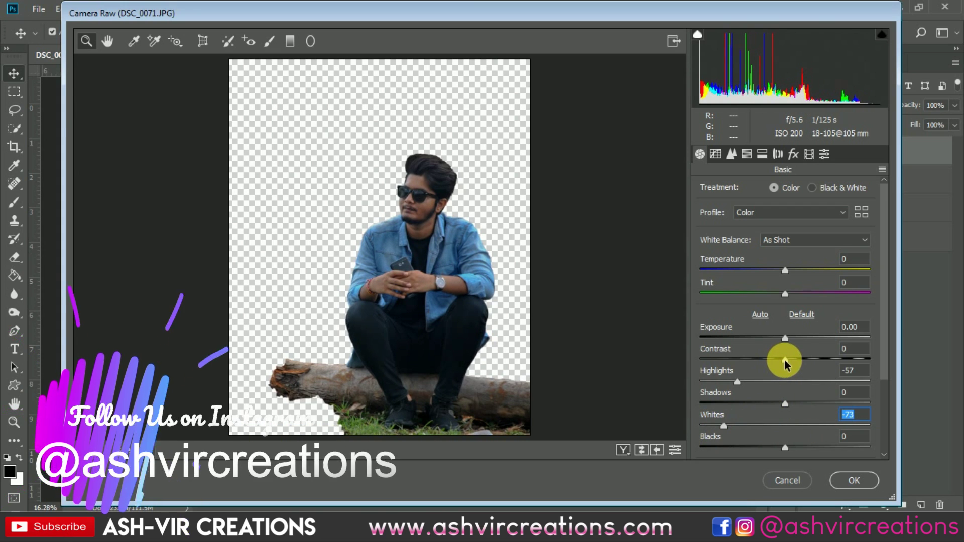
Set Contrast to +2, Shadows to -22 and Blacks to +38, compare before and after, and apply the Camera Raw filter.
drag(785, 360, 789, 361)
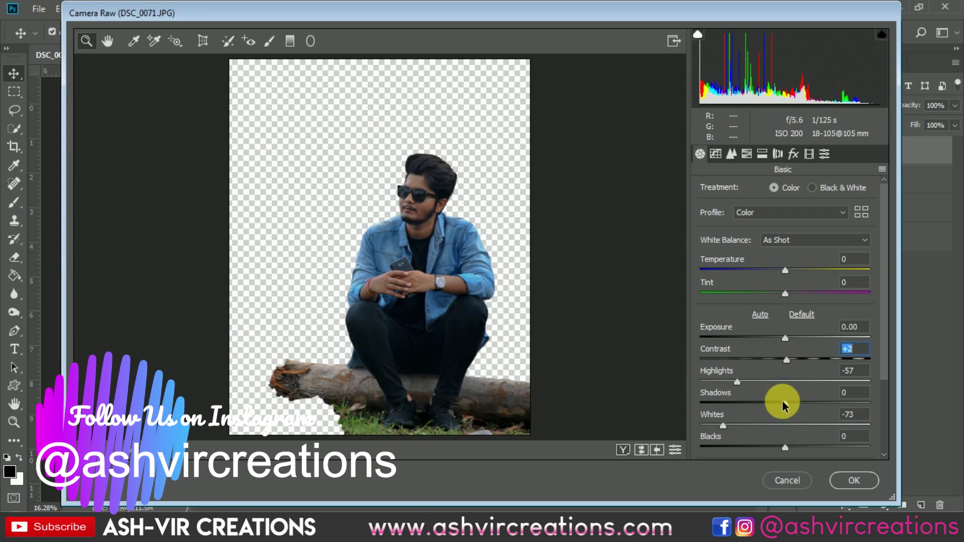
mouse_move(782, 404)
mouse_down()
mouse_move(760, 404)
mouse_move(767, 401)
mouse_up()
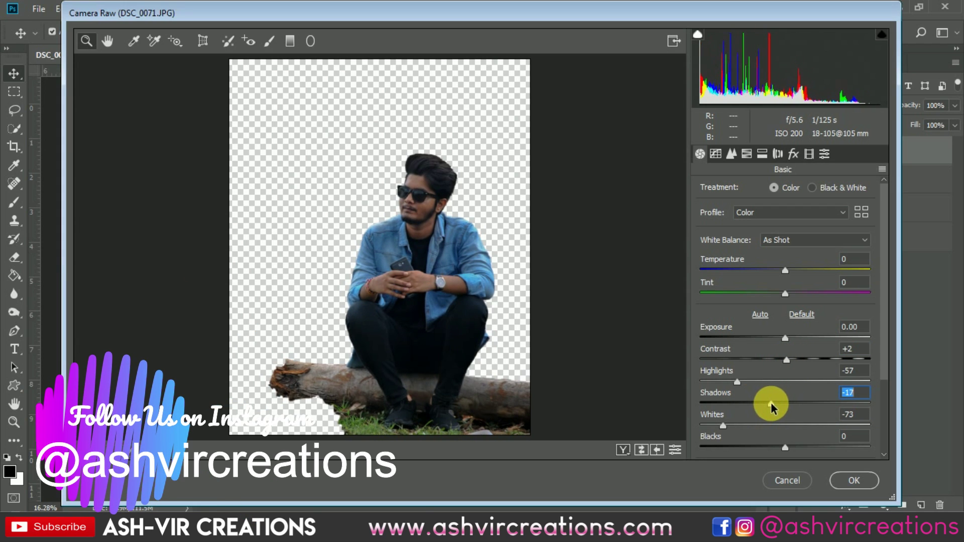
drag(785, 447, 817, 452)
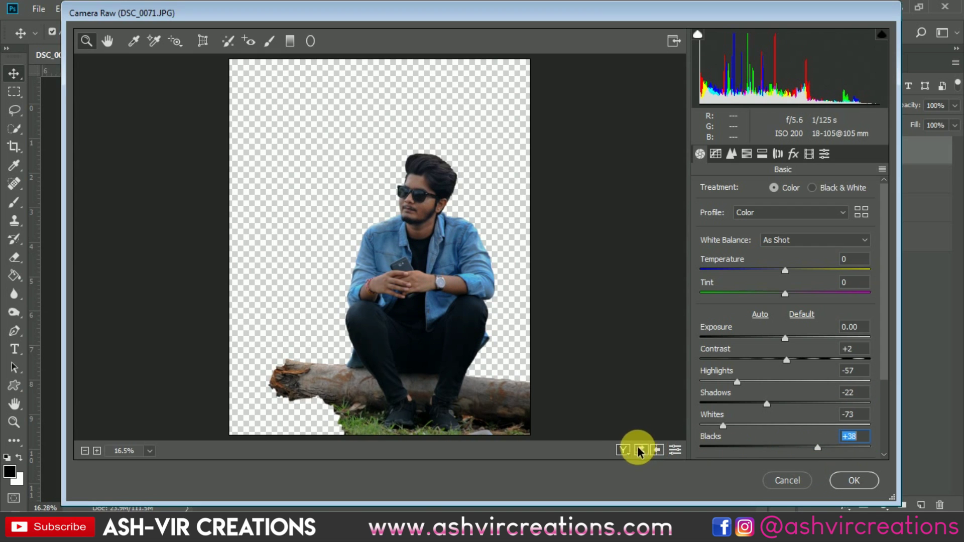
click(623, 450)
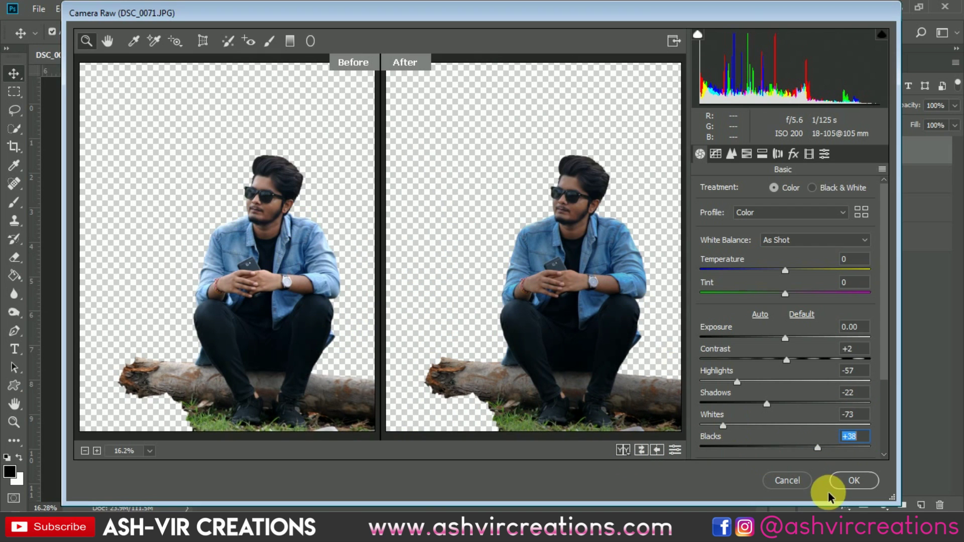
click(848, 481)
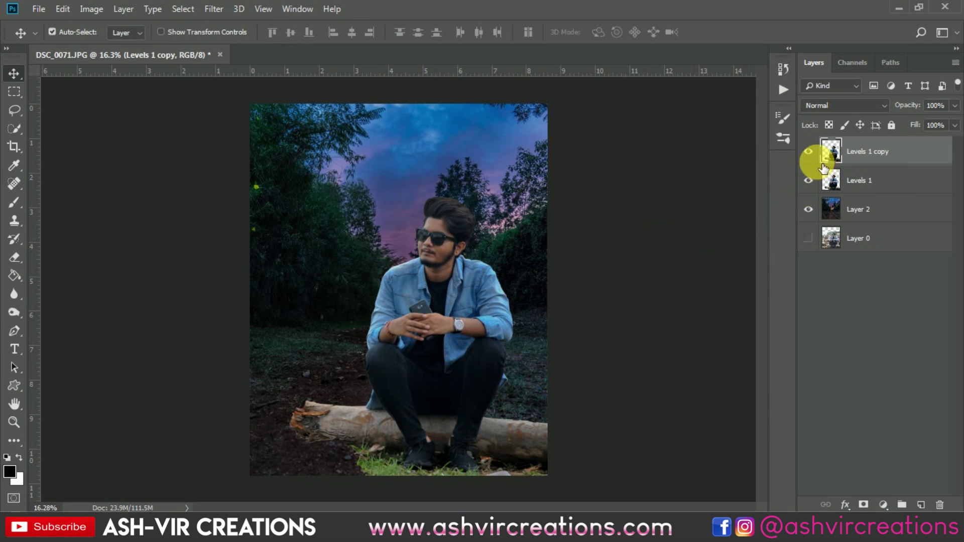
Compare the whole composite with and without the filtered copy of the man.
click(813, 151)
scroll(465, 339, up, 1)
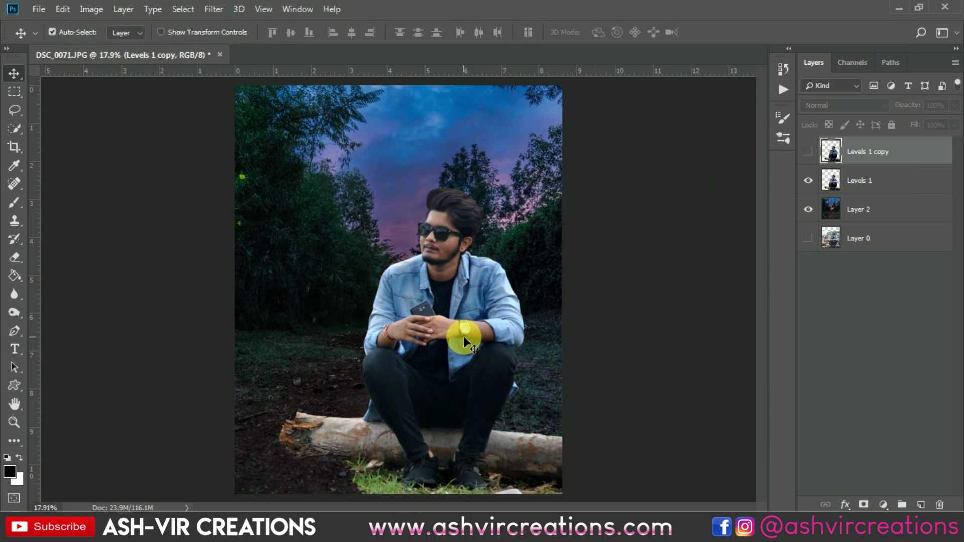
click(809, 152)
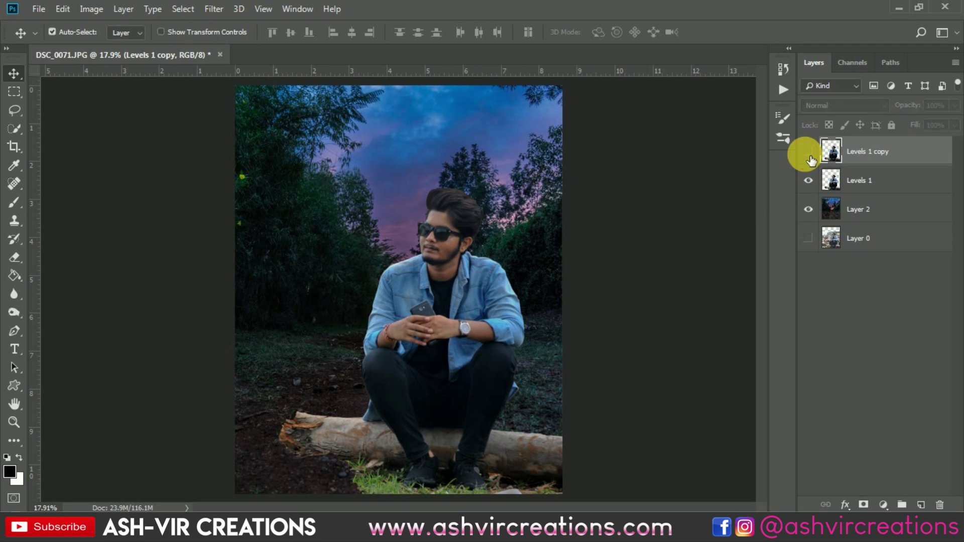
click(809, 155)
click(809, 155)
click(809, 155)
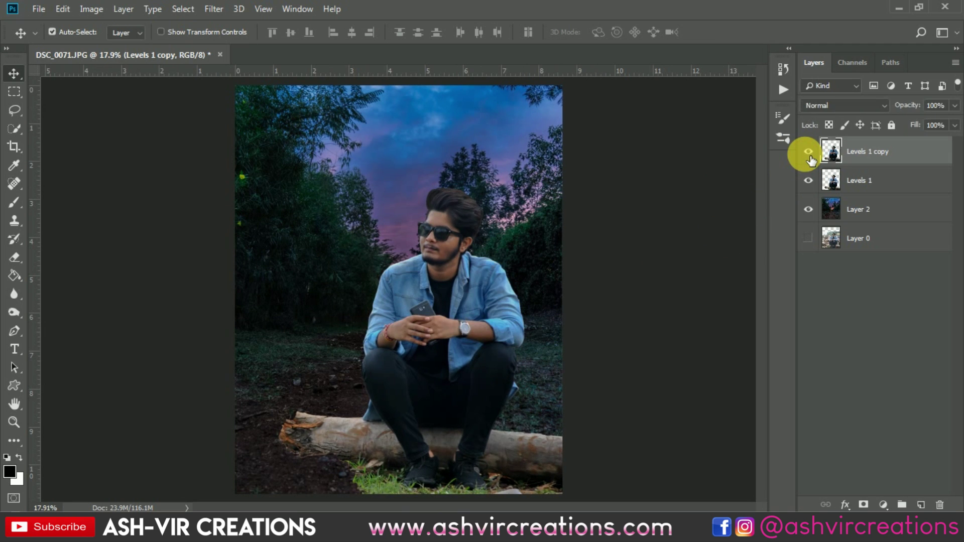
click(809, 155)
click(809, 155)
click(809, 155)
click(809, 155)
Examine up close how the filtered copy alters the man's face, hands and denim jacket.
scroll(409, 238, up, 3)
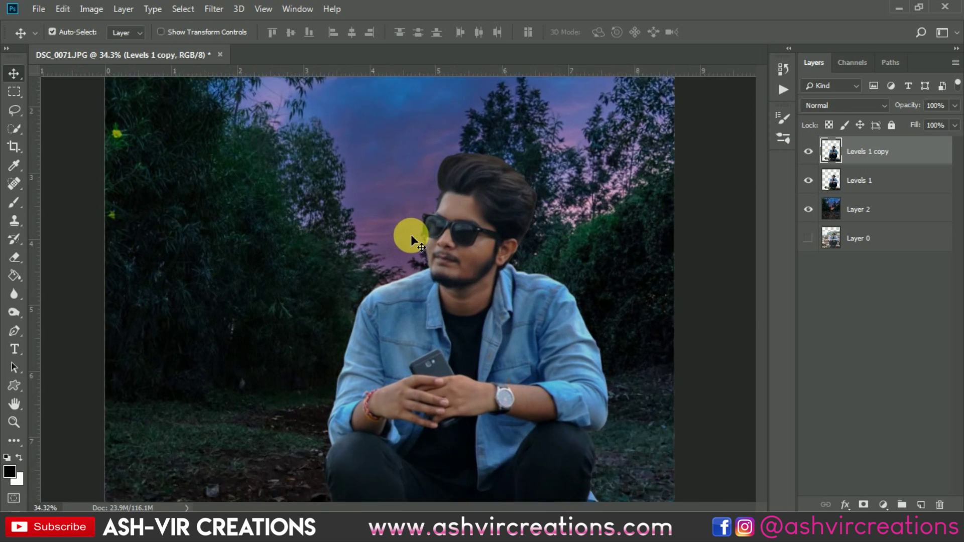
drag(513, 246, 547, 242)
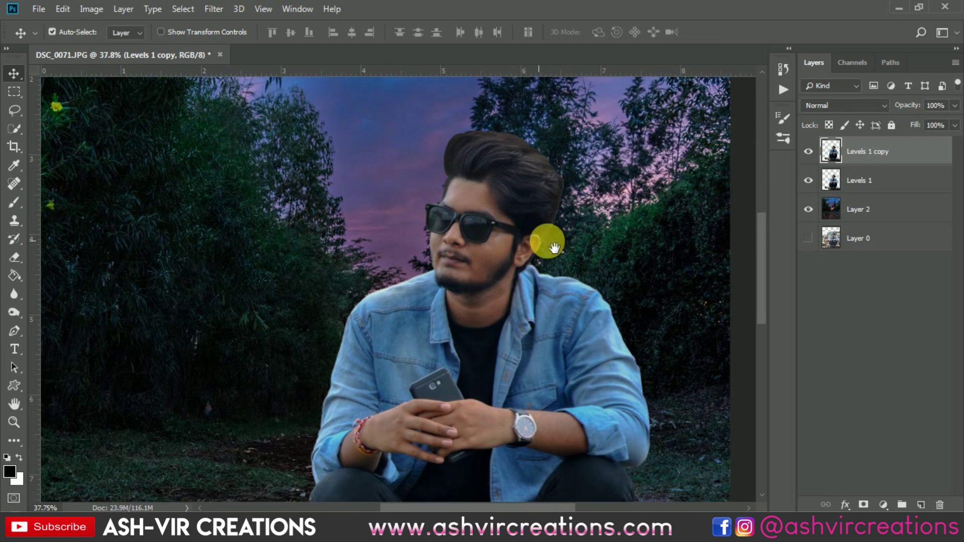
click(810, 153)
click(810, 154)
click(810, 154)
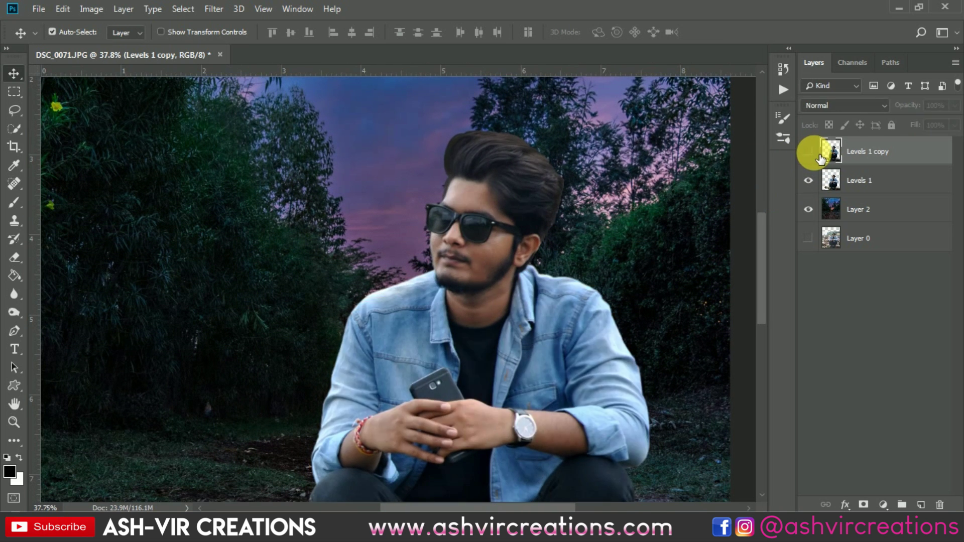
click(809, 154)
click(809, 154)
click(810, 154)
click(809, 153)
click(809, 154)
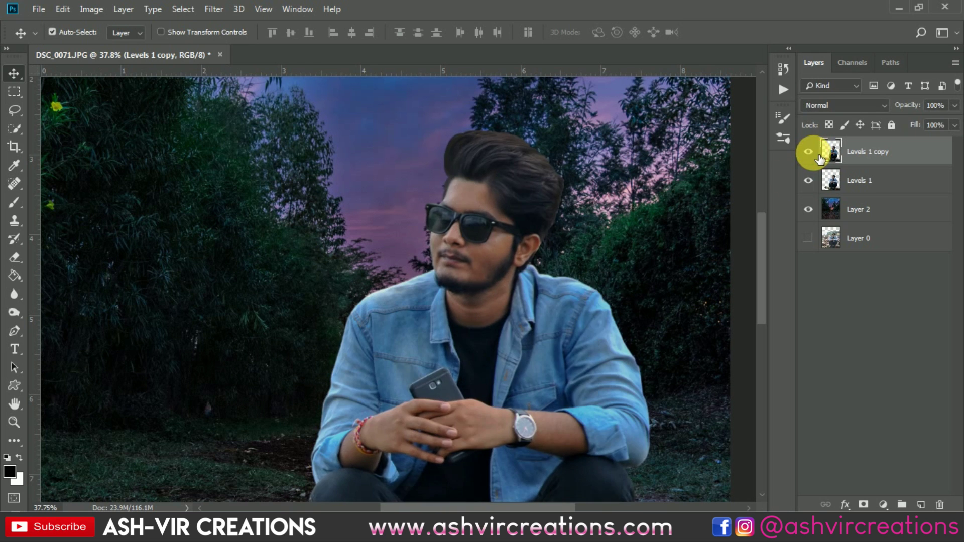
Merge the Levels 1 copy and Levels 1 layers into a single layer.
scroll(578, 304, down, 2)
scroll(577, 304, down, 2)
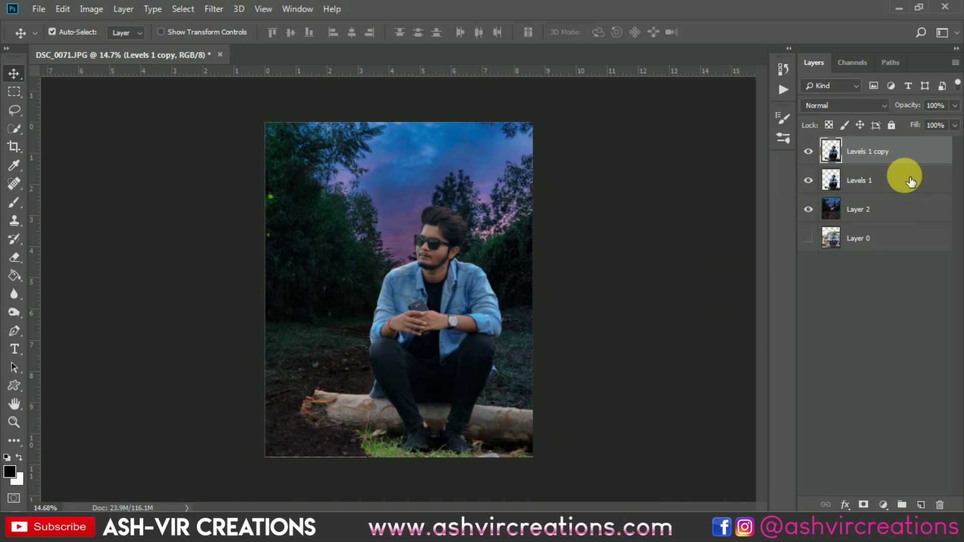
ctrl+click(911, 181)
right_click(909, 180)
click(766, 395)
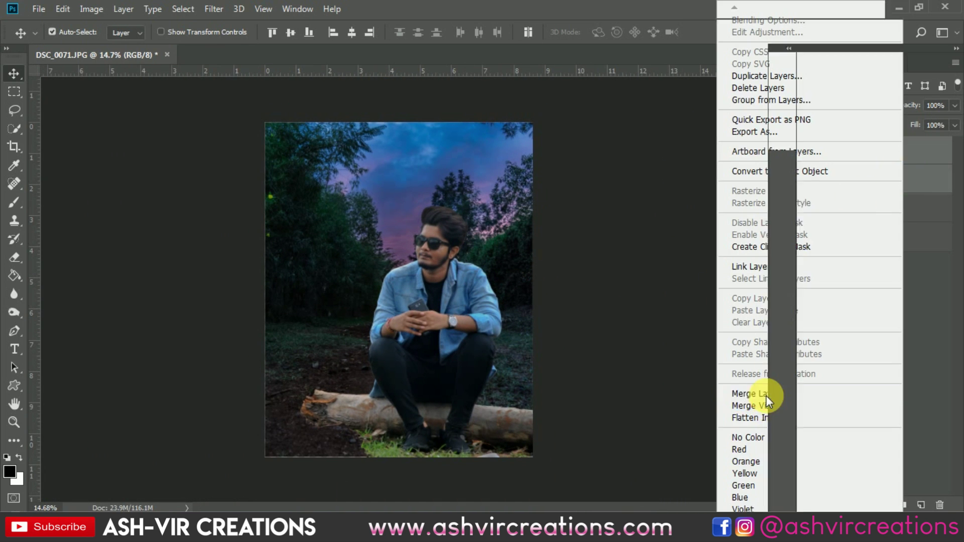
scroll(766, 396, up, 1)
scroll(459, 266, up, 5)
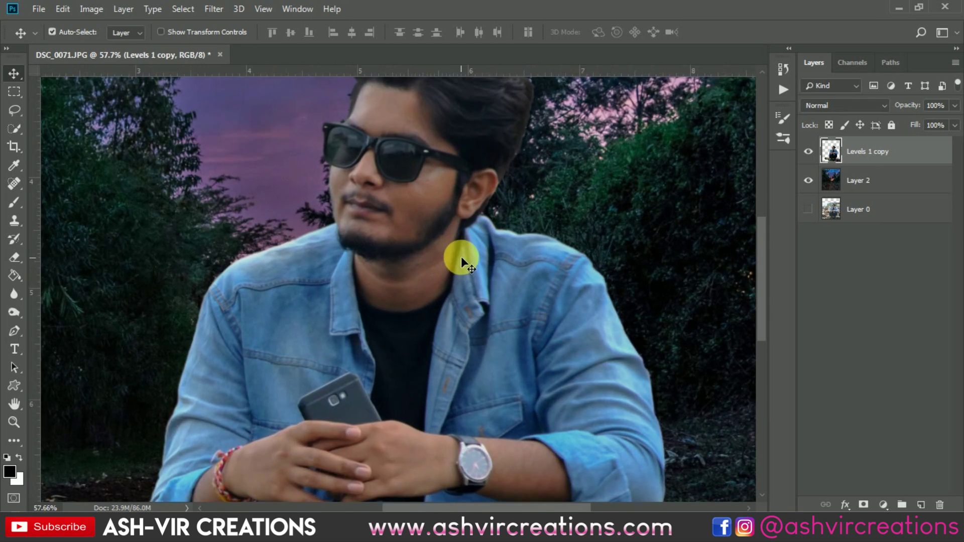
scroll(444, 233, down, 5)
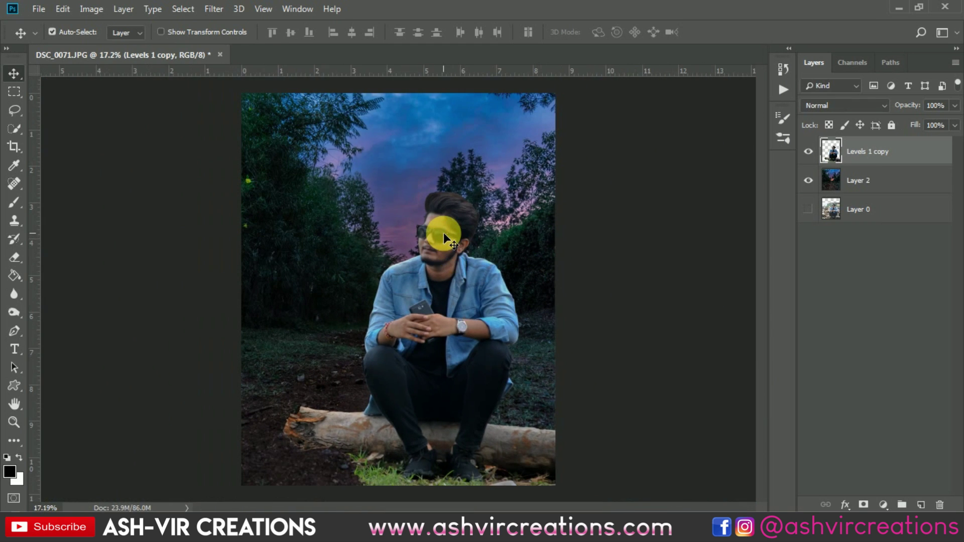
key(ctrl)
key(ctrl+l)
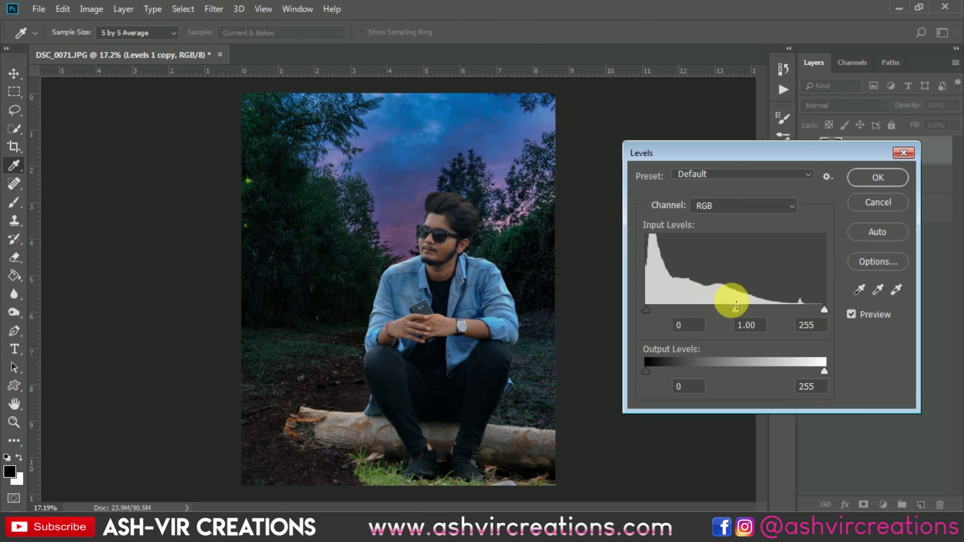
click(873, 201)
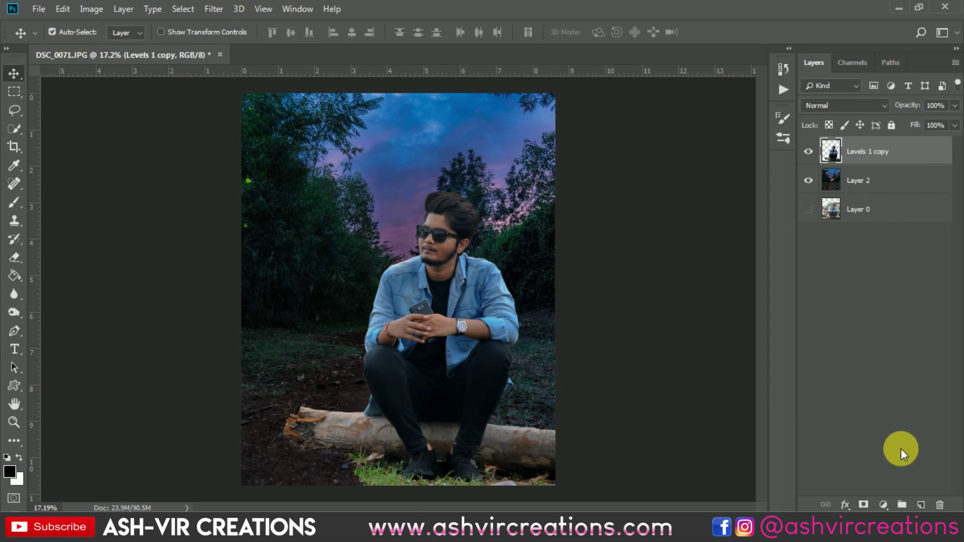
Add a Curves adjustment clipped to the man's layer and raise the RGB curve's midpoint slightly.
click(891, 504)
click(890, 319)
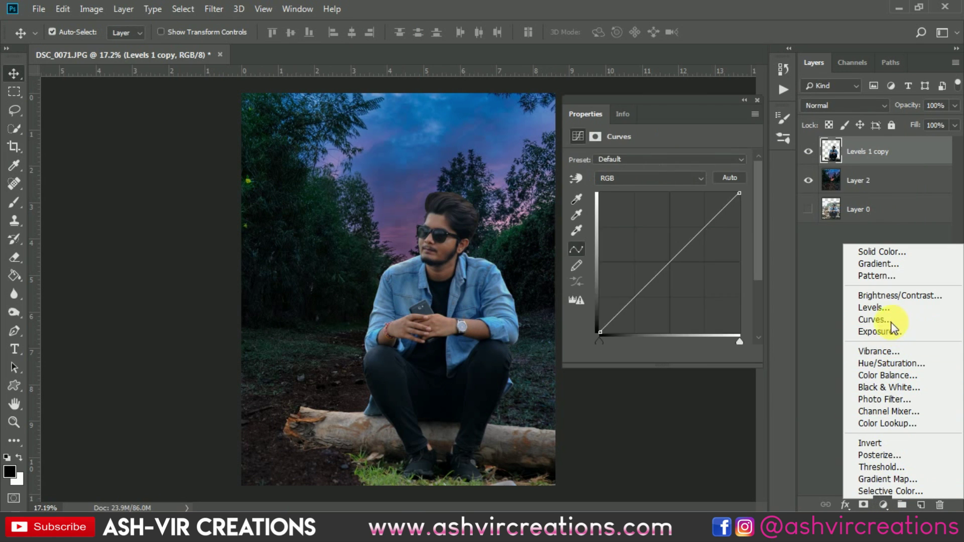
click(656, 354)
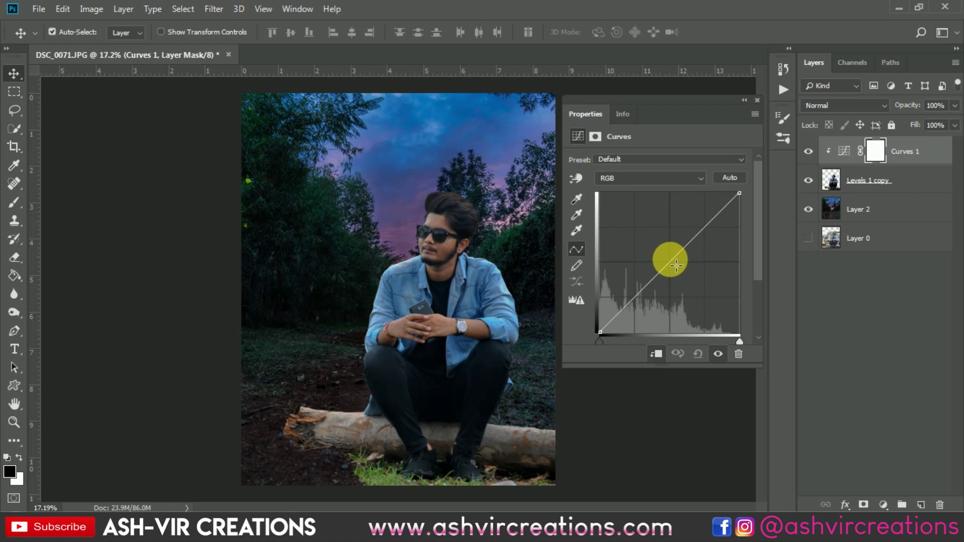
drag(676, 265, 675, 262)
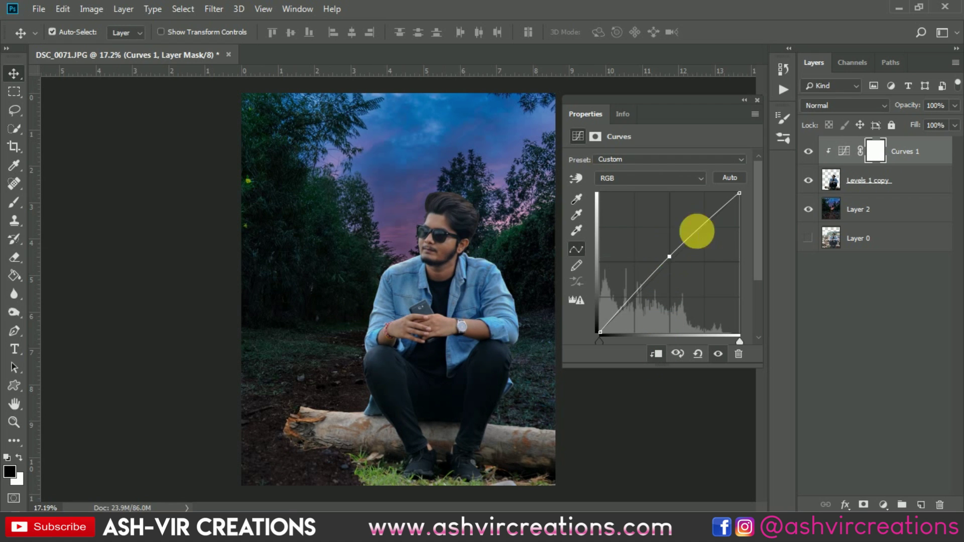
click(757, 100)
Compare the man's brightness with and without the Curves adjustment.
click(808, 151)
click(808, 151)
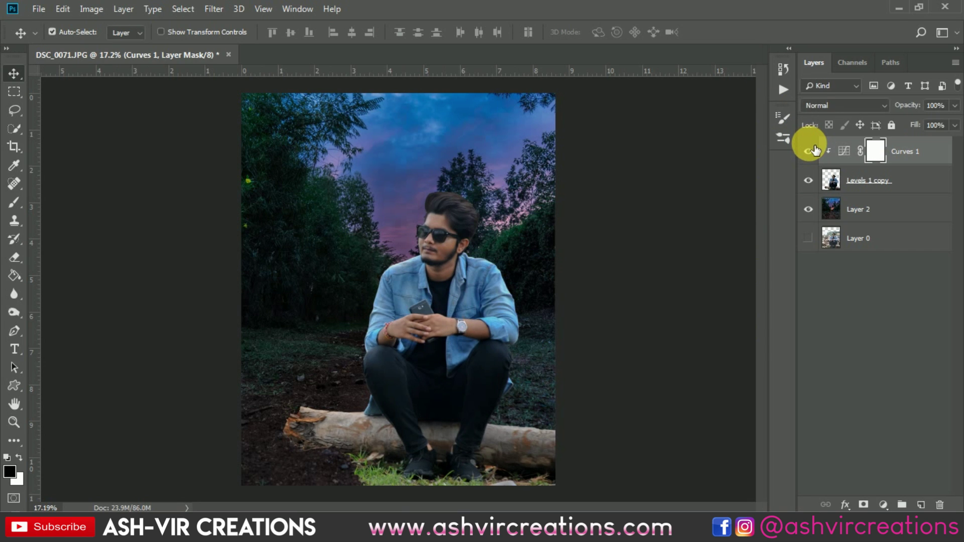
click(809, 151)
click(810, 151)
click(809, 149)
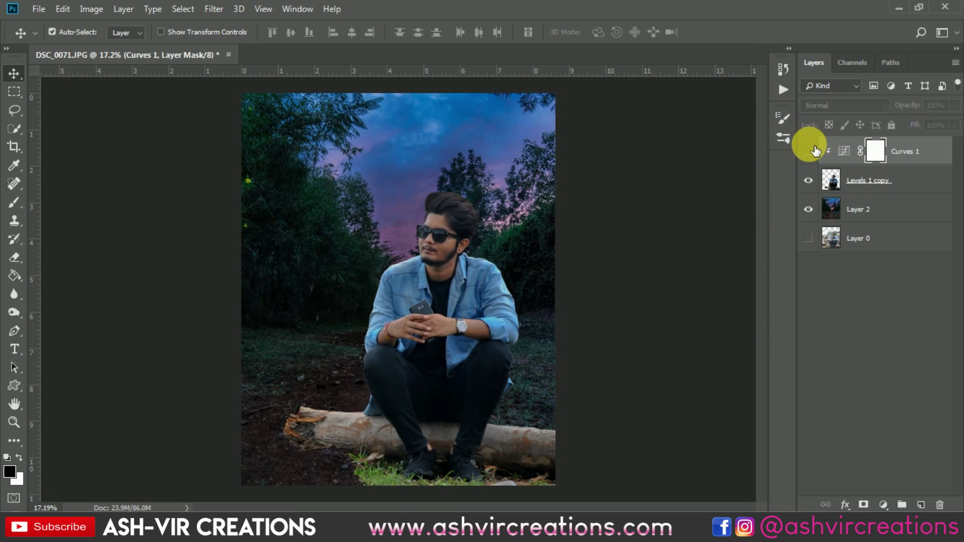
click(809, 149)
click(811, 150)
click(810, 149)
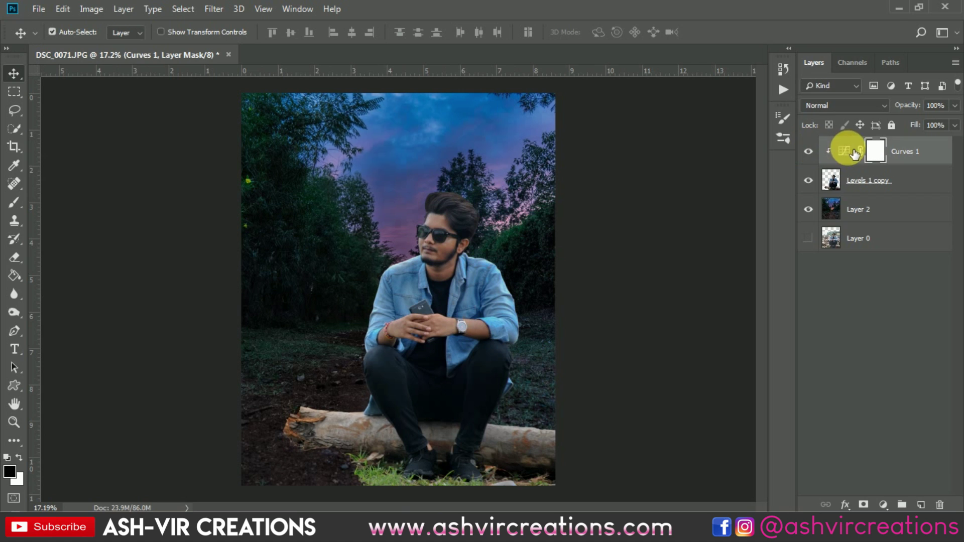
Paint black with a 500 px brush on the Curves 1 mask over the man's outer arms and knees, undoing the misplaced stroke.
click(15, 203)
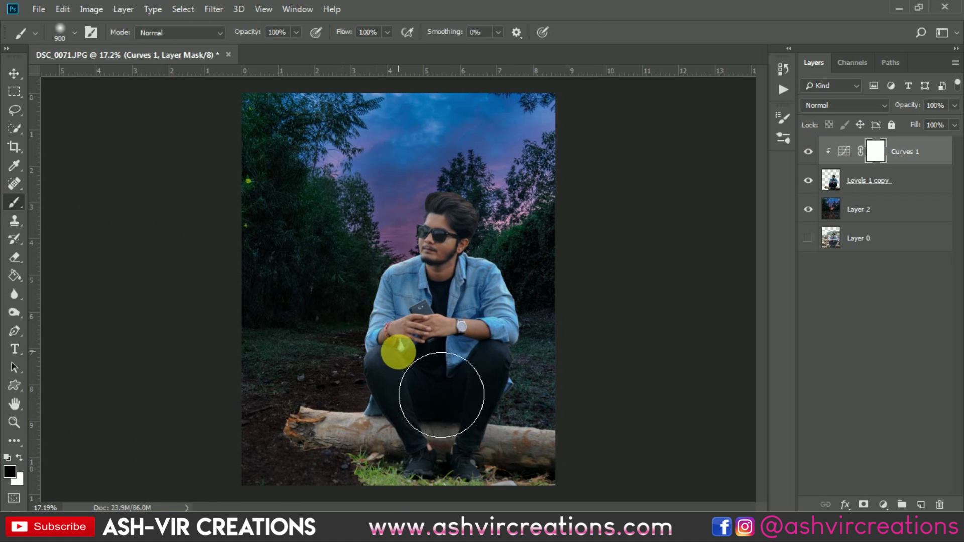
key(bracketleft)
key(bracketleft)
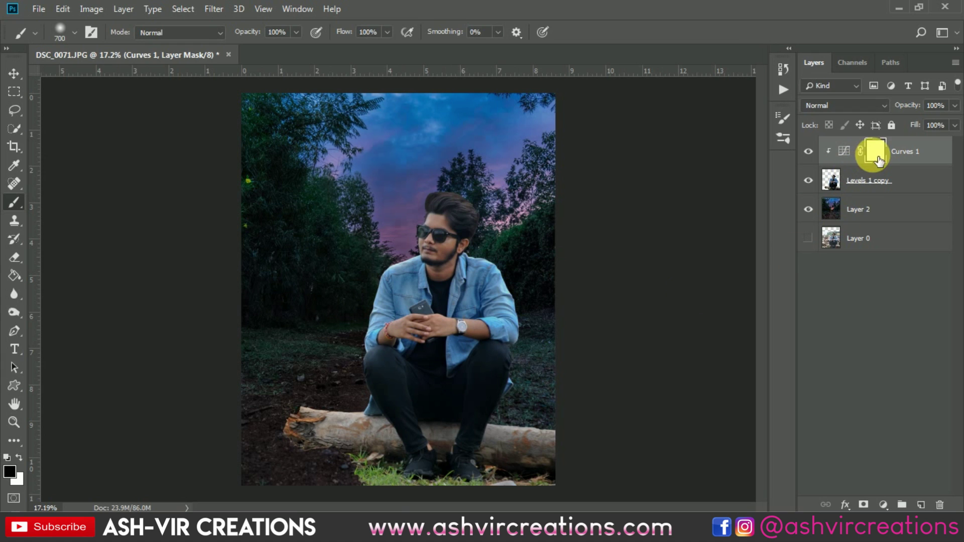
key(bracketleft)
key(bracketleft)
drag(504, 300, 502, 282)
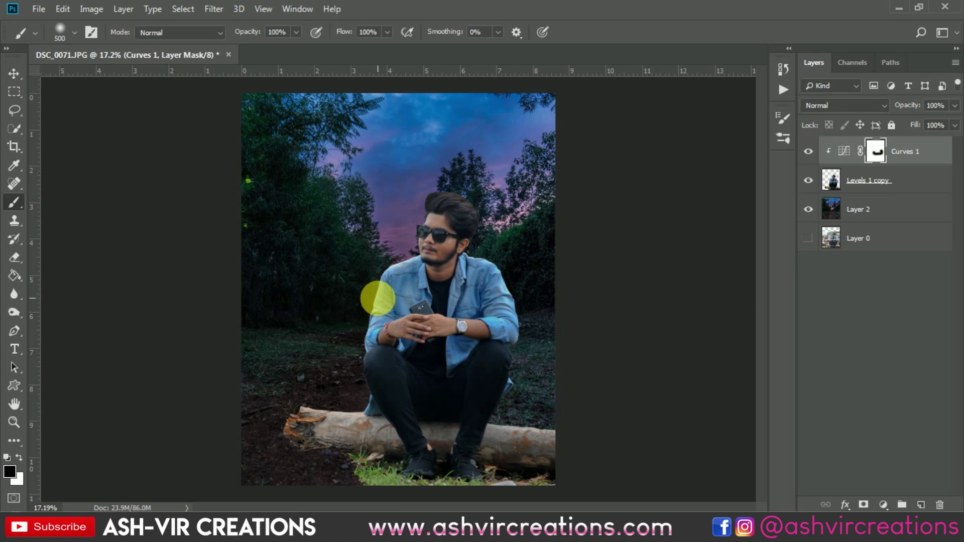
key(ctrl+z)
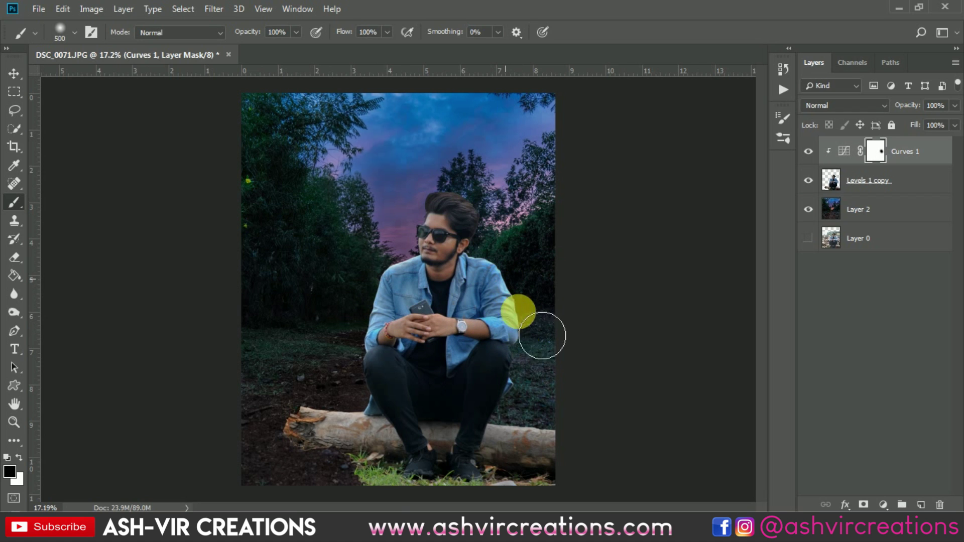
mouse_move(444, 354)
mouse_down()
mouse_move(415, 293)
mouse_move(392, 324)
mouse_move(387, 404)
mouse_up()
Compare the man's appearance with and without the masked Curves adjustment.
click(810, 152)
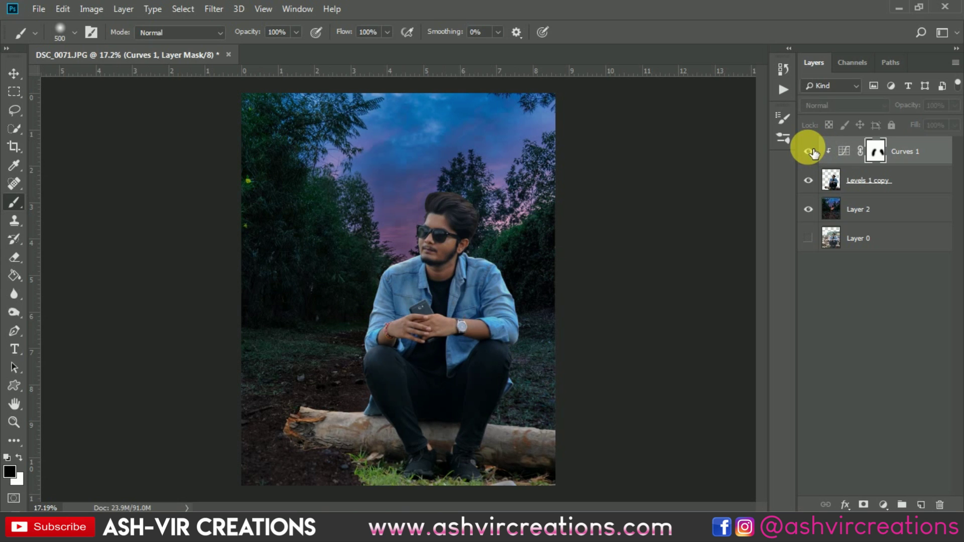
click(810, 152)
click(809, 152)
click(809, 152)
click(809, 152)
click(809, 152)
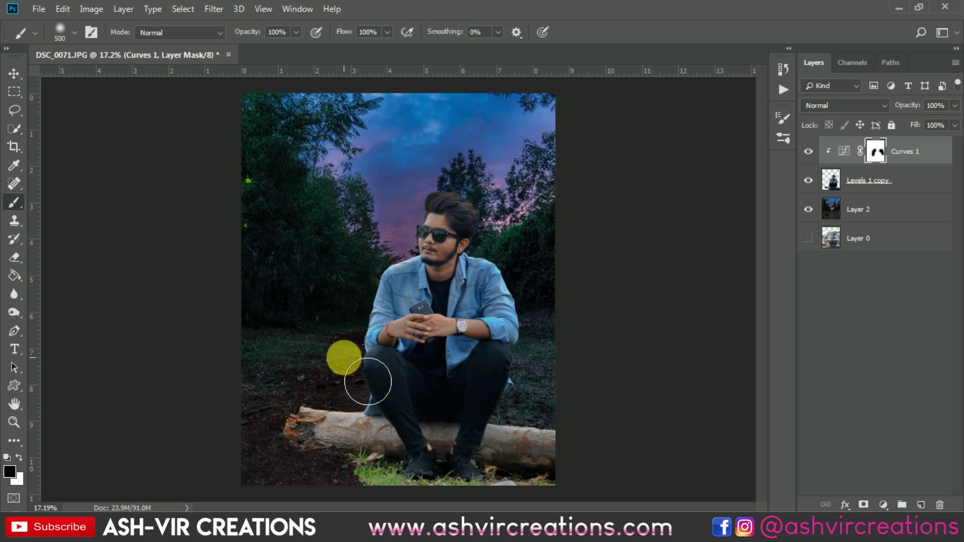
Mask the Curves effect off the log and the man's lower legs, and merge Curves 1 with the man's layer.
mouse_move(380, 434)
mouse_down()
mouse_move(332, 455)
mouse_move(605, 470)
mouse_move(428, 469)
mouse_up()
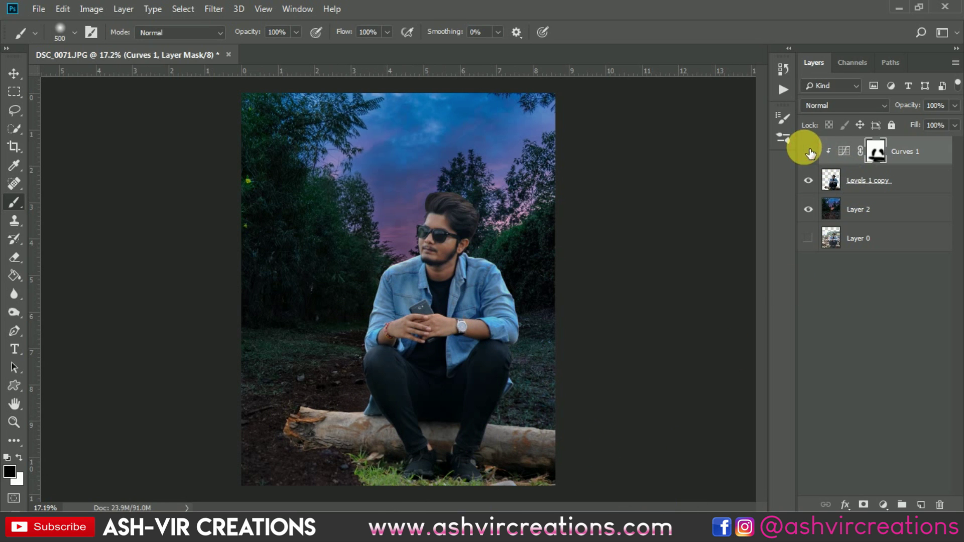
right_click(862, 182)
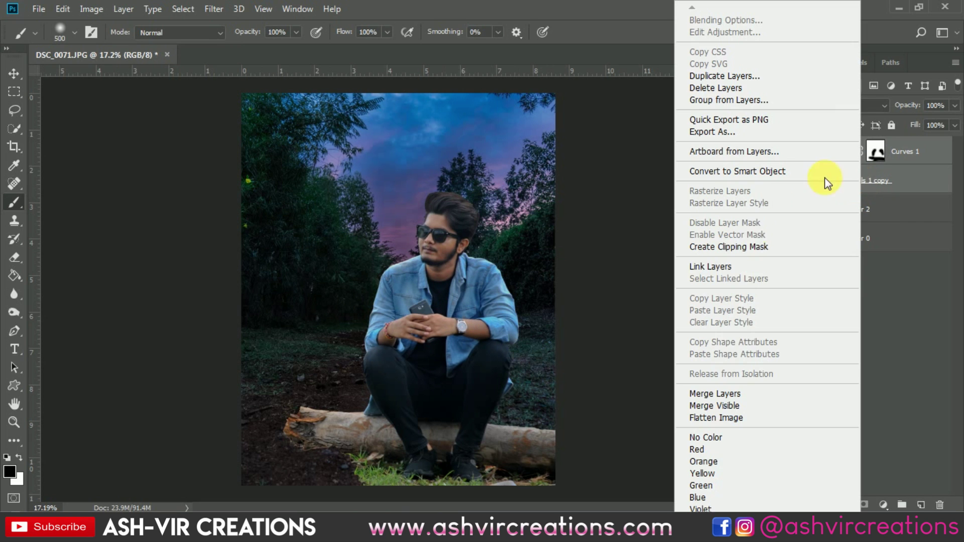
click(723, 393)
key(v)
scroll(450, 263, down, 1)
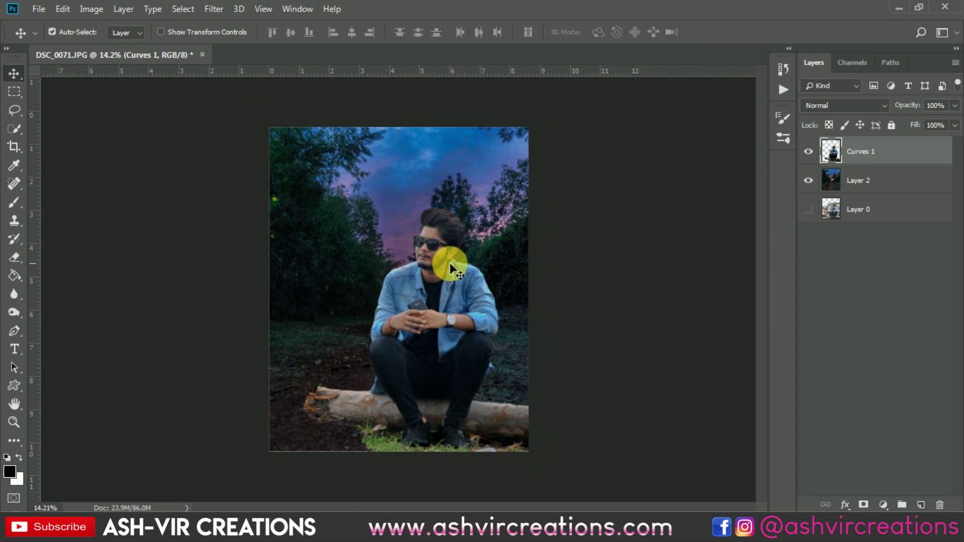
scroll(450, 263, up, 1)
Apply a 15 px Tilt-Shift blur to the Layer 2 background, centring the sharp zone on the ground at the man's feet.
click(886, 181)
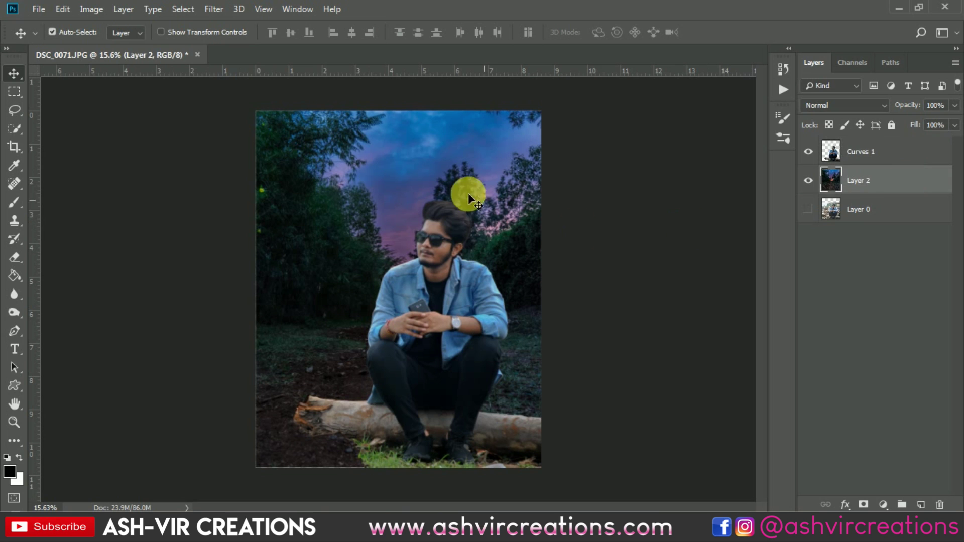
click(219, 11)
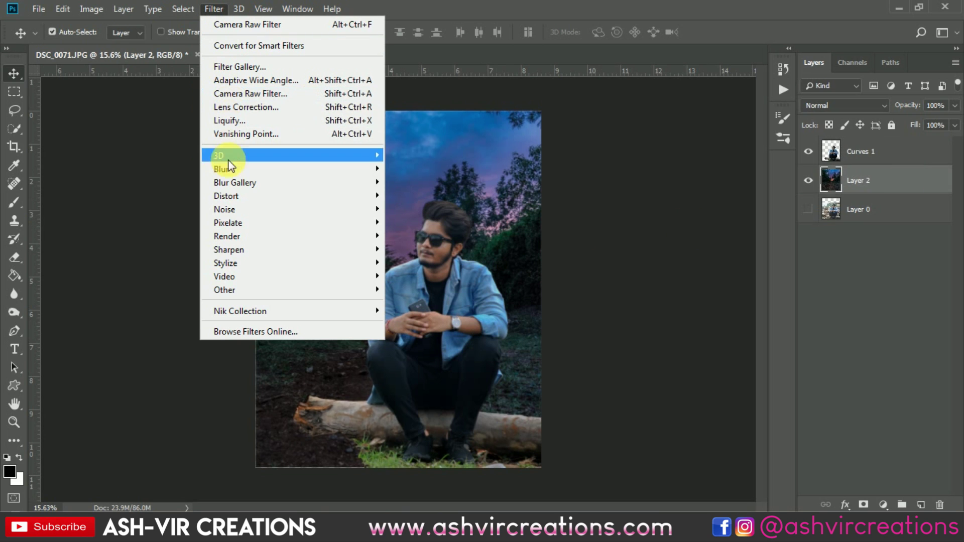
mouse_move(279, 189)
click(427, 210)
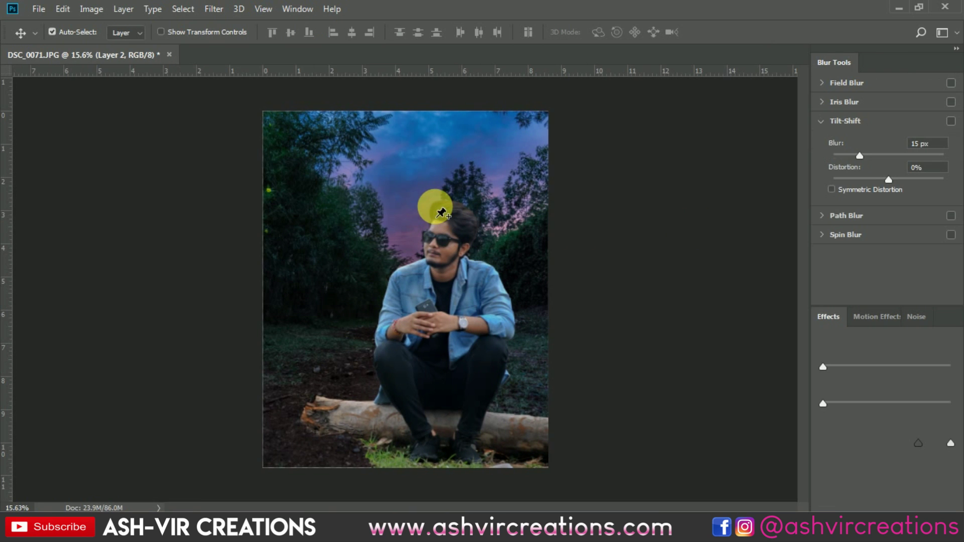
scroll(437, 269, down, 4)
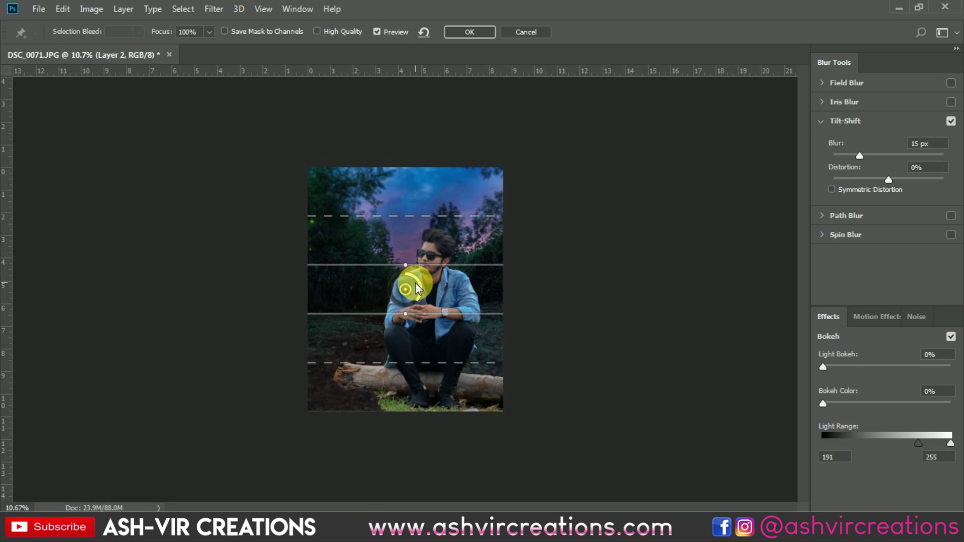
drag(408, 290, 401, 406)
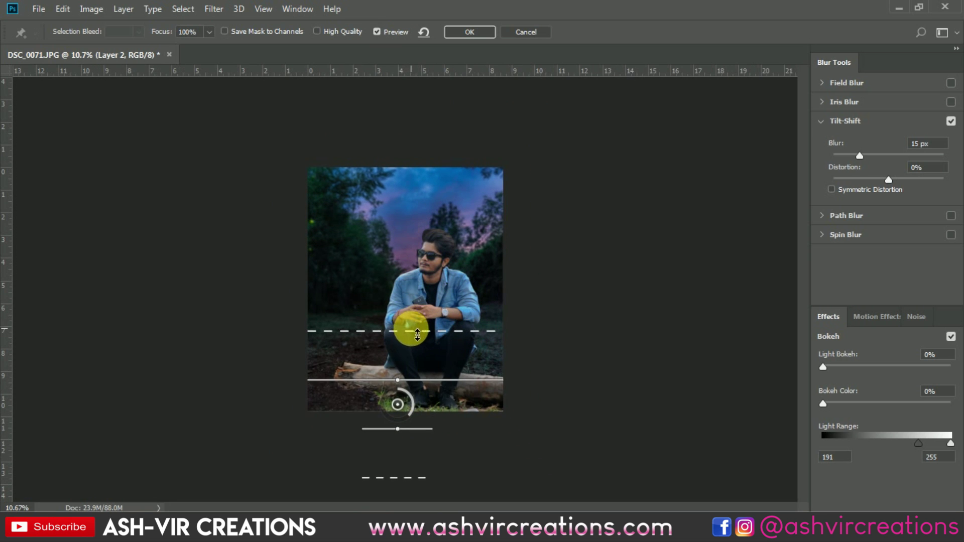
drag(418, 335, 418, 341)
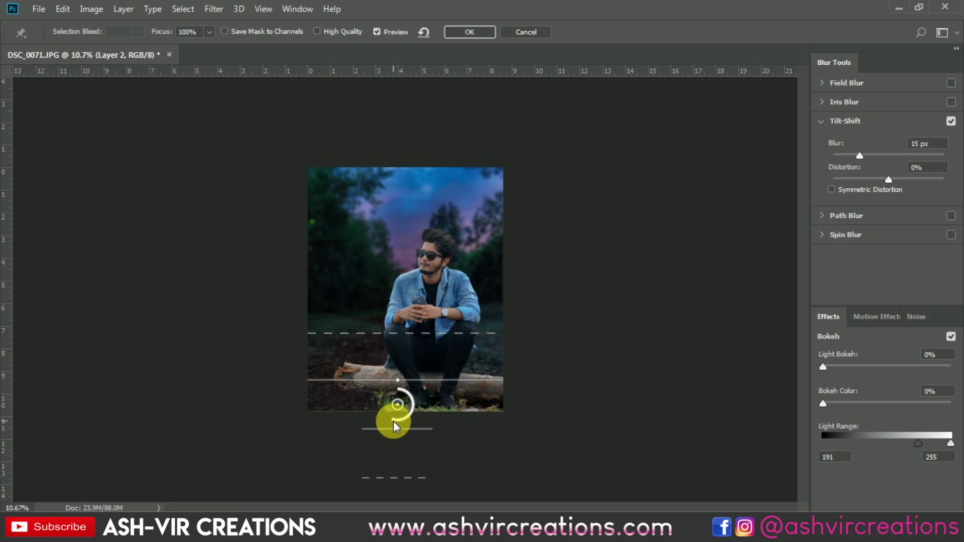
click(477, 31)
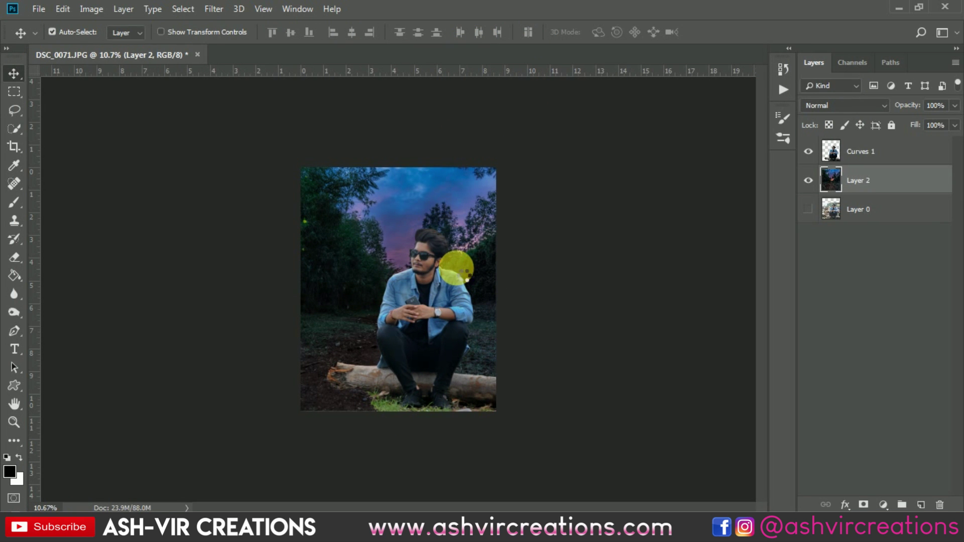
scroll(456, 257, up, 5)
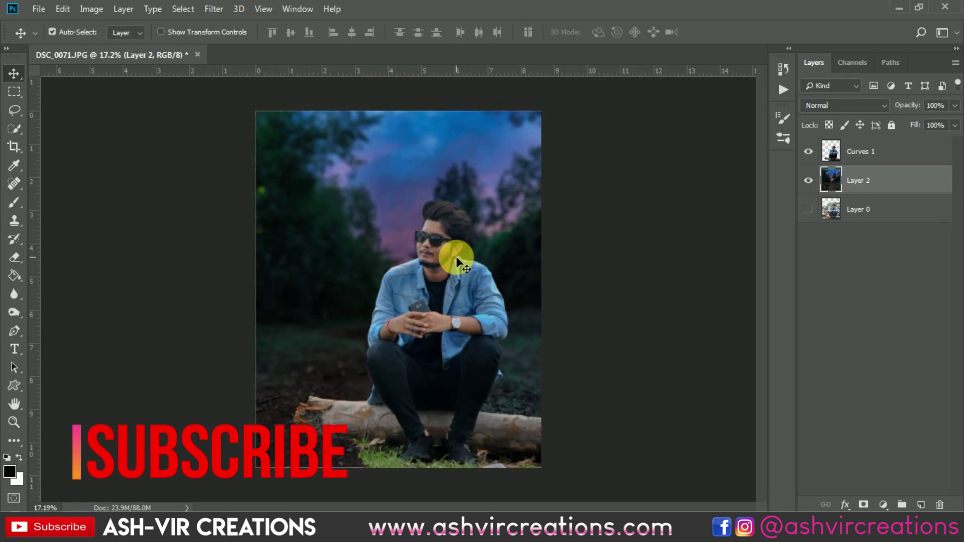
scroll(456, 257, down, 1)
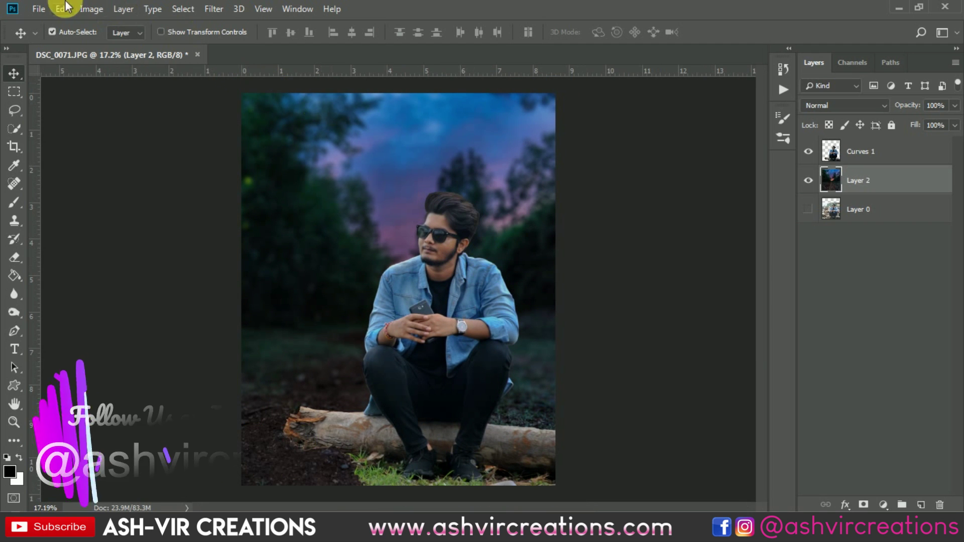
Open the 4193167_orig tree trunk image from the Clop folder.
click(40, 9)
click(47, 29)
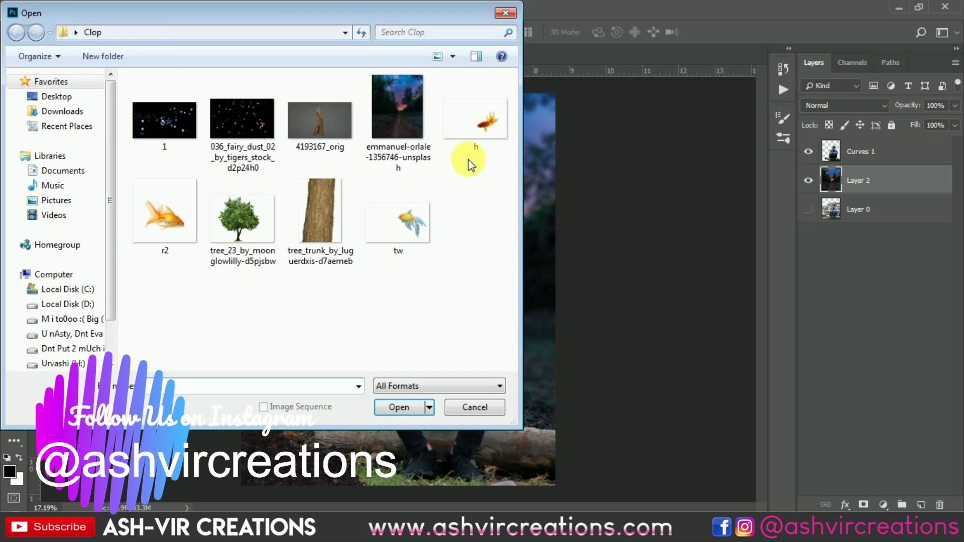
click(321, 211)
double_click(312, 134)
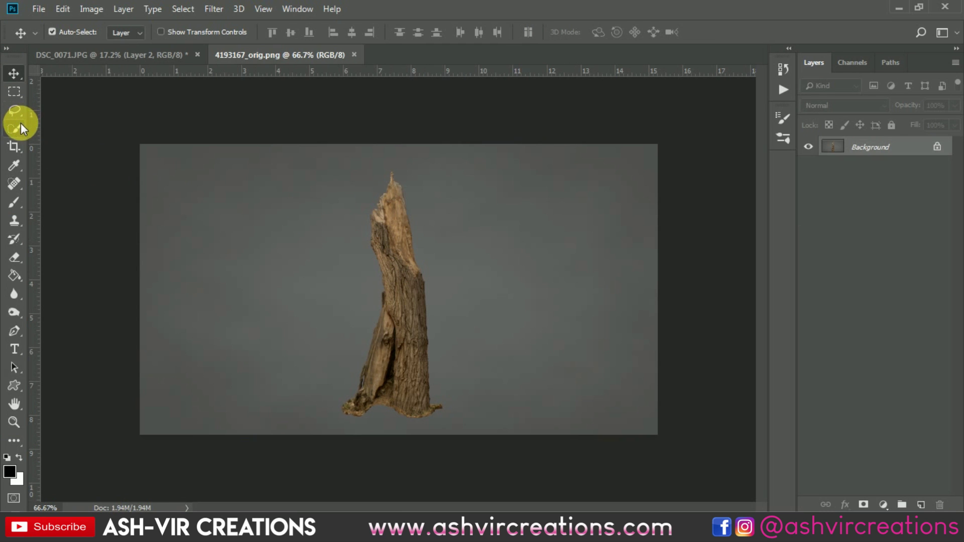
Select the tree trunk by using the Magic Wand on the grey background and inverting the selection.
click(14, 111)
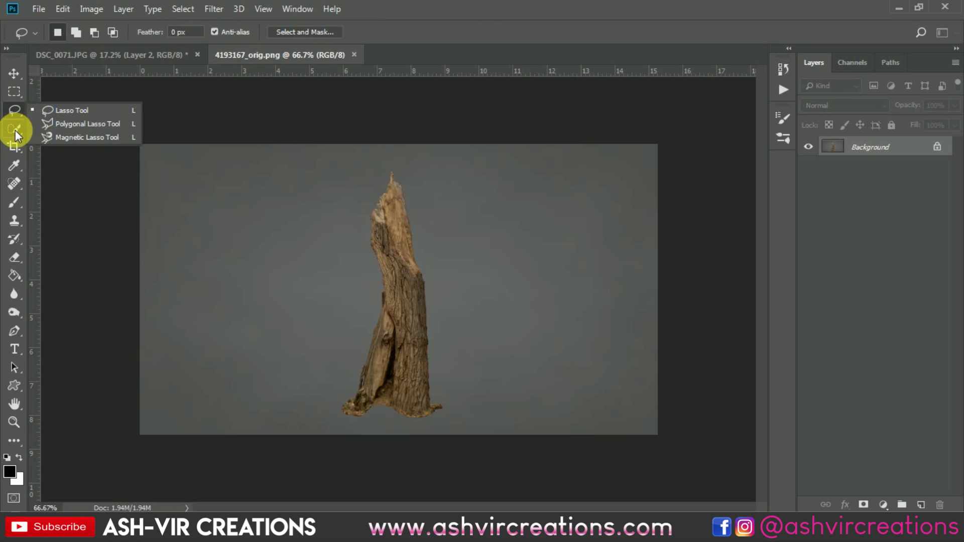
click(14, 129)
click(70, 145)
click(325, 235)
right_click(347, 201)
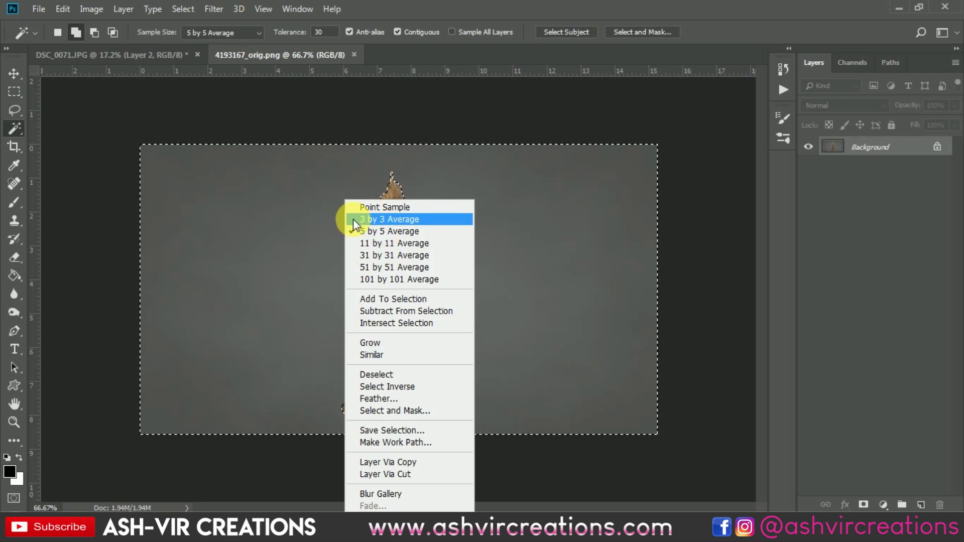
click(408, 388)
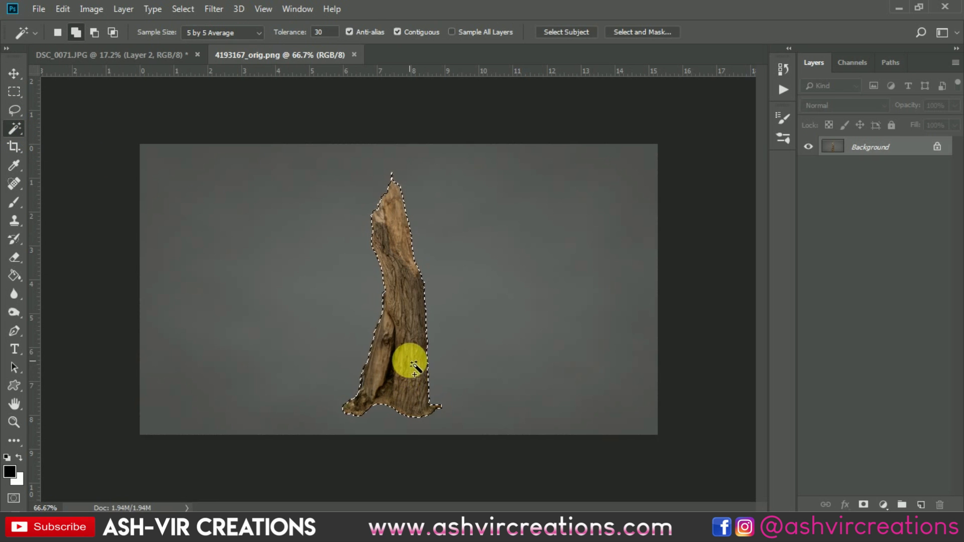
Bring the trunk into the DSC_0071 composite, scale it to about 299%, and rotate it about -78° beside the log's broken end.
key(v)
drag(389, 251, 316, 183)
key(ctrl+t)
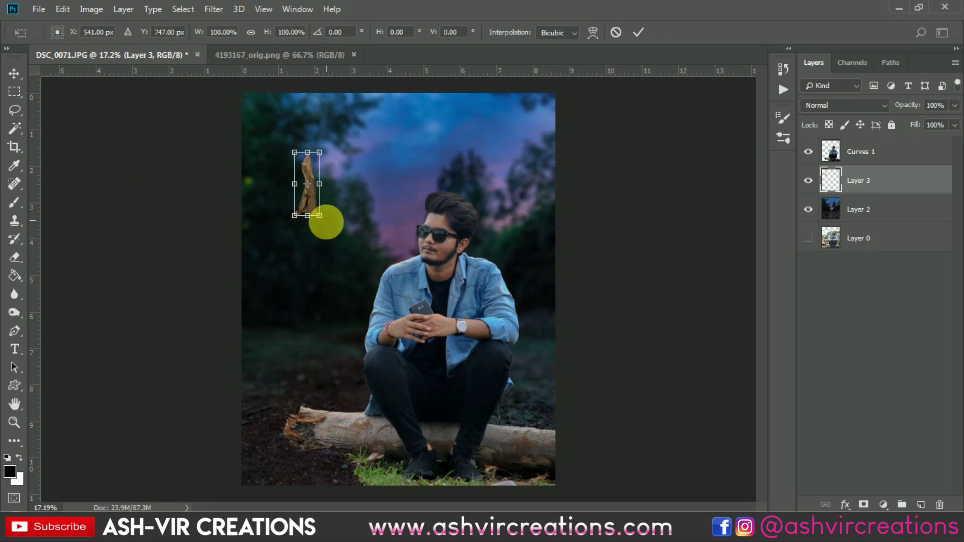
drag(330, 225, 371, 276)
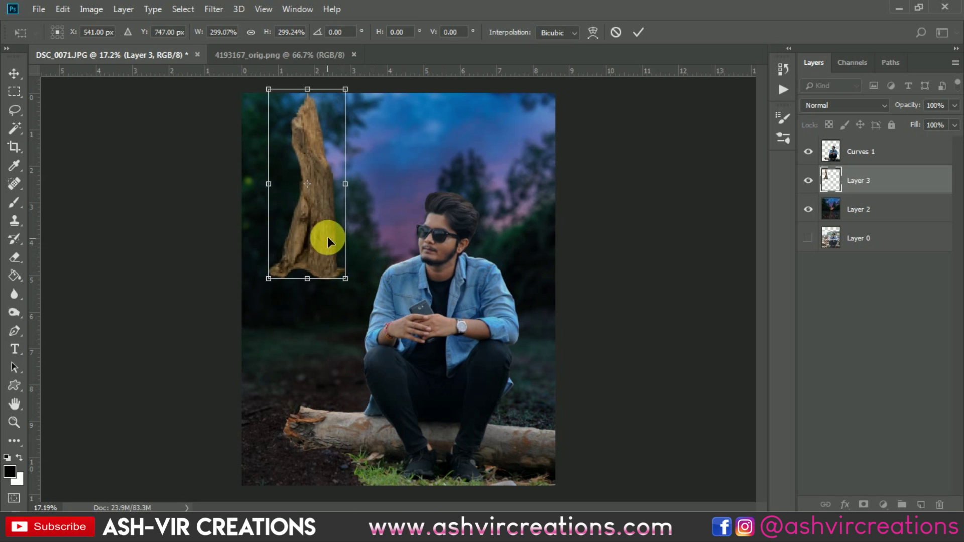
drag(328, 238, 318, 447)
drag(383, 411, 328, 447)
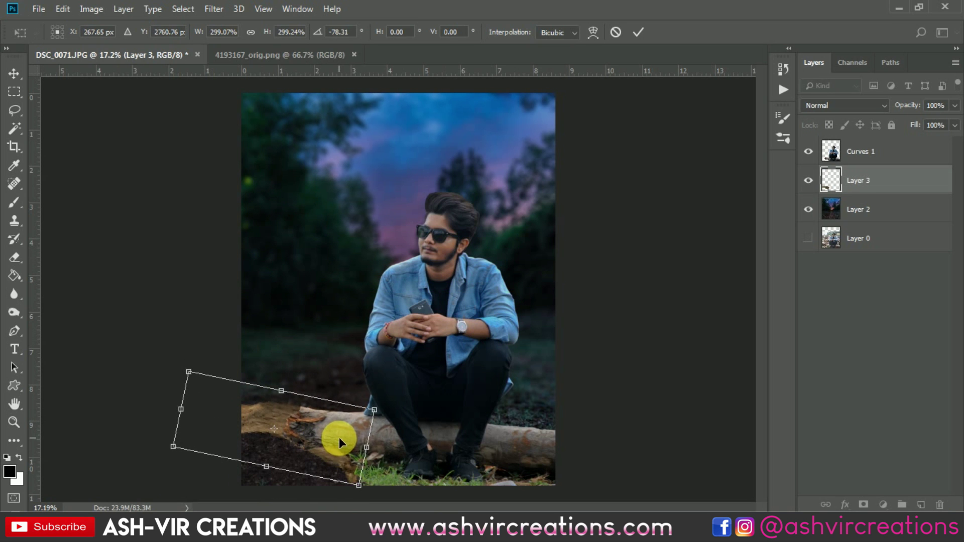
key(Return)
Place Layer 3 above Curves 1, lower the trunk to the image's bottom edge and enlarge it to about 137%.
click(872, 182)
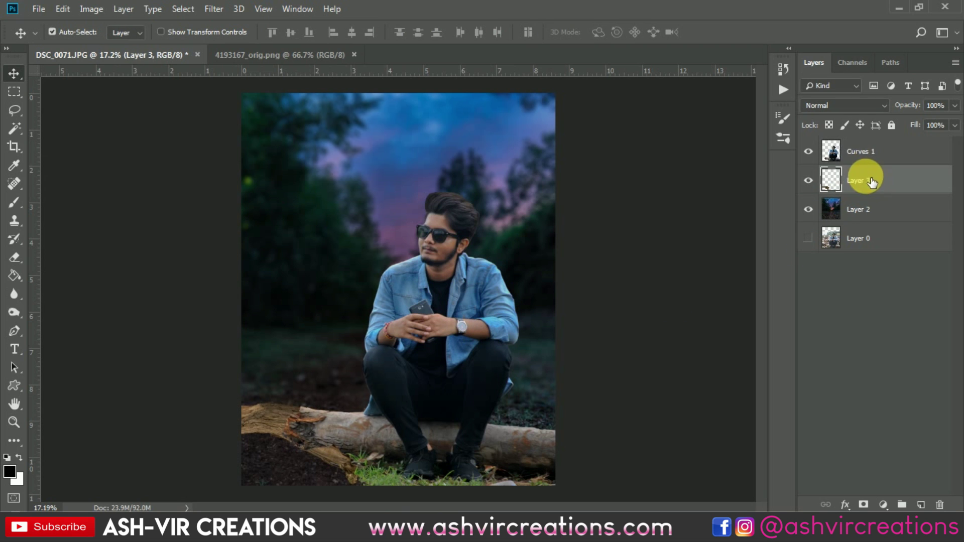
drag(872, 182, 860, 148)
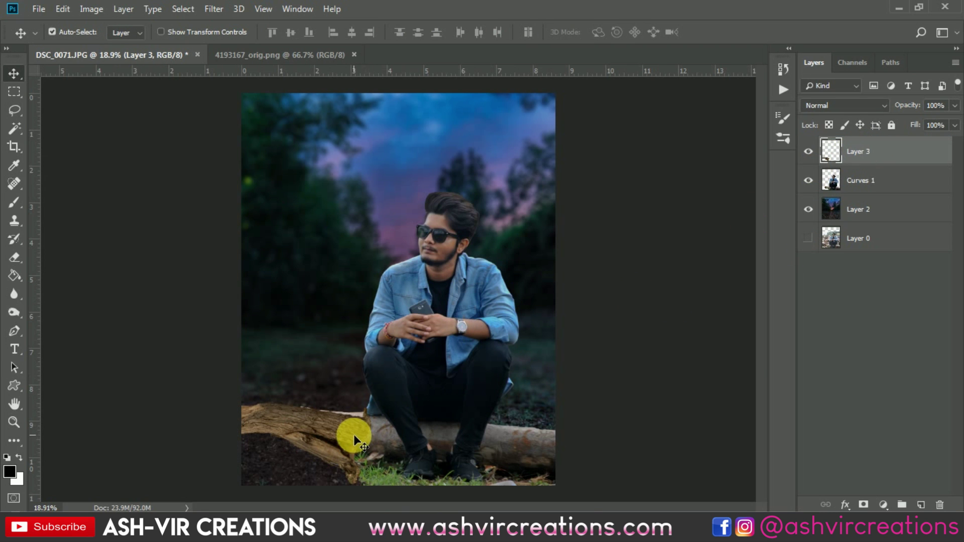
scroll(354, 436, up, 1)
key(ctrl+t)
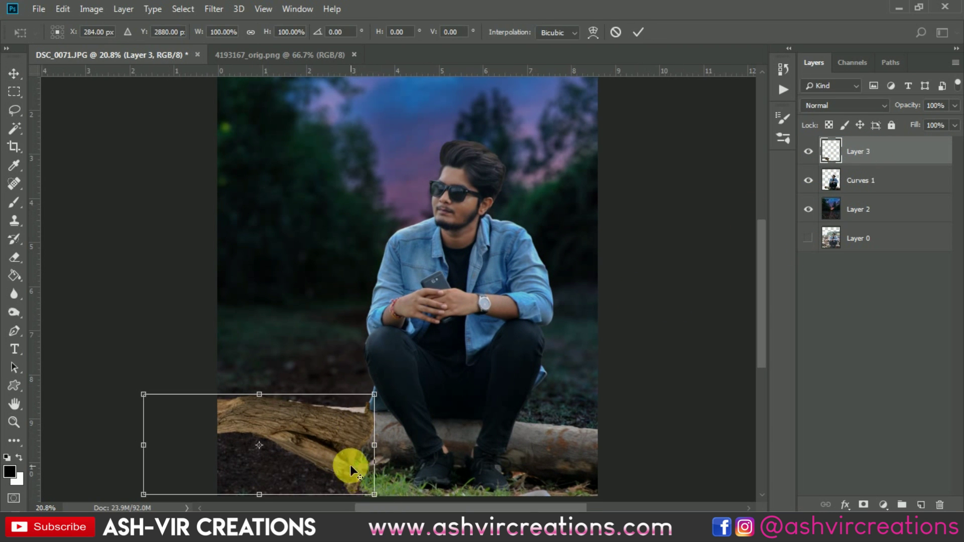
drag(351, 465, 358, 489)
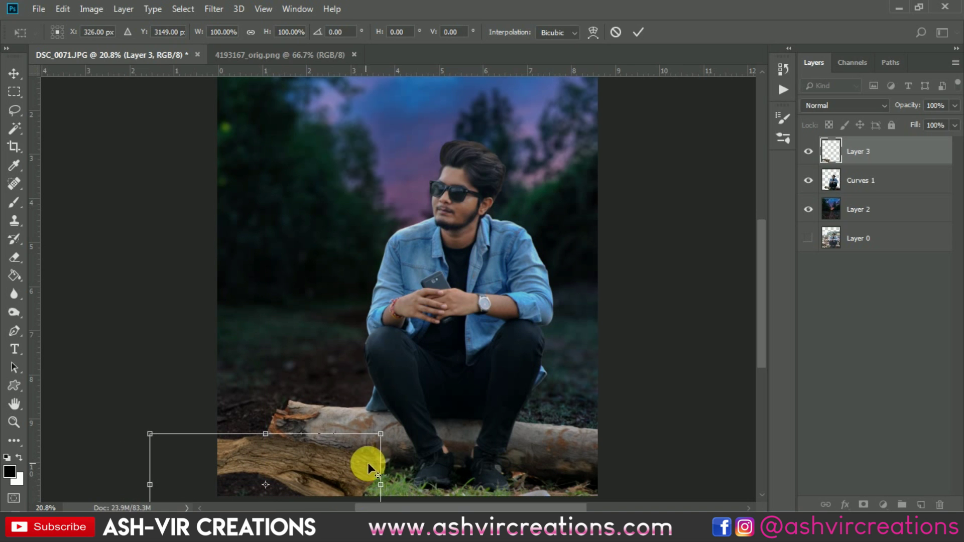
drag(381, 433, 424, 416)
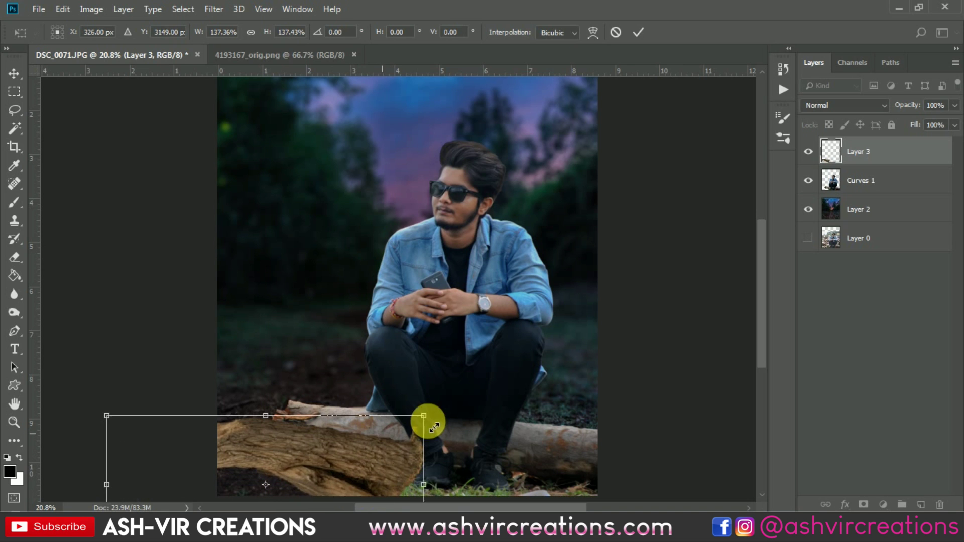
Flip the trunk horizontally and shift it outward so its broken tip overlaps the end of the log.
right_click(376, 459)
click(392, 492)
drag(379, 450, 287, 456)
scroll(287, 456, up, 3)
scroll(287, 456, up, 1)
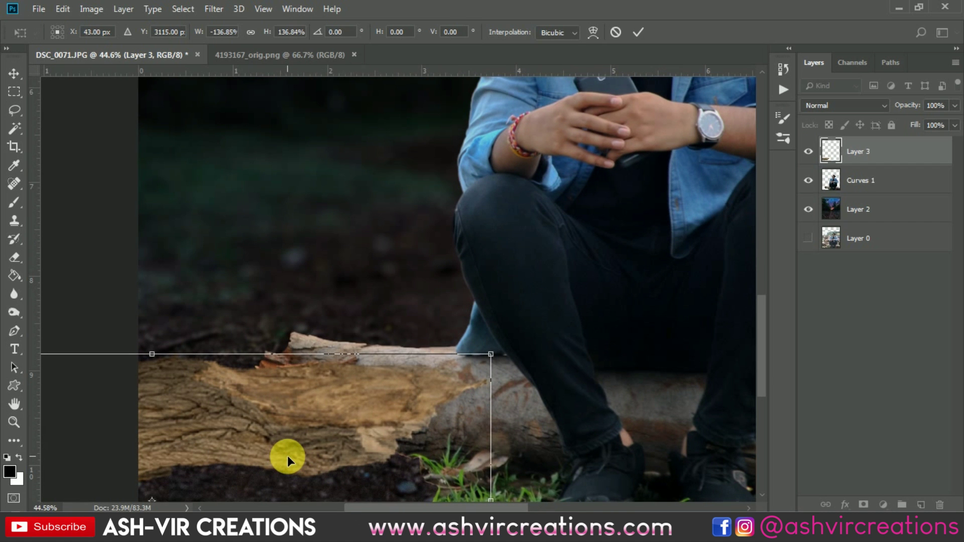
scroll(288, 456, down, 5)
scroll(376, 393, up, 4)
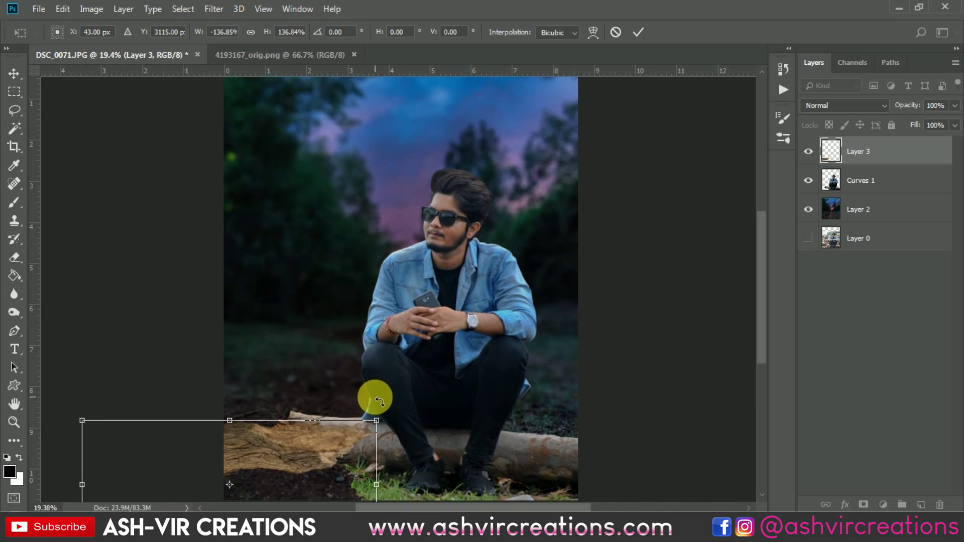
Rotate the trunk to about -122° and place its broken tip in front of the log, beside the man's feet.
drag(440, 414, 448, 336)
drag(347, 360, 355, 405)
drag(474, 413, 152, 224)
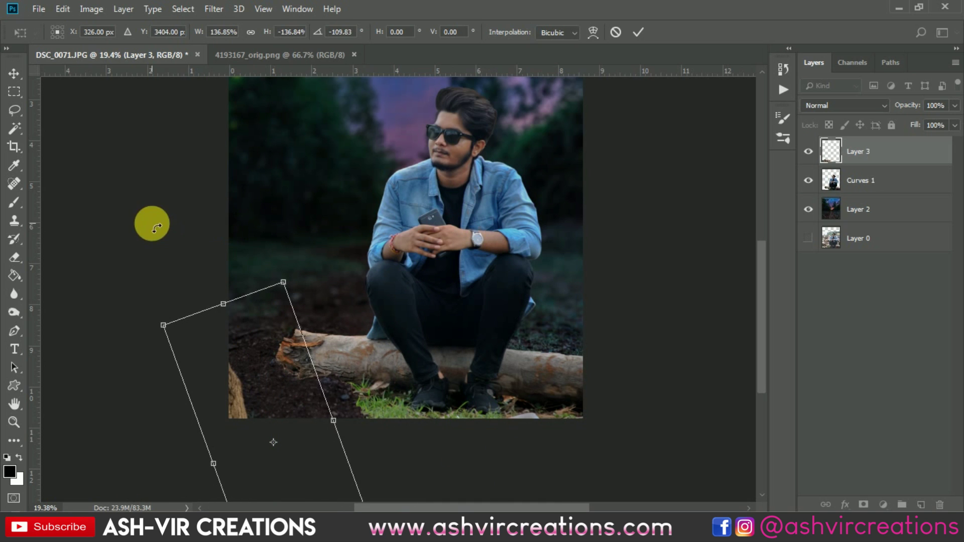
drag(279, 409, 426, 455)
drag(535, 409, 526, 383)
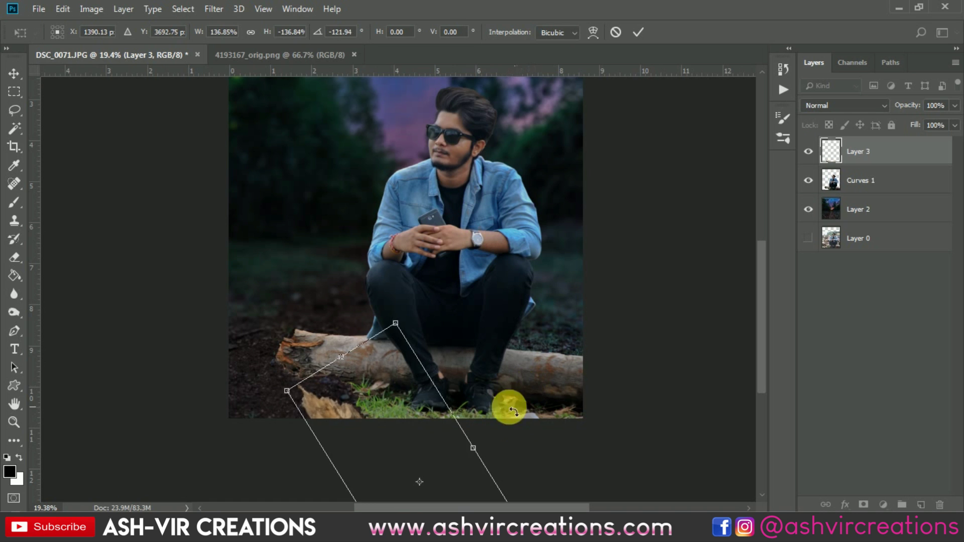
drag(380, 449, 401, 428)
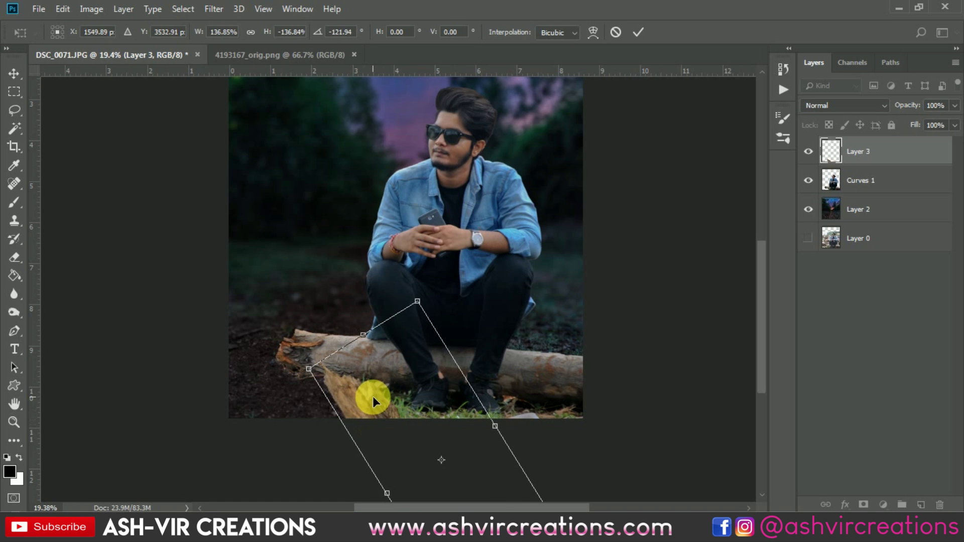
key(Return)
scroll(373, 396, up, 3)
drag(367, 401, 345, 394)
Darken the ground and log on Curves 1 around the trunk with the Burn tool at Midtones and 76% exposure.
click(859, 182)
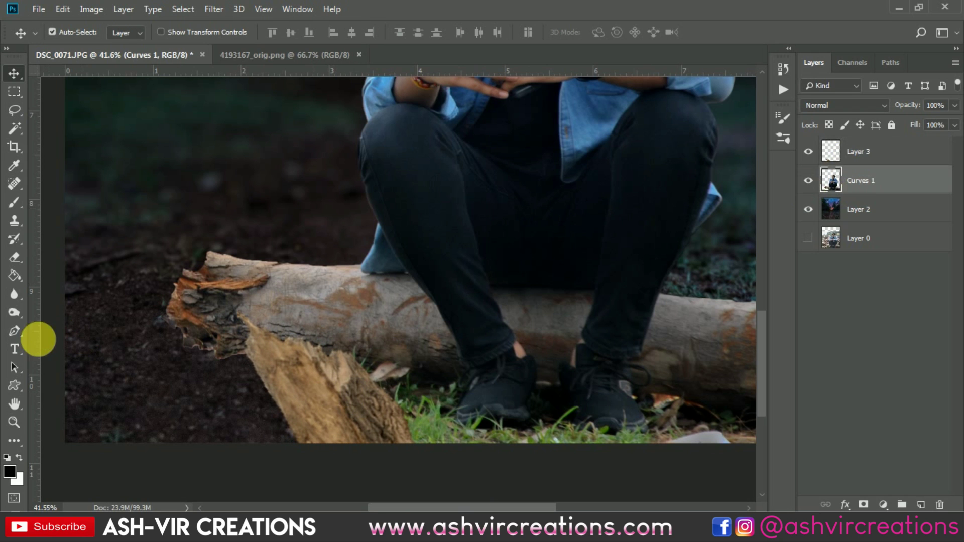
click(17, 296)
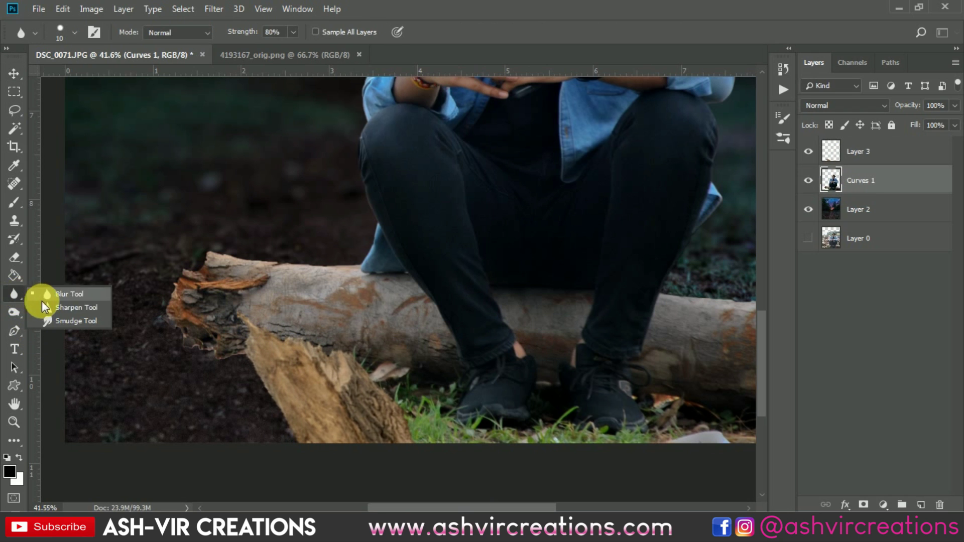
right_click(12, 312)
click(56, 326)
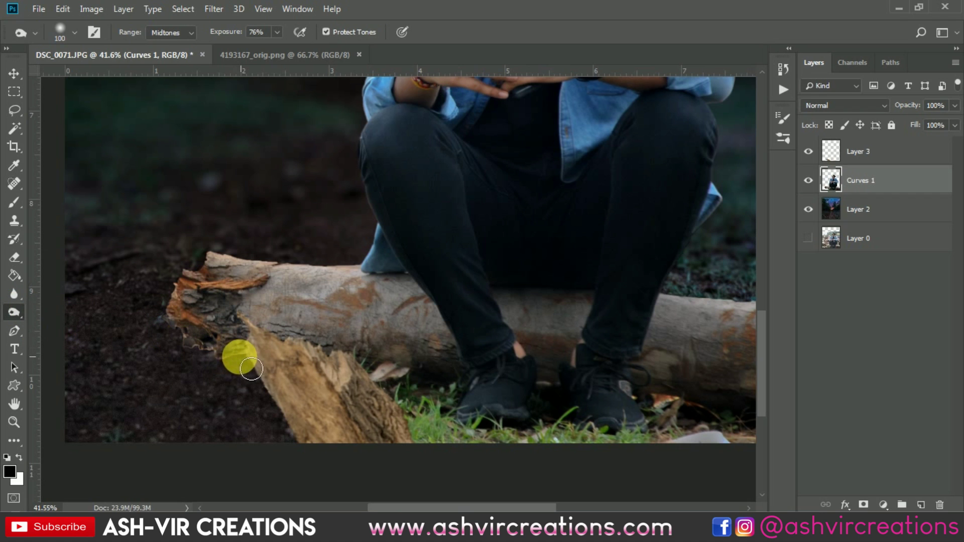
mouse_move(251, 369)
mouse_down()
mouse_move(288, 379)
mouse_move(216, 367)
mouse_move(161, 333)
mouse_move(183, 355)
mouse_move(308, 392)
mouse_move(319, 378)
mouse_move(409, 352)
mouse_move(324, 367)
mouse_move(427, 397)
mouse_move(380, 400)
mouse_up()
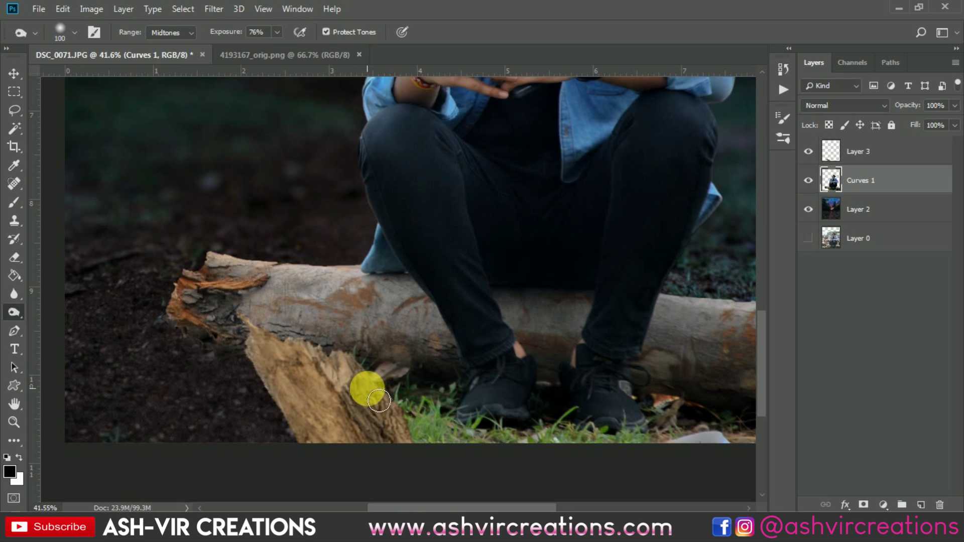
scroll(382, 396, down, 5)
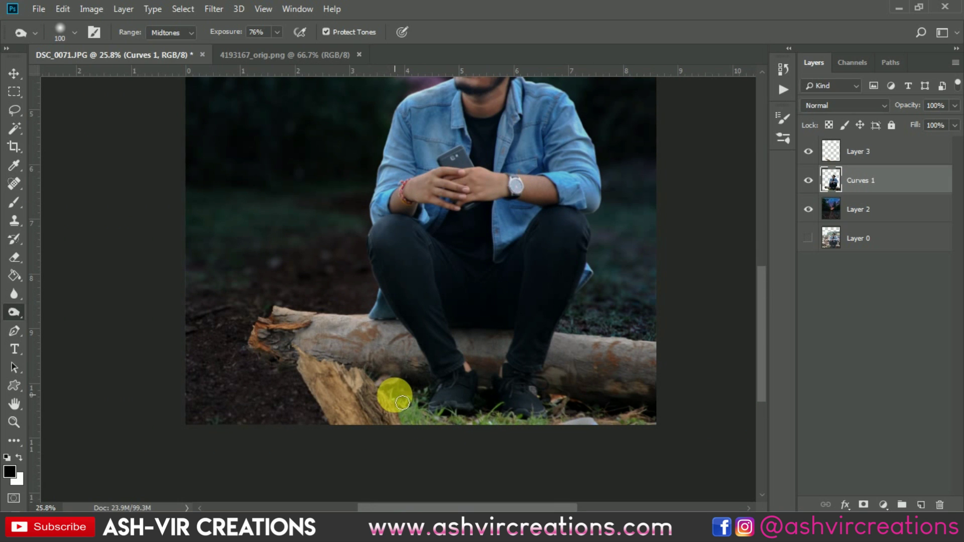
scroll(402, 402, down, 2)
Move the trunk on Layer 3 up to the image's left edge so it crosses diagonally in front of the log's broken end.
key(v)
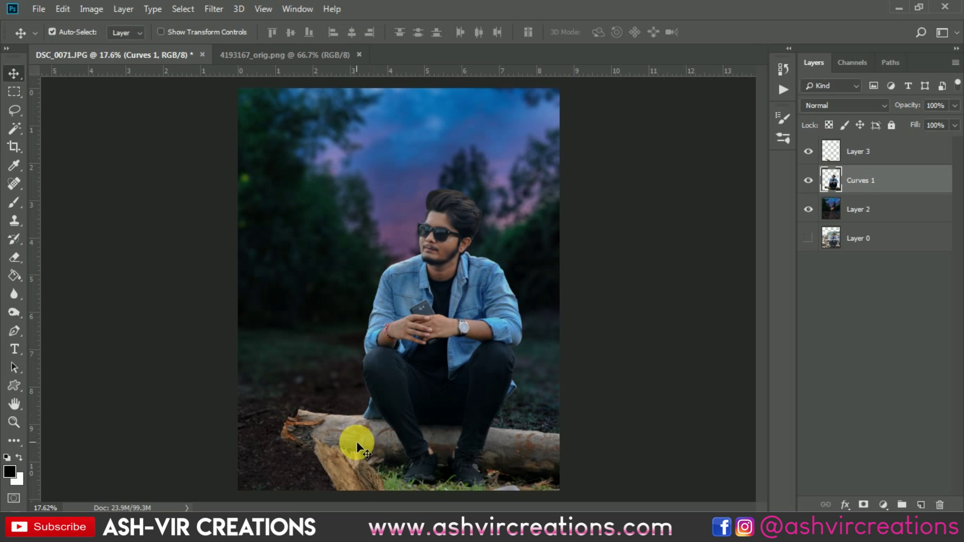
click(353, 463)
scroll(354, 463, up, 3)
drag(420, 408, 426, 403)
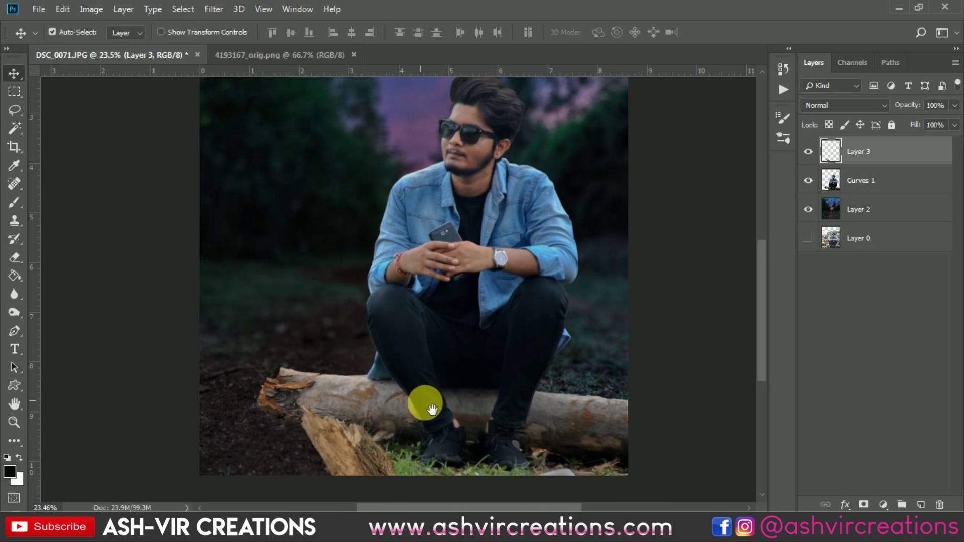
scroll(426, 420, down, 2)
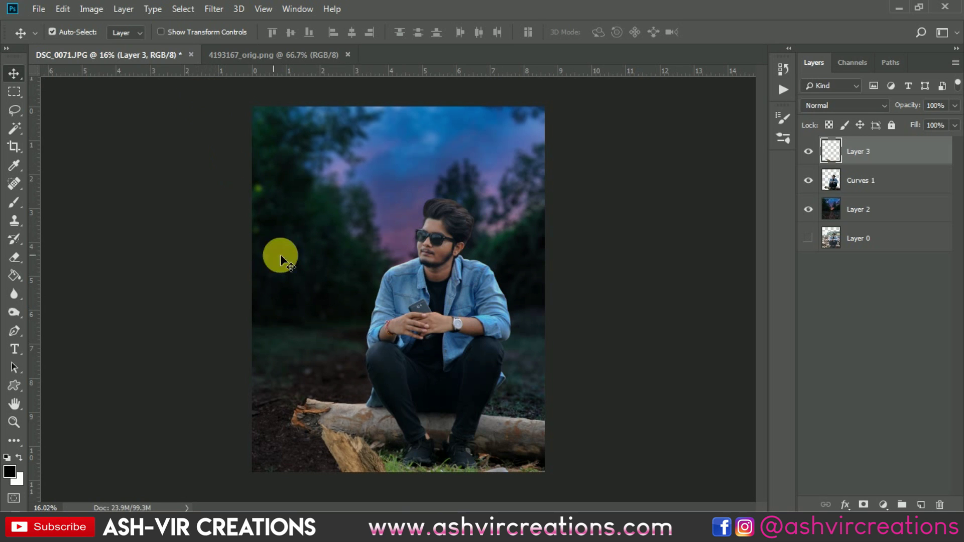
drag(345, 448, 264, 362)
scroll(363, 435, up, 4)
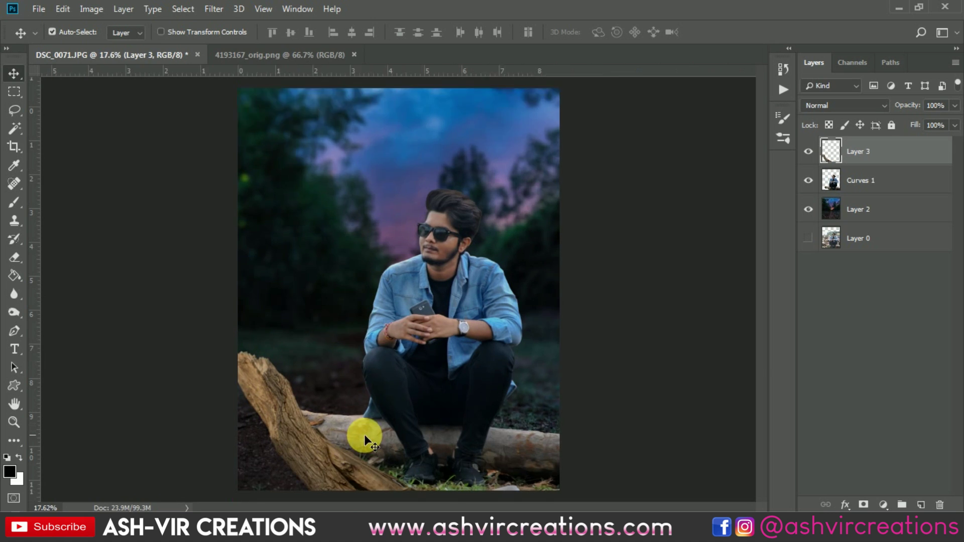
drag(393, 337, 421, 290)
mouse_move(300, 377)
mouse_down()
mouse_move(174, 402)
mouse_move(285, 391)
mouse_move(304, 378)
mouse_move(283, 405)
mouse_move(294, 375)
mouse_move(285, 376)
mouse_move(292, 376)
mouse_up()
scroll(315, 384, down, 5)
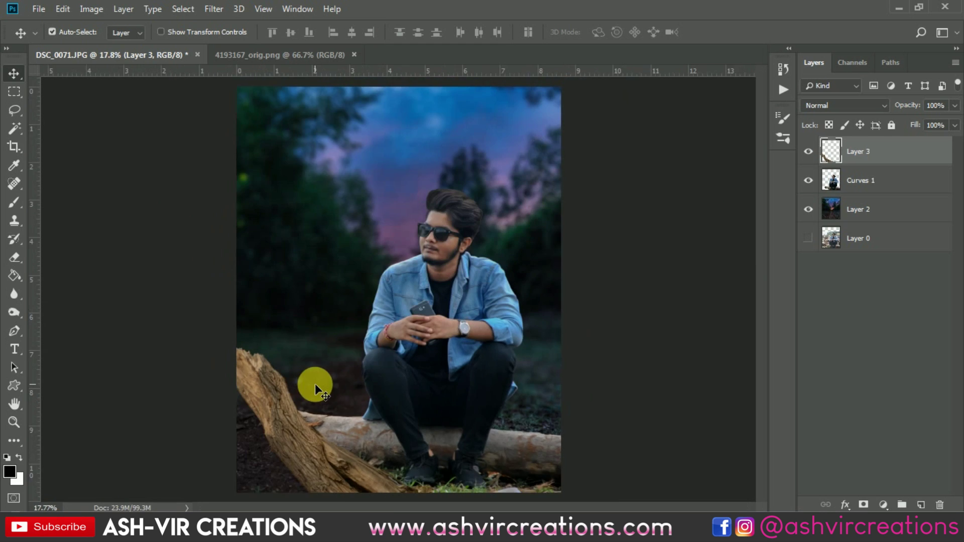
scroll(309, 374, up, 2)
Apply a Gaussian Blur with a radius of 11.1 pixels to the trunk on Layer 3.
click(217, 9)
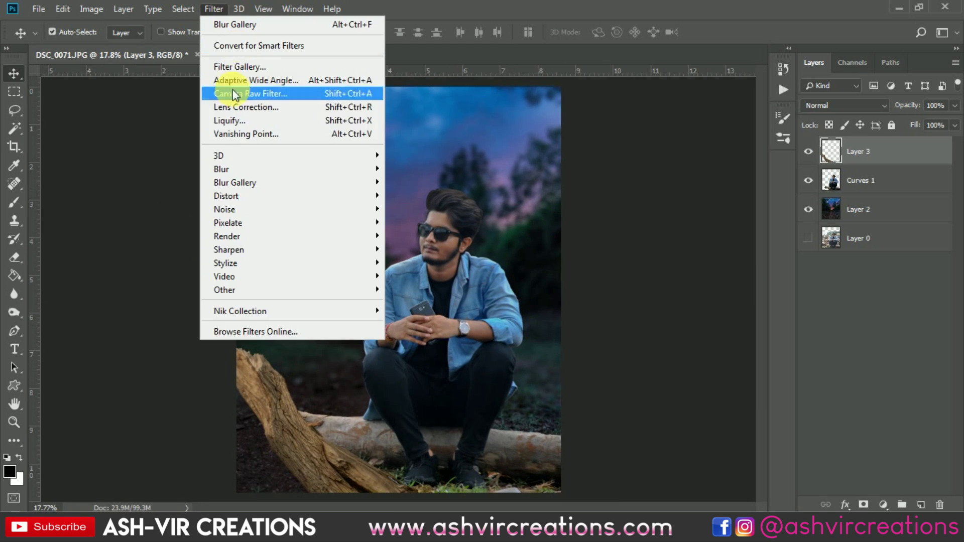
mouse_move(374, 168)
click(403, 223)
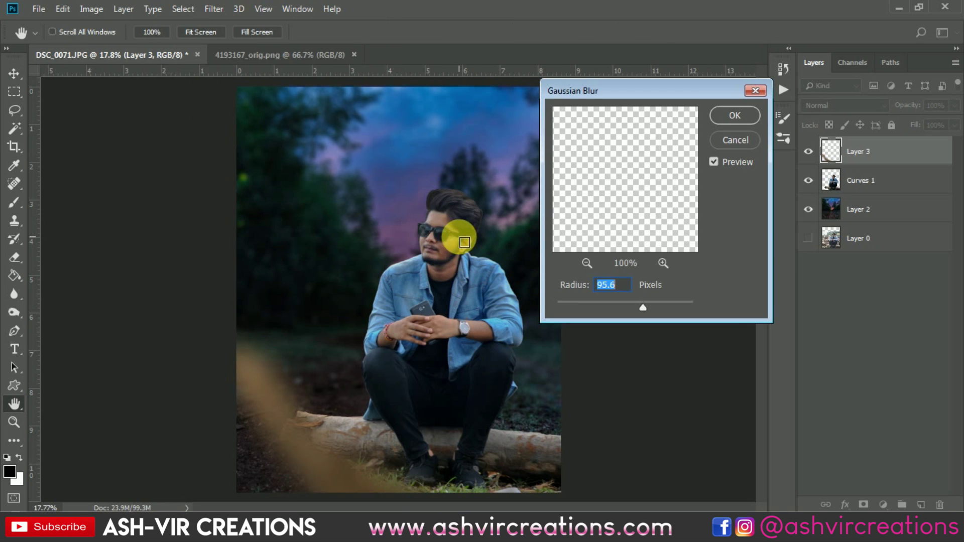
click(556, 304)
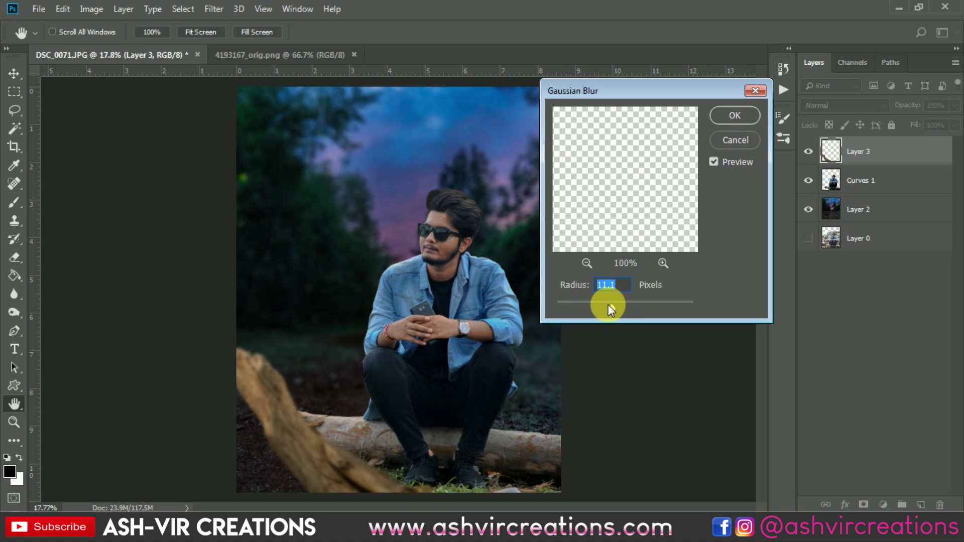
drag(618, 304, 608, 304)
click(718, 119)
Shift the blurred trunk slightly down and outward in the image's lower-left corner, and inspect how it overlaps the log.
mouse_move(305, 438)
mouse_down()
mouse_move(294, 411)
mouse_move(278, 459)
mouse_move(299, 453)
mouse_up()
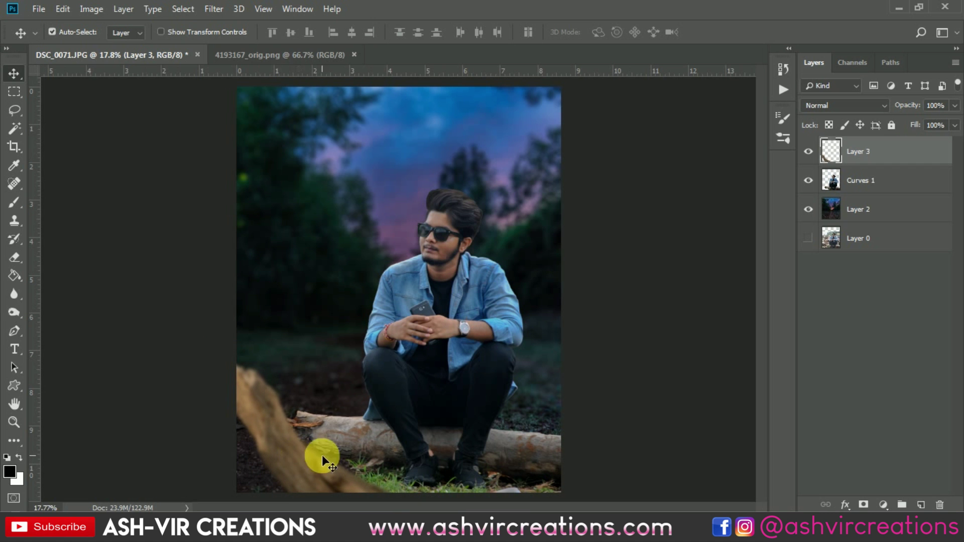
scroll(364, 415, down, 1)
scroll(336, 425, up, 2)
scroll(328, 437, up, 3)
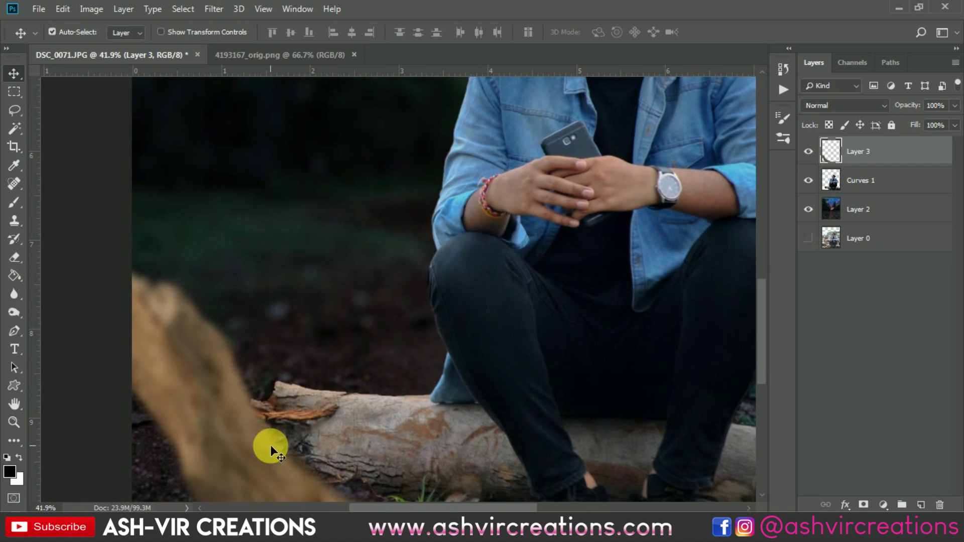
scroll(269, 445, down, 3)
scroll(270, 445, up, 6)
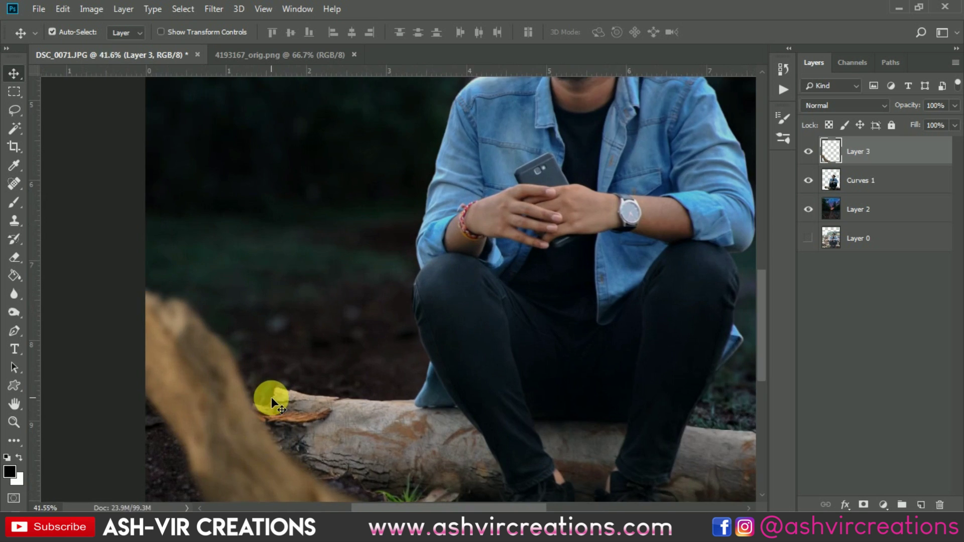
scroll(271, 400, down, 7)
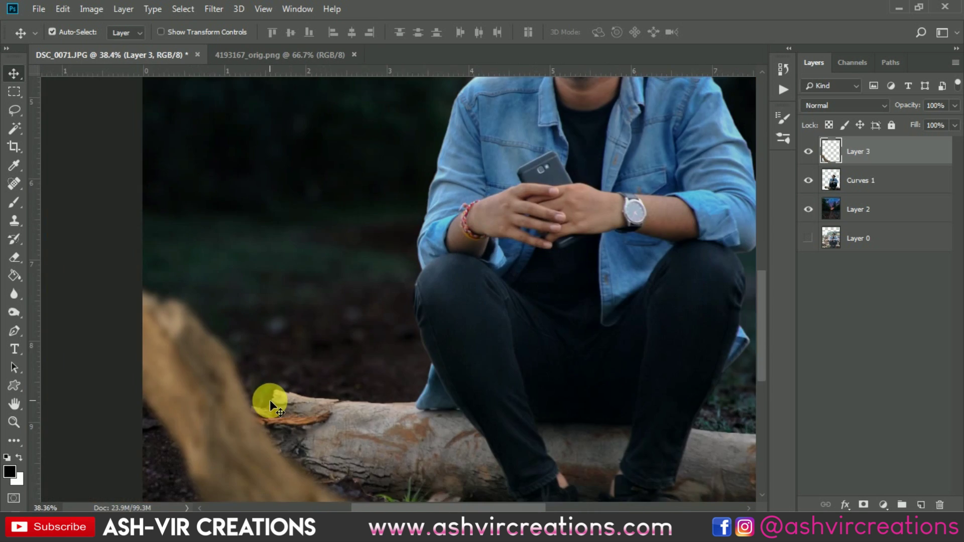
scroll(269, 405, down, 1)
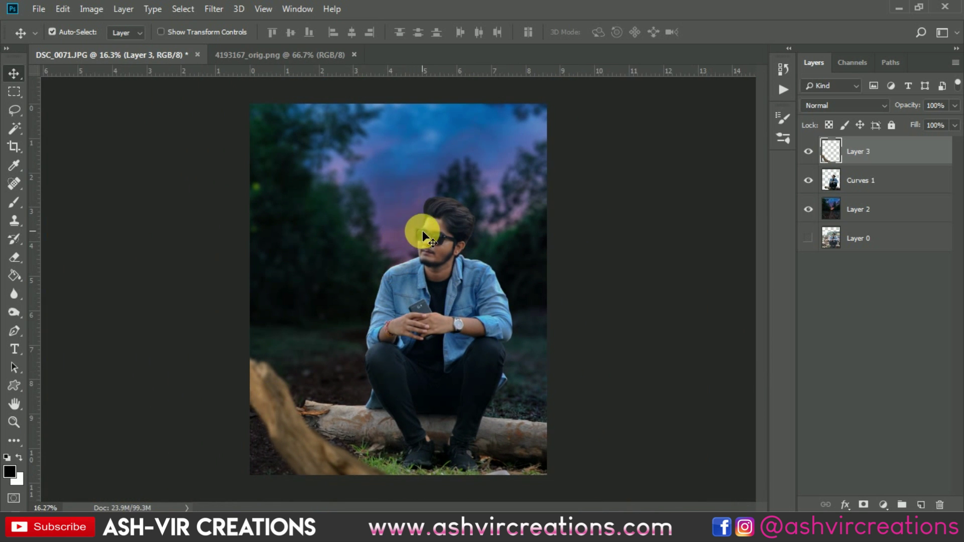
Open tw.png, bring the goldfish into the DSC_0071 composite above the man, and scale it to about 59%.
click(42, 11)
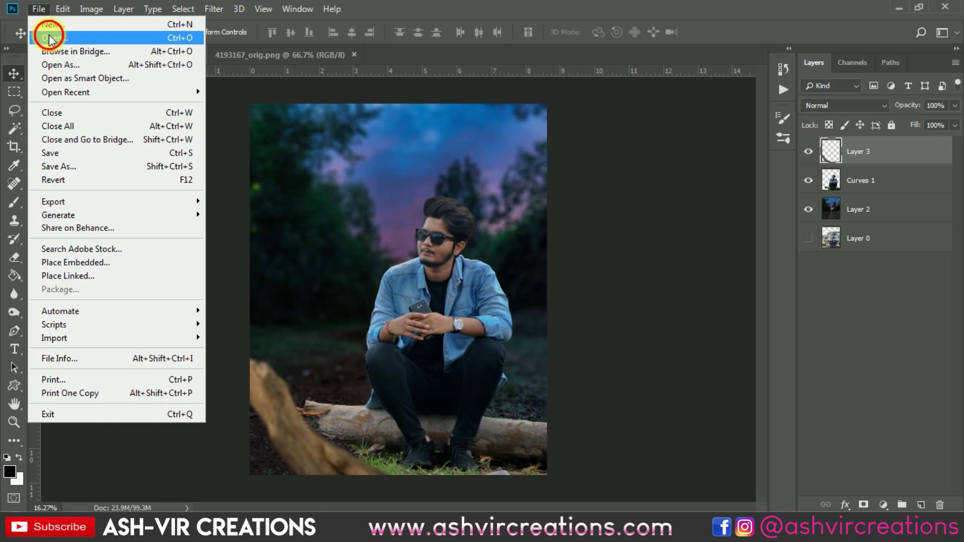
click(45, 34)
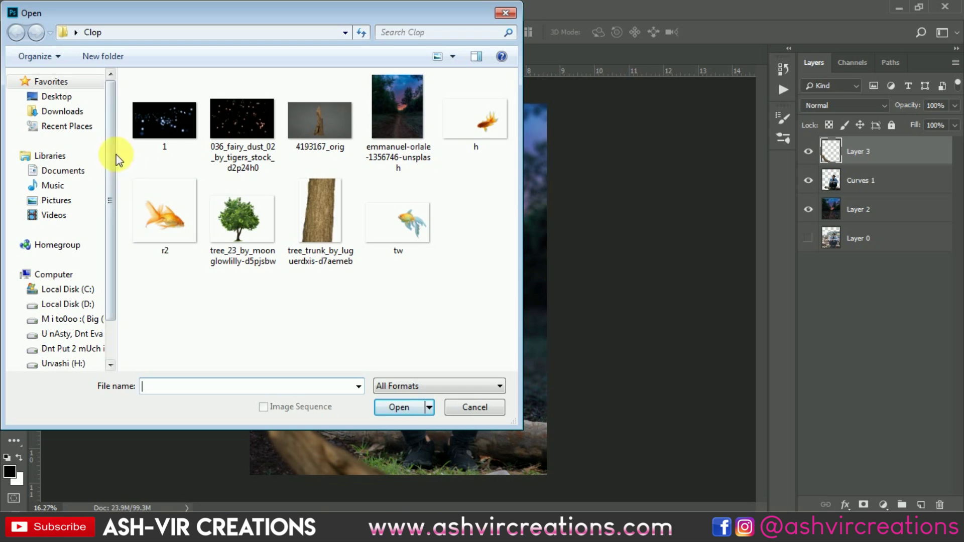
double_click(394, 213)
scroll(523, 262, down, 2)
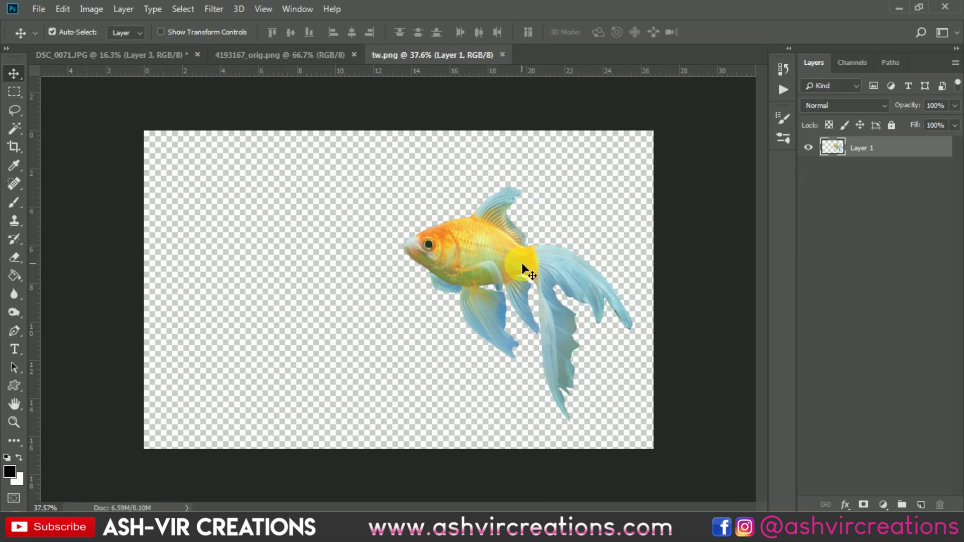
drag(495, 258, 375, 191)
key(ctrl+t)
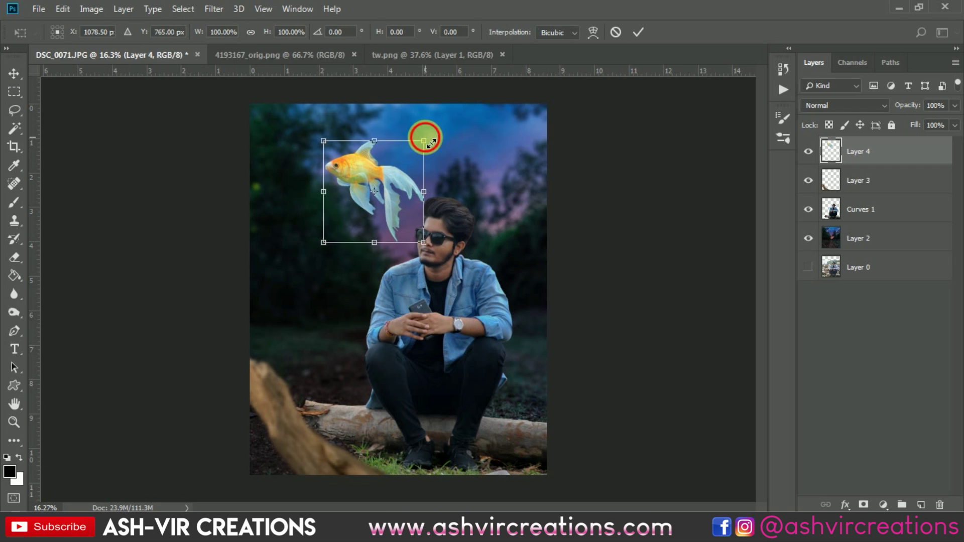
drag(423, 141, 404, 161)
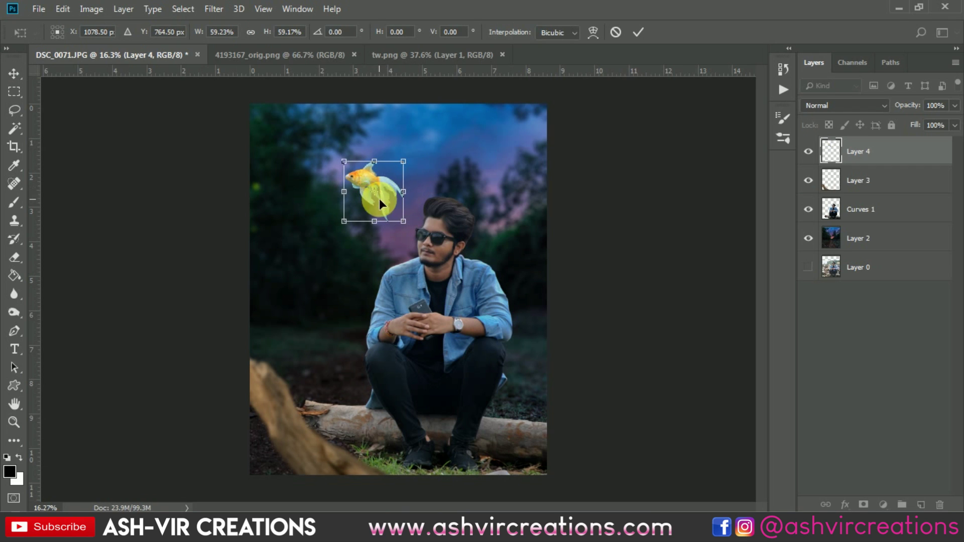
right_click(378, 198)
click(414, 374)
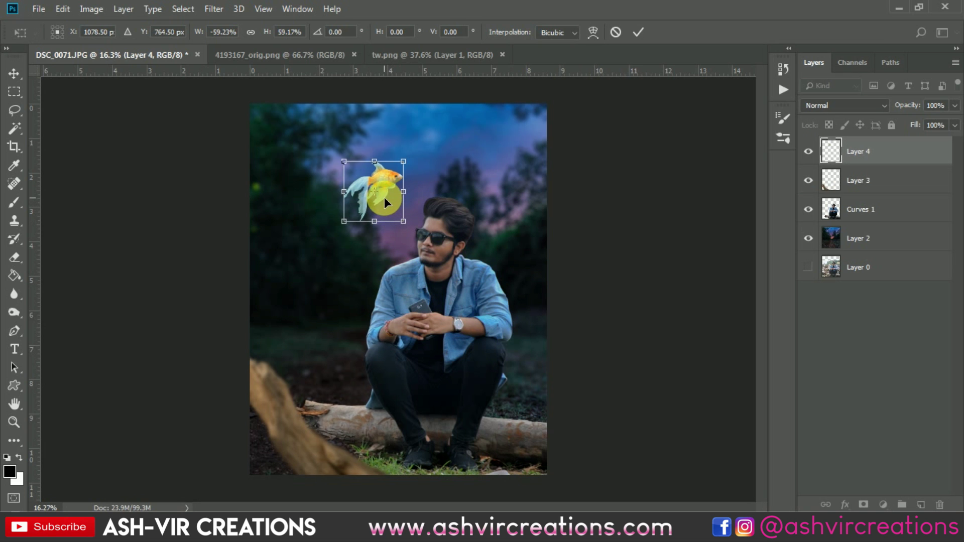
scroll(381, 182, up, 3)
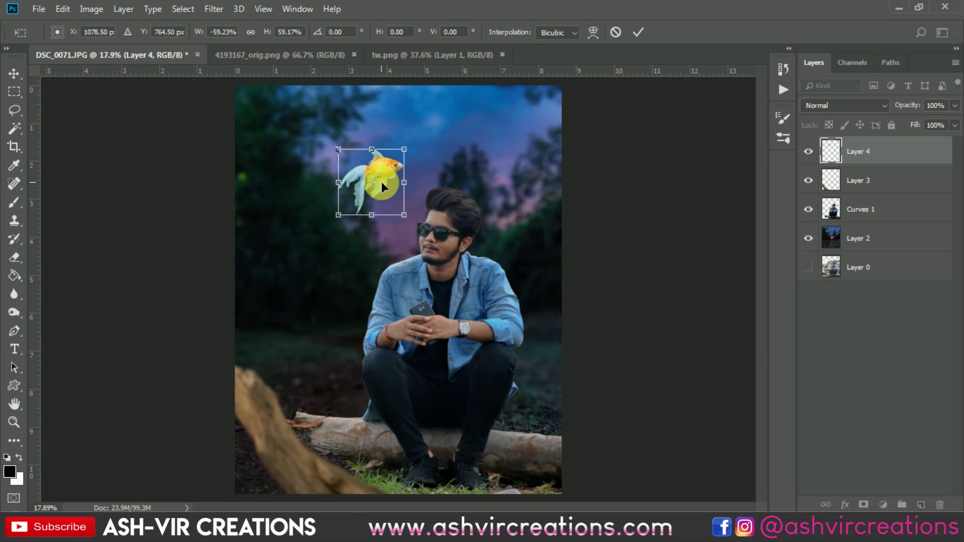
key(ctrl+z)
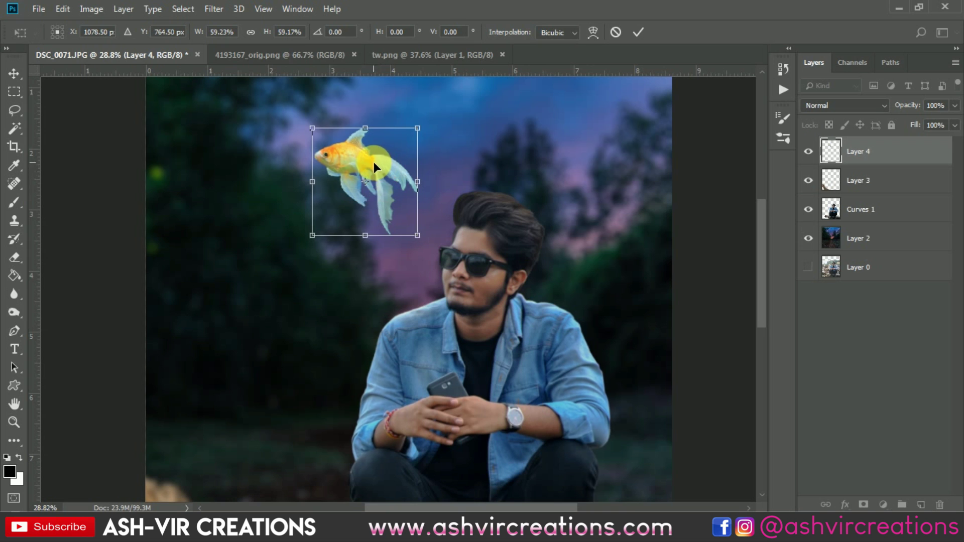
Flip the goldfish horizontally, position it in the sky just above the man's head, and enlarge it to about 70%.
drag(374, 162, 386, 181)
right_click(372, 200)
click(397, 374)
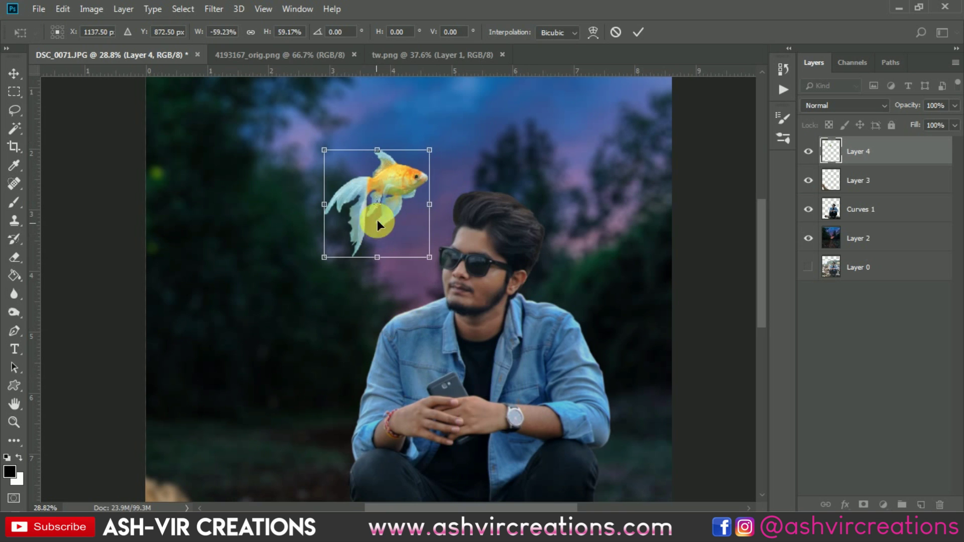
drag(378, 221, 403, 153)
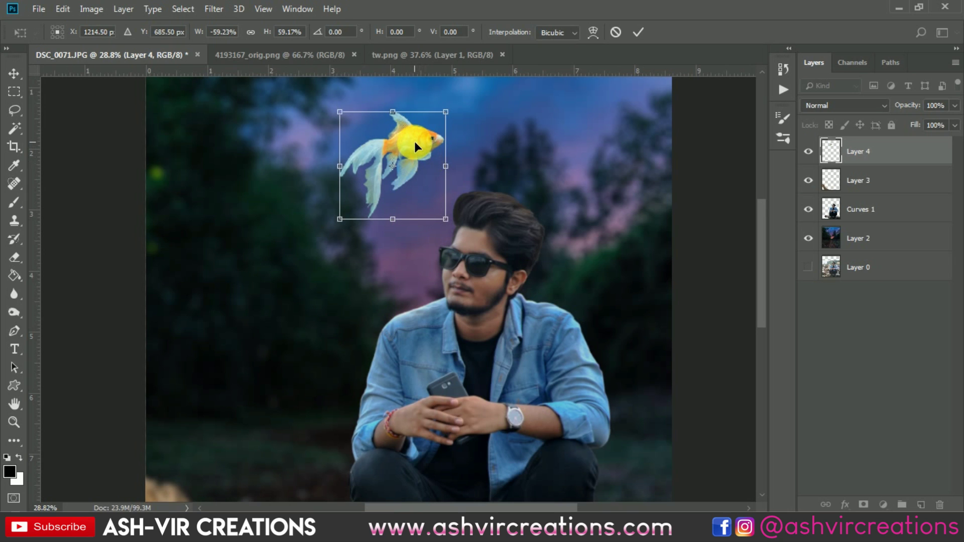
mouse_move(415, 142)
mouse_down()
mouse_move(439, 156)
mouse_move(423, 151)
mouse_move(387, 171)
mouse_move(377, 191)
mouse_move(423, 161)
mouse_move(382, 158)
mouse_move(391, 162)
mouse_move(430, 128)
mouse_move(442, 139)
mouse_move(427, 133)
mouse_up()
scroll(412, 154, down, 2)
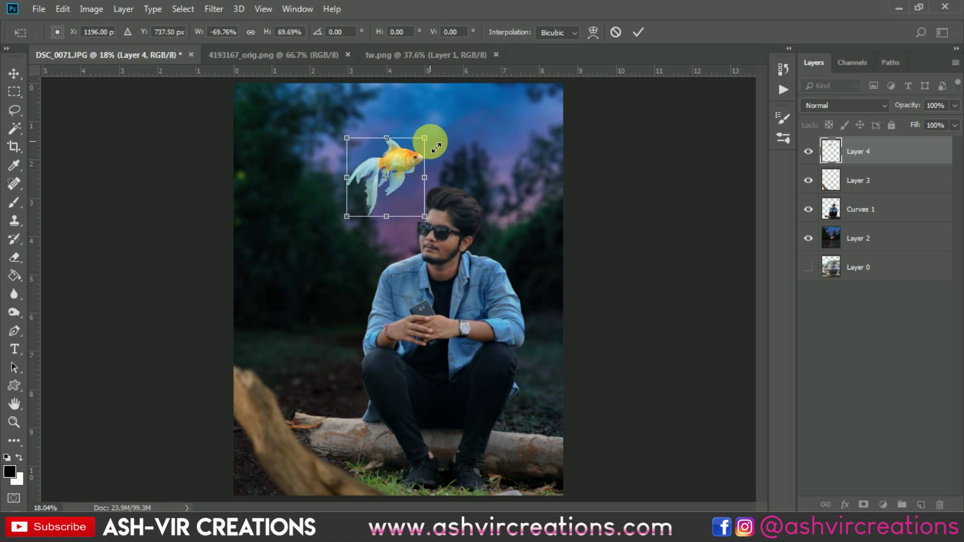
double_click(396, 164)
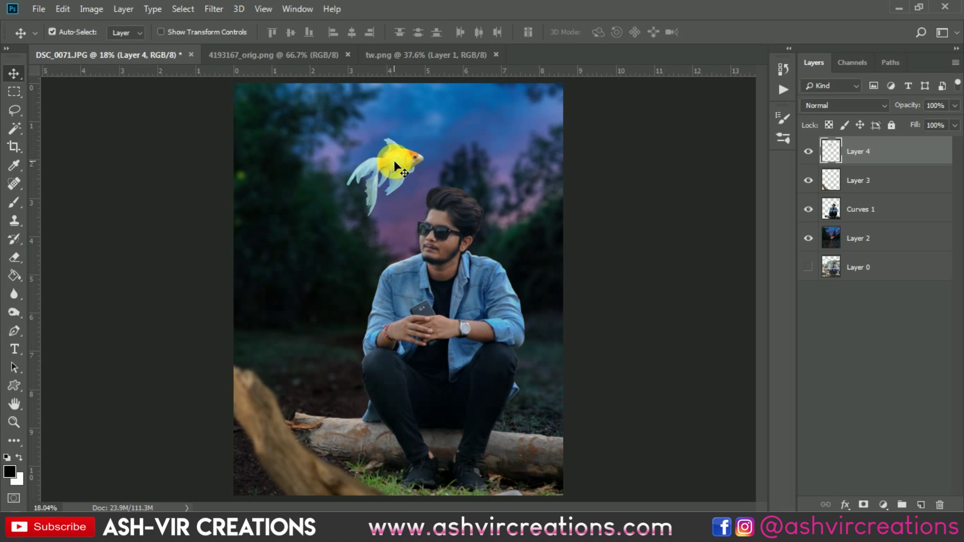
Open h.png, bring its orange goldfish into the DSC_0071 composite beside the man's head, and scale it to about 75%.
click(43, 12)
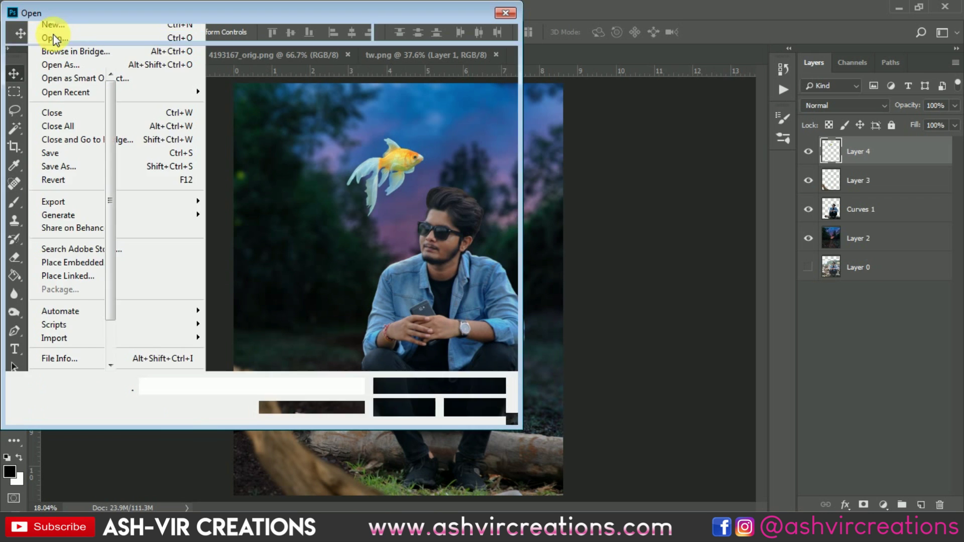
click(47, 28)
double_click(481, 124)
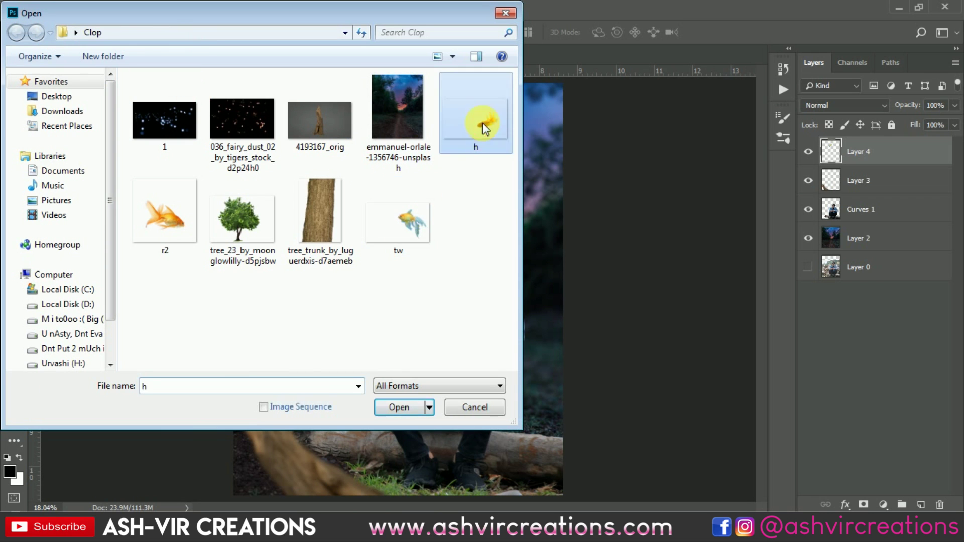
drag(524, 341, 521, 226)
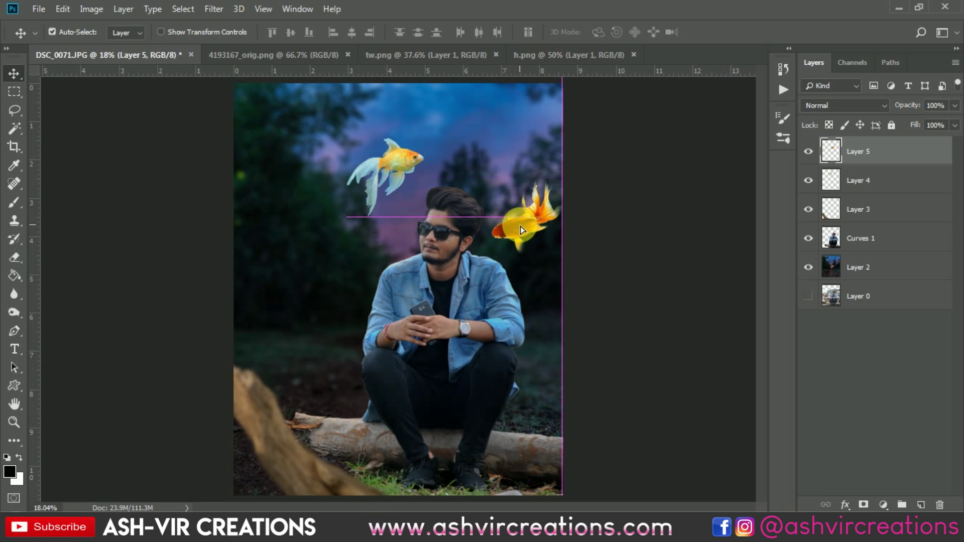
scroll(535, 214, up, 3)
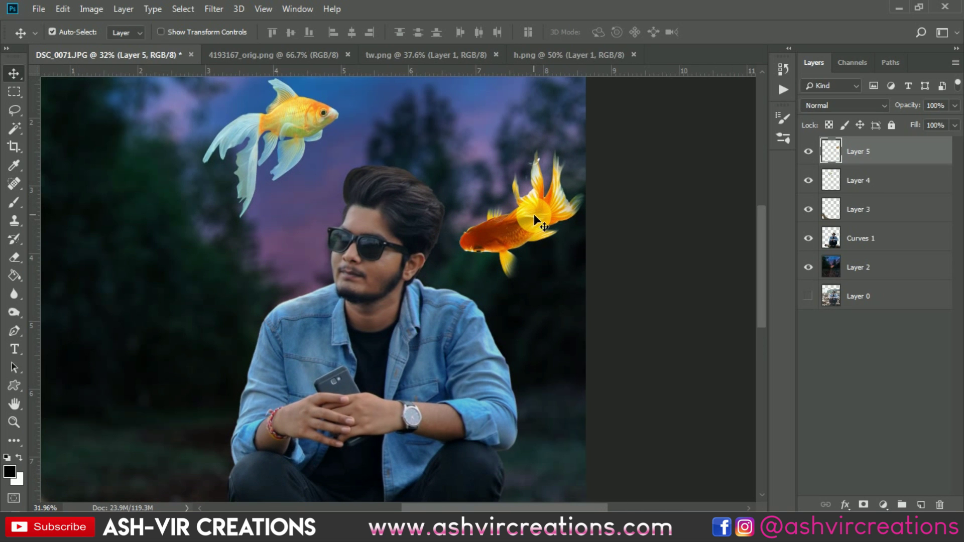
key(ctrl+t)
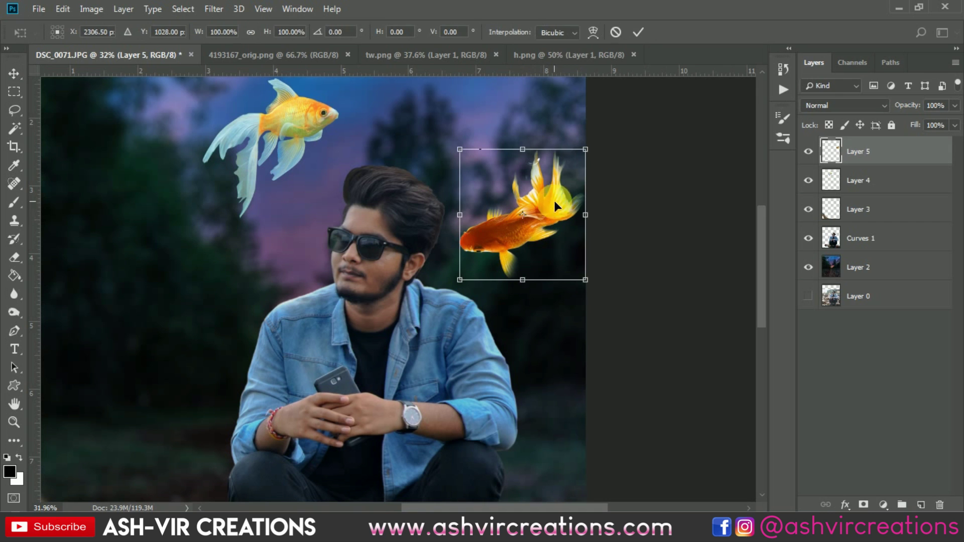
drag(586, 151, 569, 166)
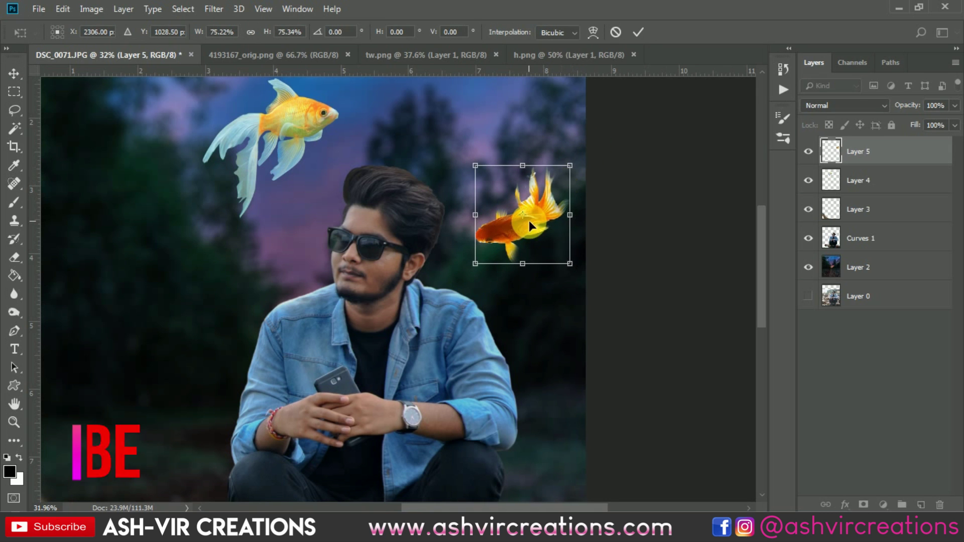
key(Return)
scroll(544, 207, down, 2)
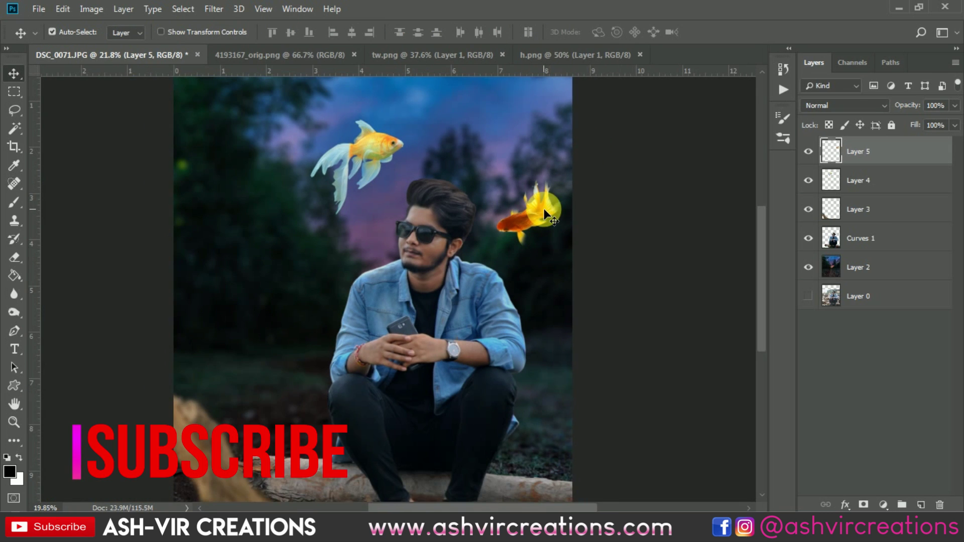
scroll(543, 209, up, 1)
Open r2.png, bring its goldfish into the composite over the man's head, scale it to about 37%, and flip it horizontally.
click(39, 10)
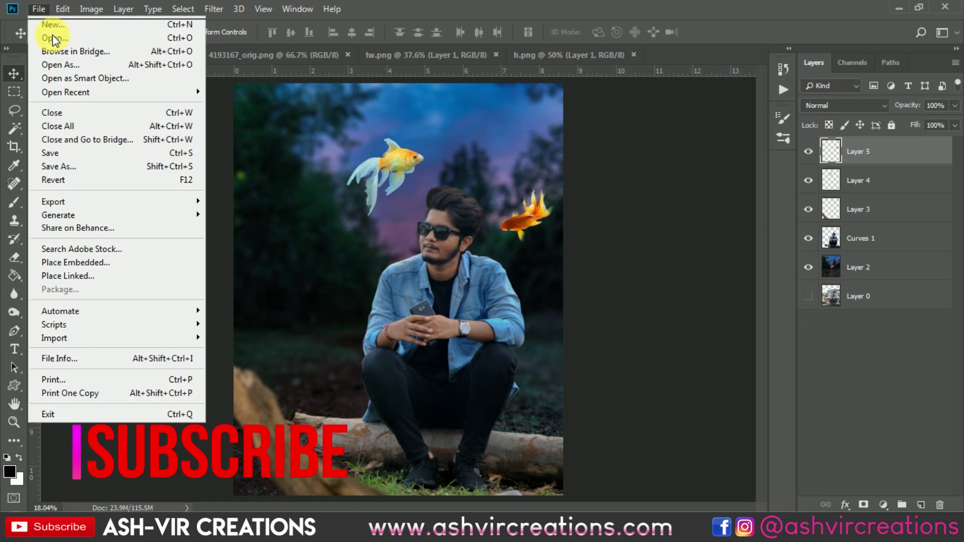
click(48, 36)
double_click(160, 210)
drag(422, 346, 436, 200)
key(ctrl+t)
drag(550, 280, 480, 243)
right_click(458, 218)
click(505, 392)
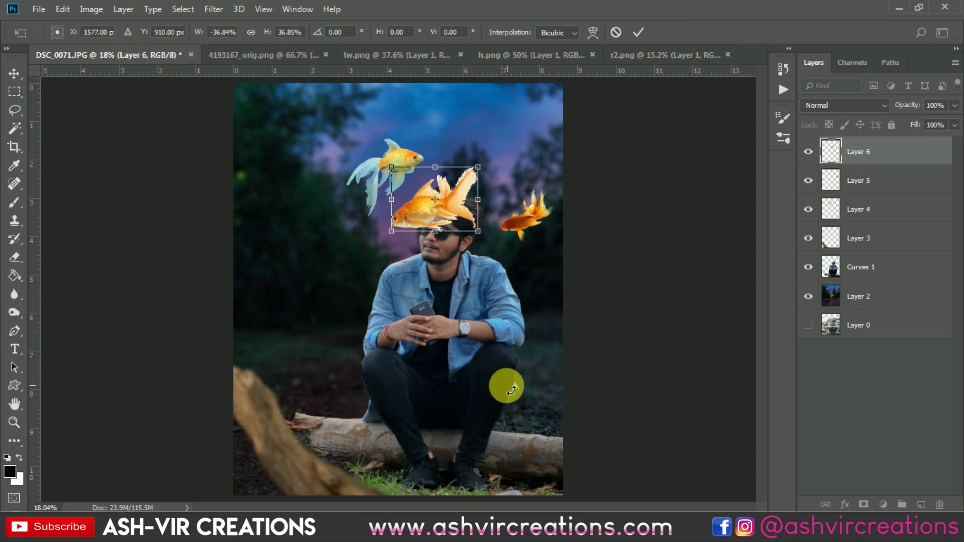
Move the flipped goldfish on Layer 6 into the sky between the other two fish and shrink it further.
drag(460, 201, 526, 152)
drag(544, 118, 478, 178)
key(Return)
scroll(511, 160, up, 3)
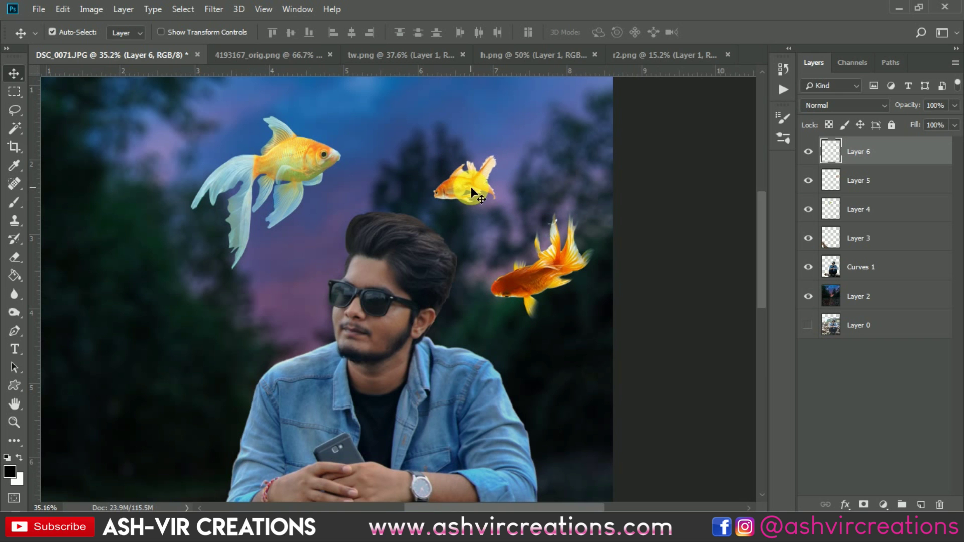
scroll(477, 183, up, 4)
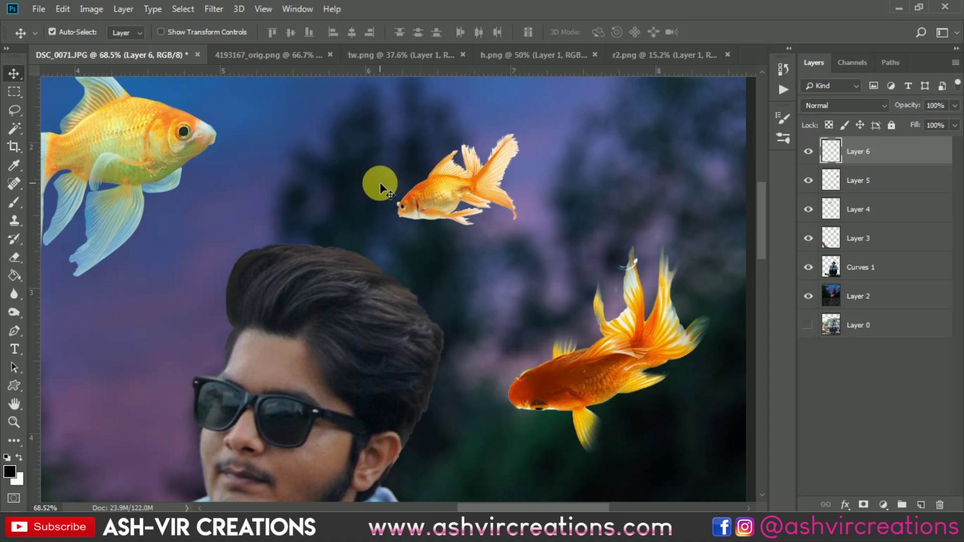
scroll(424, 198, down, 3)
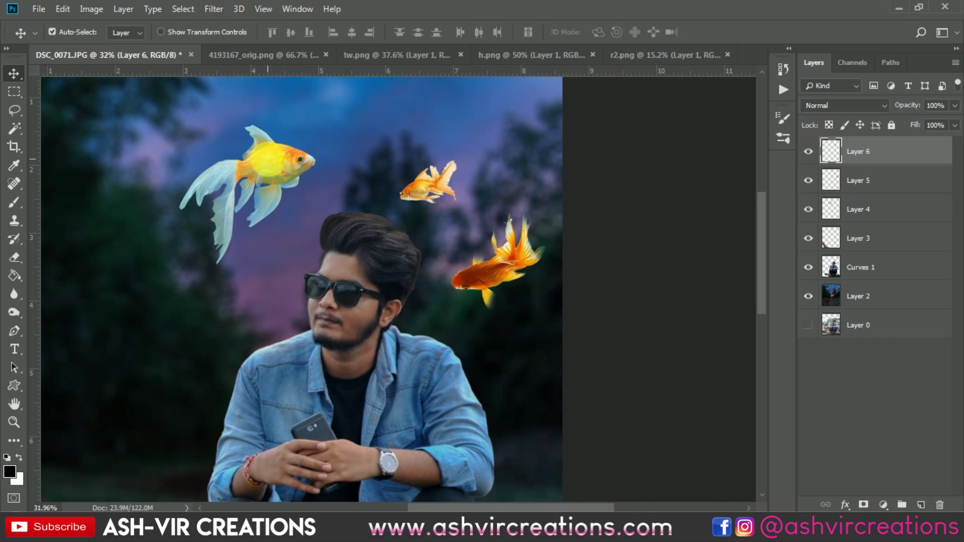
Try recolouring the Layer 4 goldfish with a clipped Hue/Saturation adjustment, setting the hue of the Reds to +15.
click(271, 164)
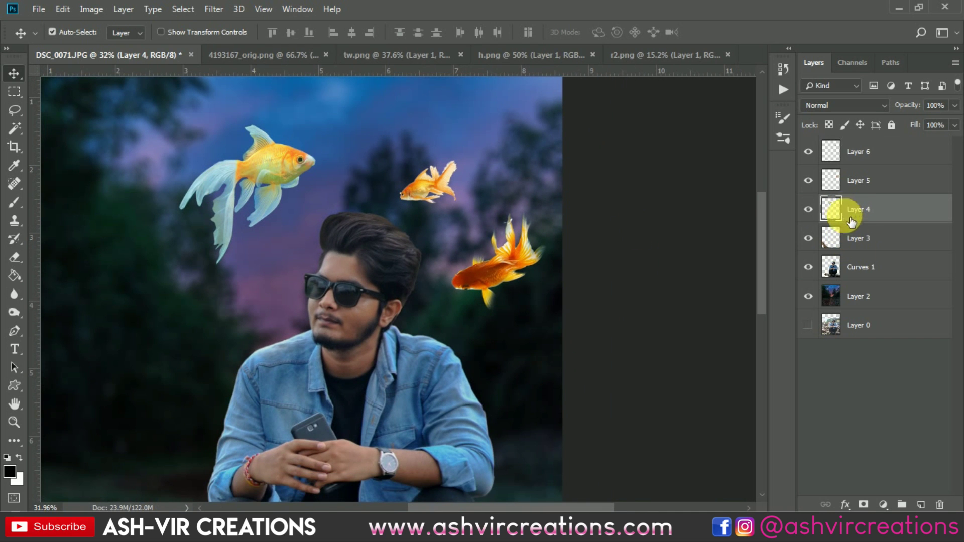
click(883, 505)
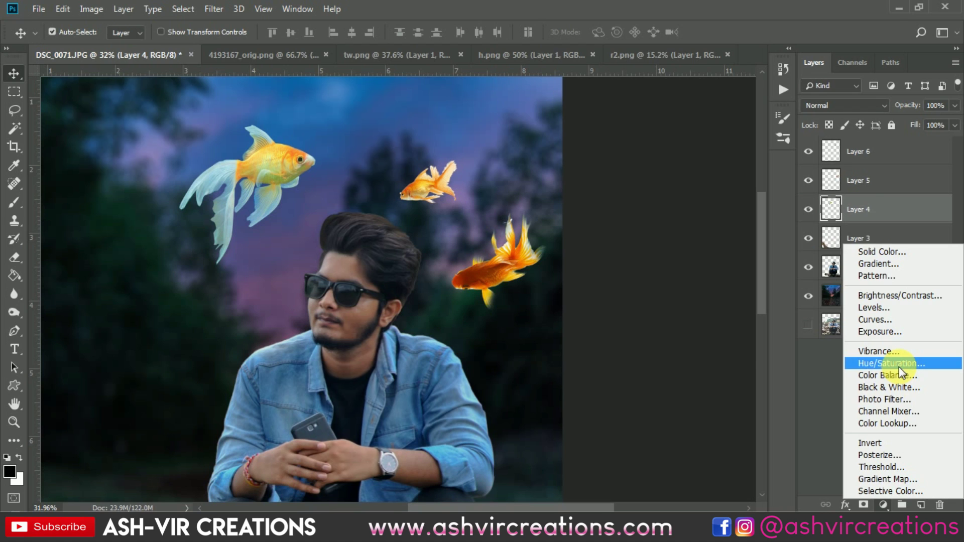
click(899, 365)
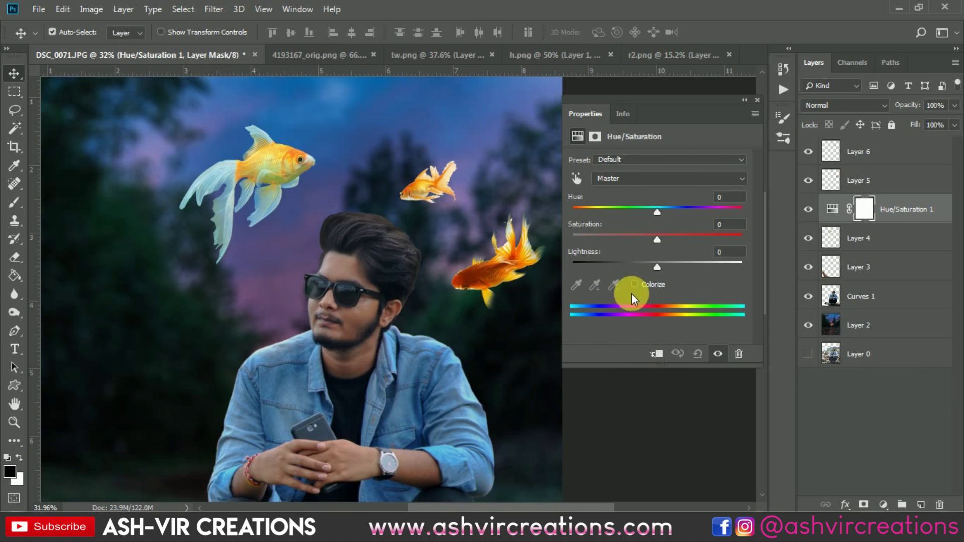
click(654, 353)
click(576, 179)
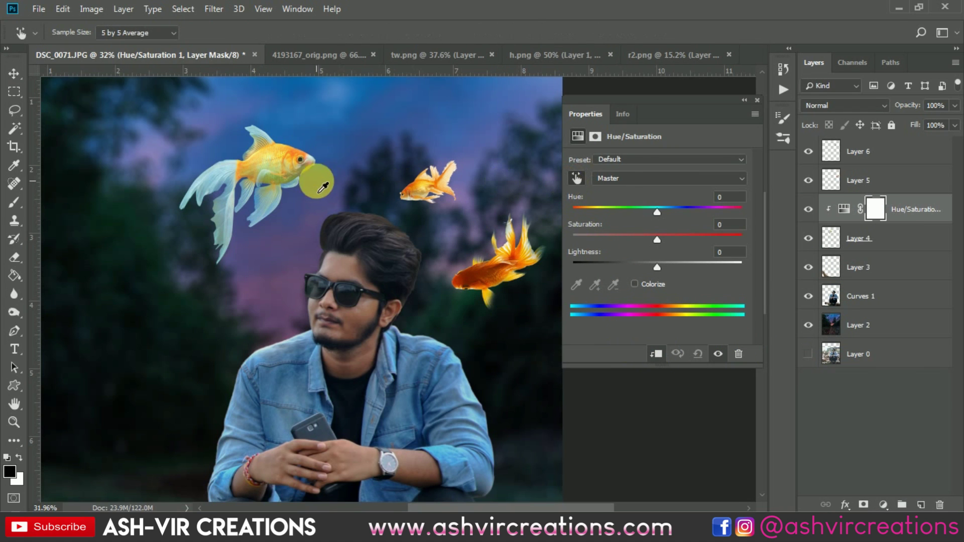
click(349, 172)
mouse_move(657, 210)
mouse_down()
mouse_move(617, 209)
mouse_move(728, 207)
mouse_move(620, 211)
mouse_move(670, 210)
mouse_up()
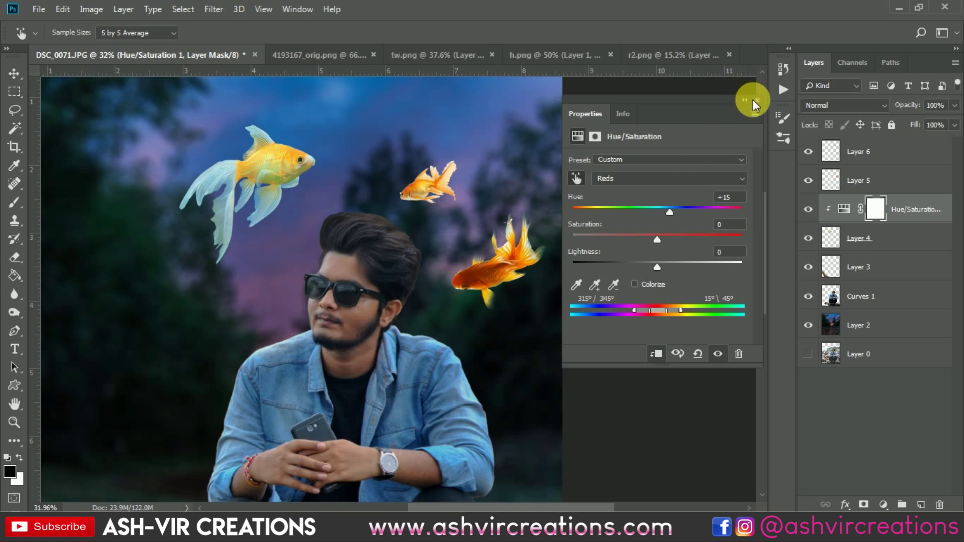
click(754, 101)
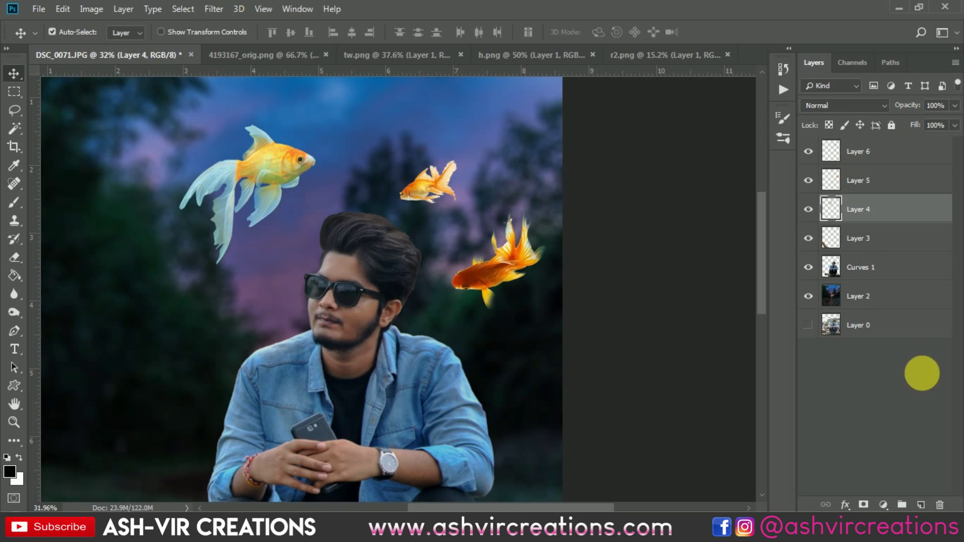
Create a new layer above Layer 4 and fill it with the light blue 63abfe.
click(921, 505)
key(g)
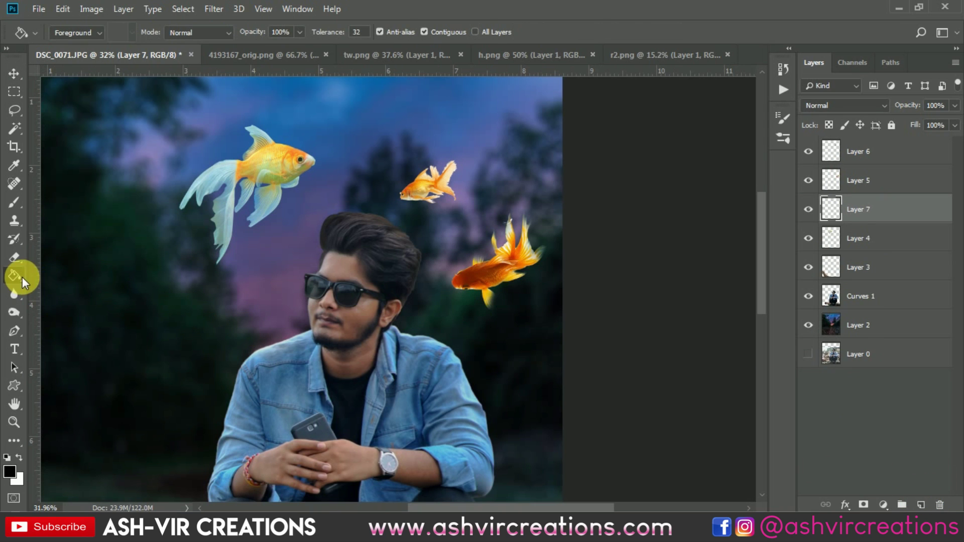
alt+click(322, 403)
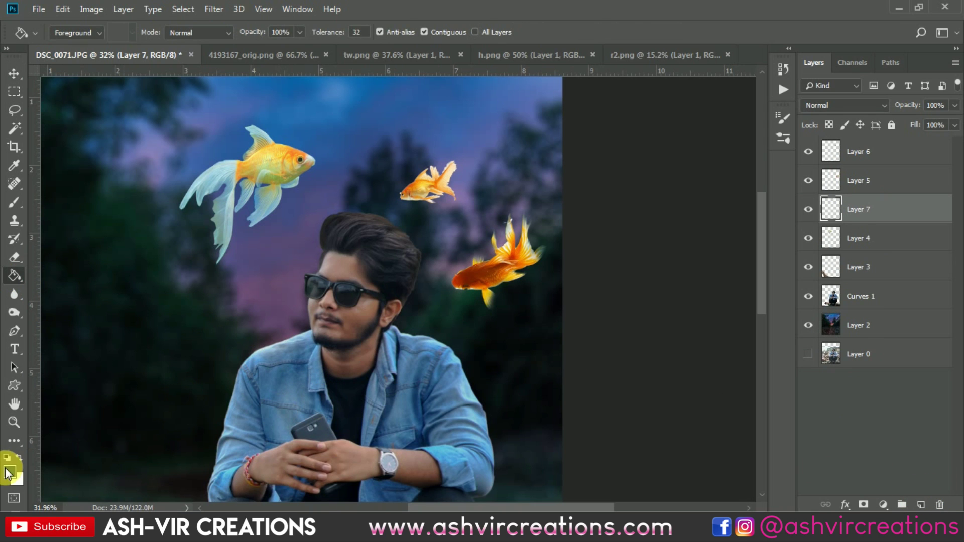
click(9, 472)
drag(676, 284, 704, 275)
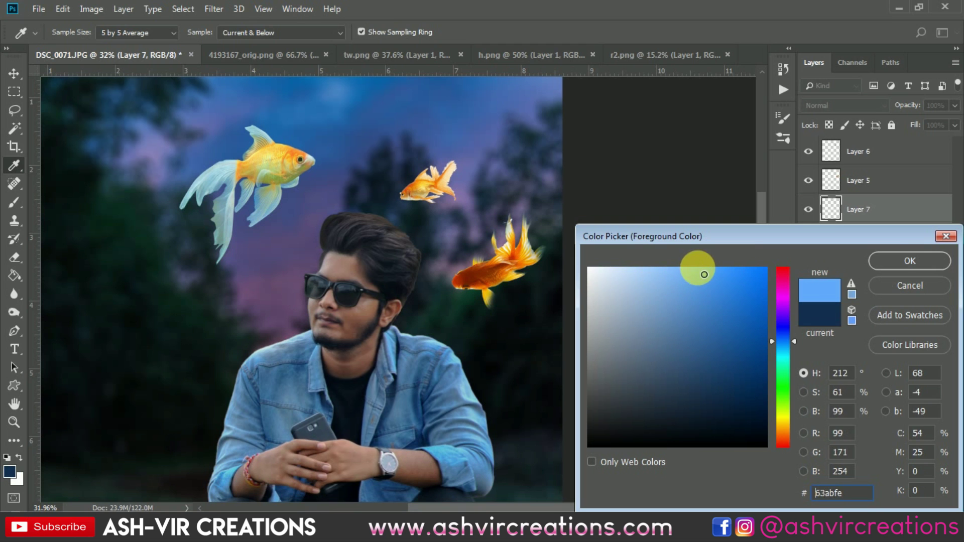
click(885, 260)
click(417, 222)
Clip the blue Layer 7 to the goldfish on Layer 4, set its blend mode to Hue, and compare with it hidden.
right_click(896, 211)
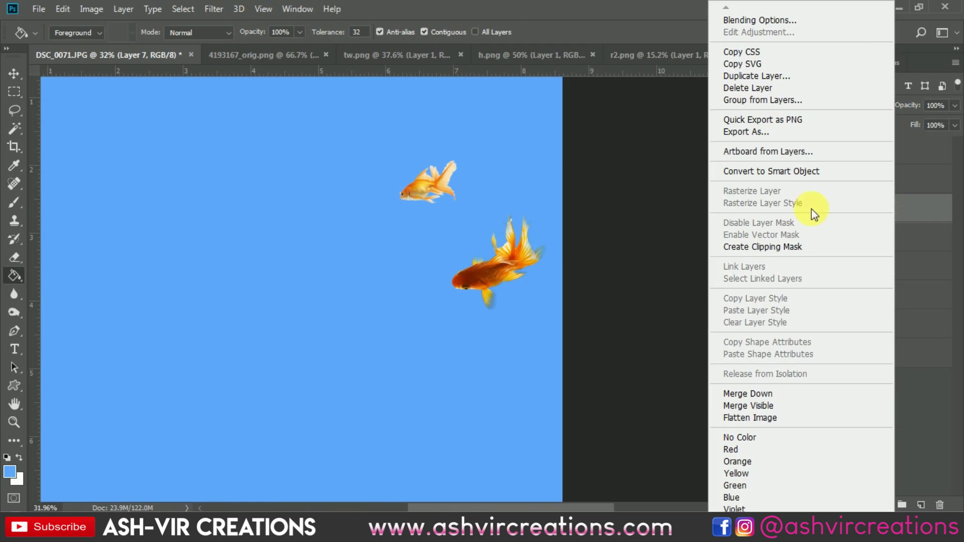
click(807, 246)
click(828, 106)
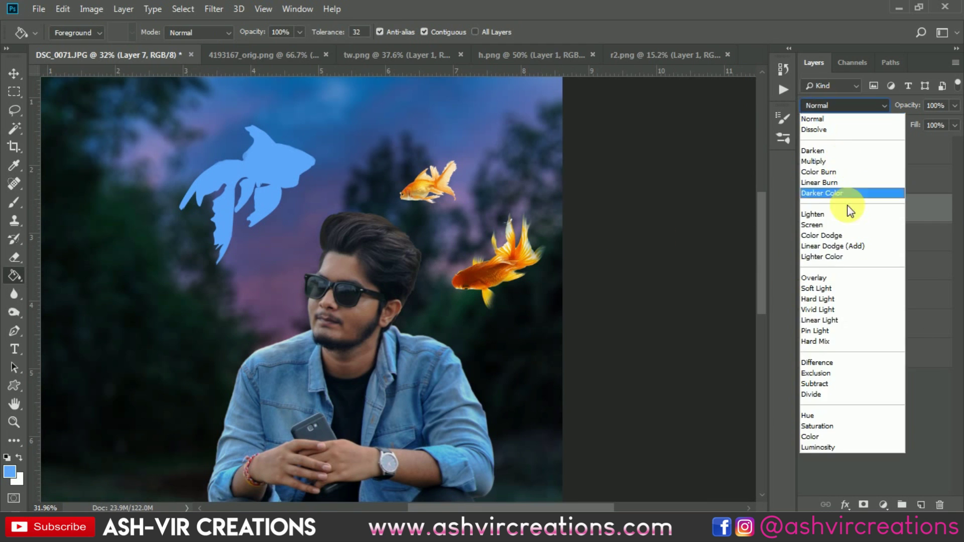
click(837, 416)
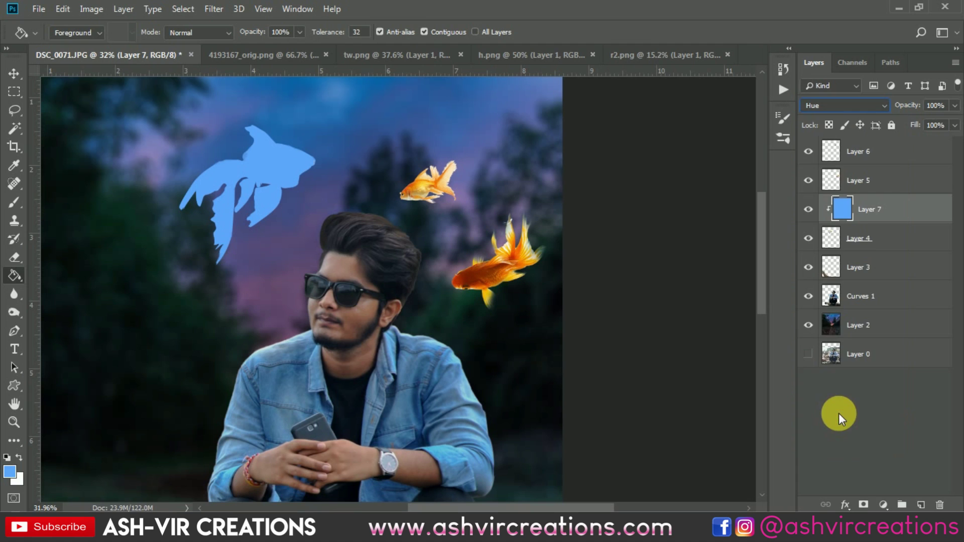
click(812, 207)
click(812, 207)
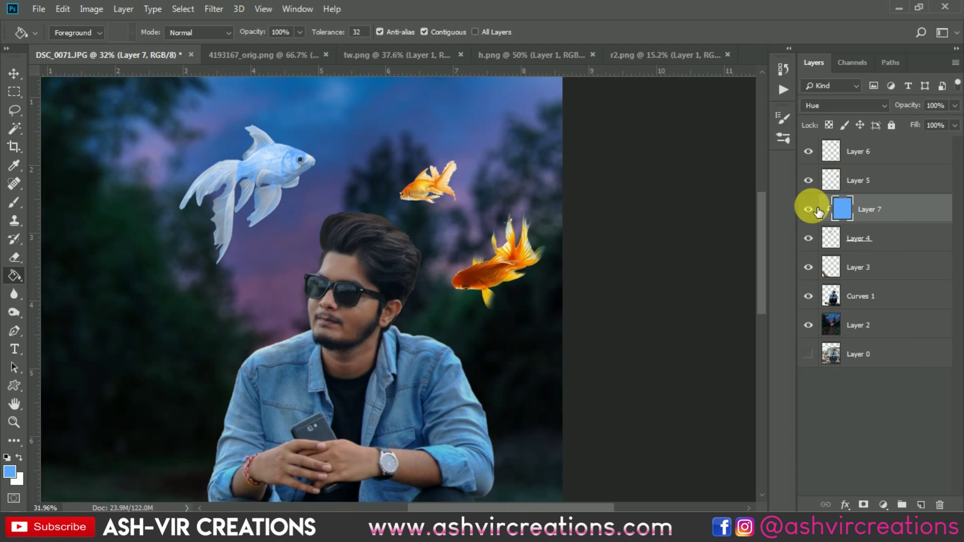
ctrl+click(873, 244)
right_click(871, 240)
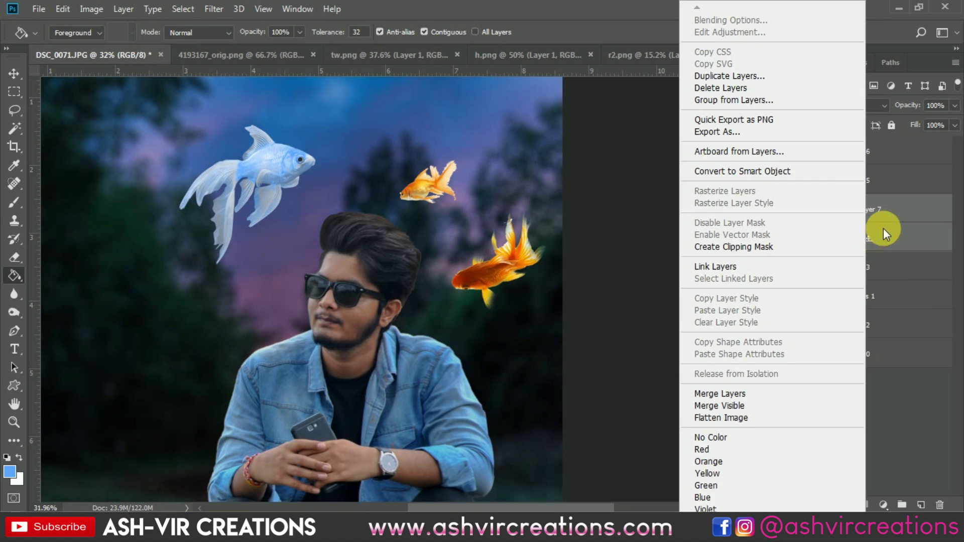
key(Escape)
click(882, 216)
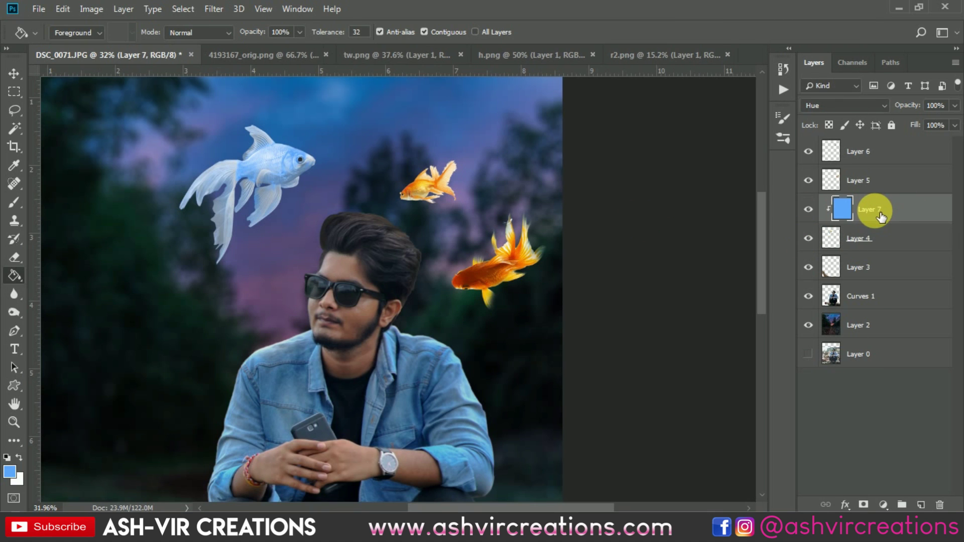
Add a layer mask to Layer 7 and set up a soft round black brush of 42 px.
key(ctrl+plus)
key(ctrl+plus)
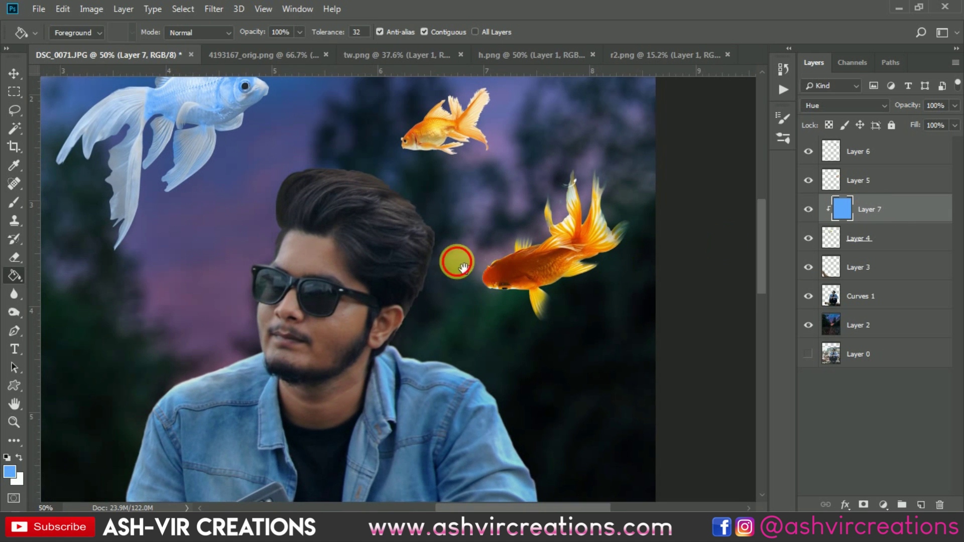
drag(457, 259, 636, 406)
key(ctrl+plus)
key(ctrl+plus)
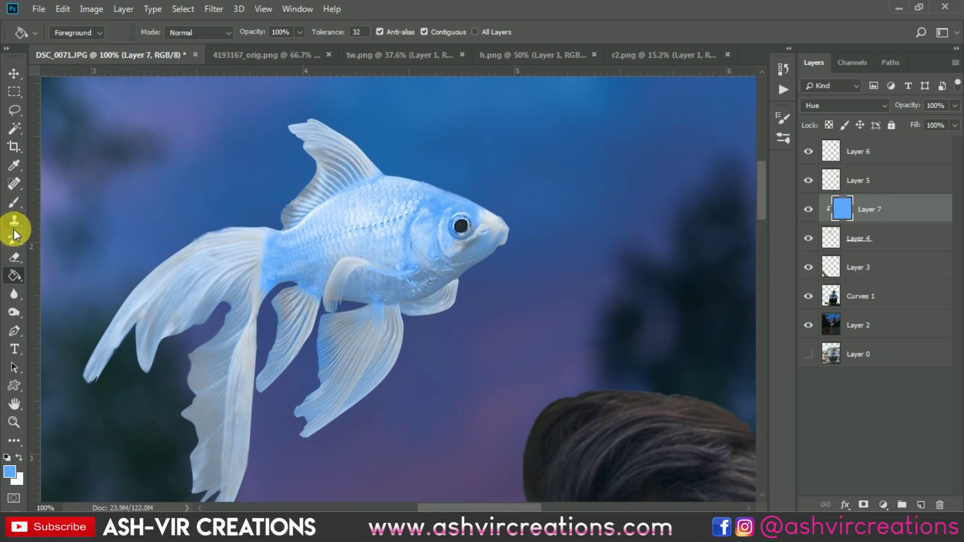
click(15, 257)
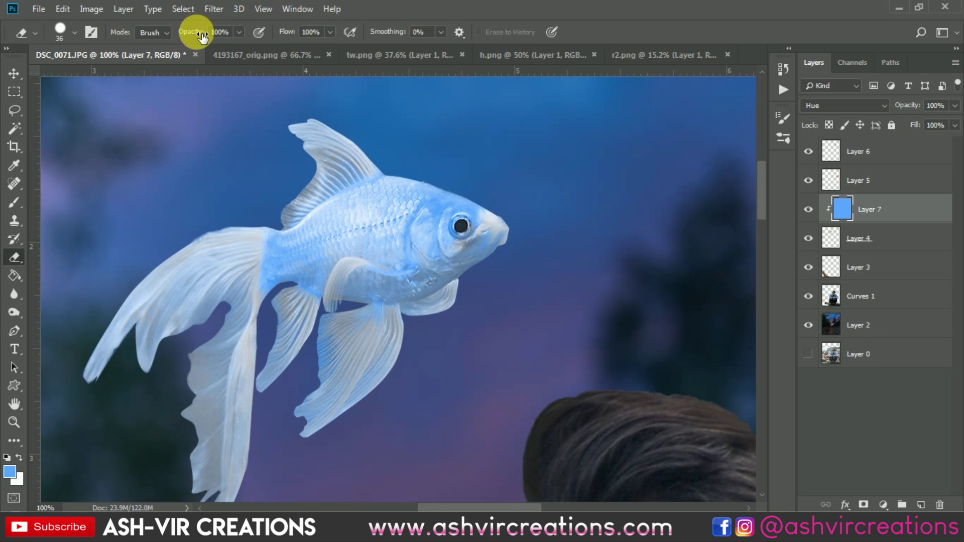
click(15, 202)
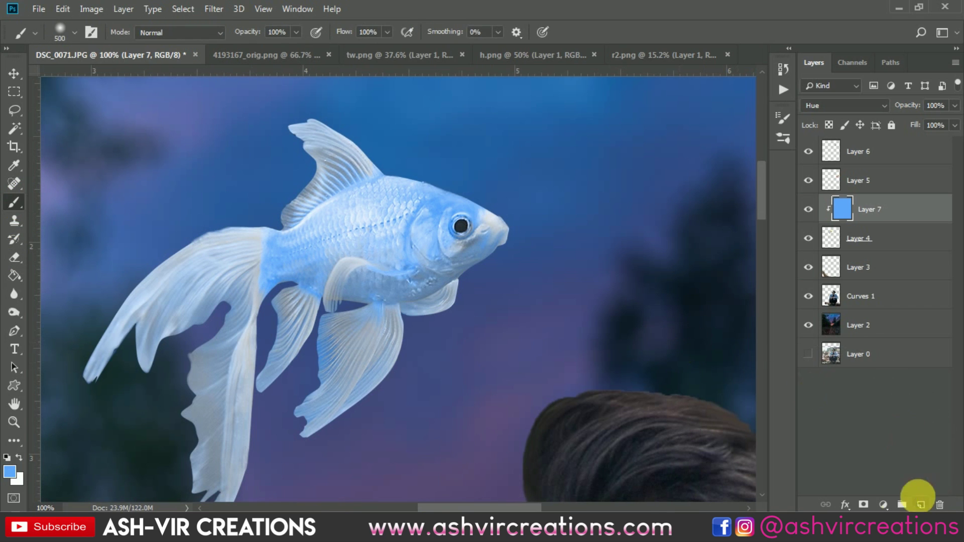
click(870, 505)
right_click(350, 240)
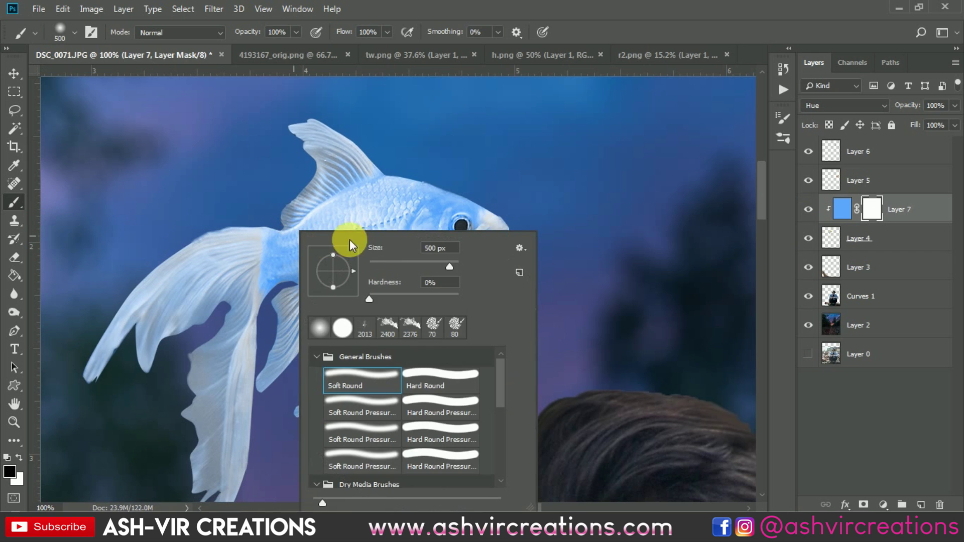
click(387, 261)
click(658, 40)
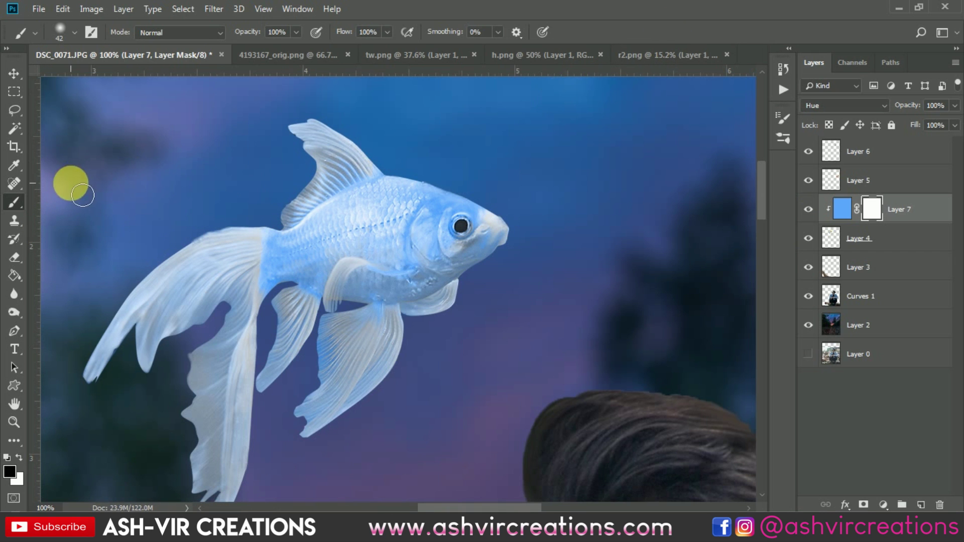
Paint black on Layer 7's mask around the large goldfish's eye to restore its original colours, enlarging the brush to 90 px.
scroll(386, 247, up, 2)
scroll(400, 262, up, 1)
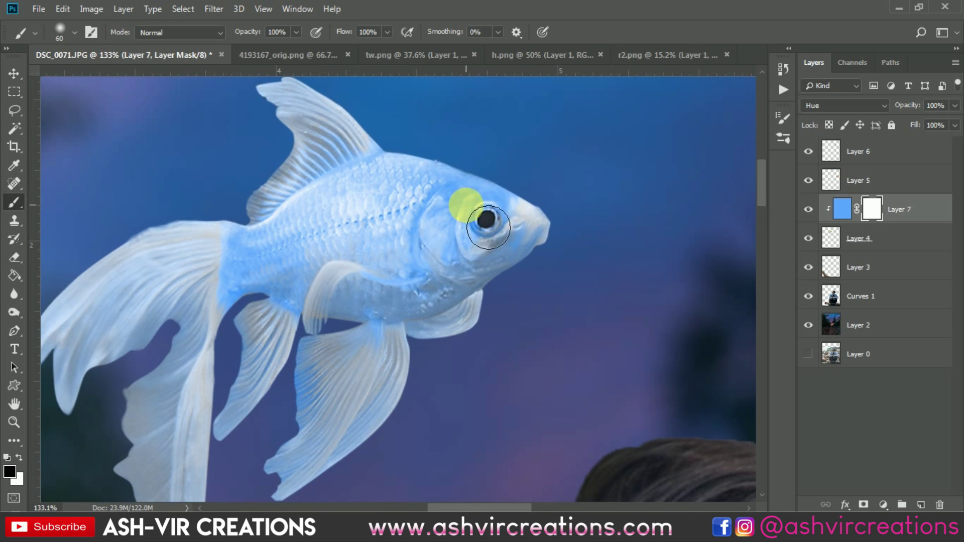
key(bracketright)
drag(488, 228, 507, 243)
key(bracketright)
mouse_move(484, 214)
mouse_down()
mouse_move(482, 241)
mouse_move(489, 211)
mouse_move(487, 219)
mouse_move(461, 209)
mouse_up()
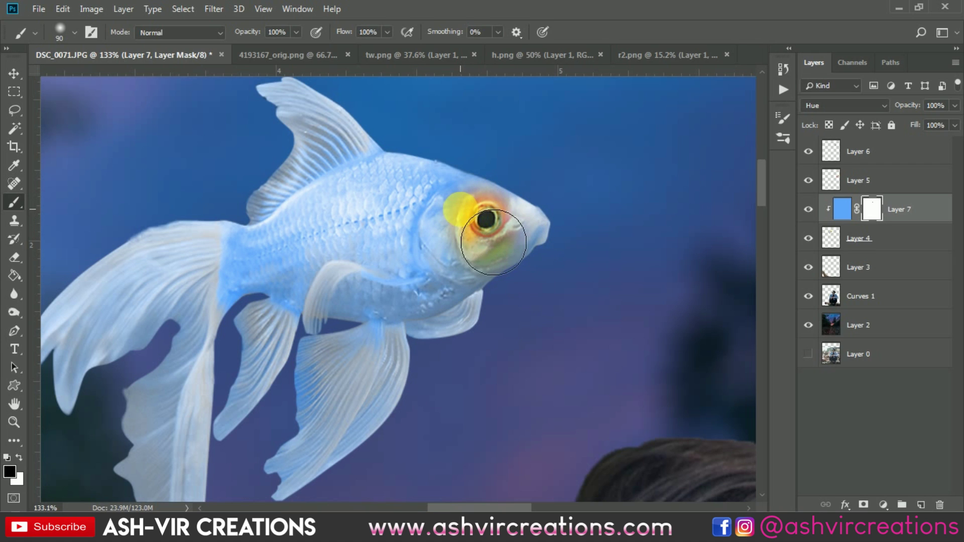
Paint black on Layer 7's mask over the large goldfish's cheek and face with an 80 px brush, leaving the brush at 60 px.
key(bracketleft)
drag(493, 242, 501, 239)
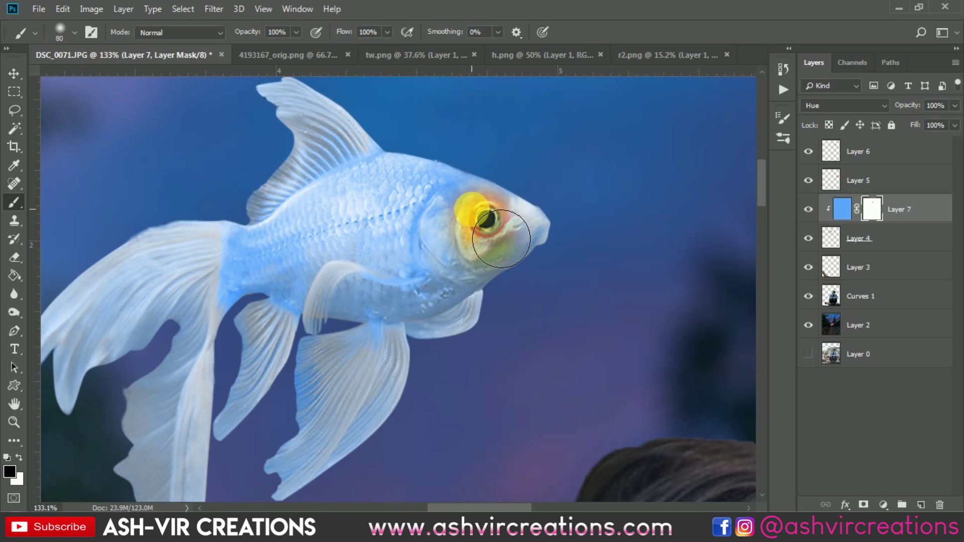
mouse_move(472, 209)
mouse_down()
mouse_move(564, 232)
mouse_move(508, 245)
mouse_move(503, 279)
mouse_up()
key(bracketleft)
key(bracketleft)
scroll(548, 195, down, 10)
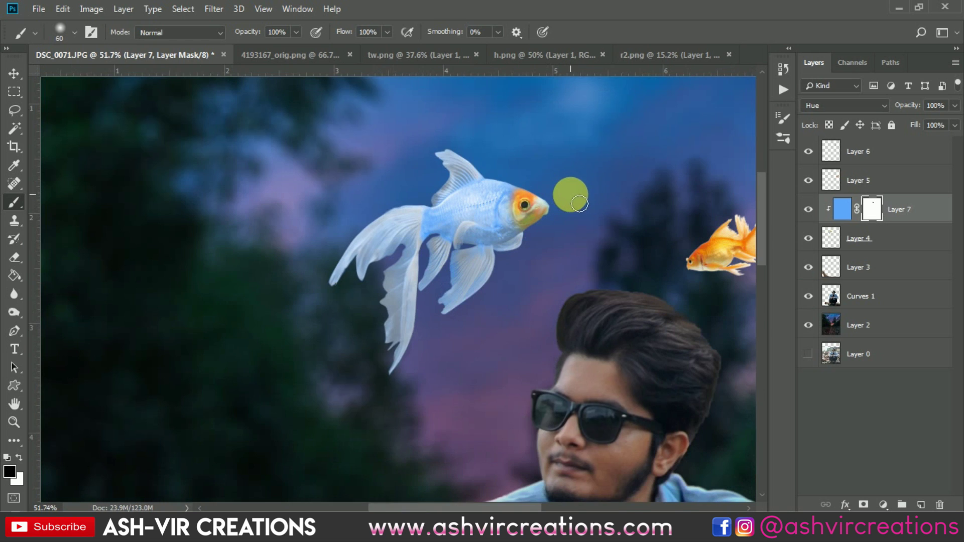
key(v)
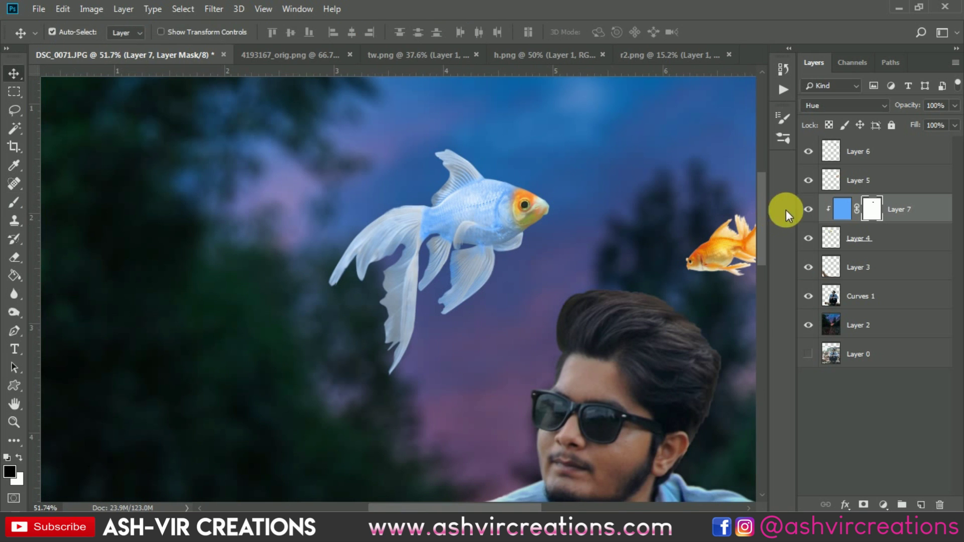
Compare the large goldfish with Layer 7 hidden and shown, and merge Layer 7 with Layer 4.
click(809, 210)
click(809, 209)
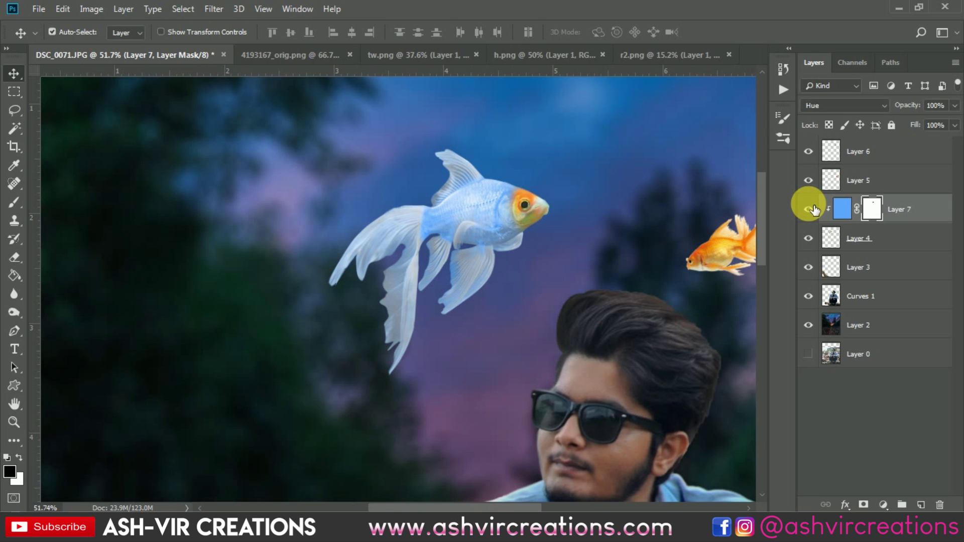
click(808, 210)
ctrl+click(857, 238)
right_click(860, 238)
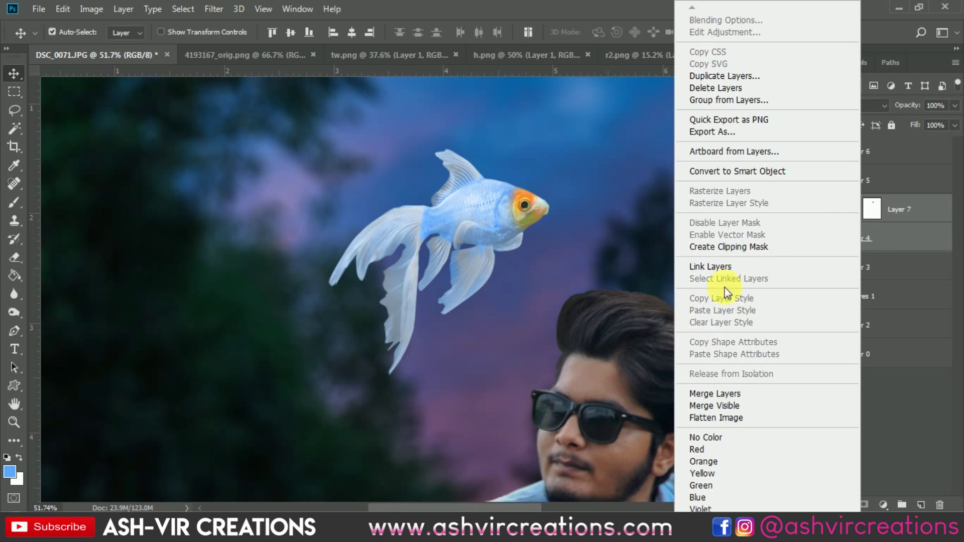
click(712, 394)
Add a new empty layer directly above the forest background on Layer 2.
drag(618, 275, 355, 275)
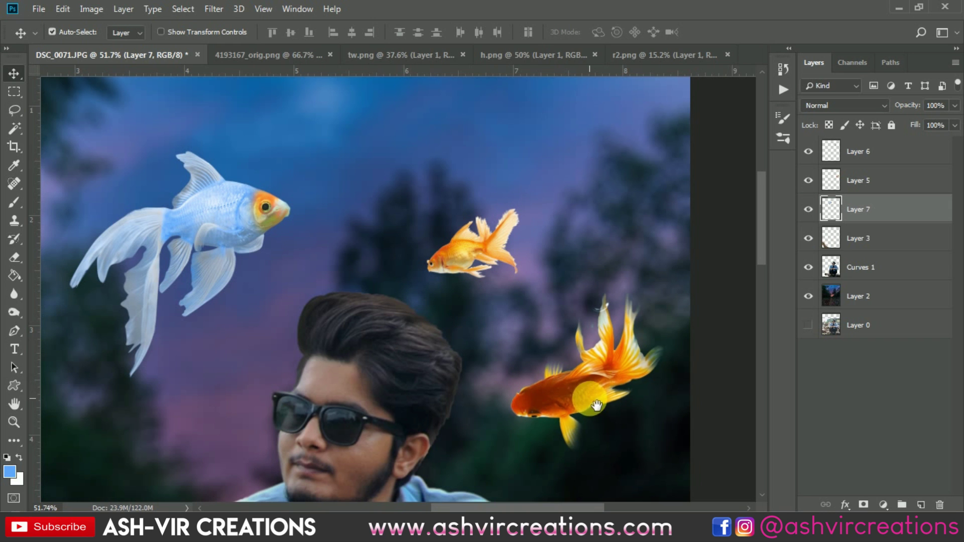
drag(597, 404, 586, 364)
scroll(481, 249, down, 5)
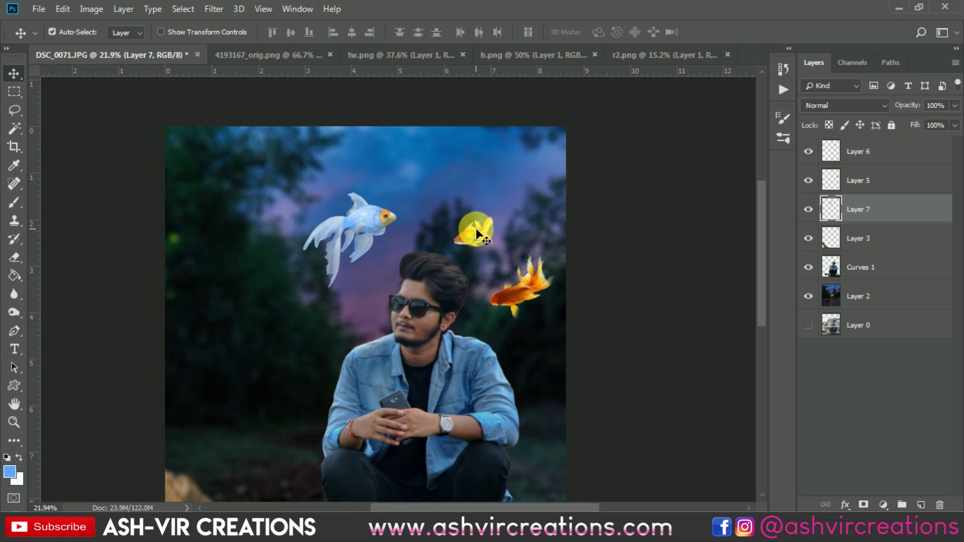
scroll(475, 230, down, 1)
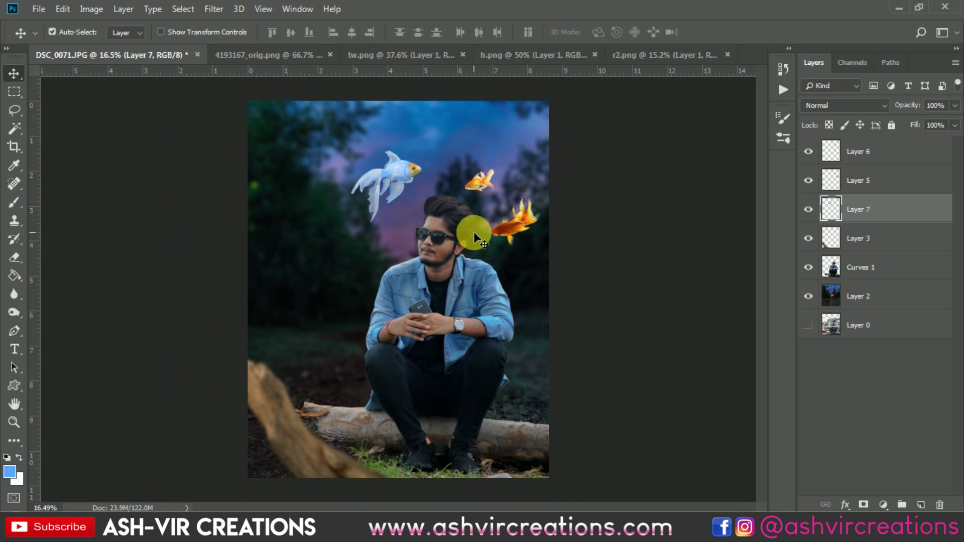
scroll(474, 231, up, 1)
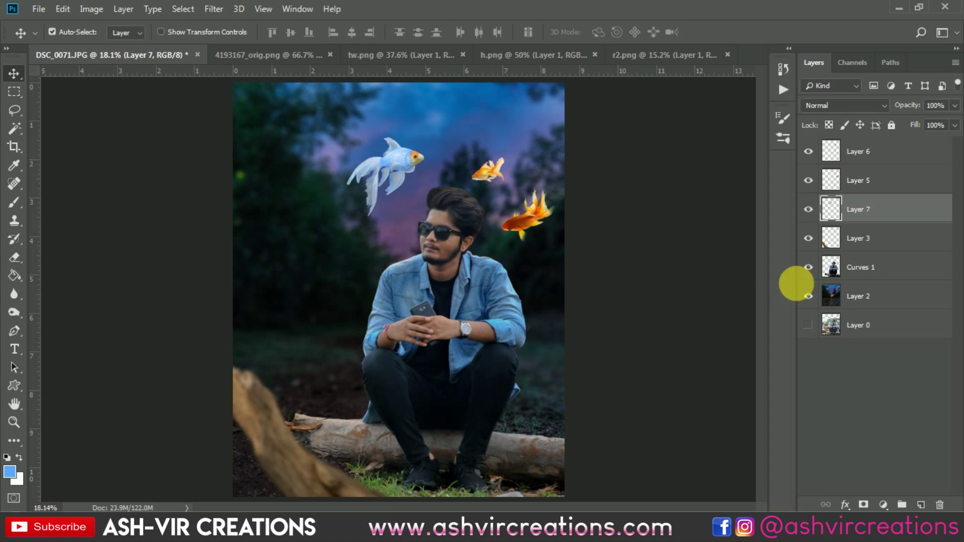
click(883, 266)
click(886, 294)
click(922, 505)
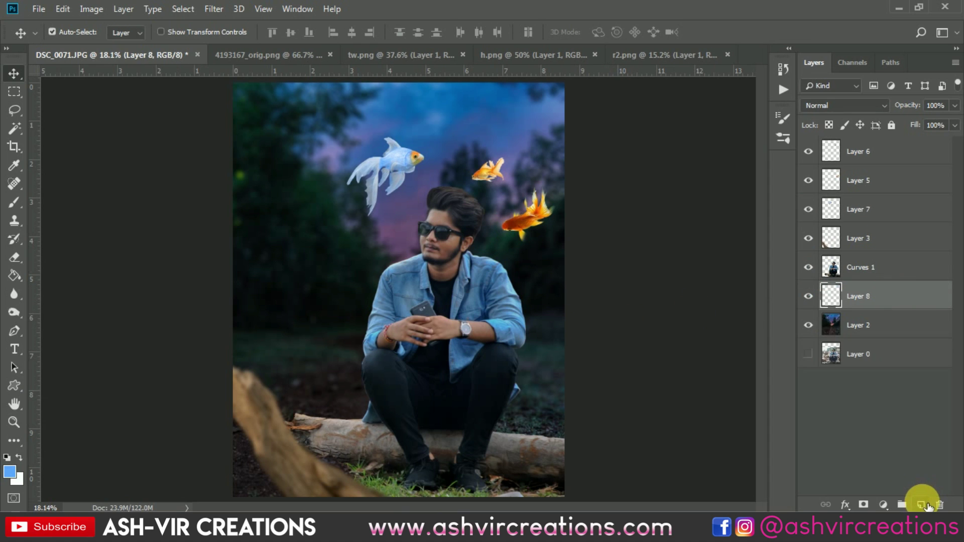
Change the brush's foreground colour to a bright orange matching the goldfish.
click(14, 203)
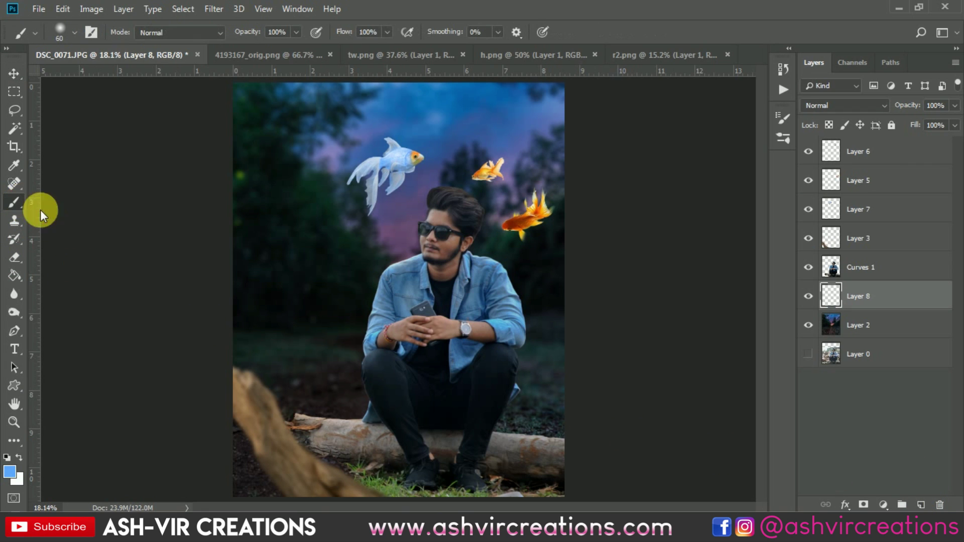
click(15, 474)
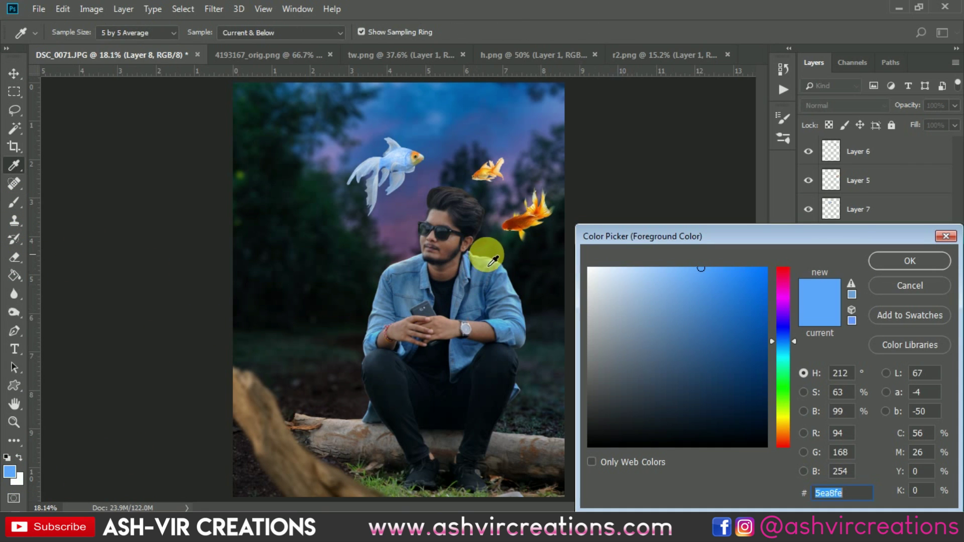
click(535, 215)
click(522, 215)
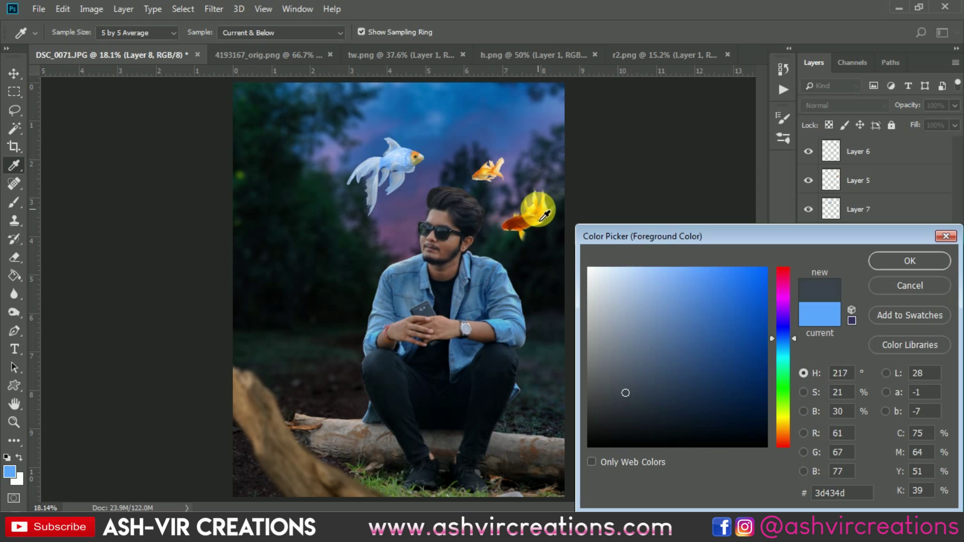
click(534, 215)
click(781, 429)
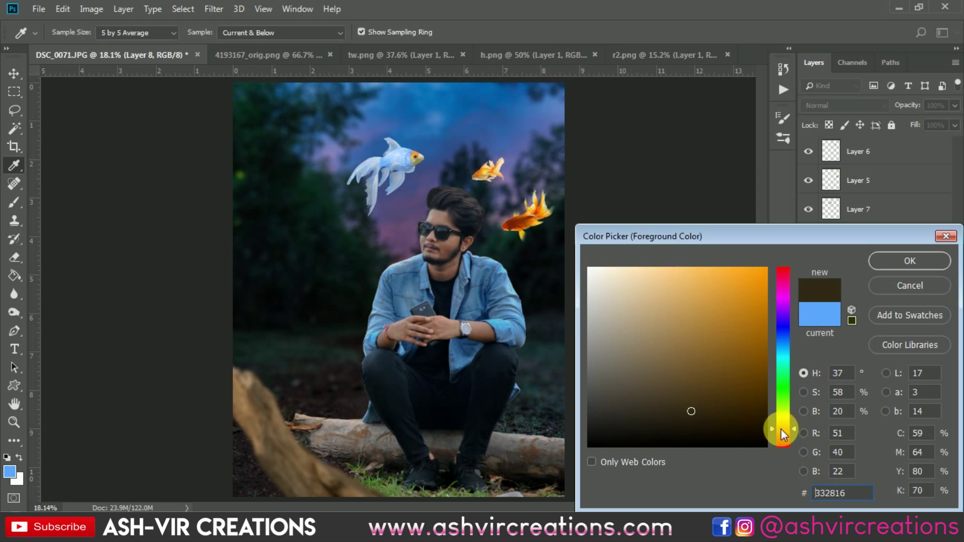
drag(728, 319, 751, 262)
click(910, 260)
Paint a single soft orange dab on Layer 8 with a 165 px brush, in the trees beside the blue goldfish.
key(b)
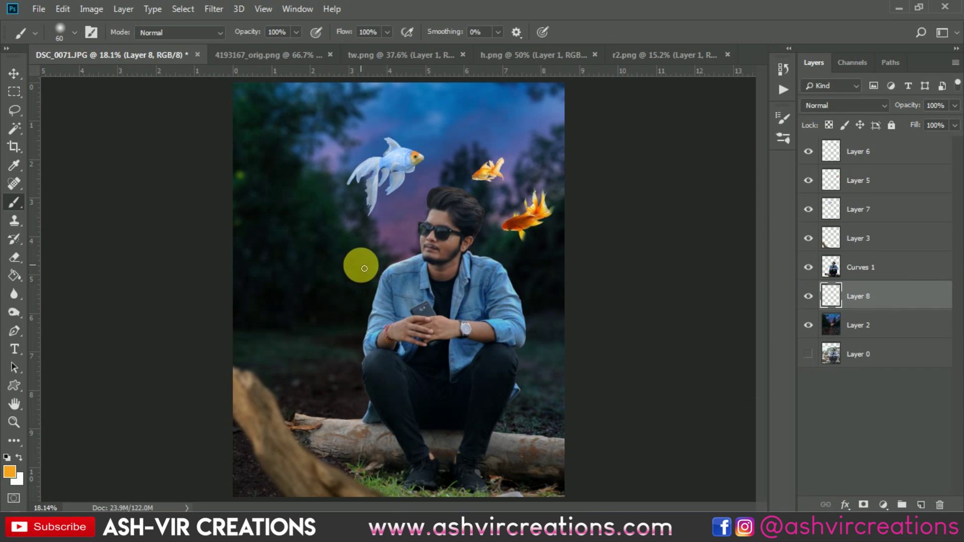
right_click(359, 263)
click(316, 209)
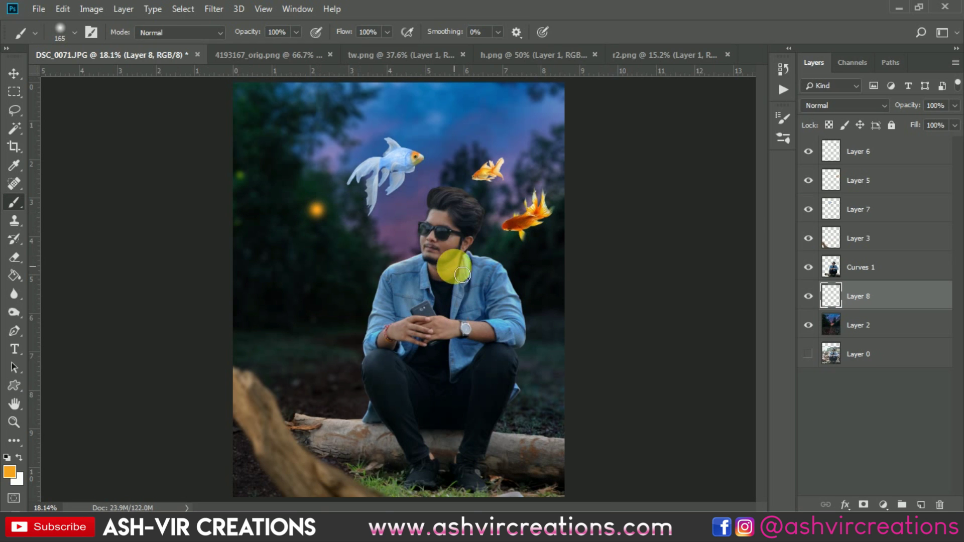
Enlarge the orange dab to about 805% and place it as a glow behind the man's torso.
key(v)
key(ctrl+t)
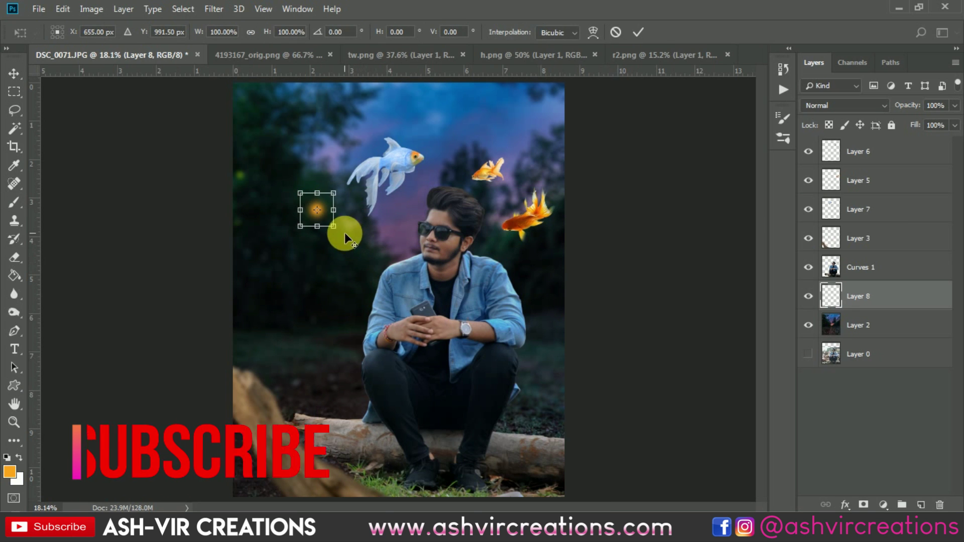
drag(334, 210, 399, 276)
key(ctrl+z)
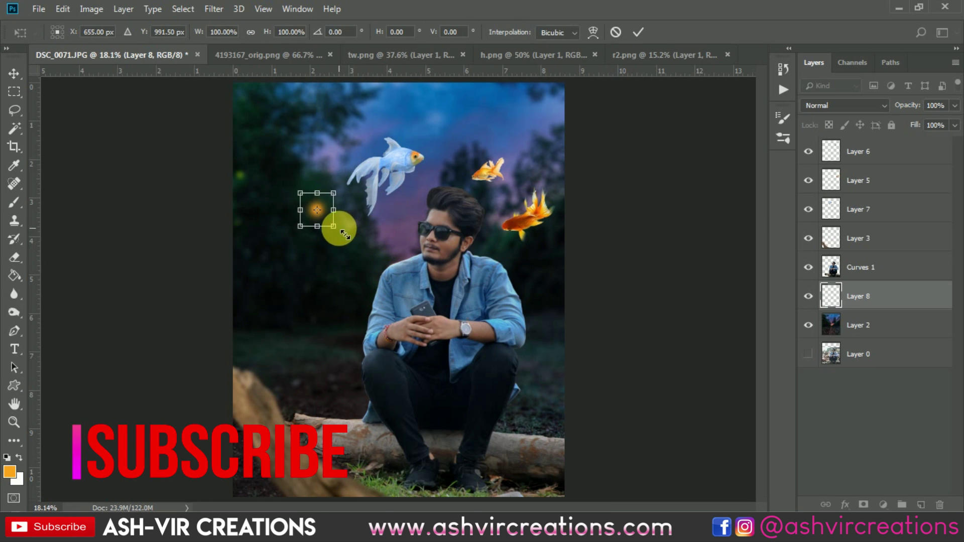
drag(337, 229, 399, 290)
drag(357, 249, 462, 334)
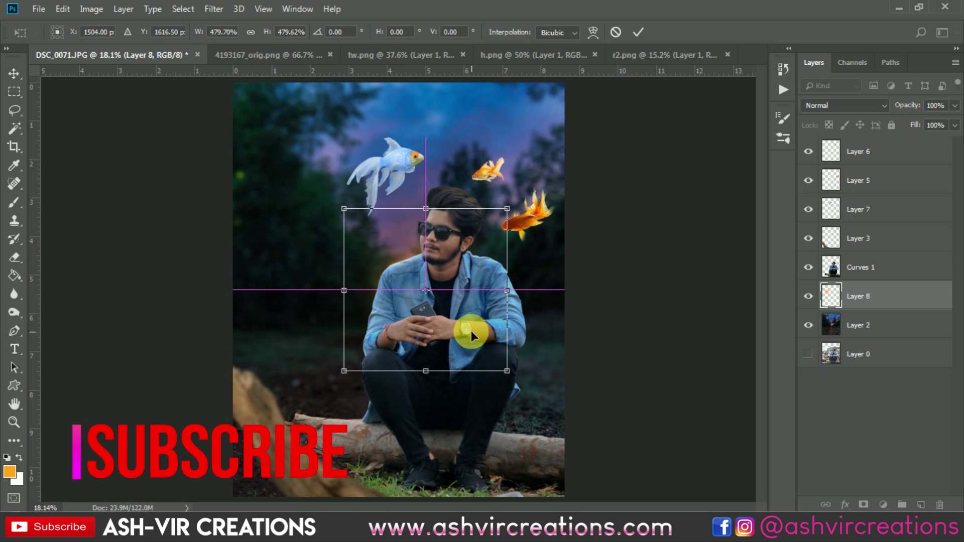
drag(506, 371, 566, 435)
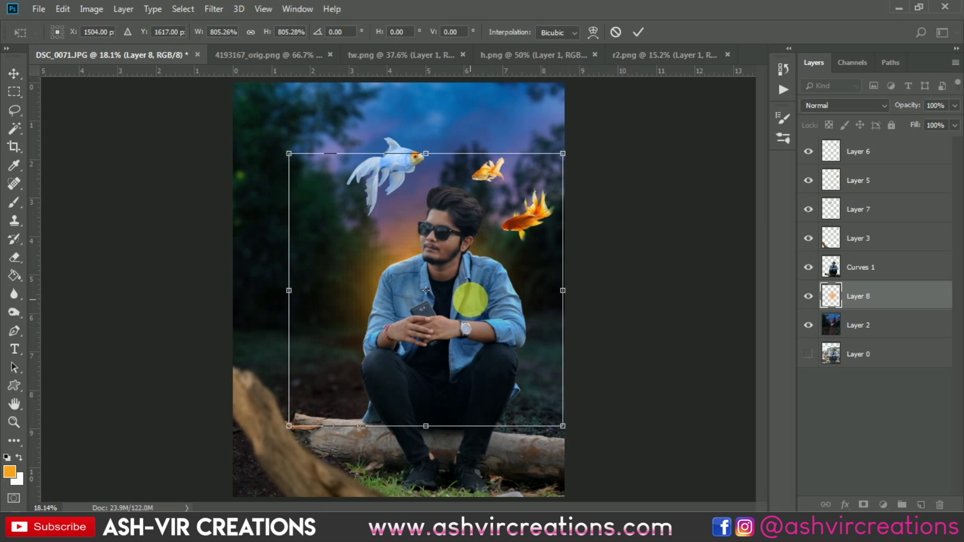
drag(469, 296, 477, 319)
key(Return)
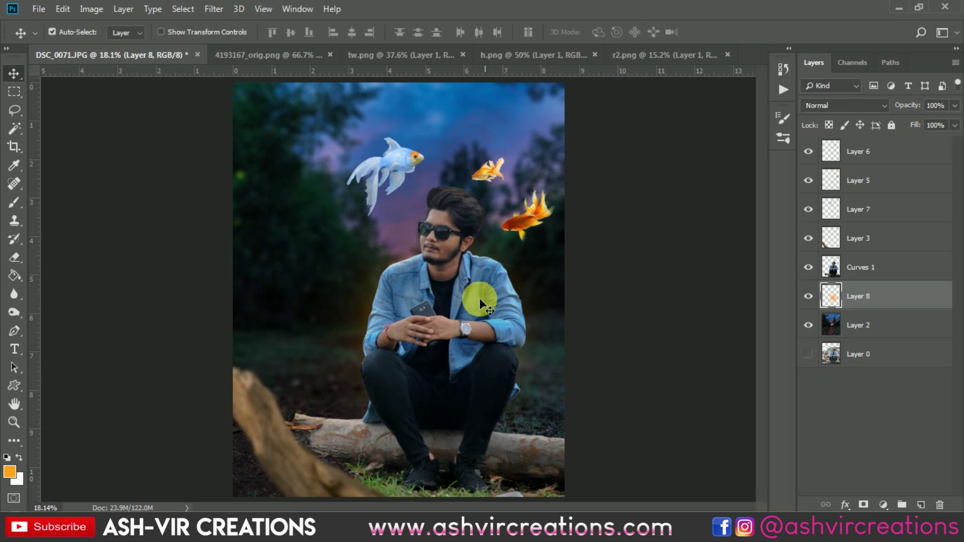
Set Layer 8's blend mode to Screen and stretch the glow to about 113% width and 117% height behind the man.
click(820, 104)
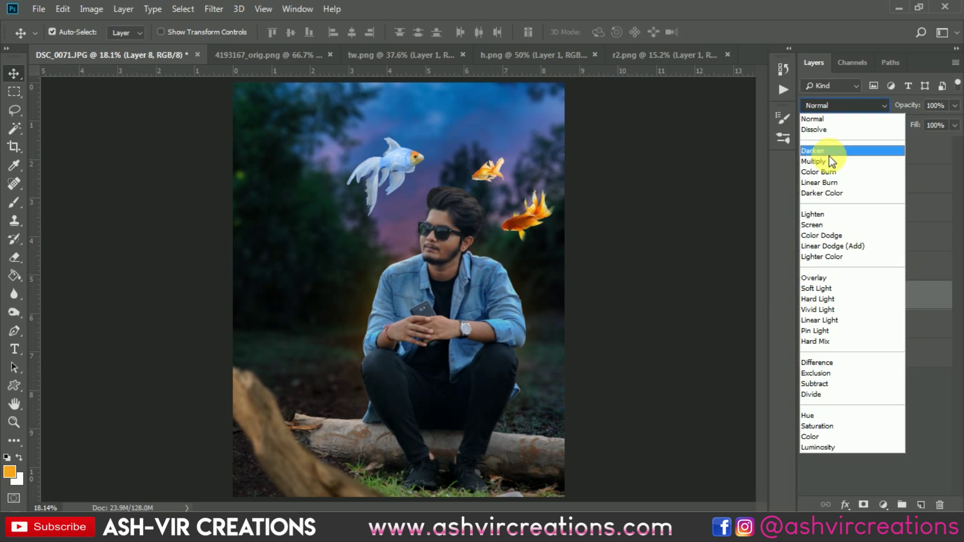
click(829, 228)
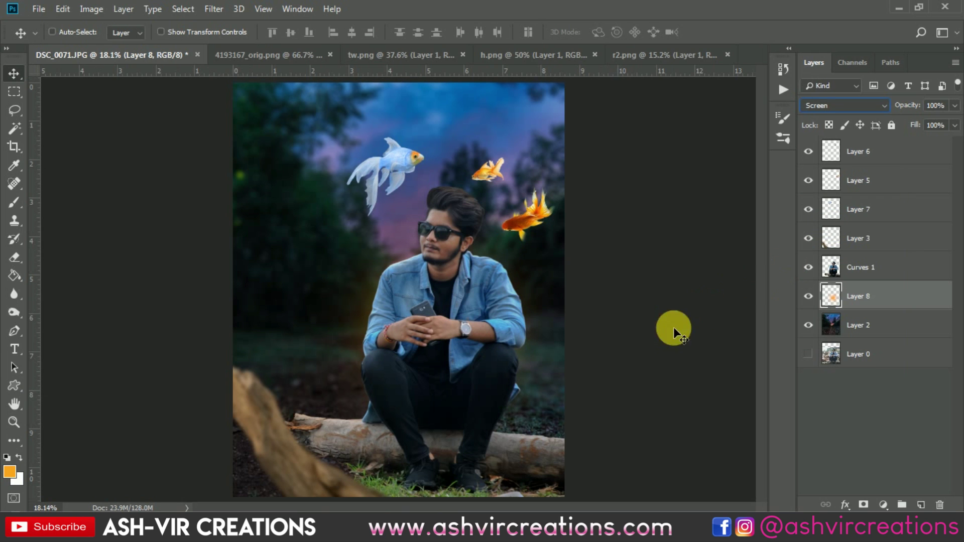
key(ctrl+t)
drag(580, 466, 610, 482)
drag(648, 420, 653, 424)
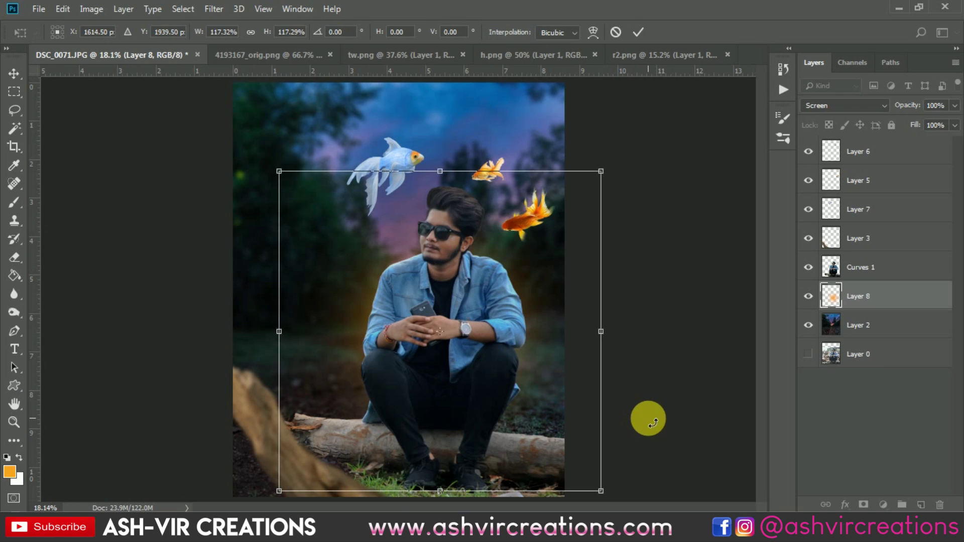
mouse_move(601, 332)
mouse_down()
mouse_move(762, 329)
mouse_move(599, 342)
mouse_up()
scroll(509, 340, down, 2)
mouse_move(475, 322)
mouse_down()
mouse_move(456, 327)
mouse_move(484, 330)
mouse_up()
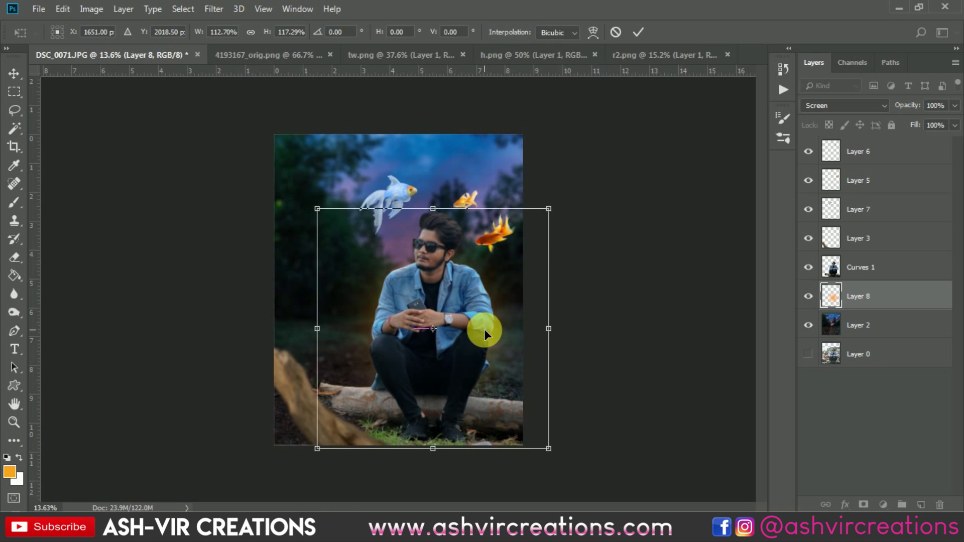
Change Layer 8's blend mode to Color Dodge at 74% opacity and apply the glow's transformation.
click(847, 106)
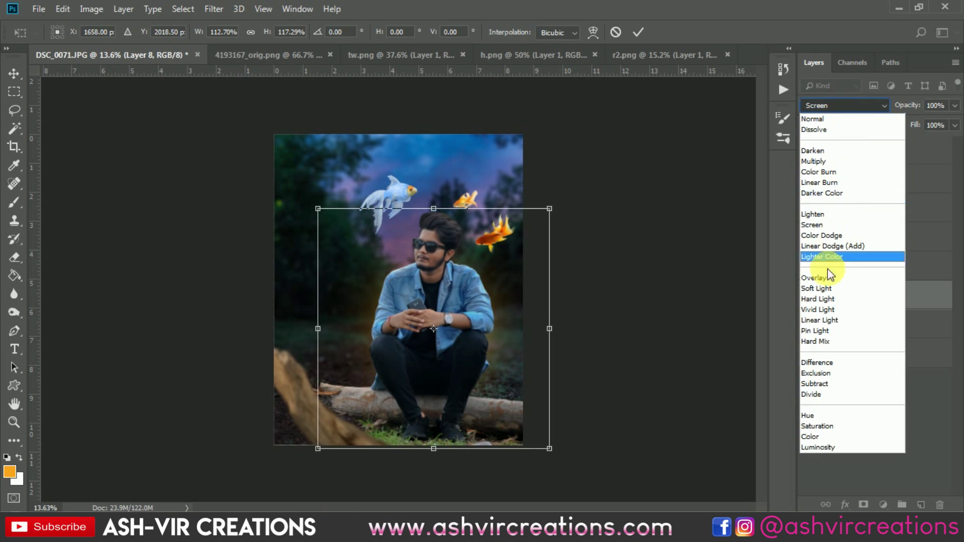
click(827, 236)
drag(906, 104, 882, 101)
mouse_move(465, 315)
mouse_down()
mouse_move(391, 341)
mouse_move(390, 287)
mouse_move(466, 324)
mouse_up()
key(Return)
Shift the hue of Layer 8's glow by +9 with Hue/Saturation.
scroll(466, 321, up, 5)
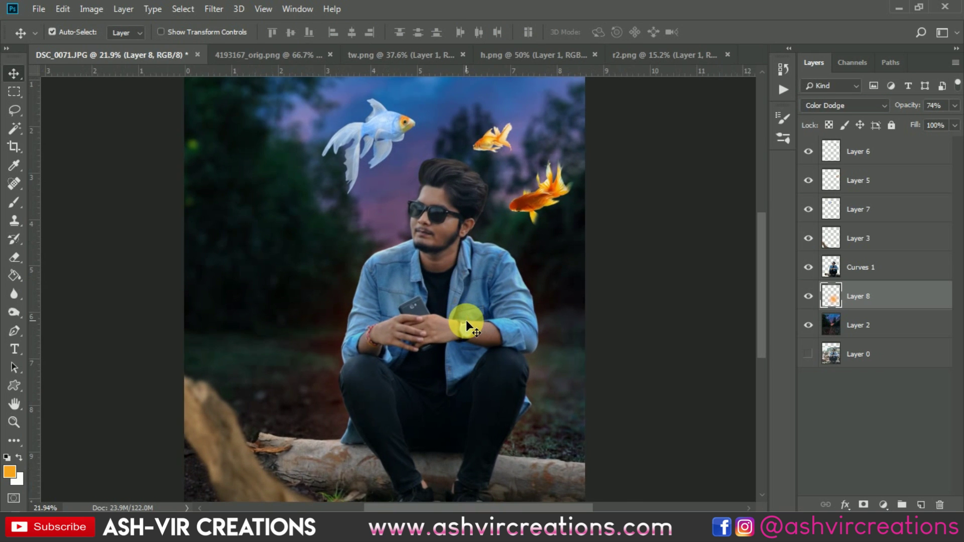
key(ctrl+u)
mouse_move(724, 248)
mouse_down()
mouse_move(645, 251)
mouse_move(731, 246)
mouse_up()
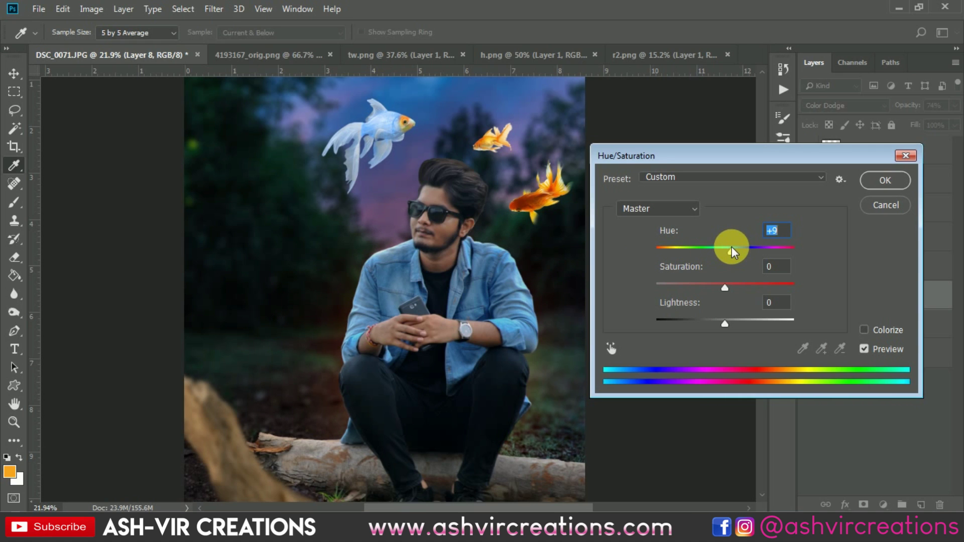
click(893, 175)
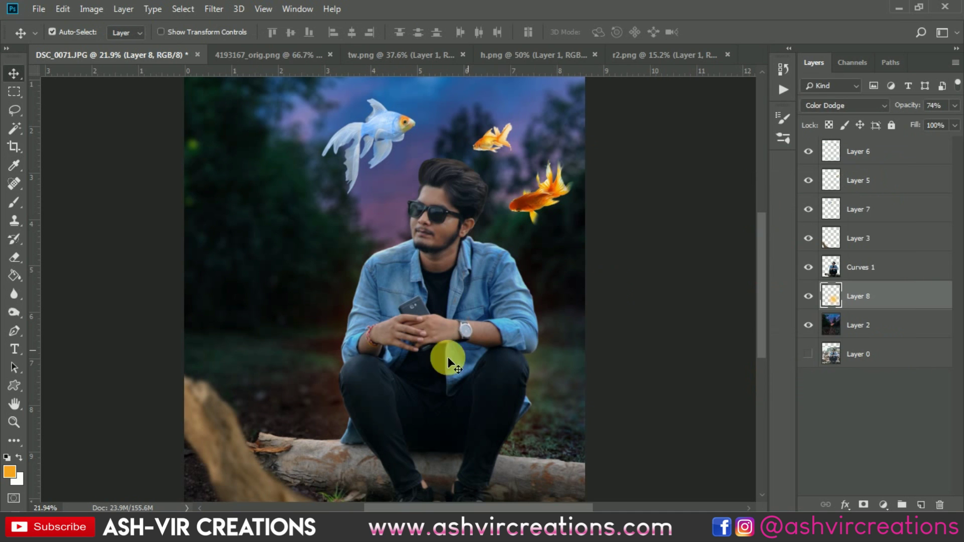
drag(343, 373, 313, 373)
key(ctrl+z)
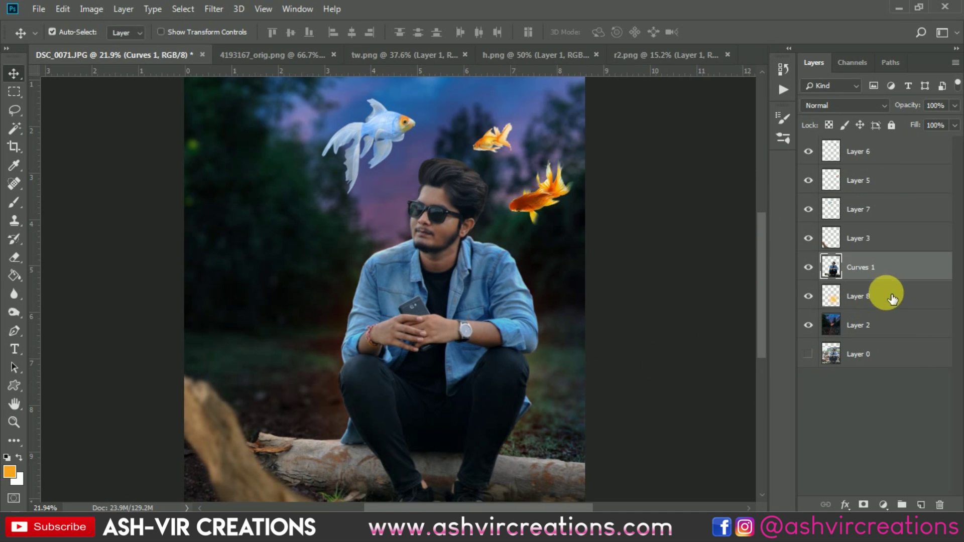
click(890, 297)
key(ctrl+y)
drag(517, 344, 489, 344)
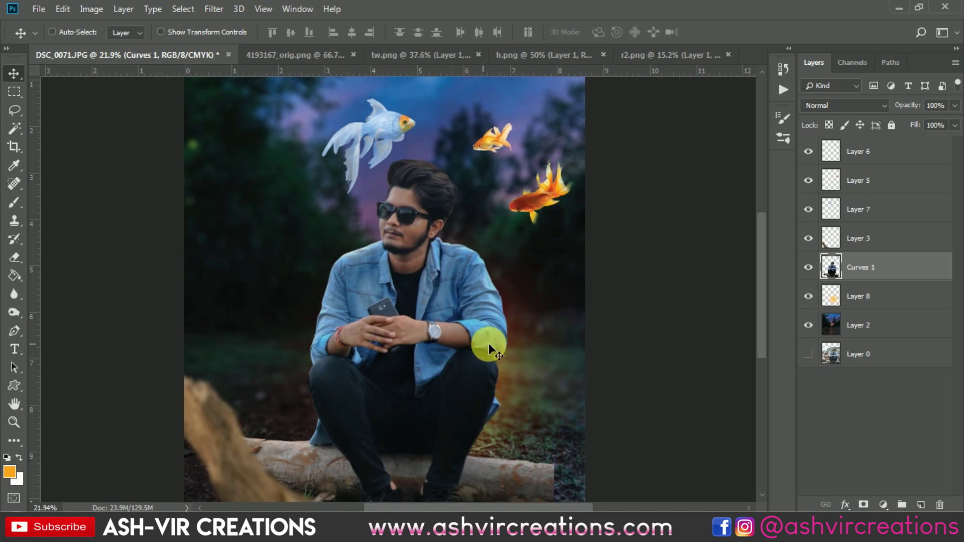
key(ctrl+z)
Reposition Layer 8's glow slightly behind the man's lower body and compare the image with that layer hidden and shown.
click(855, 296)
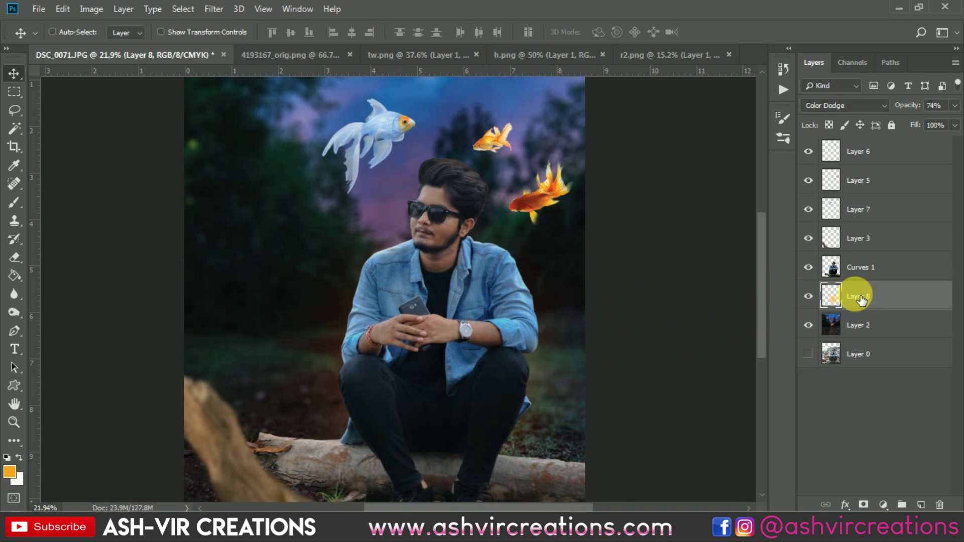
key(ctrl+t)
mouse_move(535, 383)
mouse_down()
mouse_move(474, 381)
mouse_move(523, 397)
mouse_move(532, 358)
mouse_move(517, 379)
mouse_up()
key(Return)
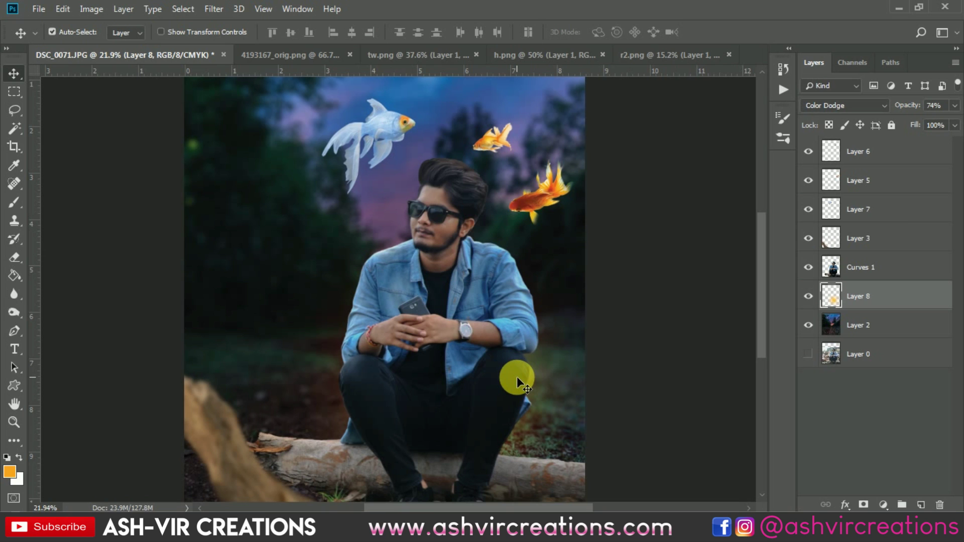
scroll(517, 377, down, 2)
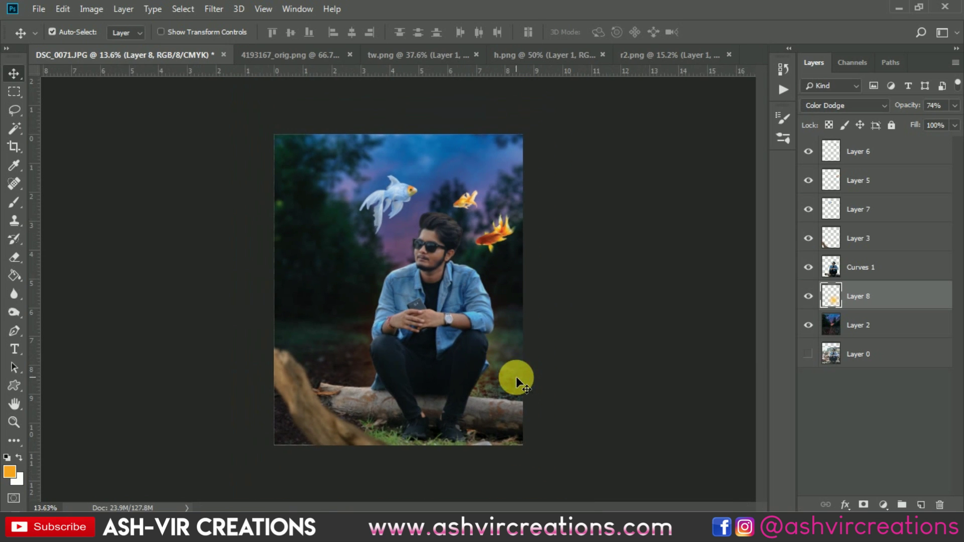
click(808, 296)
click(809, 297)
scroll(503, 358, up, 2)
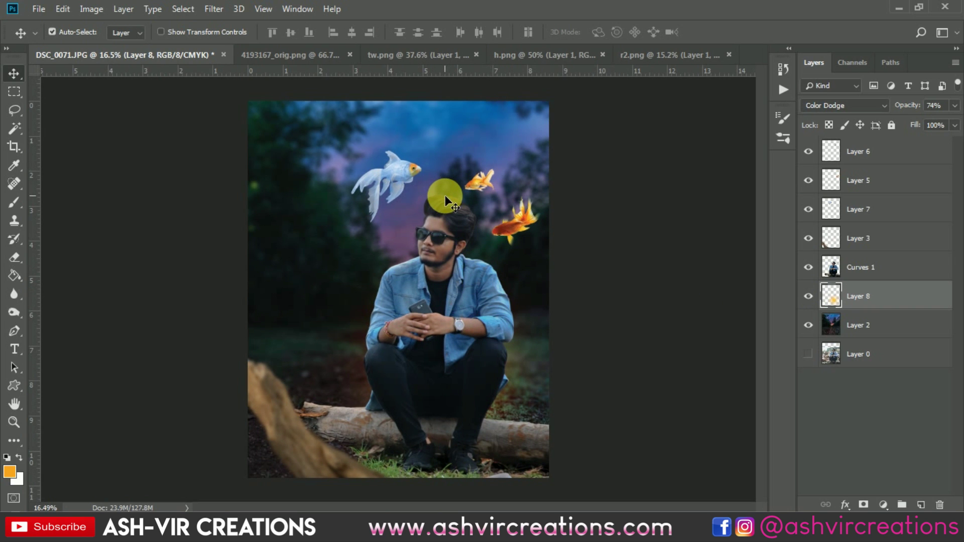
Try to brighten the blue goldfish by painting its sampled light blue on a new layer clipped to Layer 7, blended as Screen.
scroll(445, 195, up, 1)
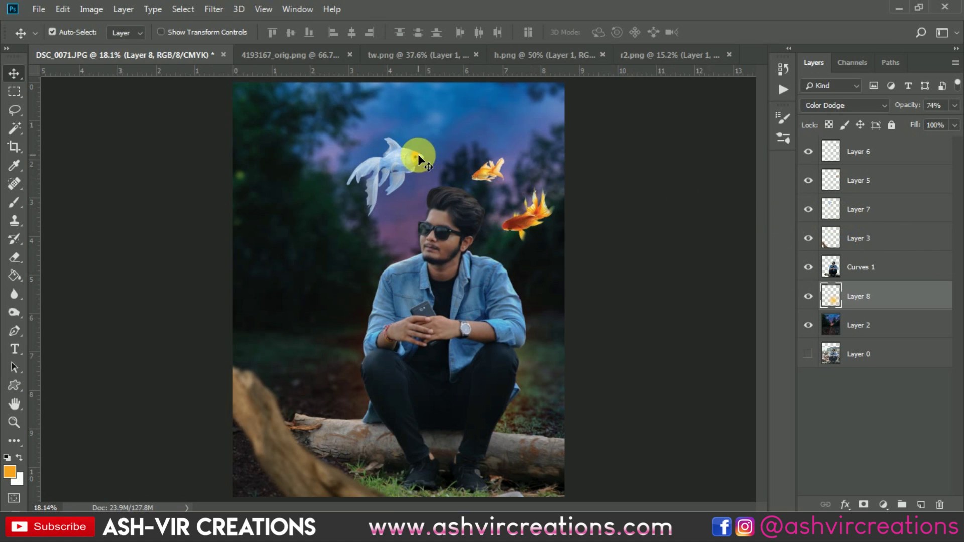
click(401, 157)
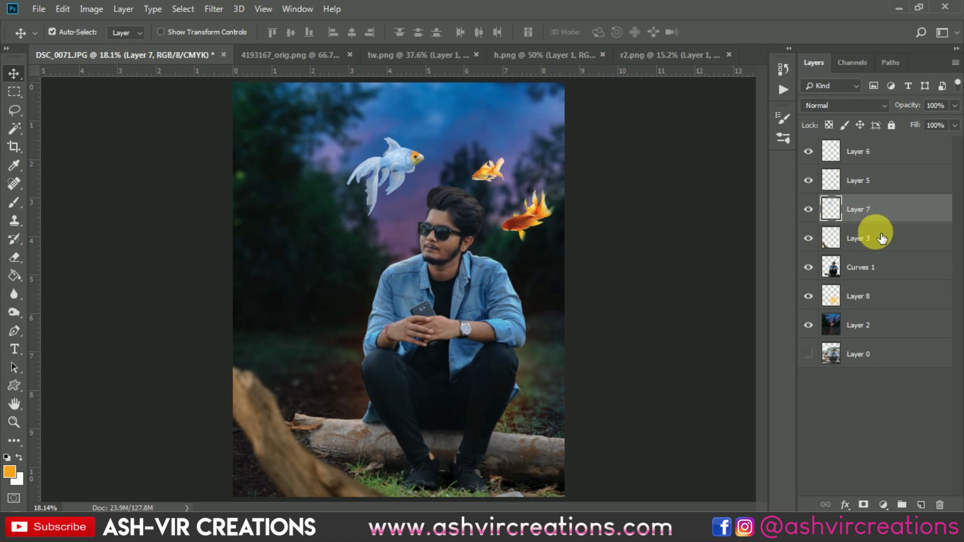
click(921, 505)
right_click(909, 214)
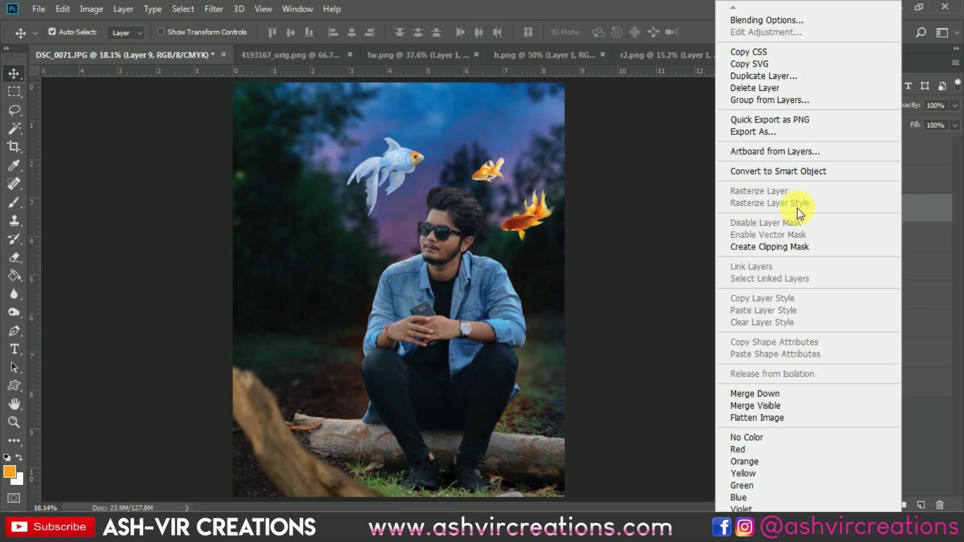
click(779, 247)
click(15, 205)
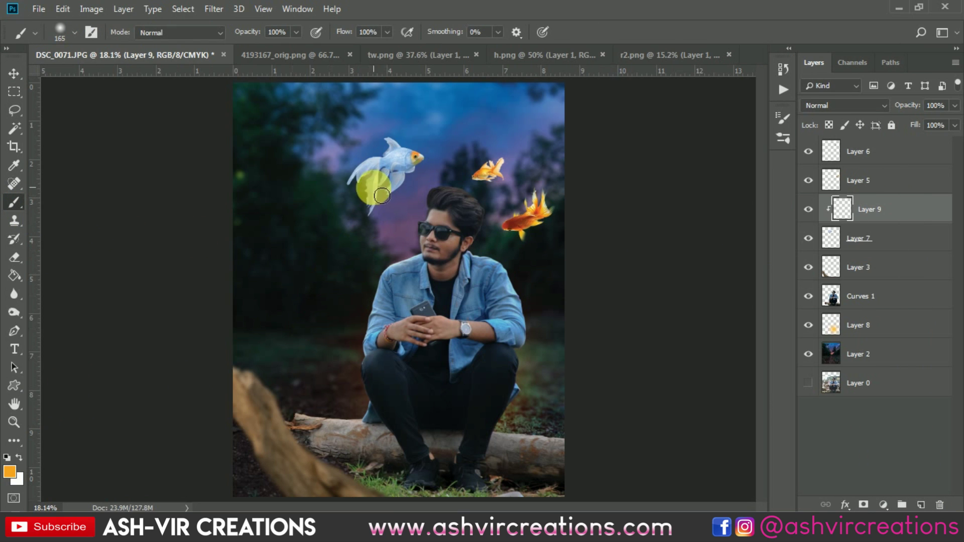
alt+click(410, 160)
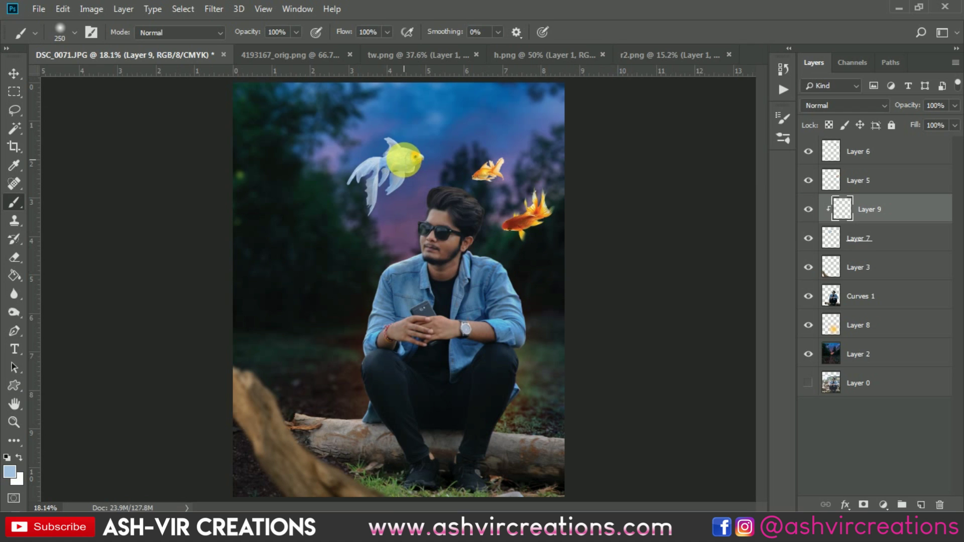
drag(403, 163, 394, 163)
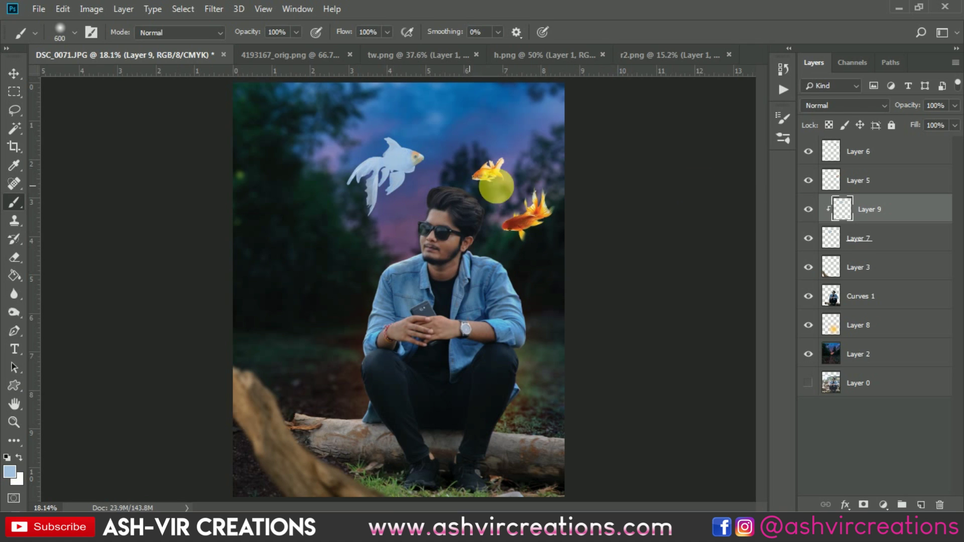
click(835, 107)
click(831, 215)
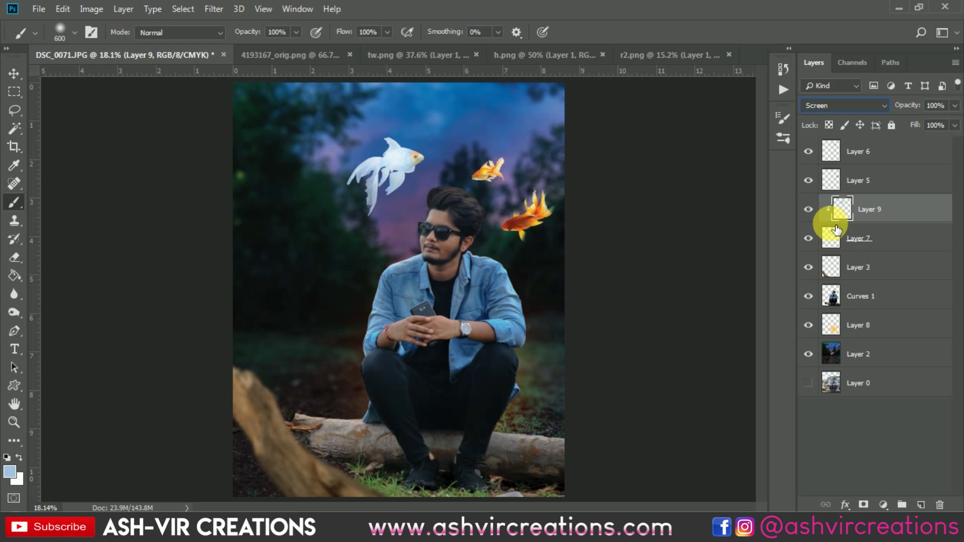
key(ctrl+u)
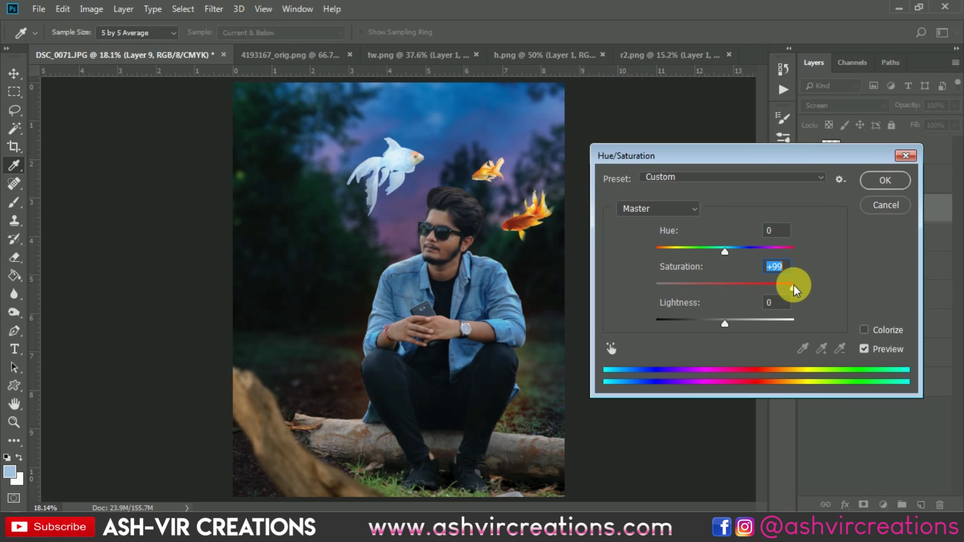
drag(766, 294, 820, 297)
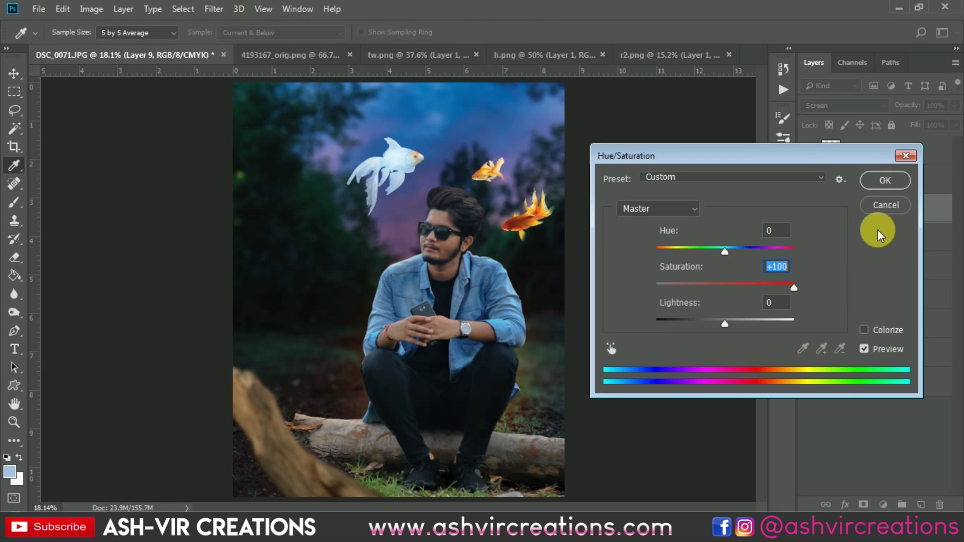
mouse_move(723, 249)
mouse_down()
mouse_move(757, 251)
mouse_move(707, 251)
mouse_move(725, 252)
mouse_up()
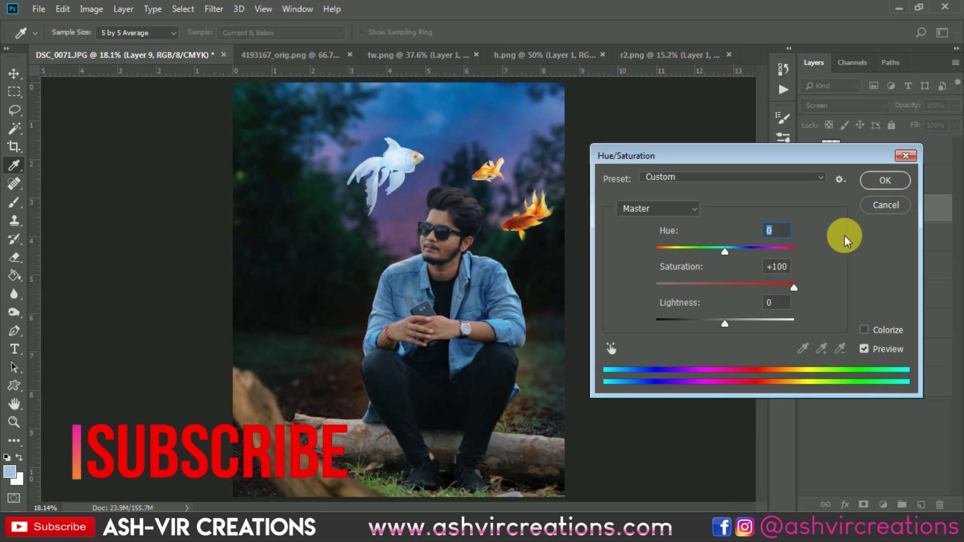
click(874, 206)
click(881, 214)
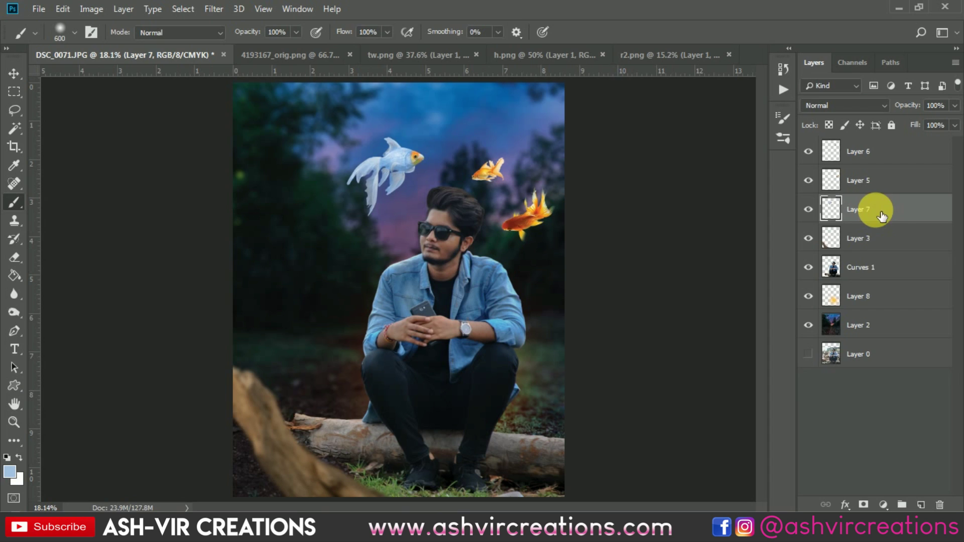
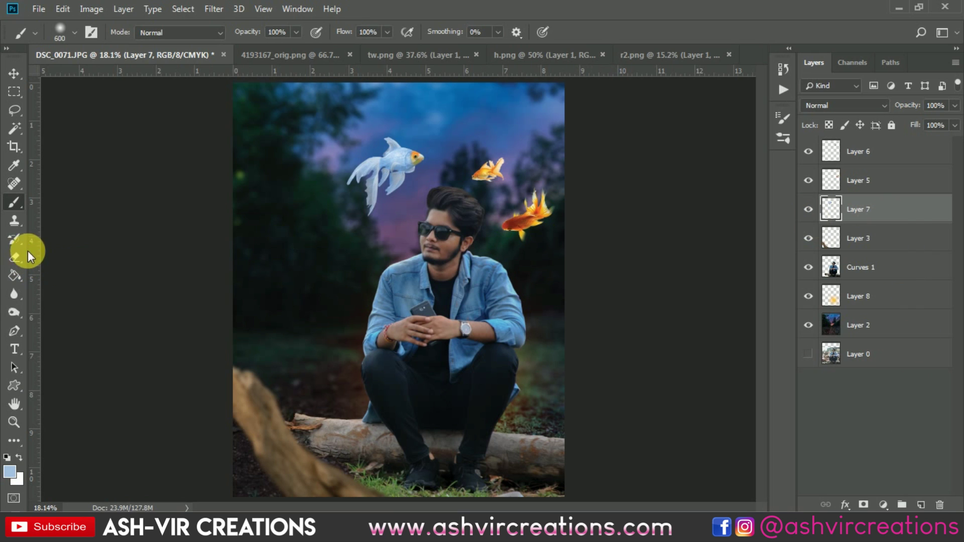
Set the foreground color to a fully saturated bright cyan.
click(10, 472)
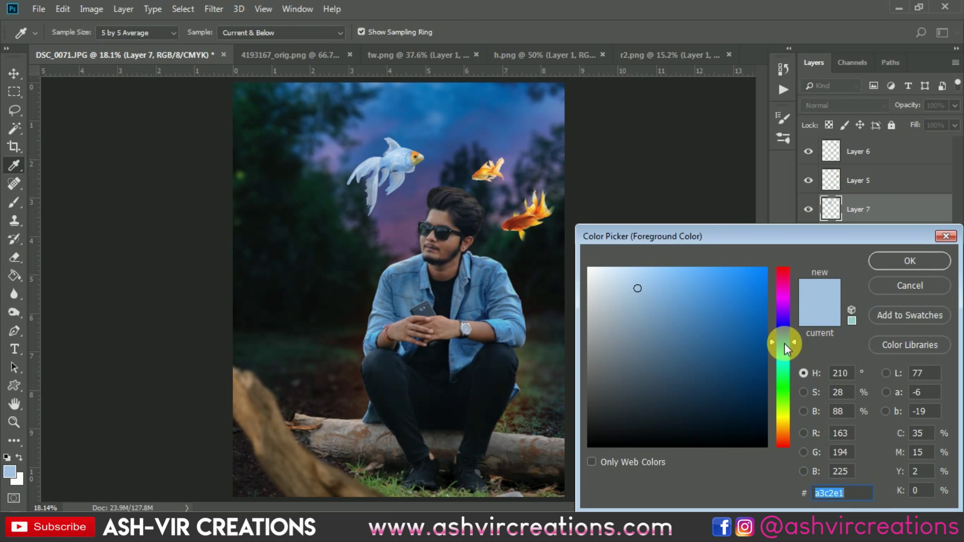
drag(784, 342, 785, 349)
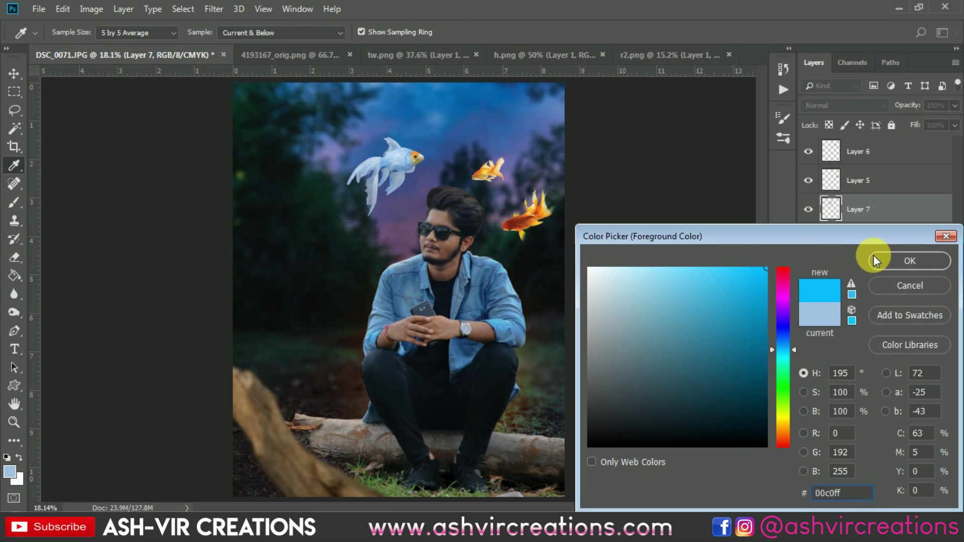
drag(728, 269, 752, 267)
drag(791, 354, 793, 353)
click(908, 266)
Try painting cyan directly on the blue goldfish's Layer 7, blended as Screen and placed below Layer 3.
key(b)
drag(410, 195, 381, 165)
click(809, 106)
click(814, 224)
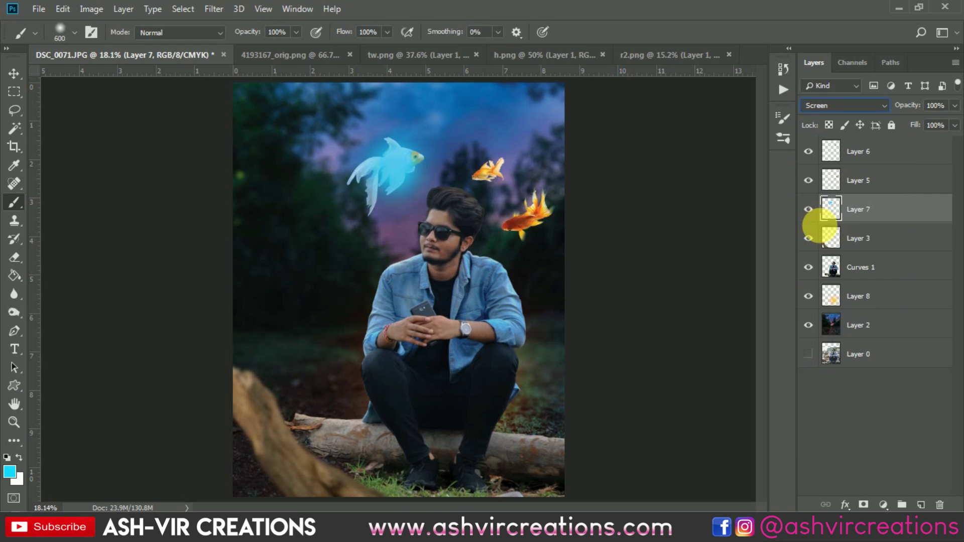
drag(852, 220, 859, 240)
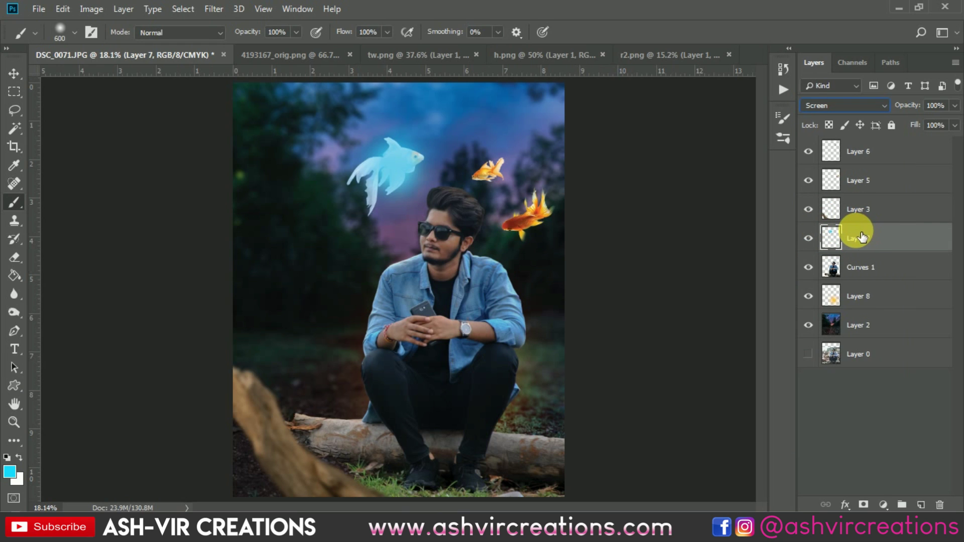
click(808, 238)
click(809, 238)
key(ctrl+z)
key(ctrl+z)
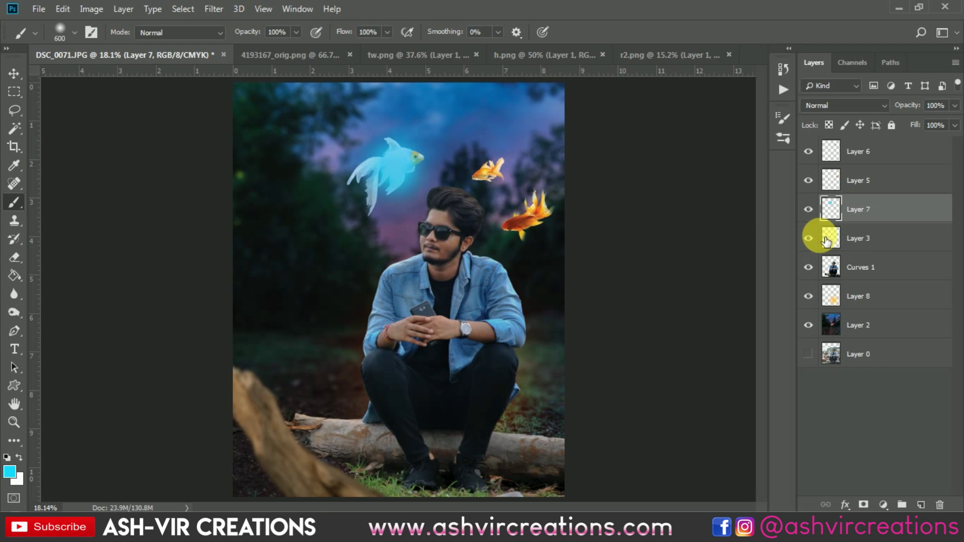
Paint a soft cyan glow over the blue goldfish on a new layer, blend it as Screen and place it below Layer 7.
click(921, 505)
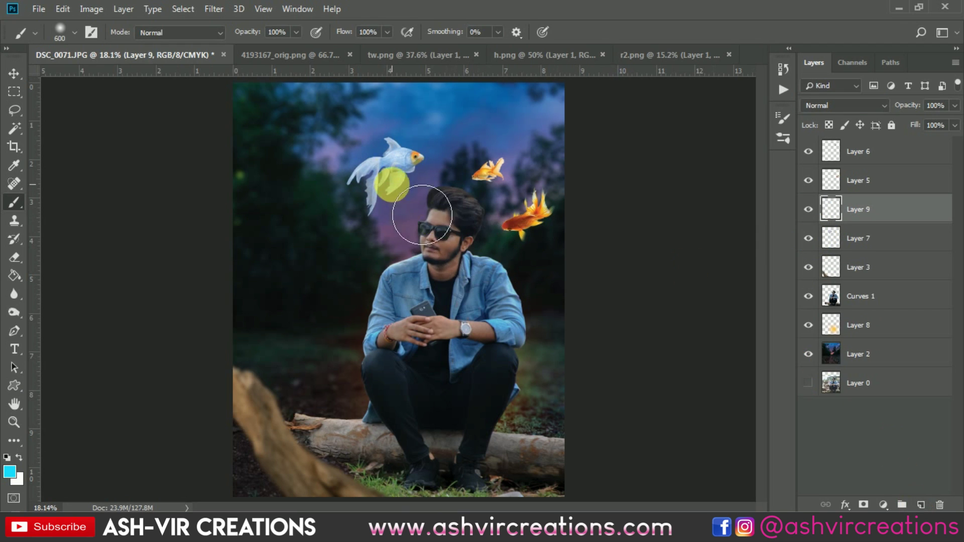
drag(422, 215, 391, 170)
click(852, 105)
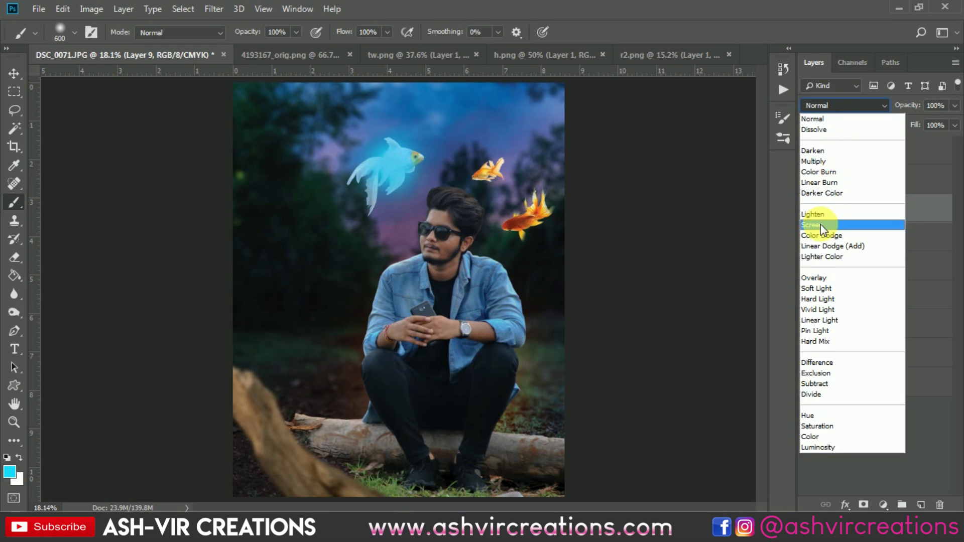
click(824, 226)
mouse_move(827, 231)
mouse_down()
mouse_move(881, 216)
mouse_move(883, 242)
mouse_up()
key(Down)
key(Down)
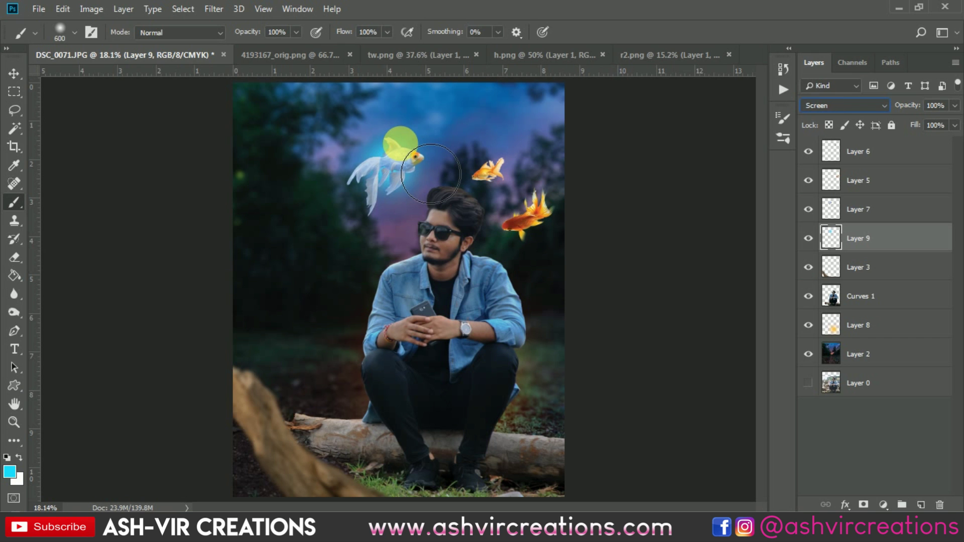
Stretch the cyan glow on Layer 9 to about 116% width behind the blue goldfish and apply the transformation.
click(13, 74)
scroll(391, 160, up, 4)
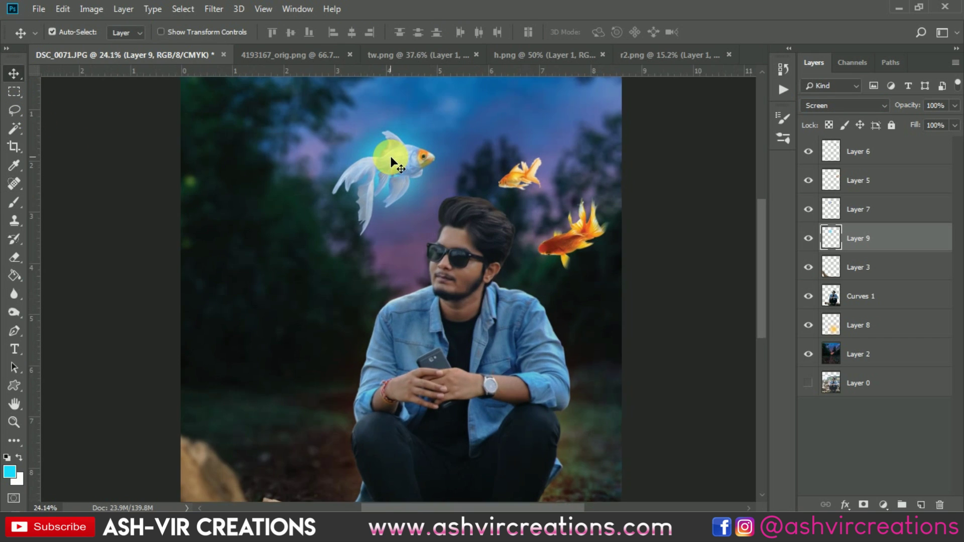
key(ctrl+t)
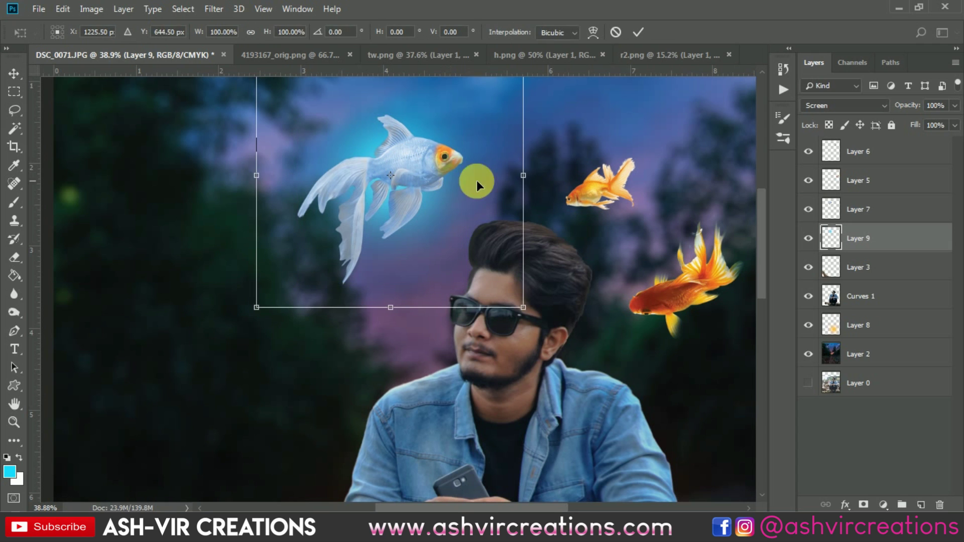
drag(525, 176, 579, 176)
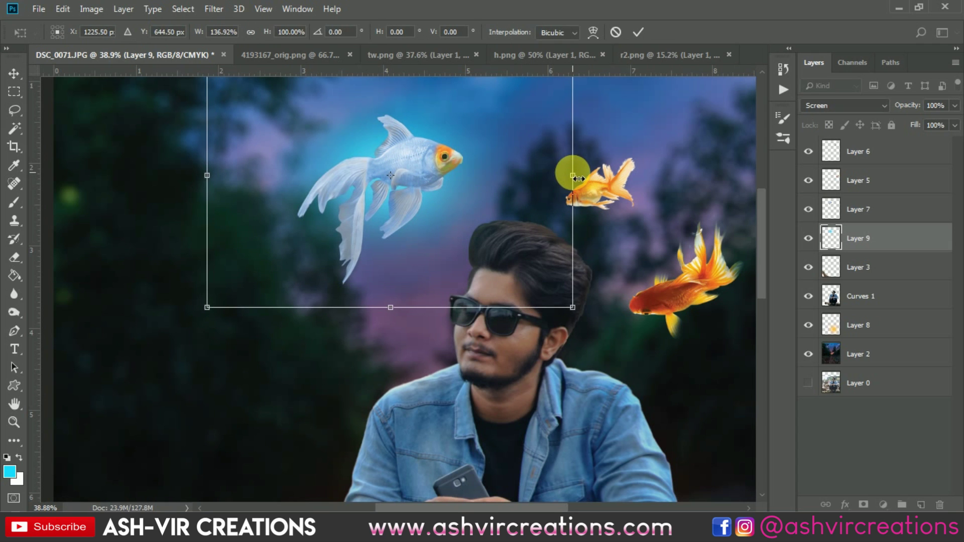
drag(576, 176, 546, 177)
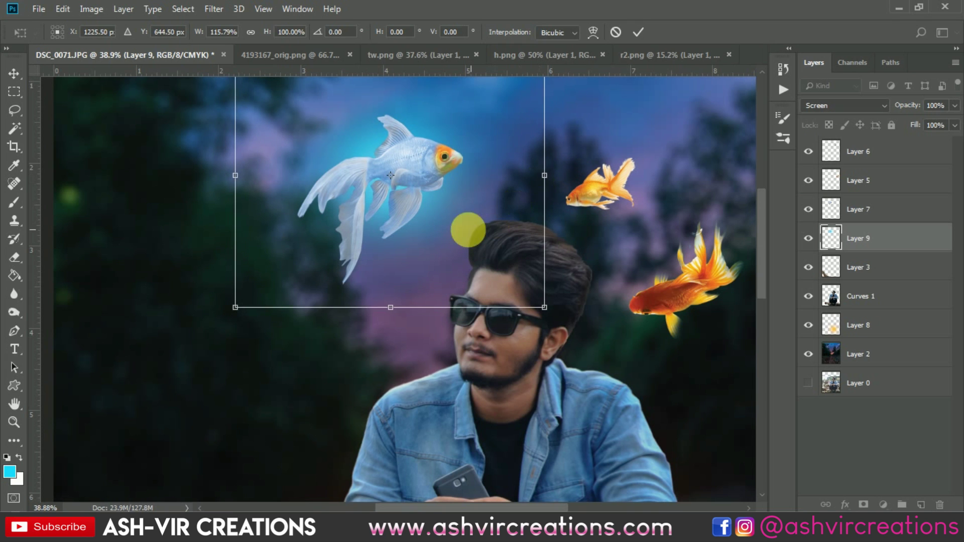
double_click(428, 167)
Add an Outer Glow to the blue goldfish on Layer 7 with 77% opacity and a size of 81 px.
click(860, 209)
right_click(860, 210)
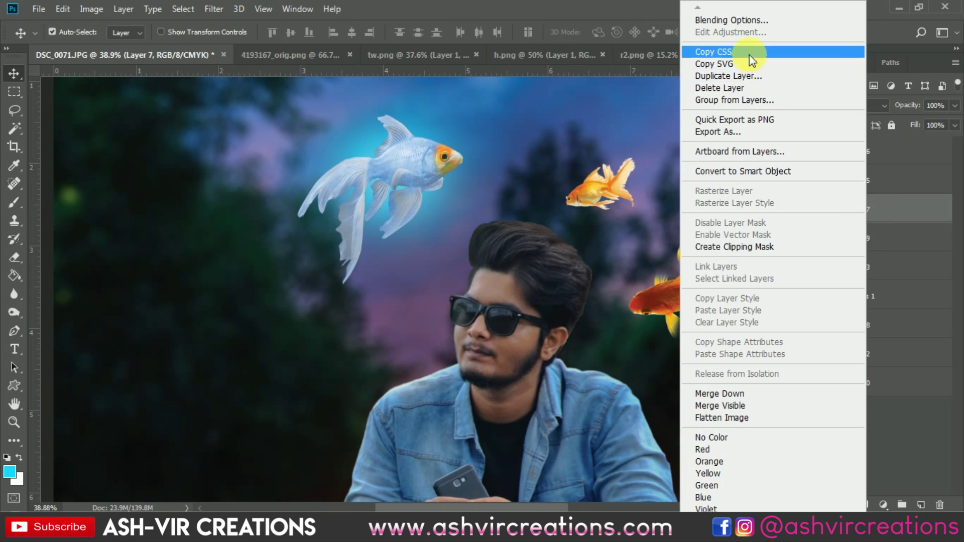
click(742, 26)
drag(613, 197, 841, 110)
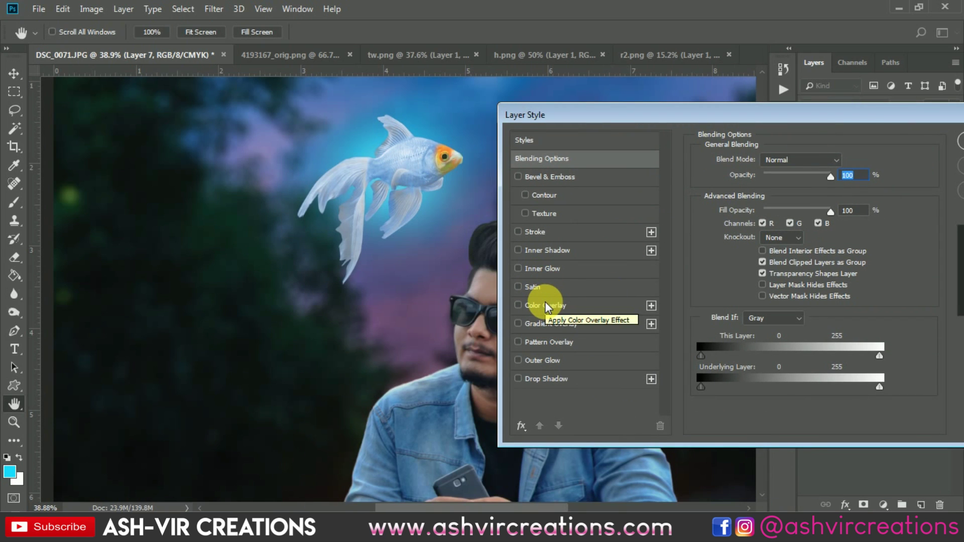
click(546, 360)
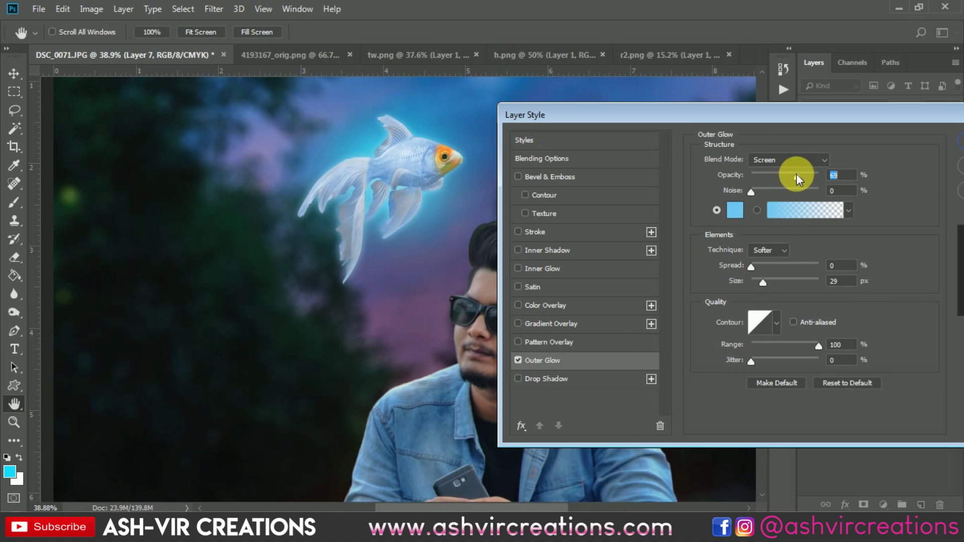
drag(767, 176, 803, 175)
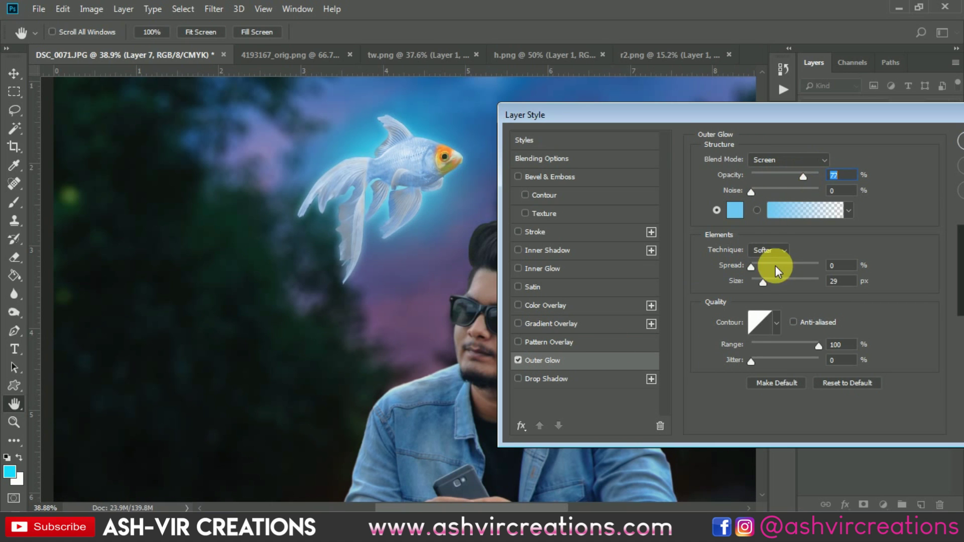
mouse_move(770, 282)
mouse_down()
mouse_move(784, 283)
mouse_move(776, 282)
mouse_up()
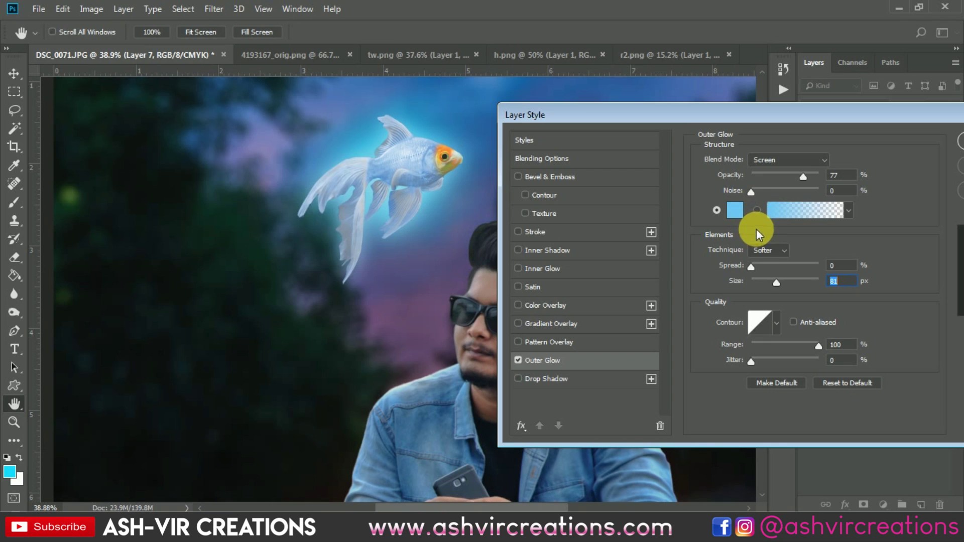
Change the Outer Glow color to a soft cyan-blue and apply the layer style to Layer 7.
click(736, 210)
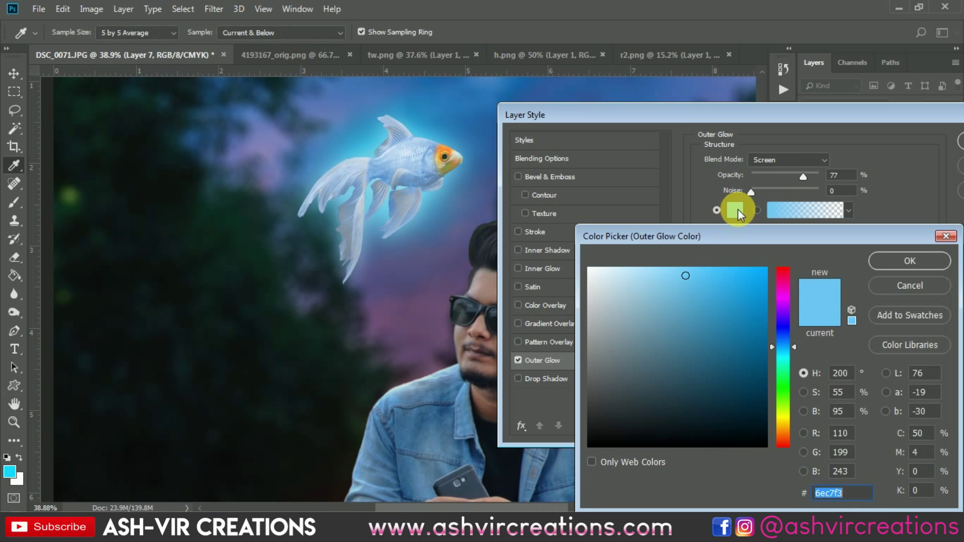
click(718, 275)
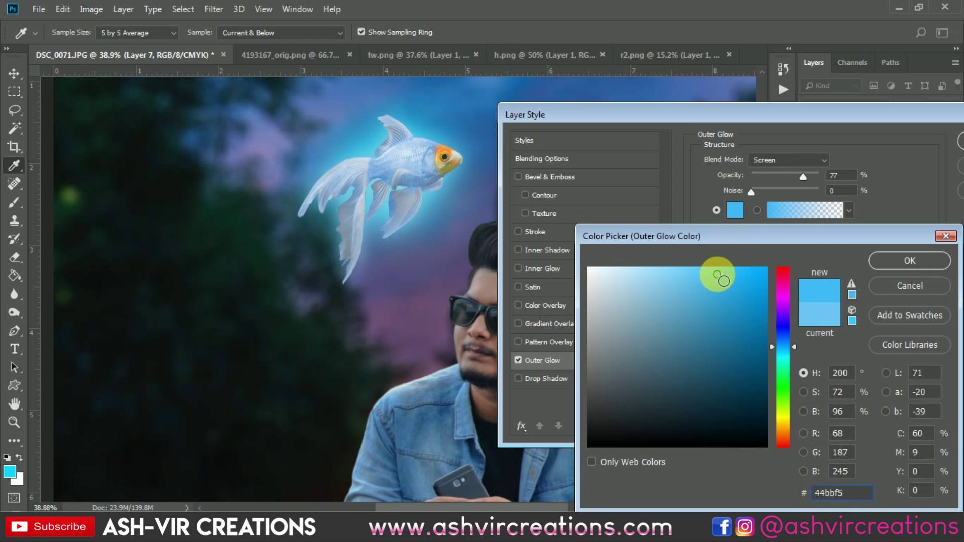
mouse_move(718, 275)
mouse_down()
mouse_move(693, 277)
mouse_move(691, 289)
mouse_up()
click(789, 348)
drag(789, 347, 795, 350)
click(901, 252)
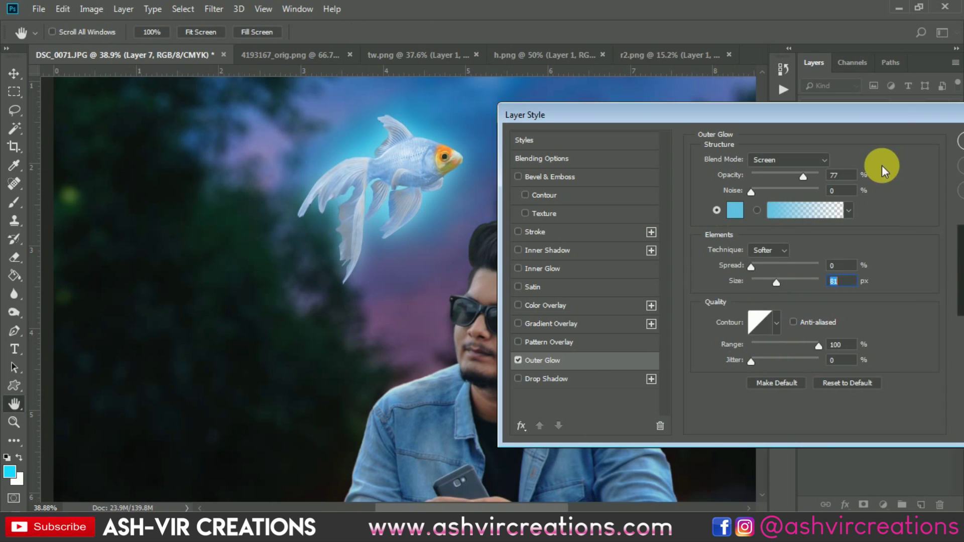
drag(915, 112, 736, 155)
click(831, 176)
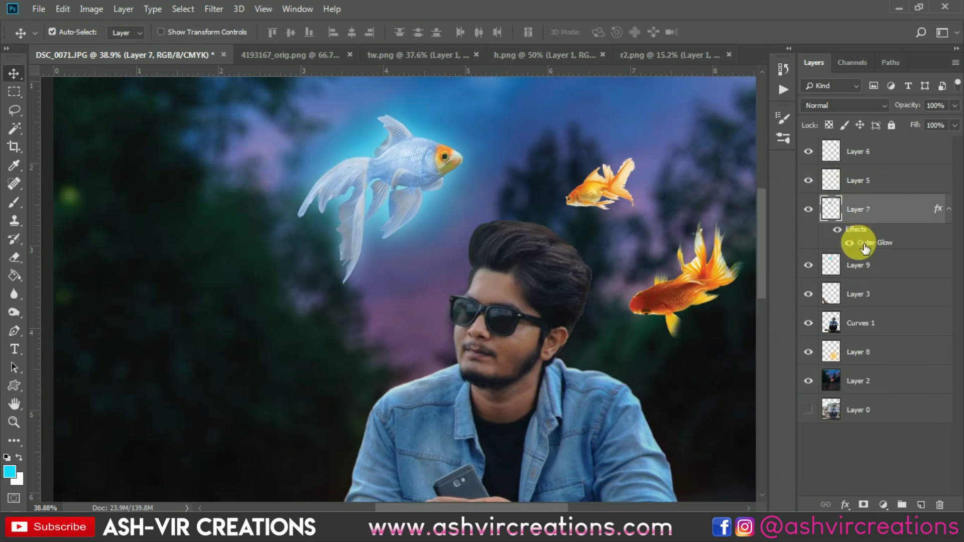
Compare the image with the cyan glow on Layer 9 hidden and shown, and select that layer.
click(809, 265)
click(809, 265)
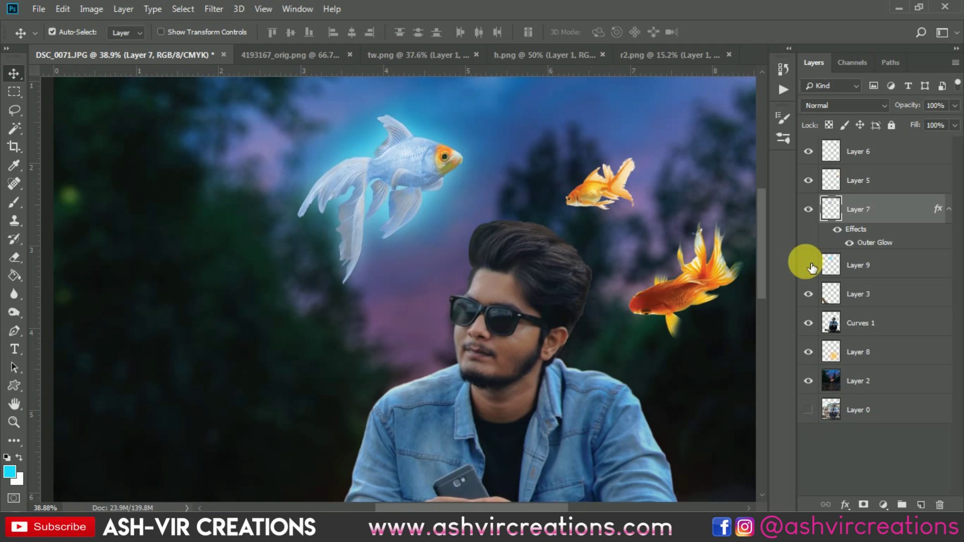
click(809, 265)
click(810, 265)
click(849, 265)
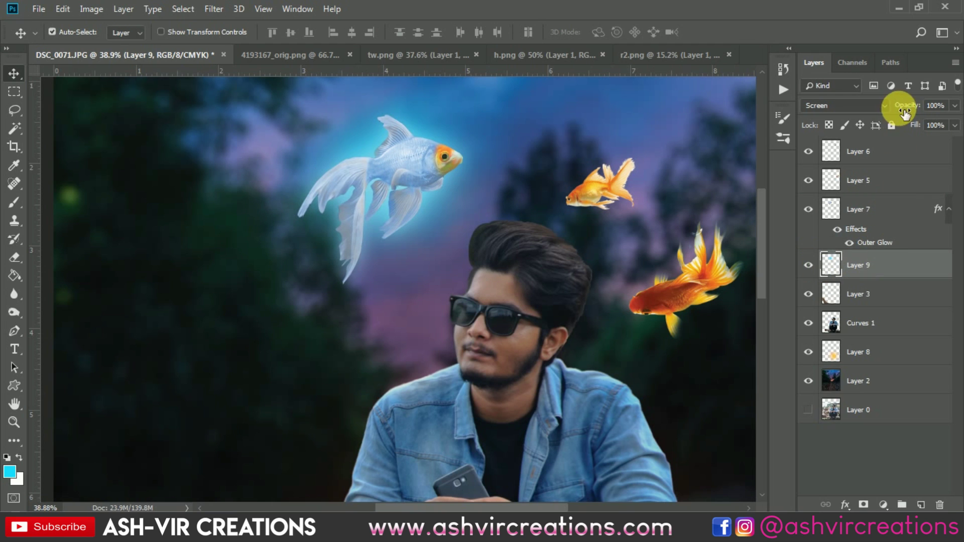
Reduce the opacity of the cyan glow on Layer 9 to 51% and check the softer glow around the blue goldfish.
drag(909, 107, 878, 111)
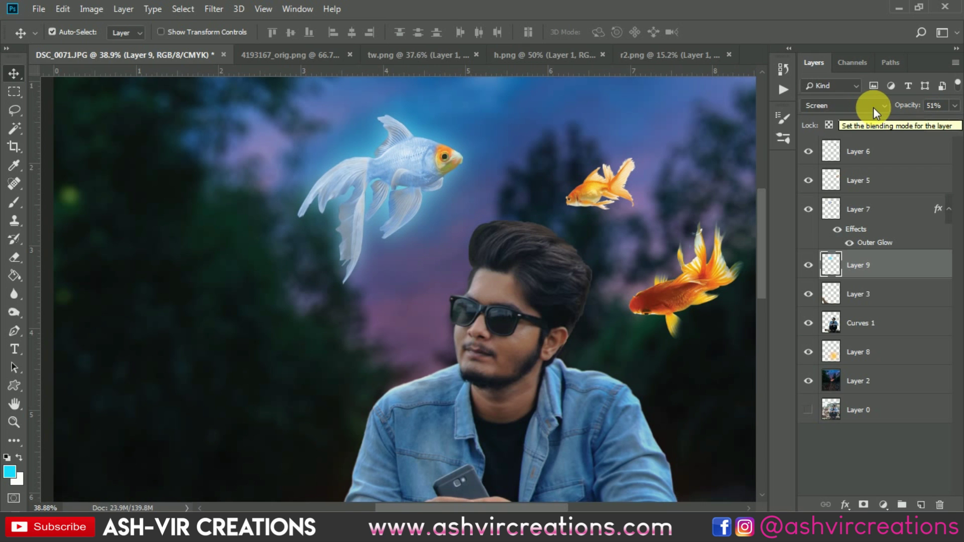
key(ctrl+plus)
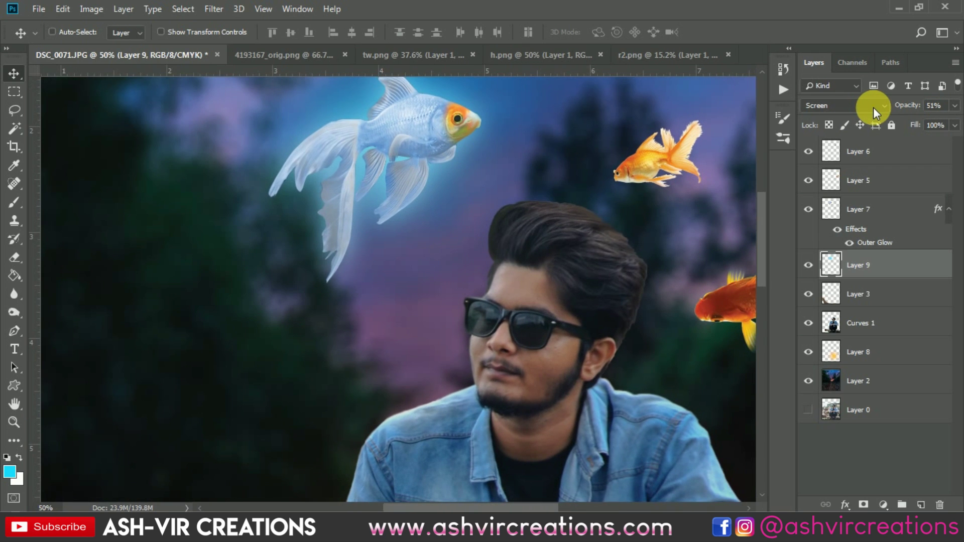
key(ctrl+minus)
key(ctrl+minus)
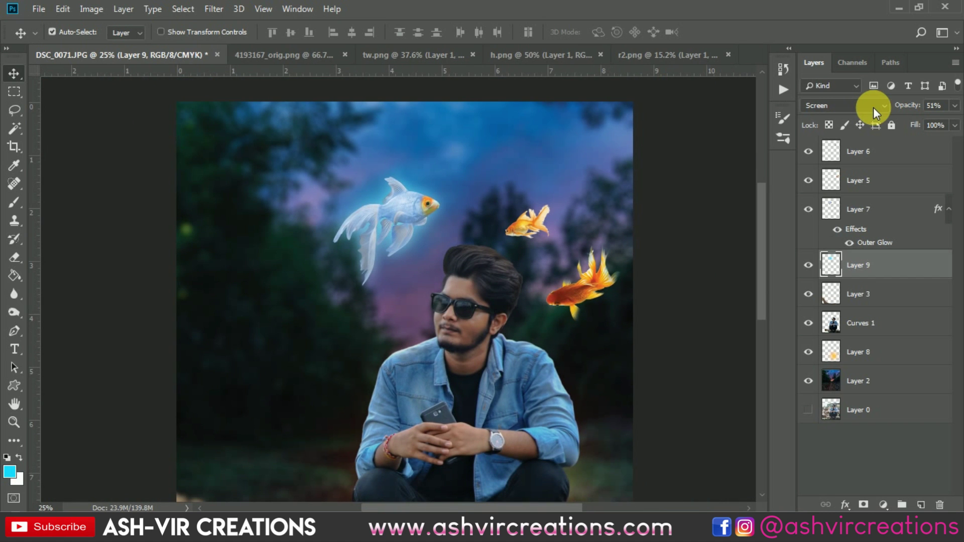
key(ctrl+plus)
key(ctrl+plus)
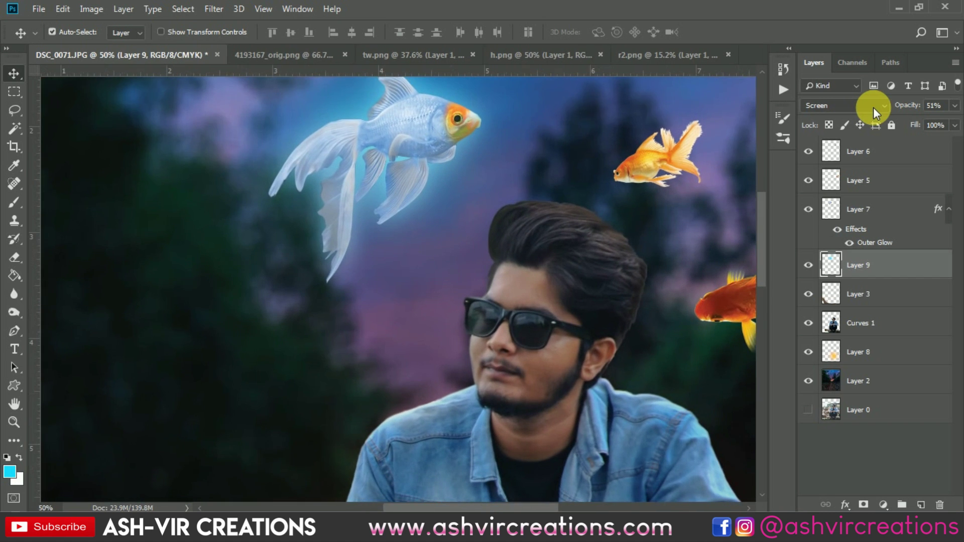
scroll(543, 151, up, 3)
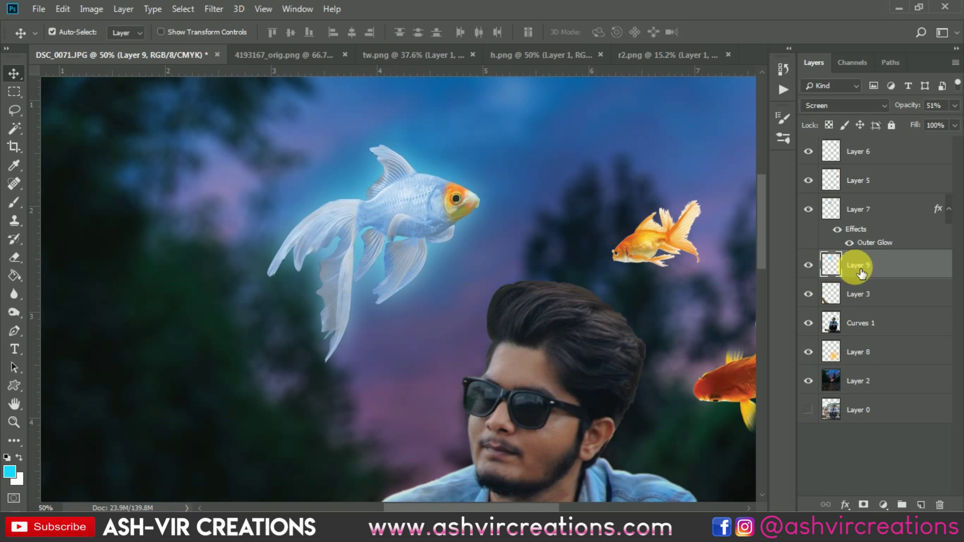
Start a Hue/Saturation adjustment on the blue goldfish's Layer 7 and set the Reds saturation to -73.
click(860, 216)
key(ctrl+u)
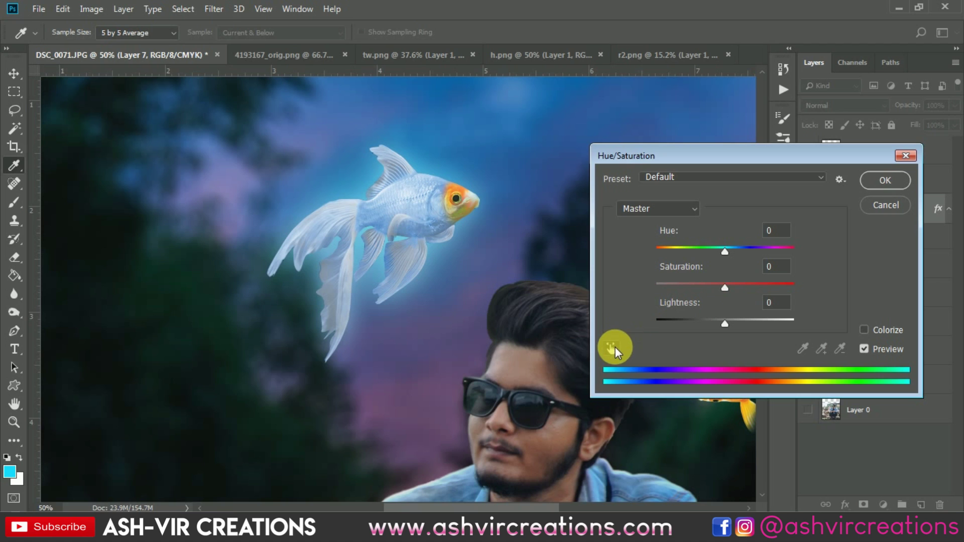
click(642, 211)
click(642, 228)
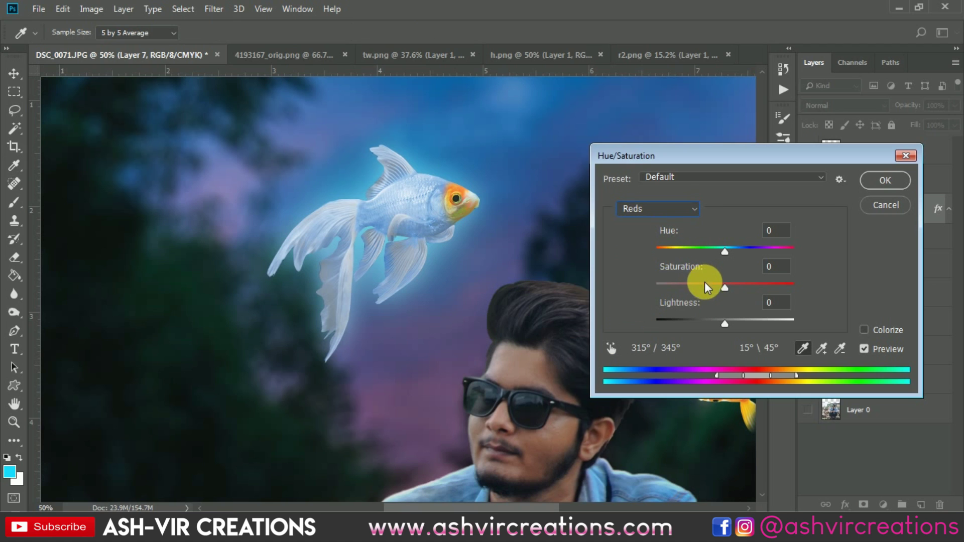
drag(704, 284, 658, 285)
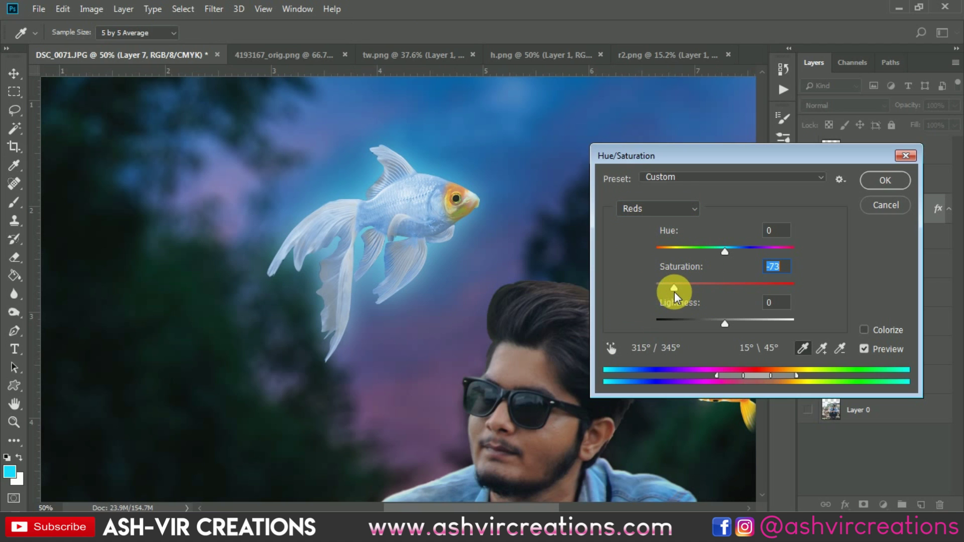
Adjust the saturation of the Yellows for the blue goldfish and apply the Hue/Saturation adjustment to Layer 7.
click(661, 213)
click(648, 248)
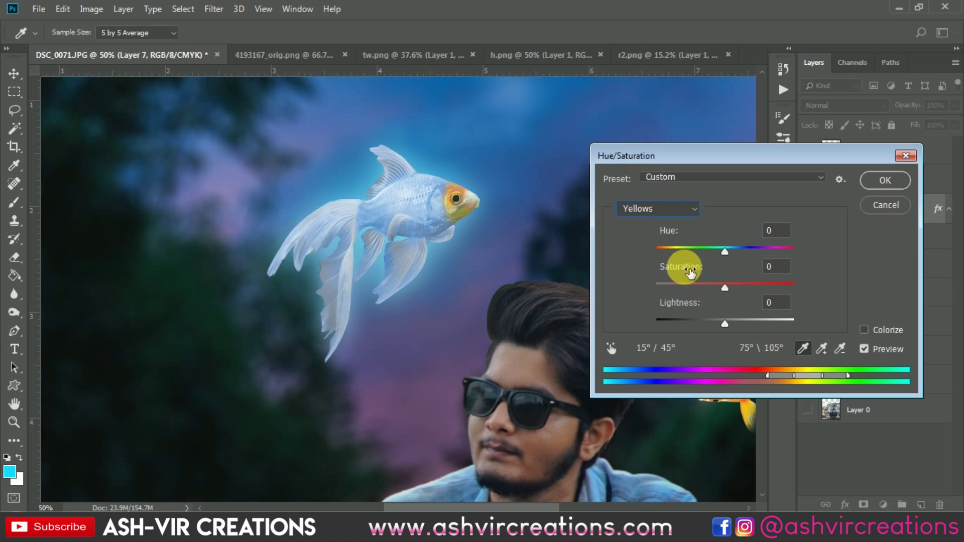
drag(695, 286, 722, 287)
click(880, 178)
key(ctrl+0)
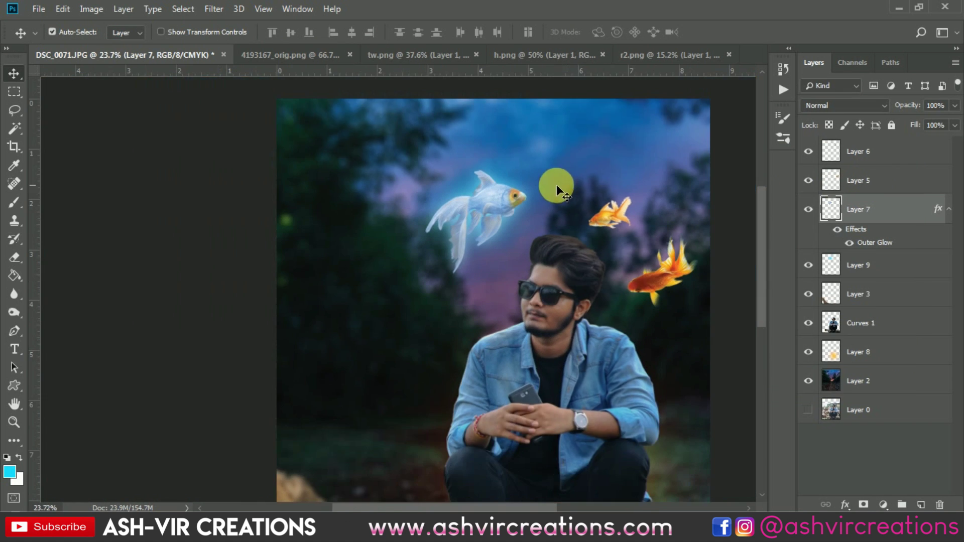
scroll(556, 186, down, 5)
scroll(486, 171, up, 9)
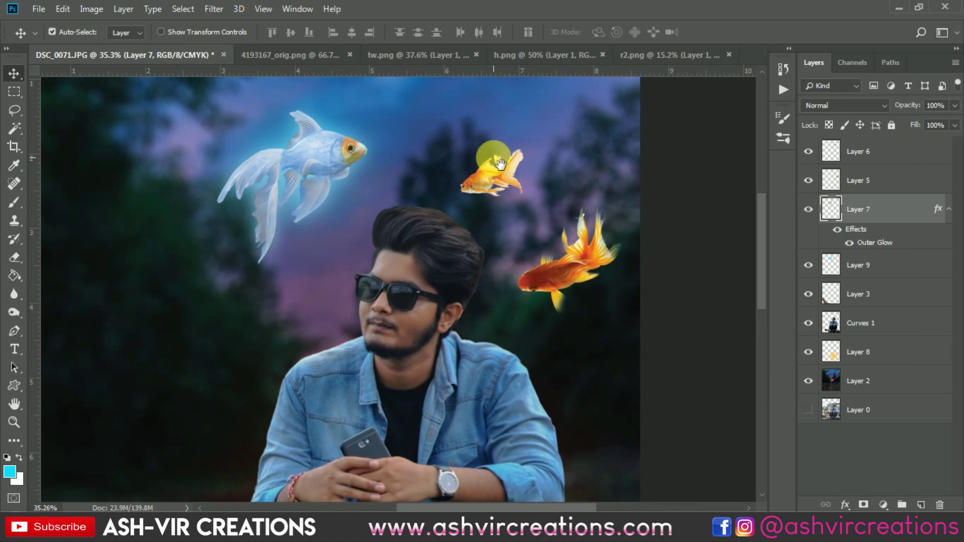
drag(501, 163, 492, 196)
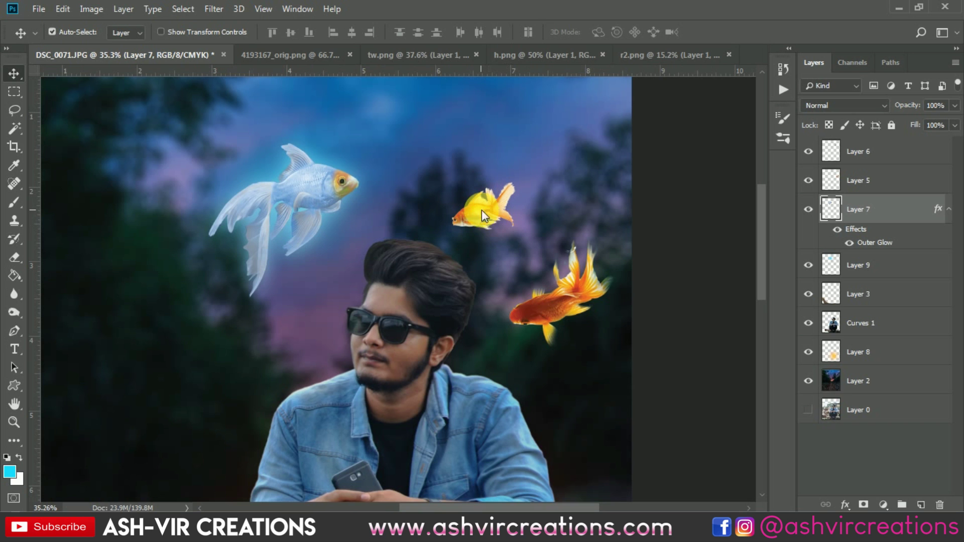
click(486, 214)
scroll(457, 222, up, 5)
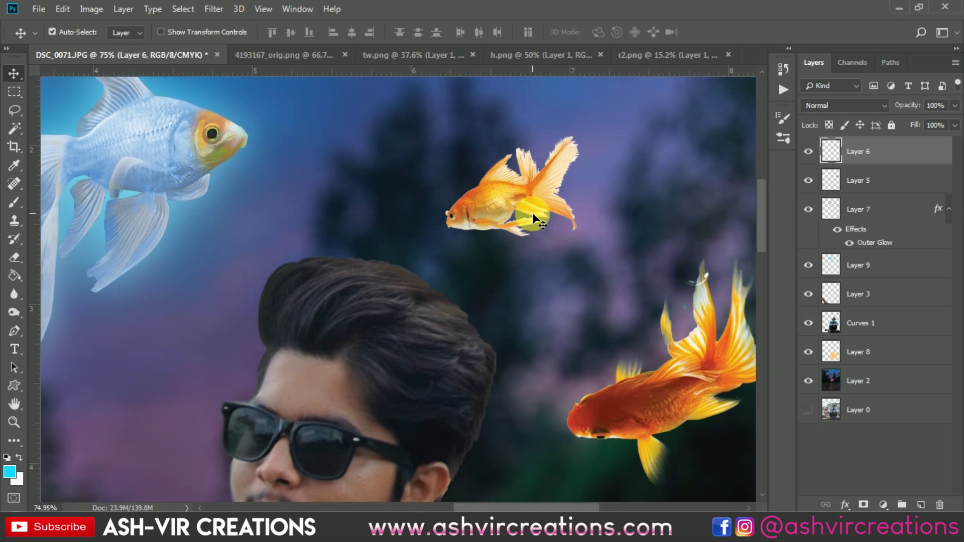
scroll(543, 191, up, 3)
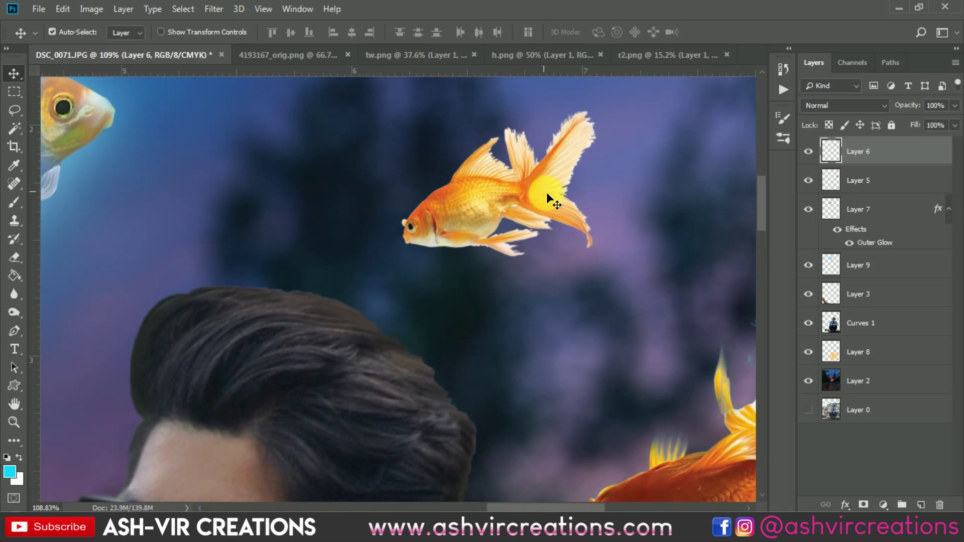
drag(856, 231, 857, 157)
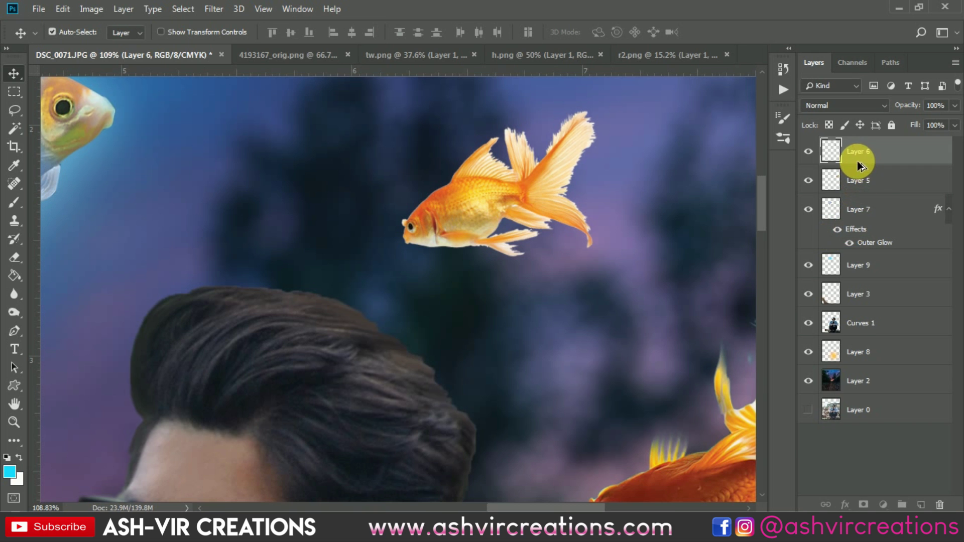
drag(628, 187, 477, 223)
click(613, 215)
click(860, 151)
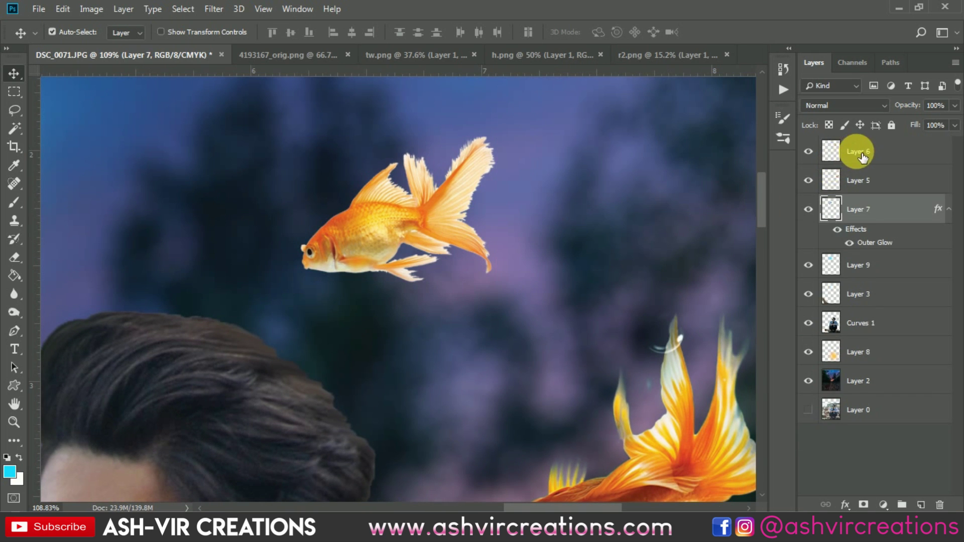
right_click(867, 150)
click(604, 275)
scroll(604, 274, down, 4)
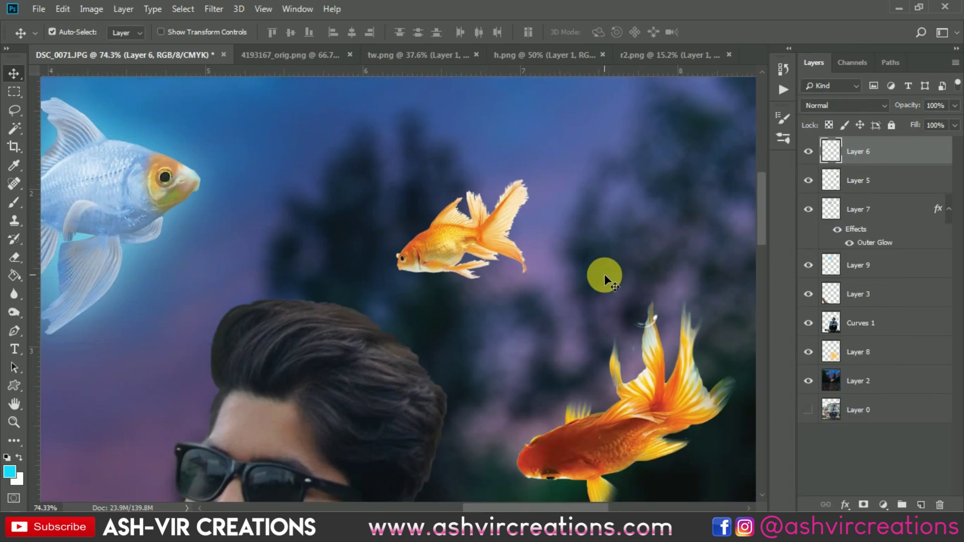
Select the large goldfish's layer and add an Outer Glow layer style to it.
drag(632, 320, 572, 190)
click(547, 307)
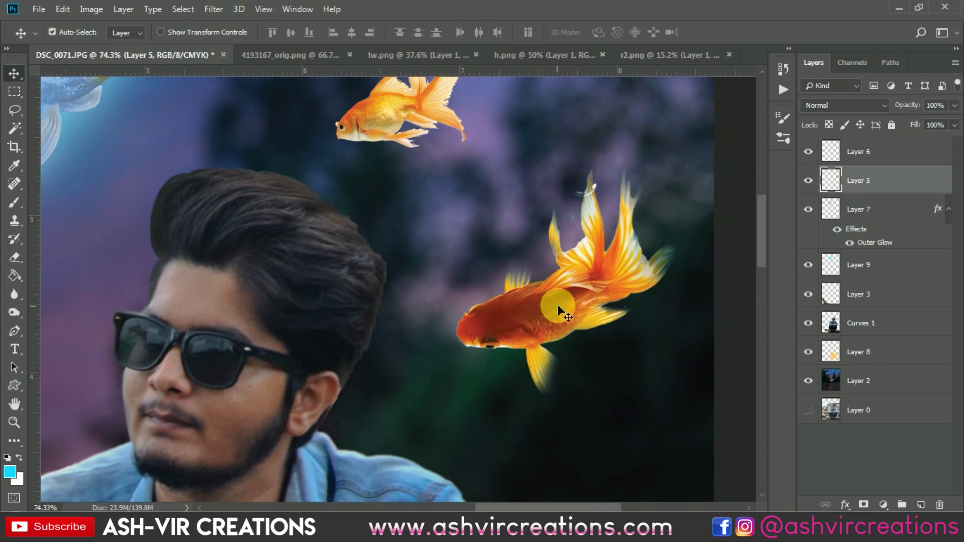
right_click(893, 173)
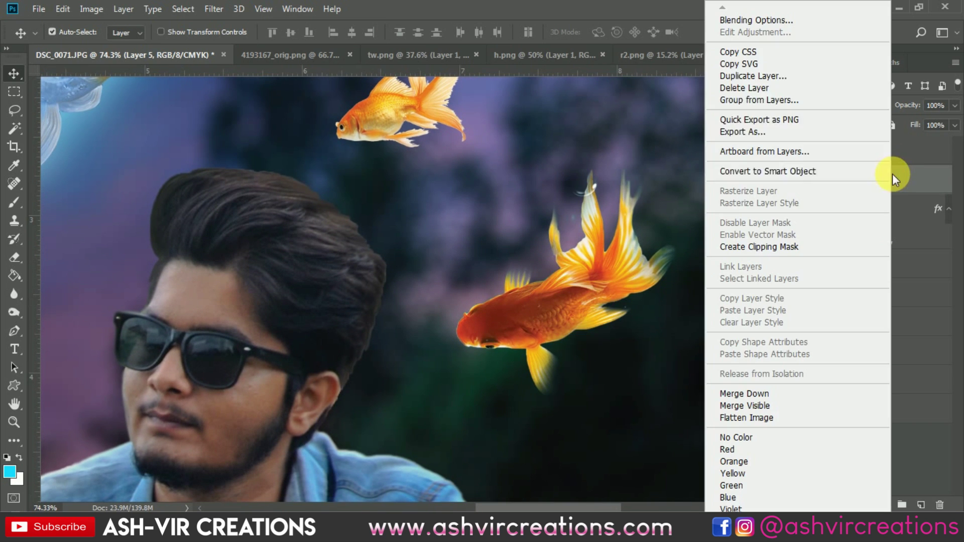
click(763, 21)
drag(635, 153, 883, 86)
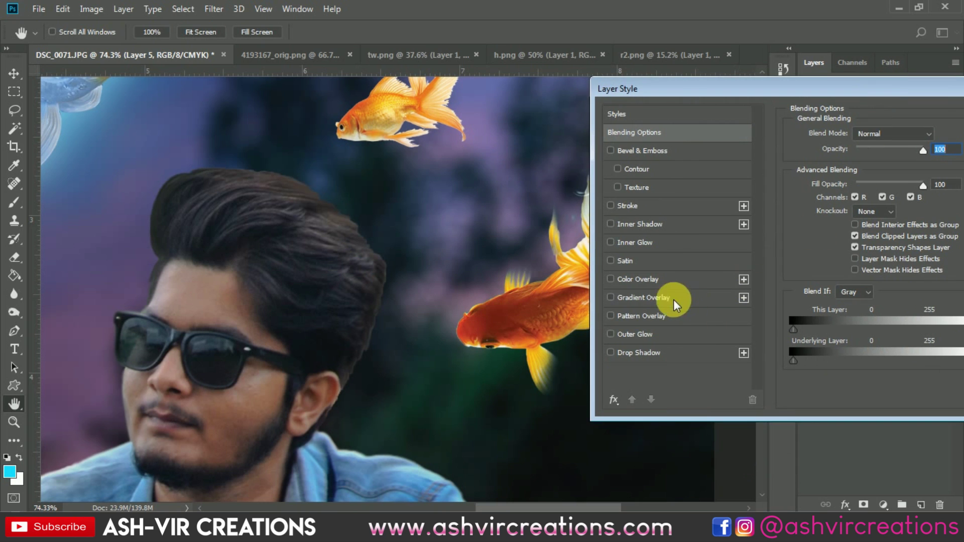
click(625, 336)
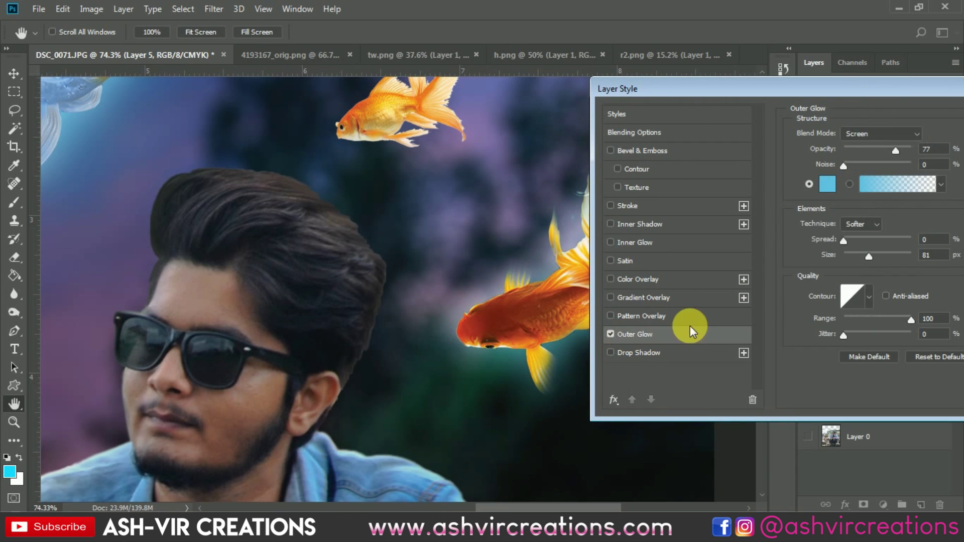
drag(846, 86, 212, 205)
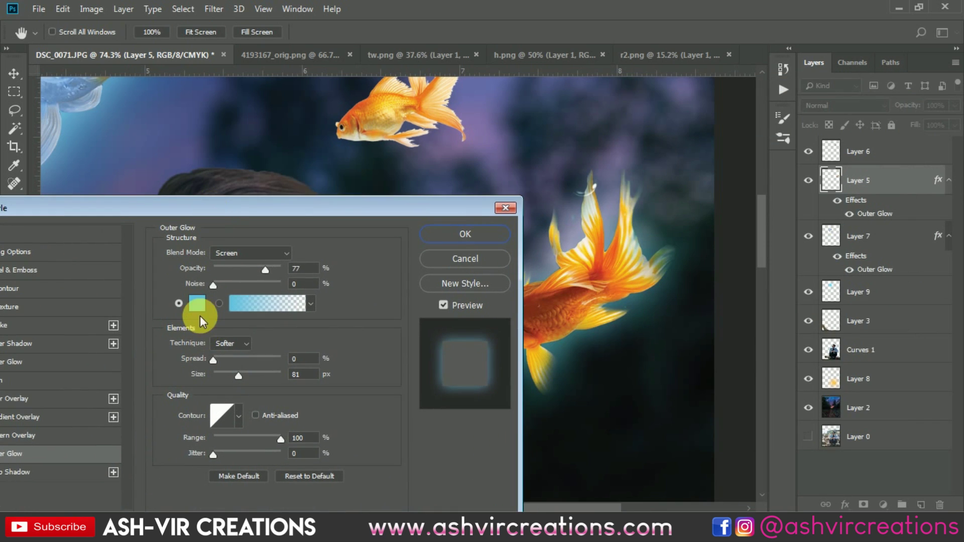
Change the large goldfish's outer glow color to a bright orange.
click(197, 303)
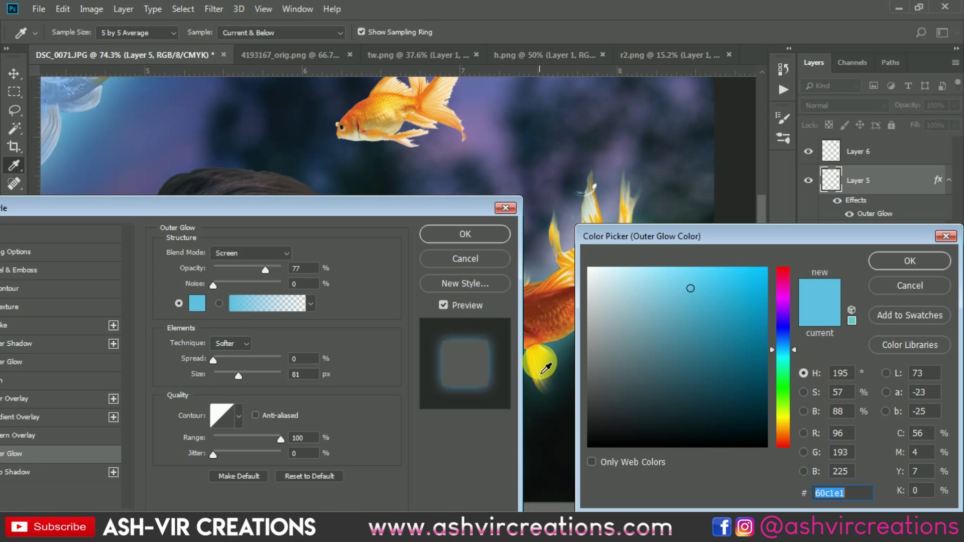
click(542, 358)
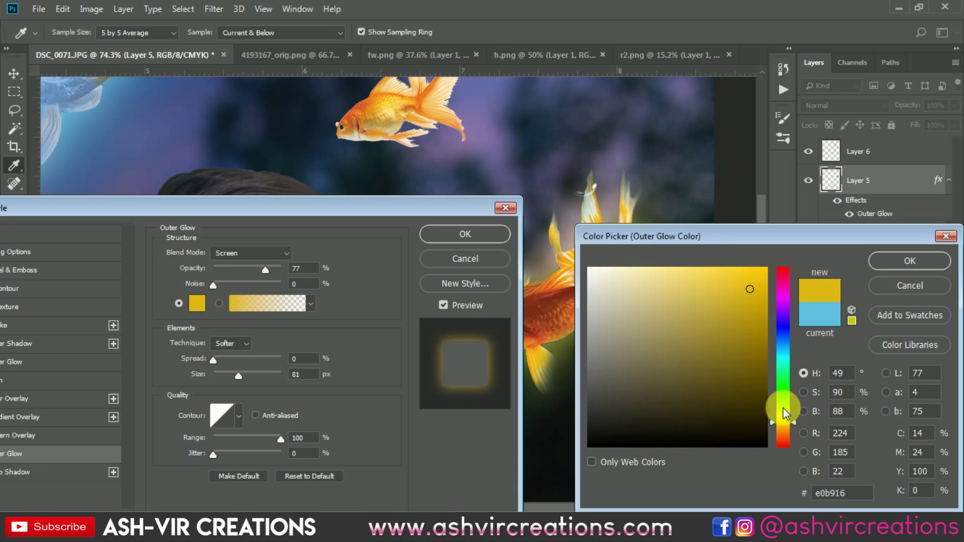
drag(787, 423, 782, 429)
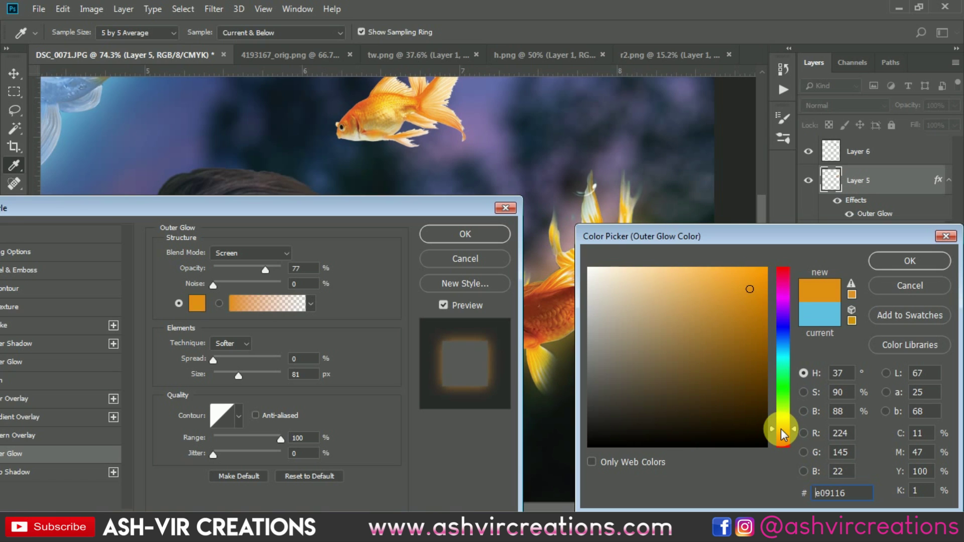
mouse_move(749, 355)
mouse_down()
mouse_move(738, 280)
mouse_move(723, 275)
mouse_move(732, 271)
mouse_up()
click(891, 261)
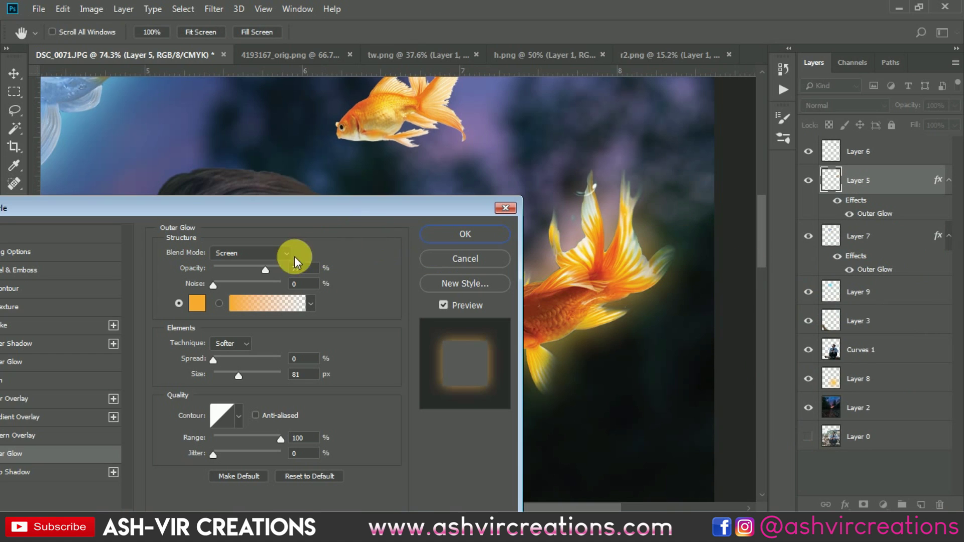
Set the large goldfish's outer glow opacity to 80% and size to about 40 px, apply it and compare the image with and without it.
click(273, 267)
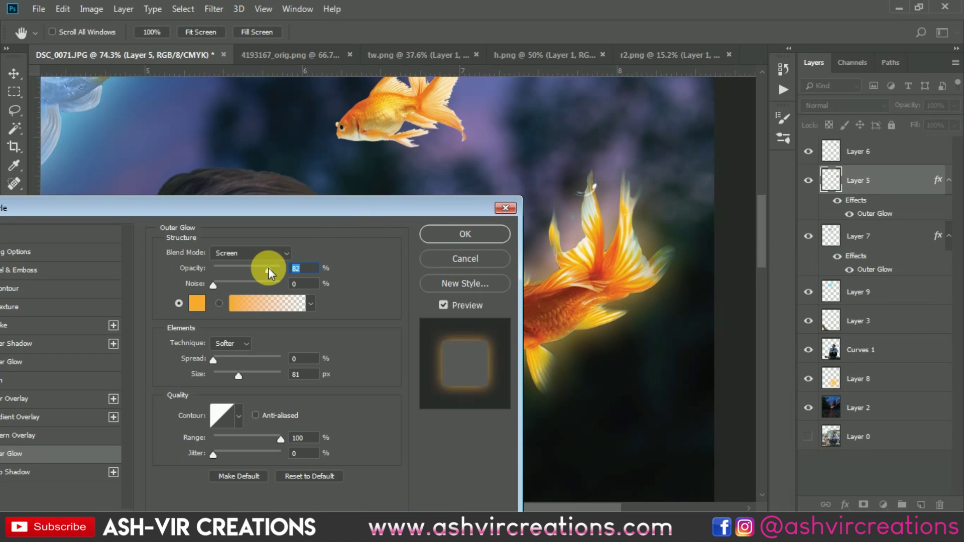
click(233, 375)
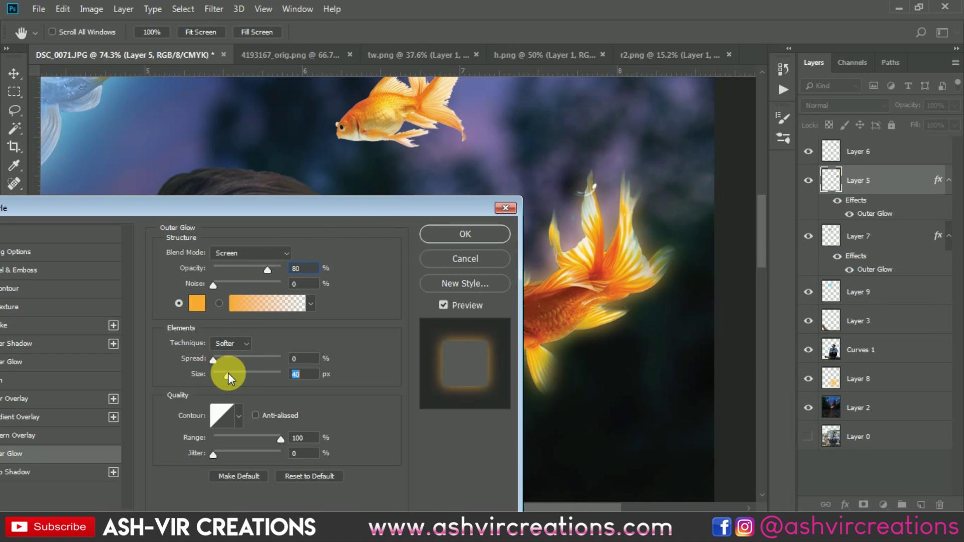
click(231, 373)
click(422, 240)
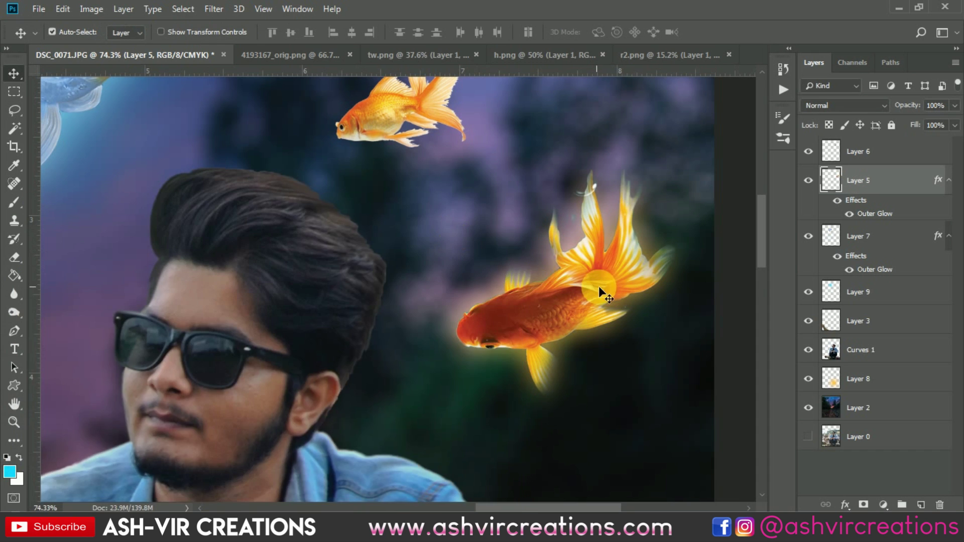
key(ctrl+0)
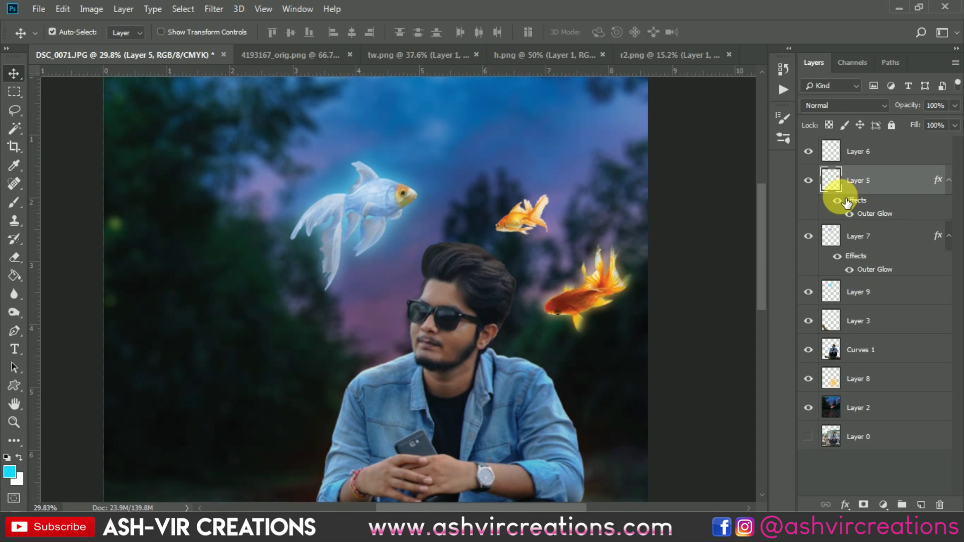
click(846, 199)
click(847, 201)
Create a new layer above Layer 7 and set the foreground color to orange (ec983e) for the brush.
scroll(565, 279, up, 3)
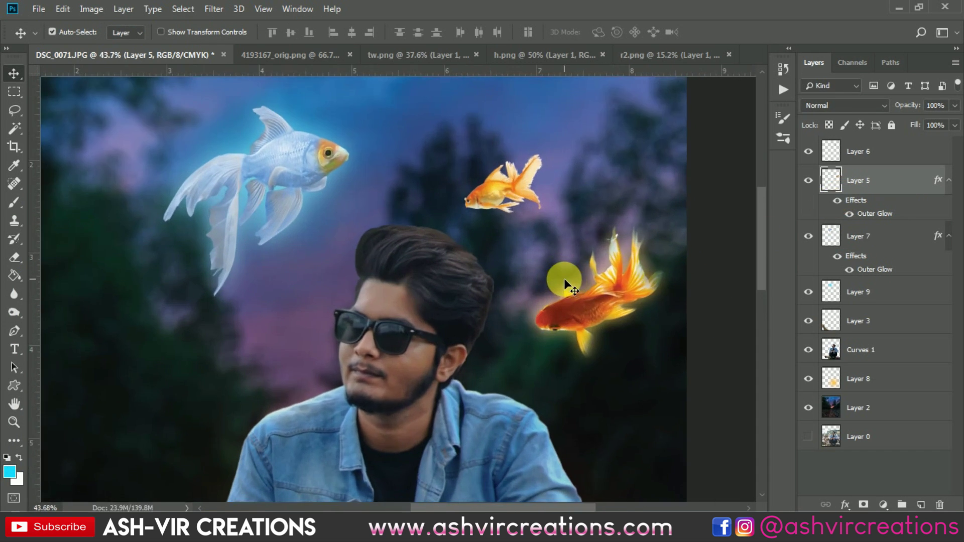
click(876, 238)
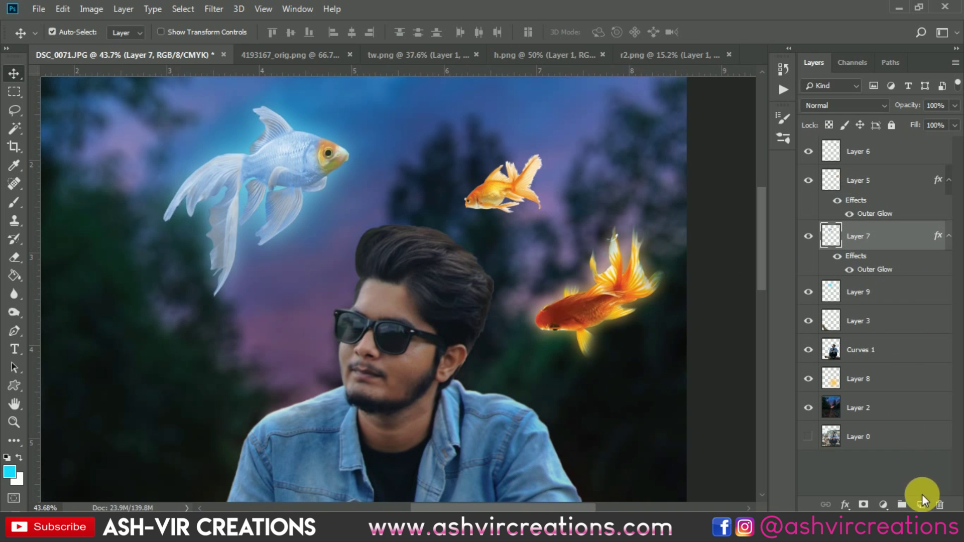
click(921, 504)
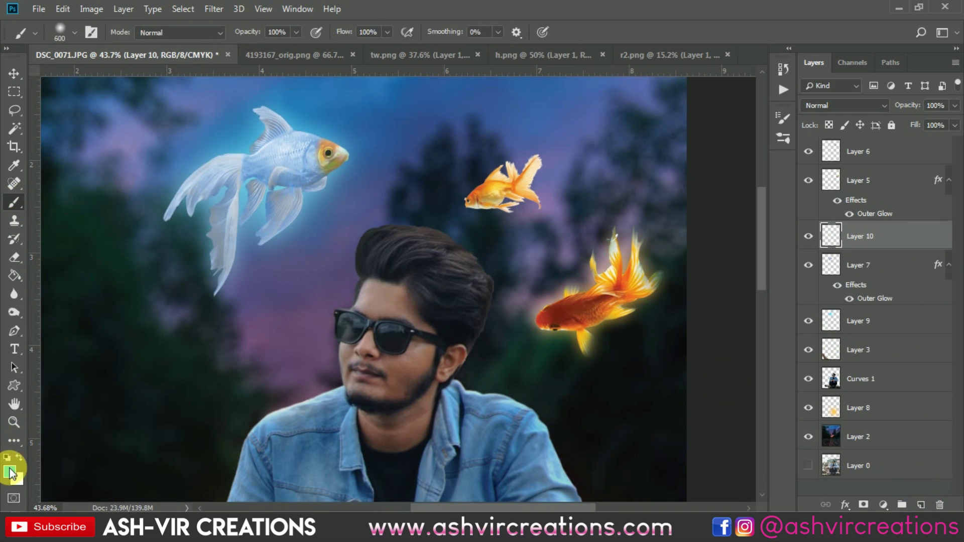
click(10, 471)
click(510, 200)
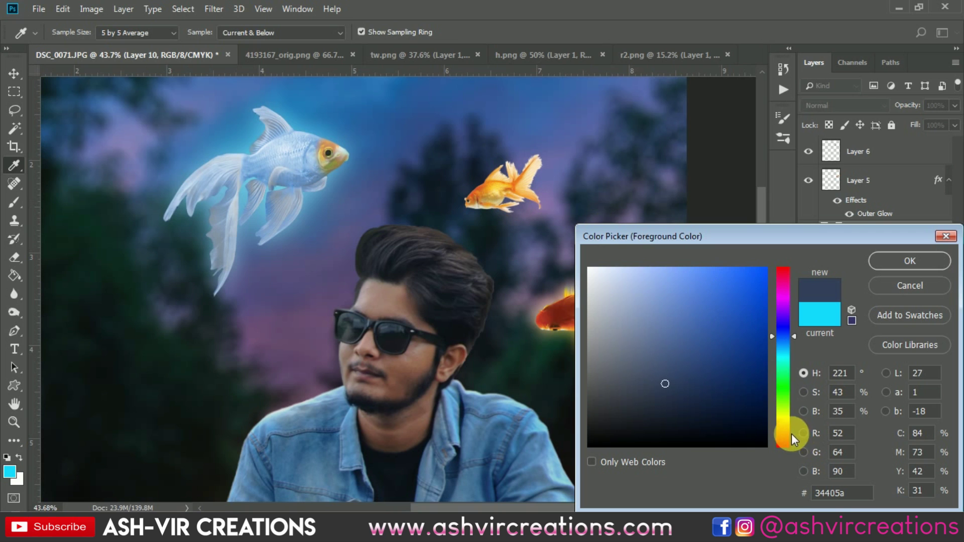
drag(786, 433, 785, 432)
click(726, 274)
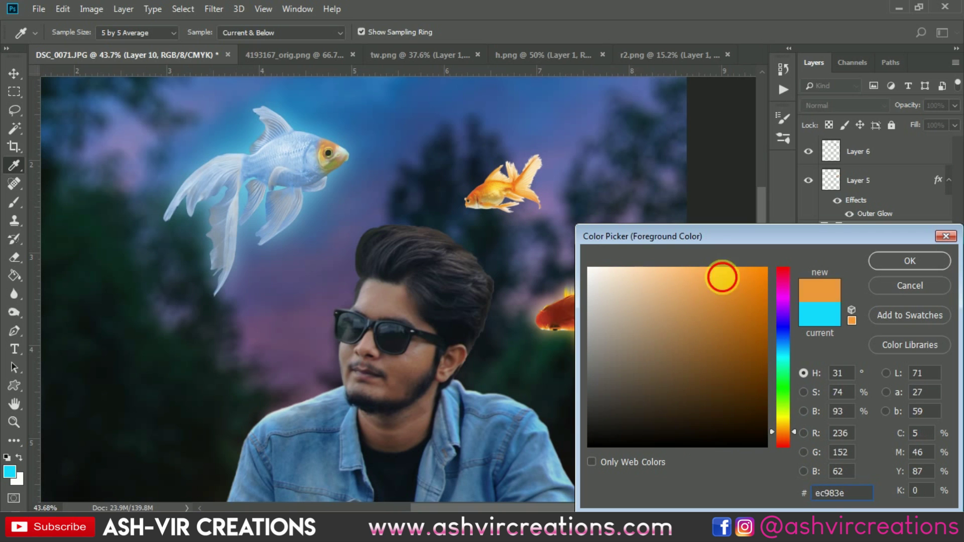
click(876, 261)
Reduce the soft brush to 100 px and paint a single orange dab over the large goldfish's body.
key(bracketleft)
key(bracketleft)
key(bracketleft)
key(bracketleft)
key(bracketleft)
key(bracketleft)
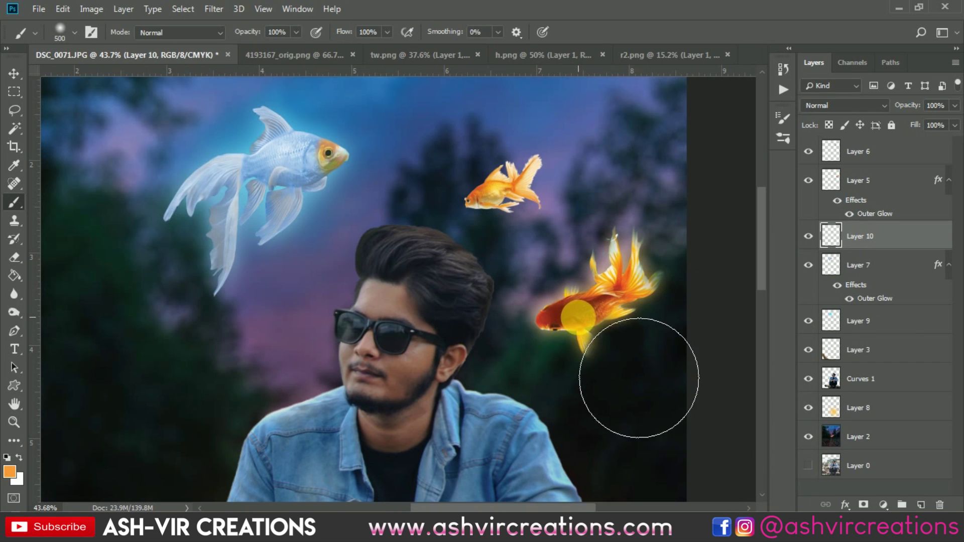
key(bracketleft)
key(bracketleft)
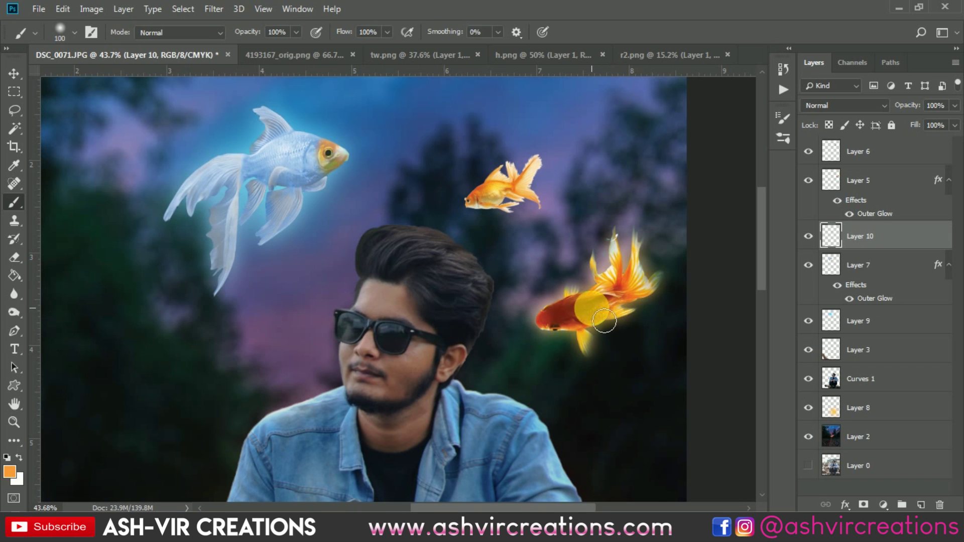
Scale the orange dab to about 217%, set its layer to Screen blend mode and shift it toward the large goldfish's head.
key(ctrl+t)
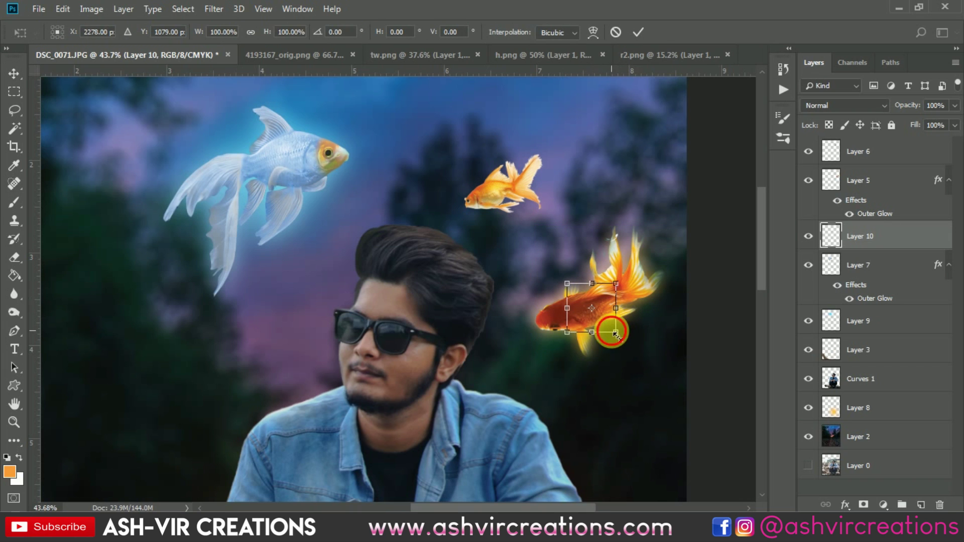
drag(616, 332, 652, 367)
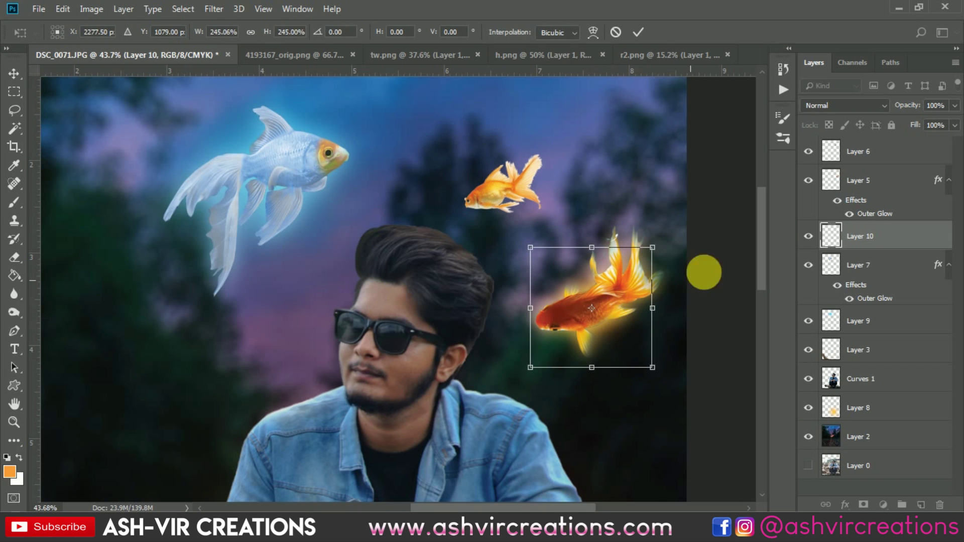
click(824, 106)
click(824, 231)
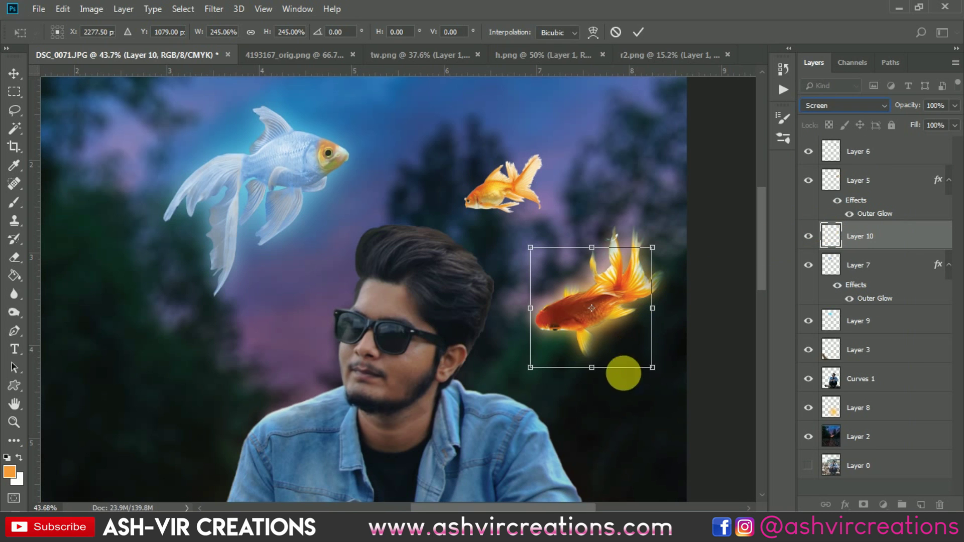
mouse_move(650, 368)
mouse_down()
mouse_move(688, 383)
mouse_move(669, 370)
mouse_move(631, 366)
mouse_move(644, 373)
mouse_up()
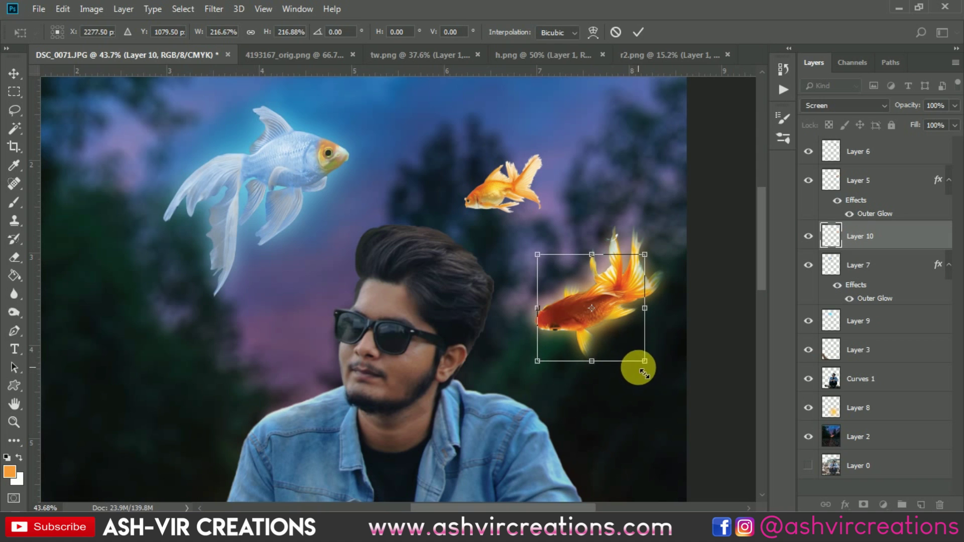
drag(622, 310, 601, 315)
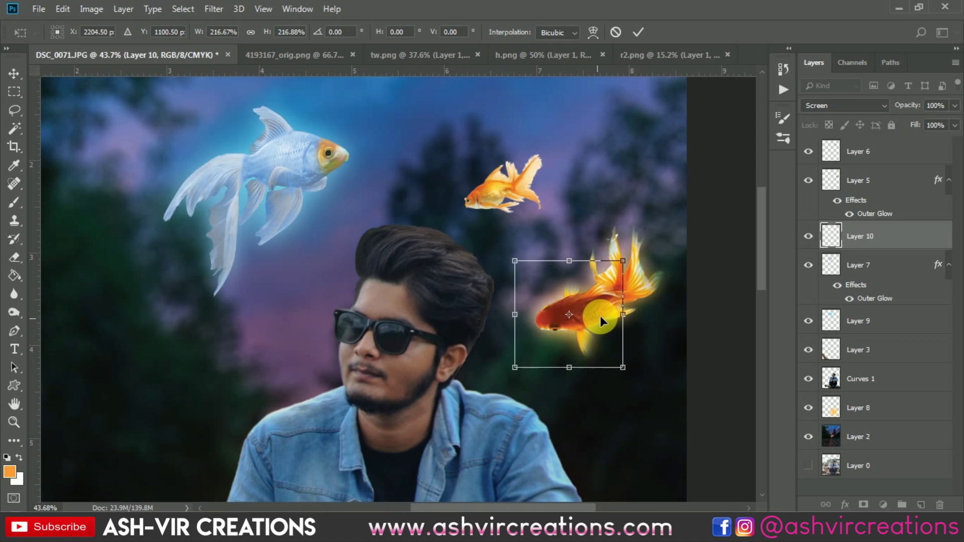
key(Return)
Lower the orange dab layer's opacity to 38% and move it below Layer 7.
drag(907, 106, 821, 99)
drag(853, 236, 861, 289)
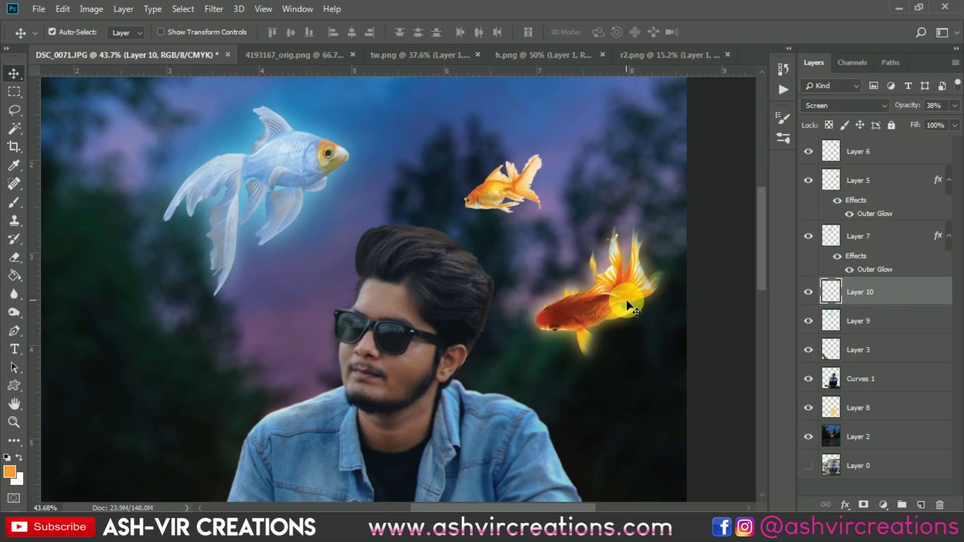
scroll(625, 299, down, 4)
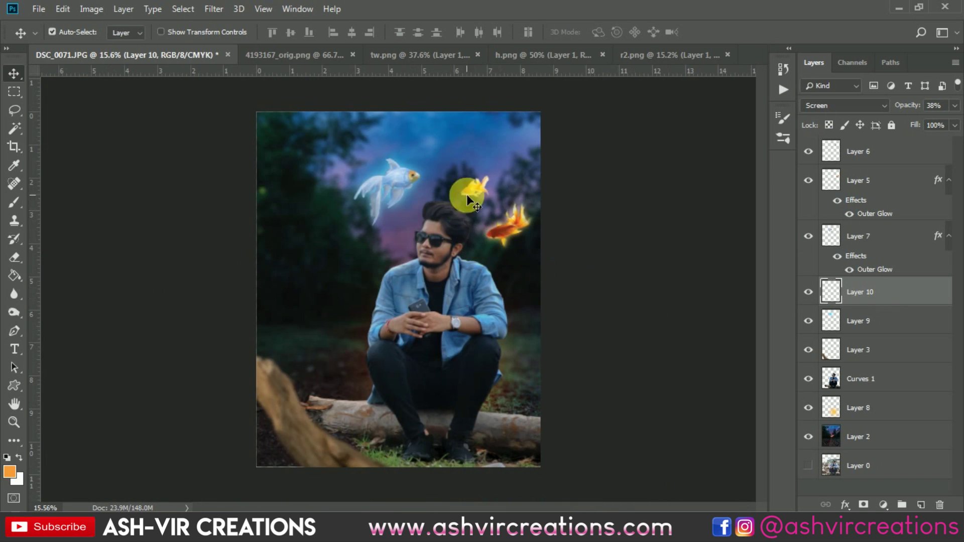
Select the small goldfish (Layer 6) and move it into the dark area beside the man's shoulder, below the white fish.
scroll(467, 197, up, 4)
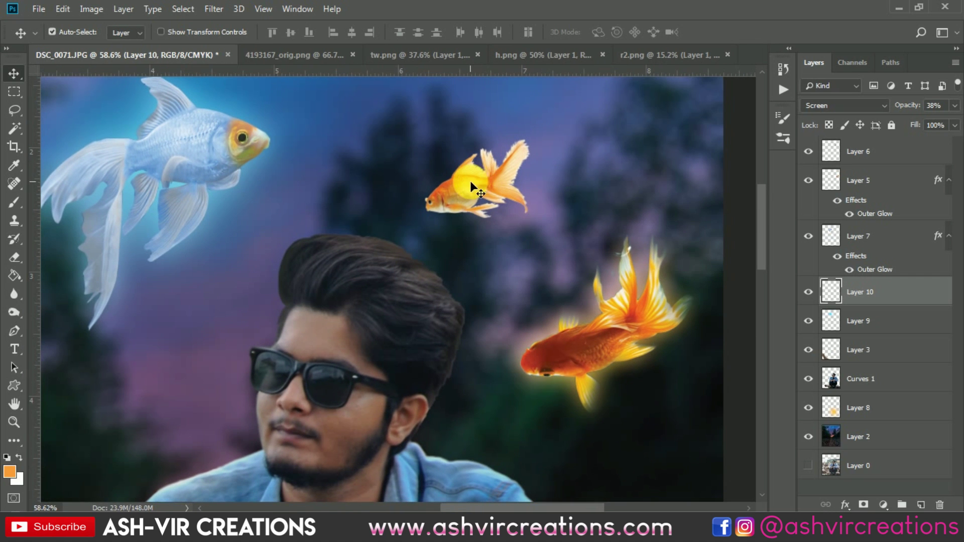
right_click(471, 182)
click(481, 190)
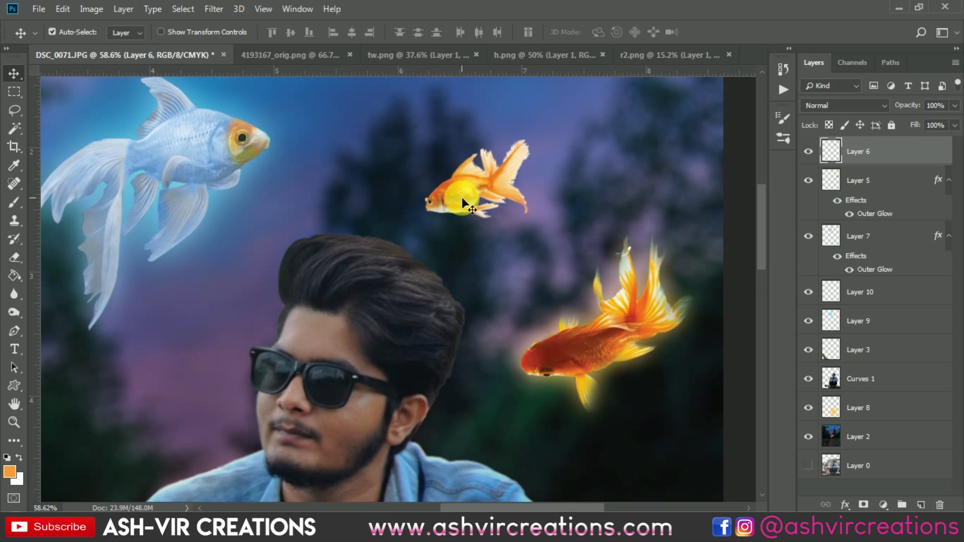
scroll(462, 197, down, 3)
drag(465, 197, 534, 338)
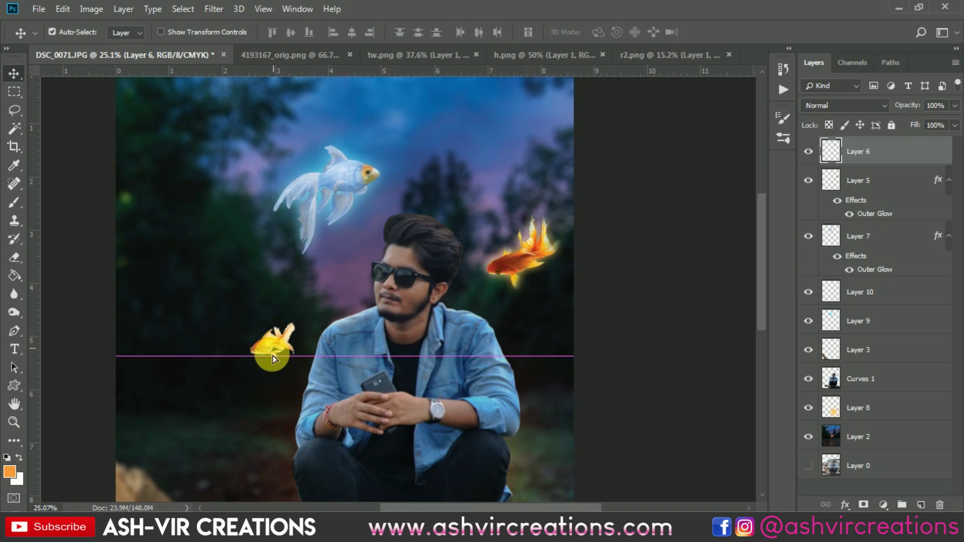
Scale the small goldfish down slightly with Free Transform.
scroll(260, 363, up, 3)
key(ctrl+t)
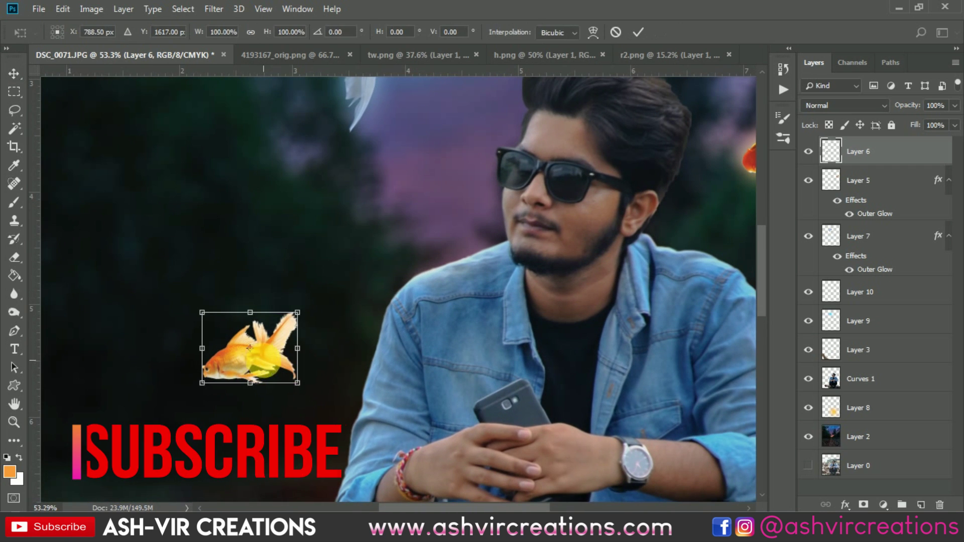
drag(299, 319, 286, 318)
key(Return)
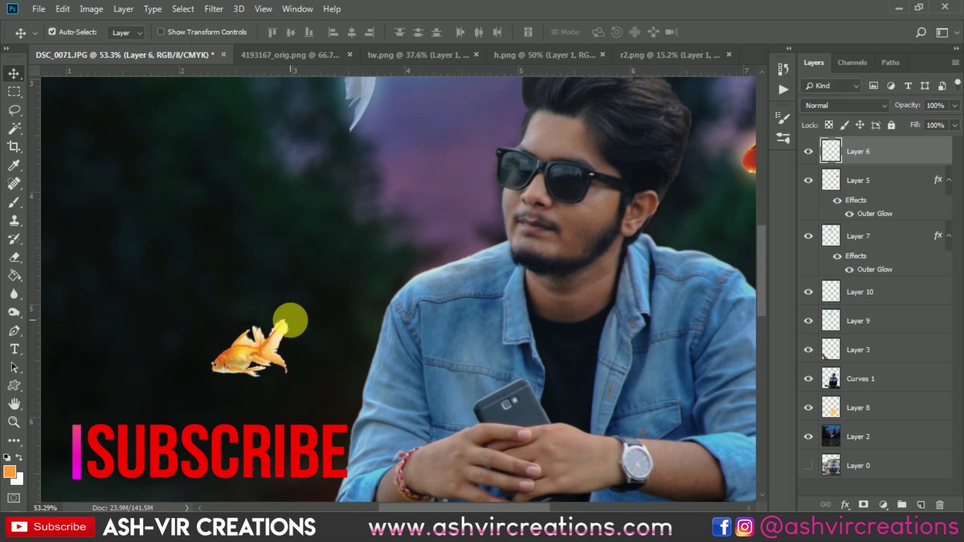
Copy the Outer Glow layer style from Layer 5 and paste it onto the small goldfish's Layer 6.
right_click(862, 202)
click(814, 295)
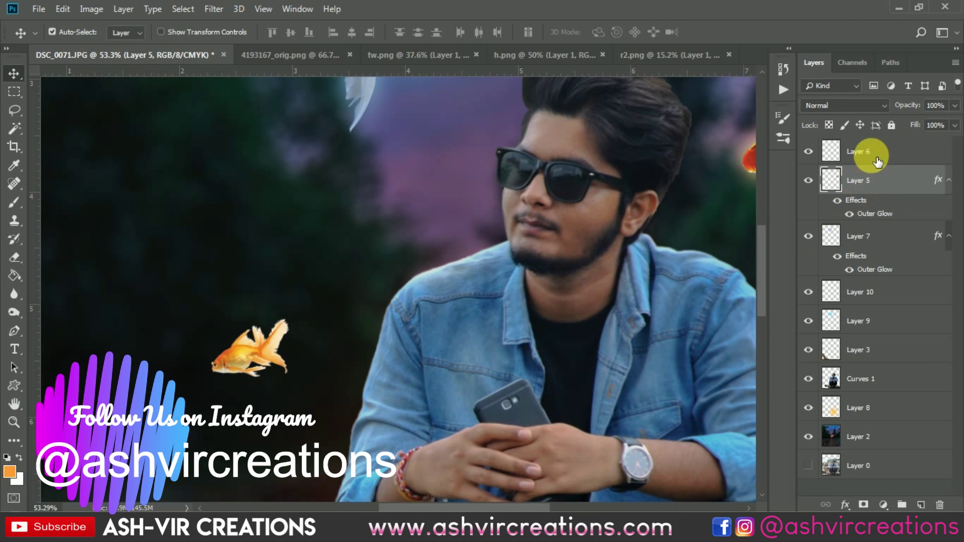
right_click(878, 162)
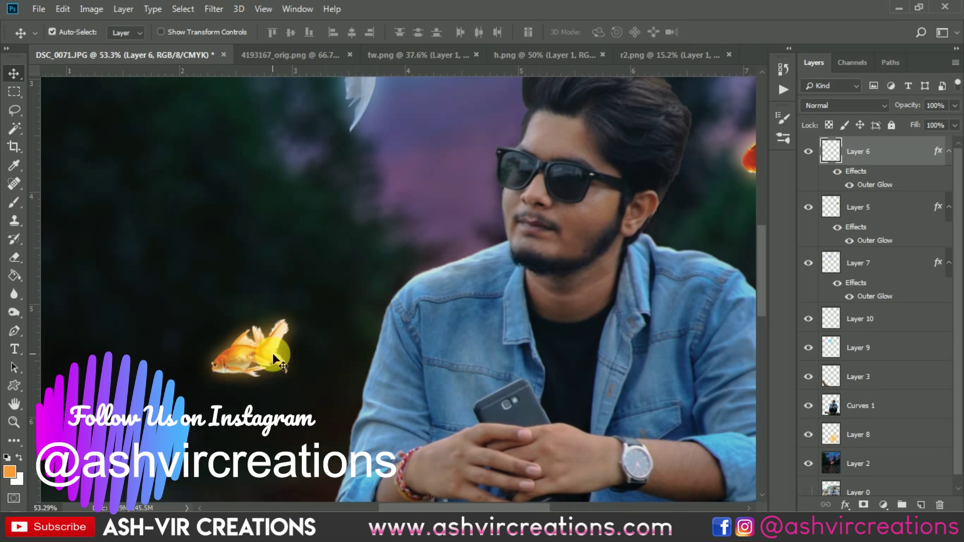
scroll(274, 356, up, 2)
scroll(274, 355, down, 8)
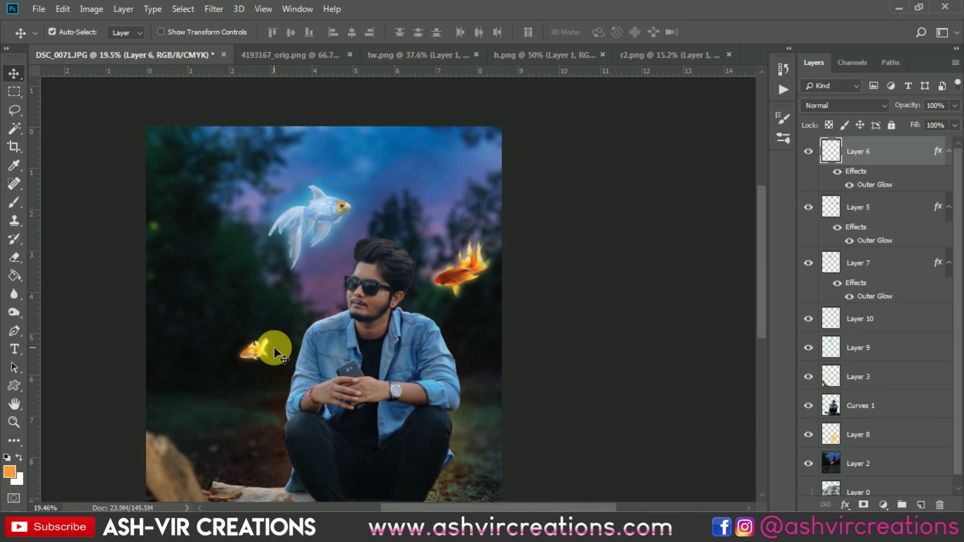
scroll(211, 326, up, 4)
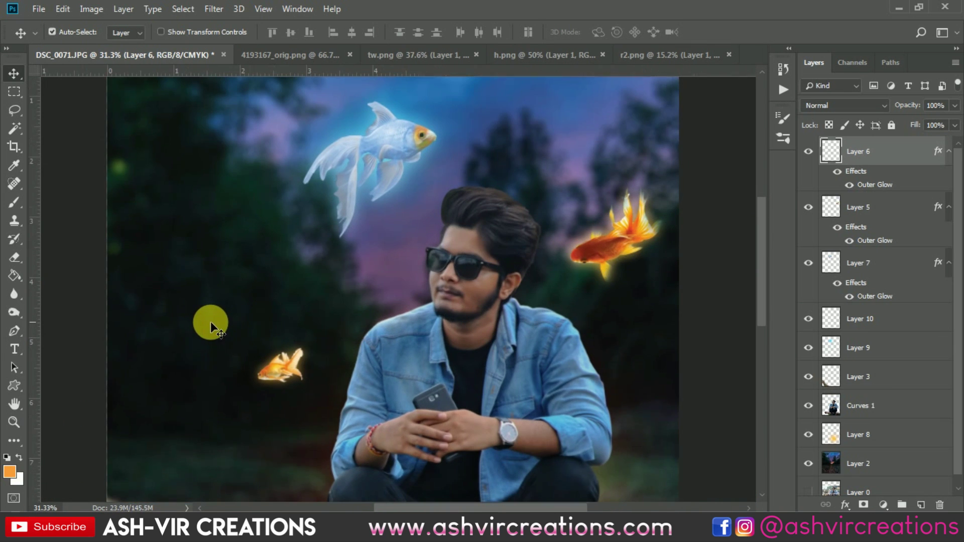
Rasterize Layer 6's layer style and soften the small goldfish with a Gaussian Blur of 3.7 pixels radius.
right_click(880, 148)
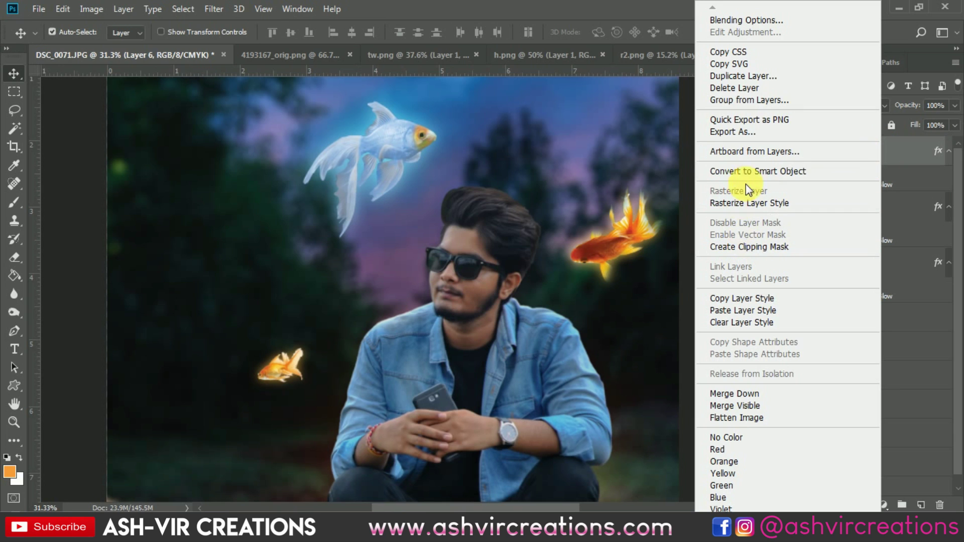
click(752, 204)
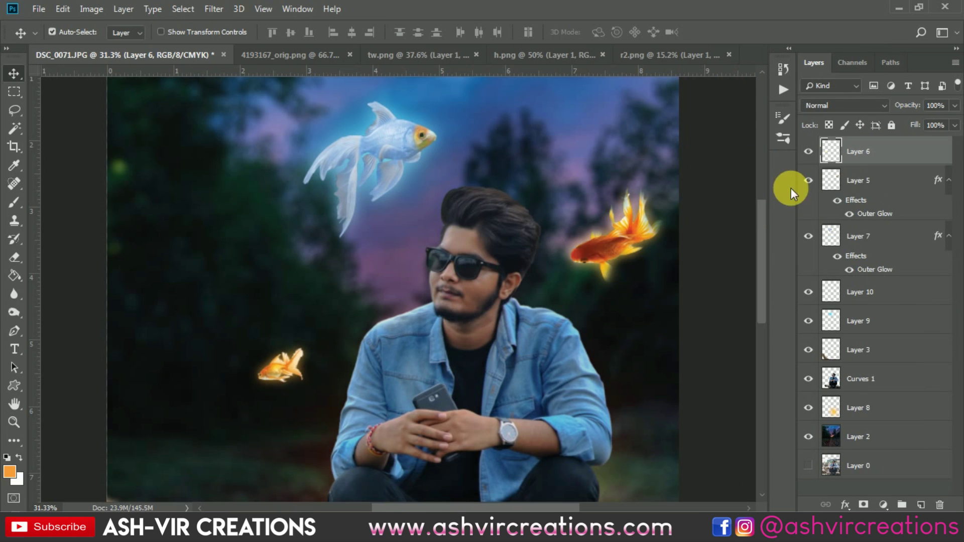
click(211, 10)
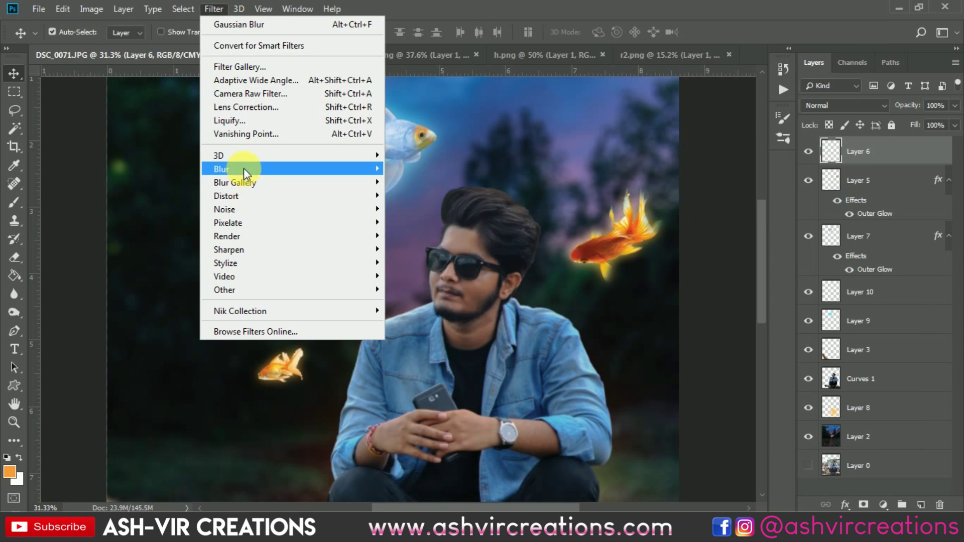
mouse_move(243, 167)
click(411, 222)
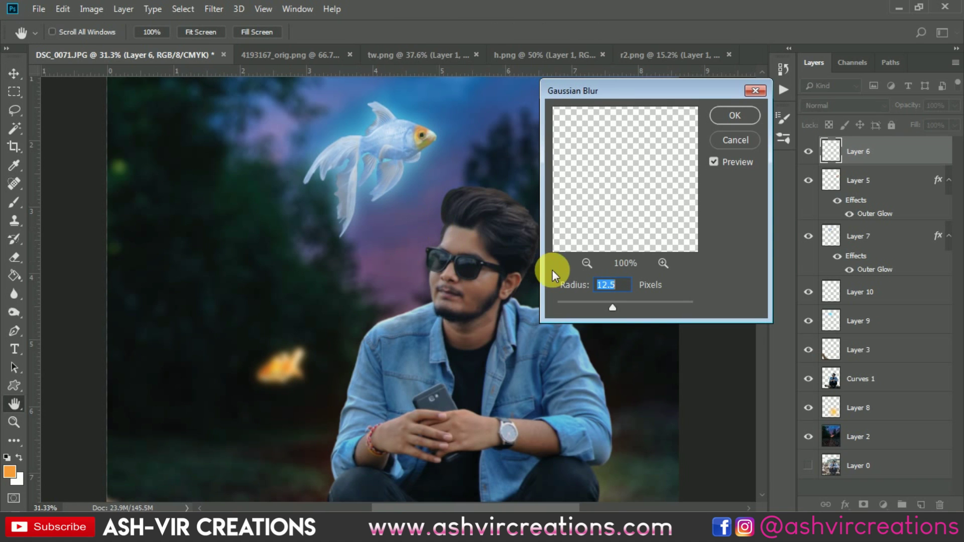
drag(557, 302, 581, 305)
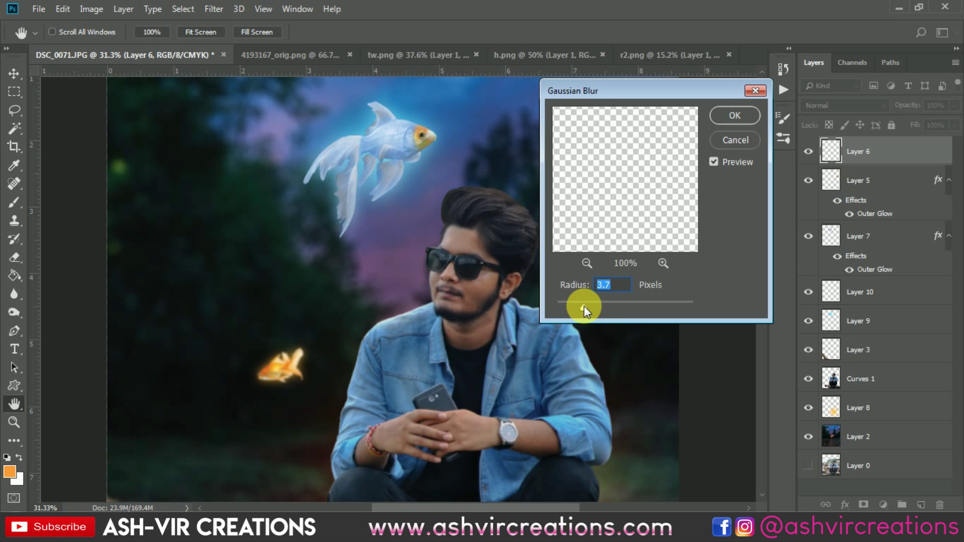
click(735, 115)
key(v)
scroll(327, 307, down, 5)
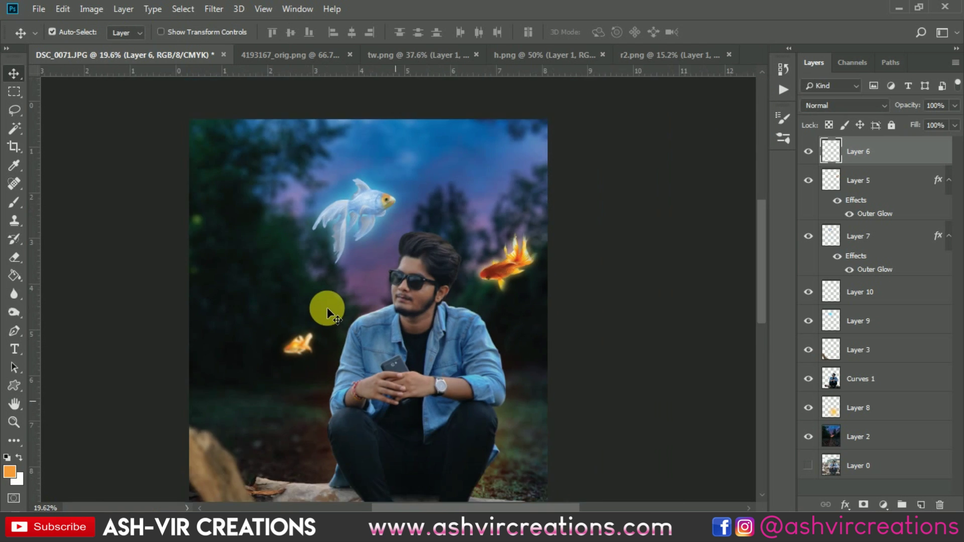
scroll(383, 266, up, 3)
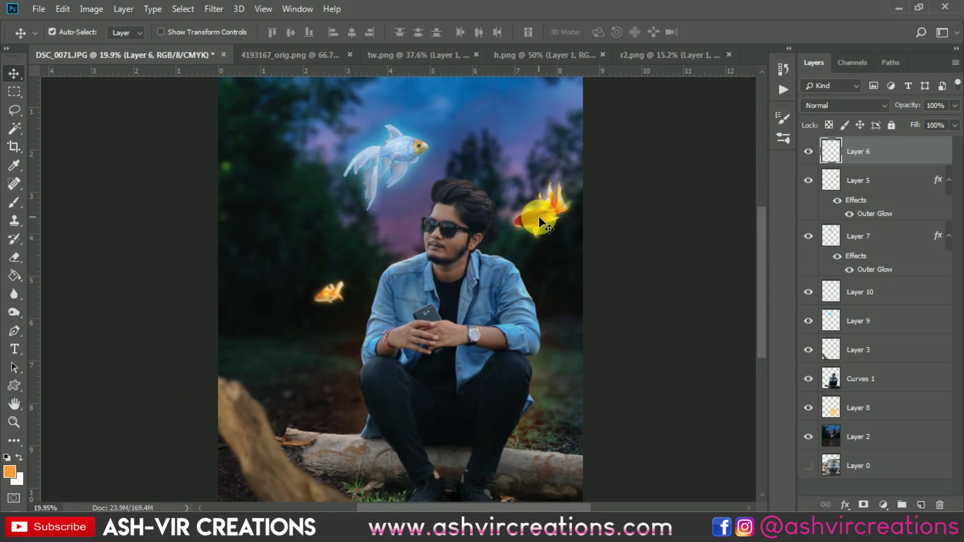
scroll(539, 214, up, 4)
right_click(539, 215)
click(543, 217)
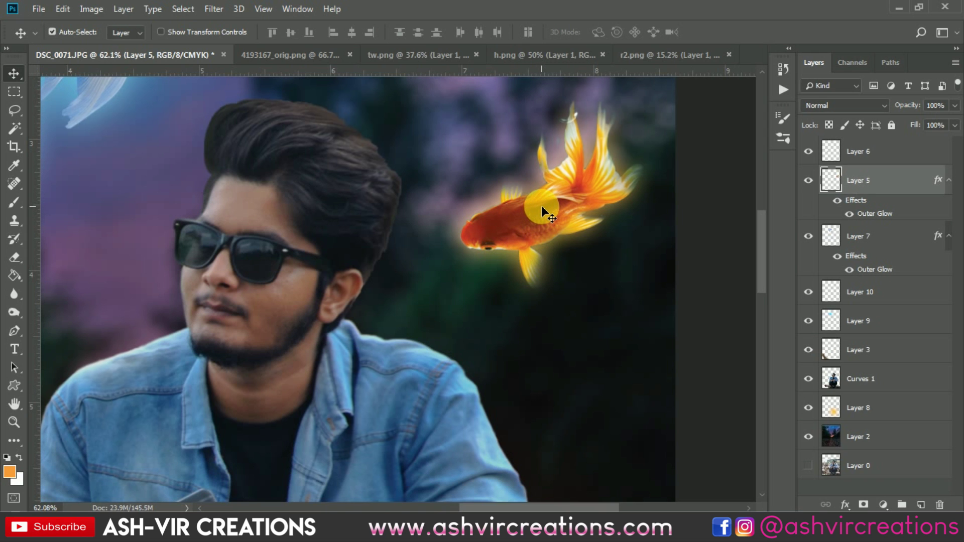
scroll(542, 206, down, 3)
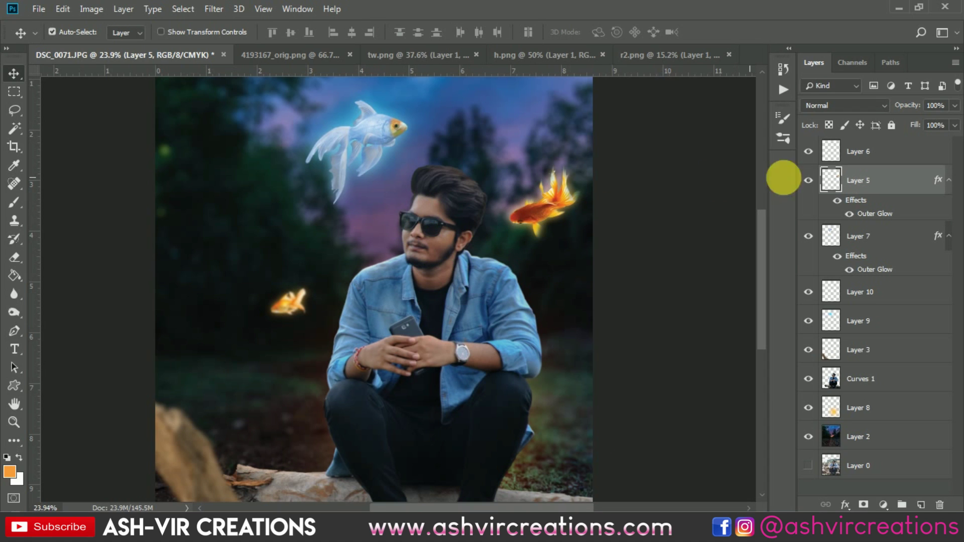
Create a new layer above Curves 1 and clip it to the man with a clipping mask.
click(884, 378)
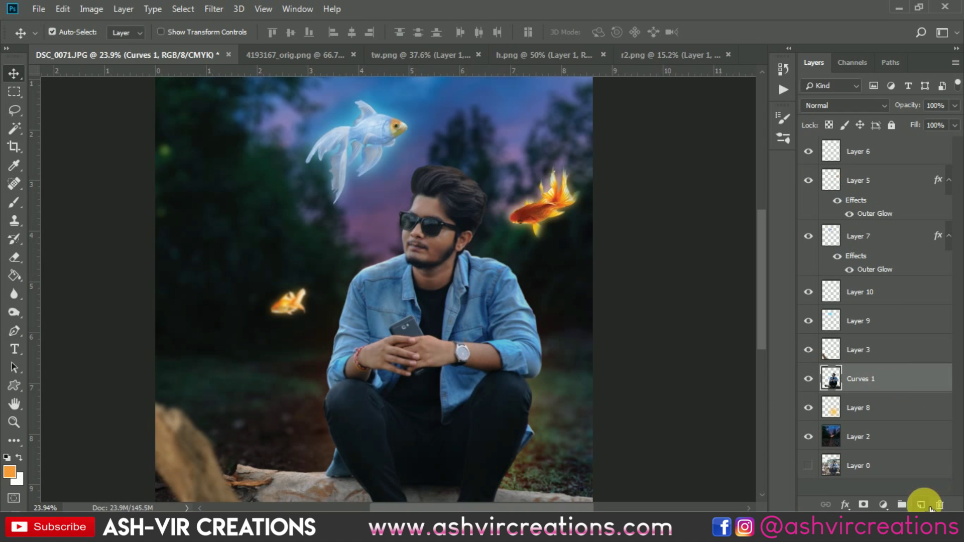
click(921, 505)
right_click(912, 384)
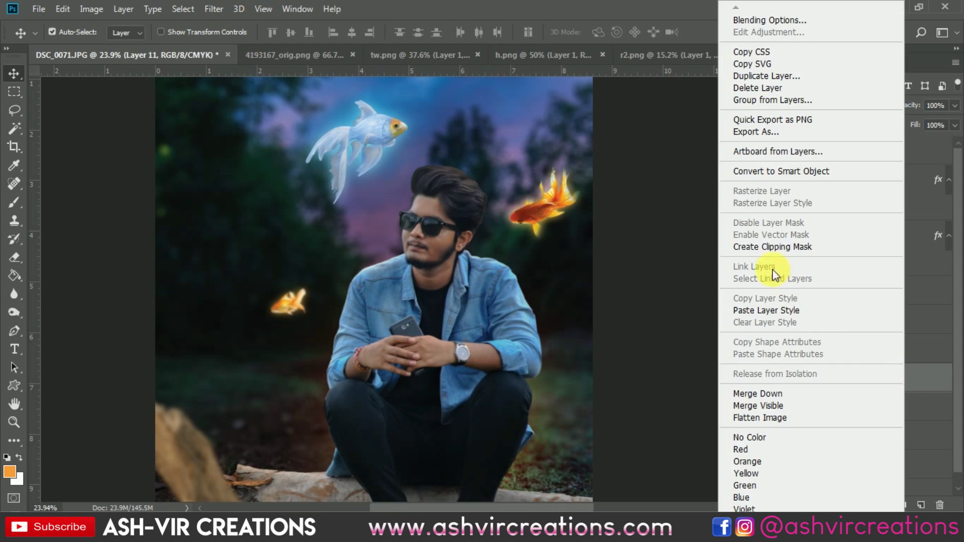
click(769, 246)
Enlarge the soft brush to 900 px and paint one orange dab over the man's head and shoulder facing the large goldfish.
click(14, 202)
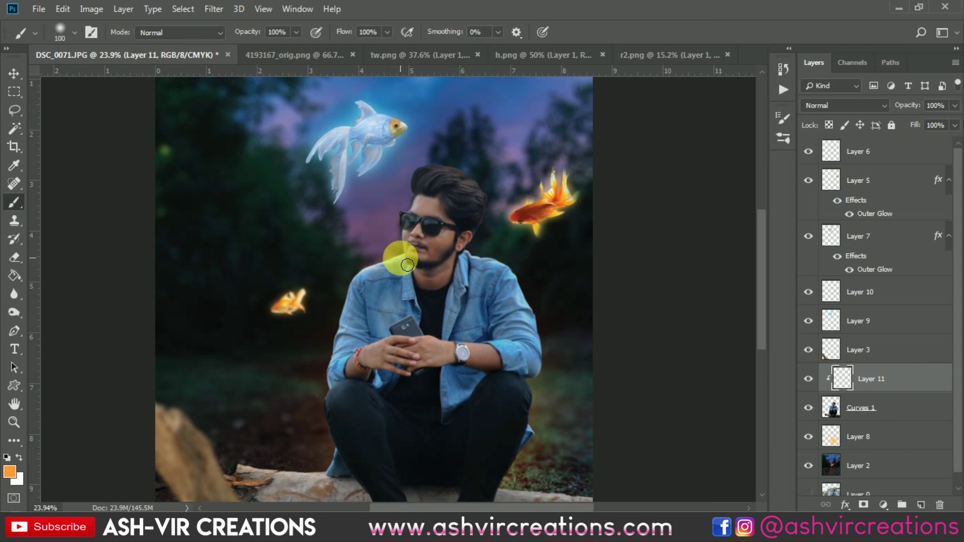
right_click(411, 235)
click(745, 13)
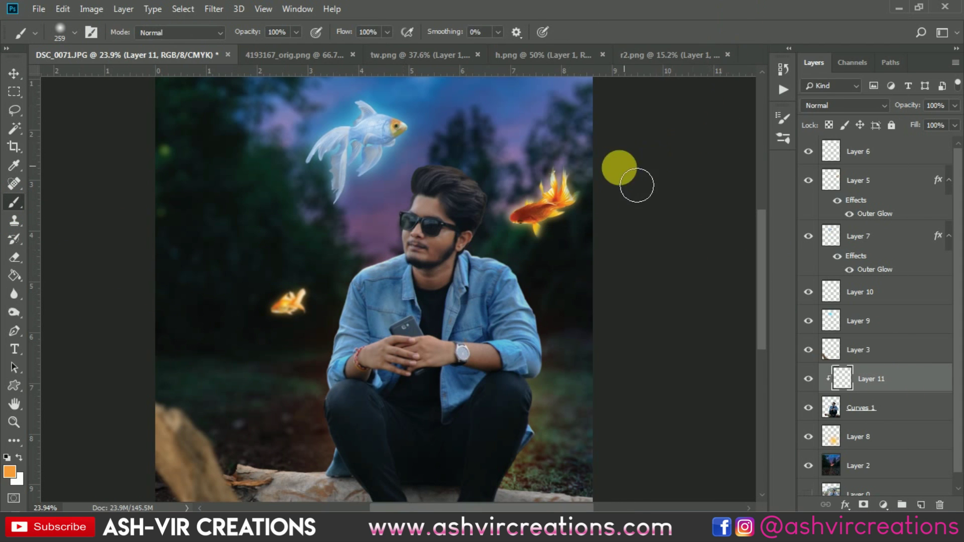
key(bracketright)
key(bracketright)
key(bracketright)
key(bracketright)
key(bracketright)
key(bracketright)
key(bracketright)
key(bracketright)
key(bracketright)
key(bracketright)
key(bracketleft)
key(bracketleft)
key(bracketleft)
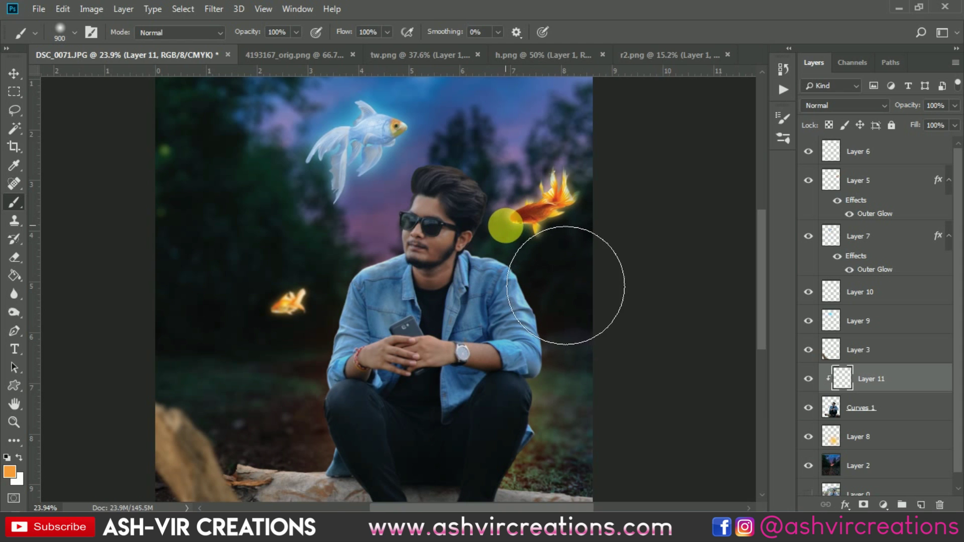
click(508, 221)
Try Screen on the clipped orange light layer and set its blend mode to Soft Light.
click(815, 105)
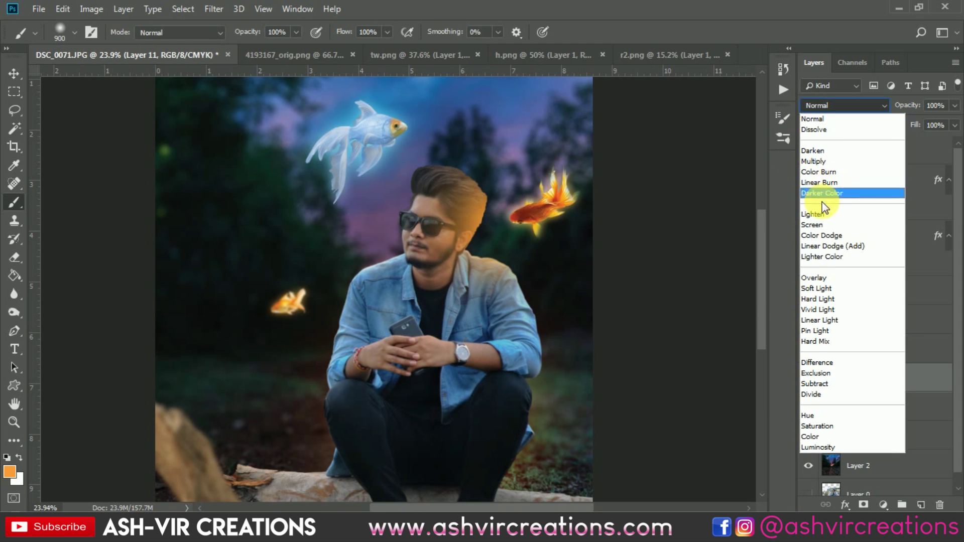
click(822, 224)
click(829, 106)
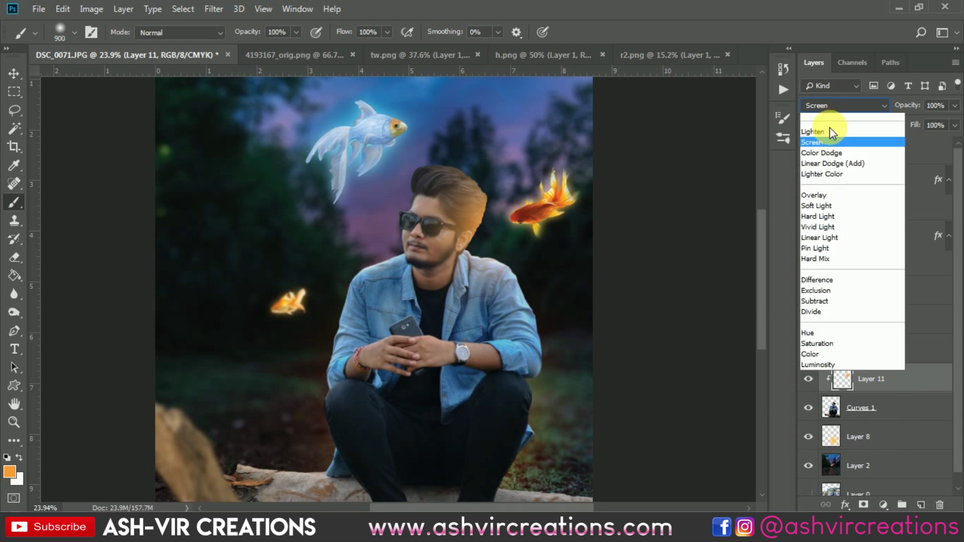
click(811, 285)
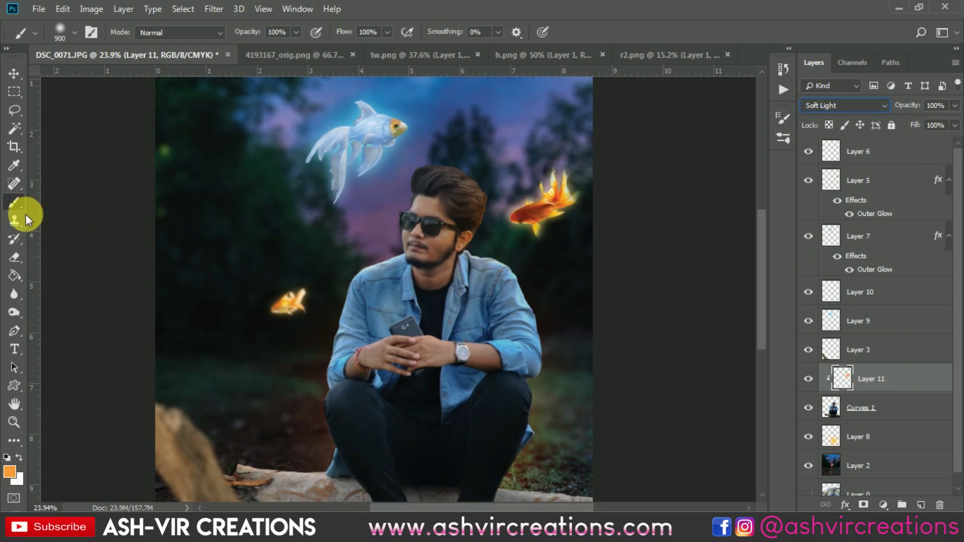
Choose a lighter orange foreground color and dab it over the man's neck and shoulder on Layer 11 with a 600 px brush.
click(9, 472)
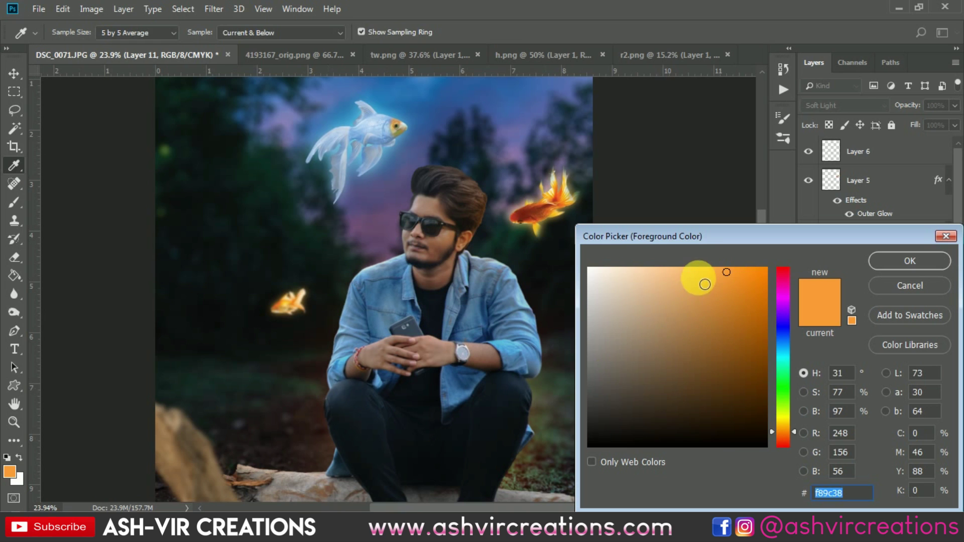
click(705, 284)
click(897, 261)
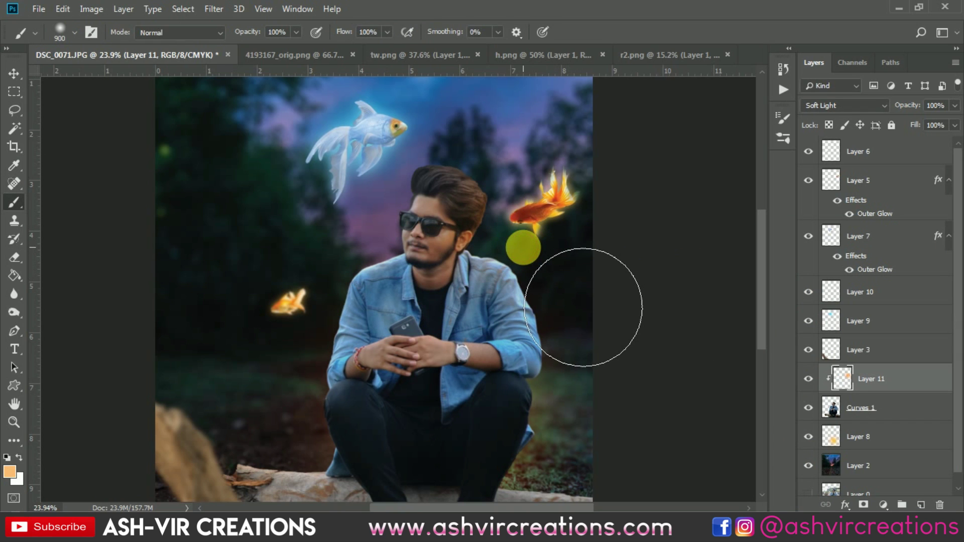
key(bracketleft)
key(bracketleft)
key(bracketleft)
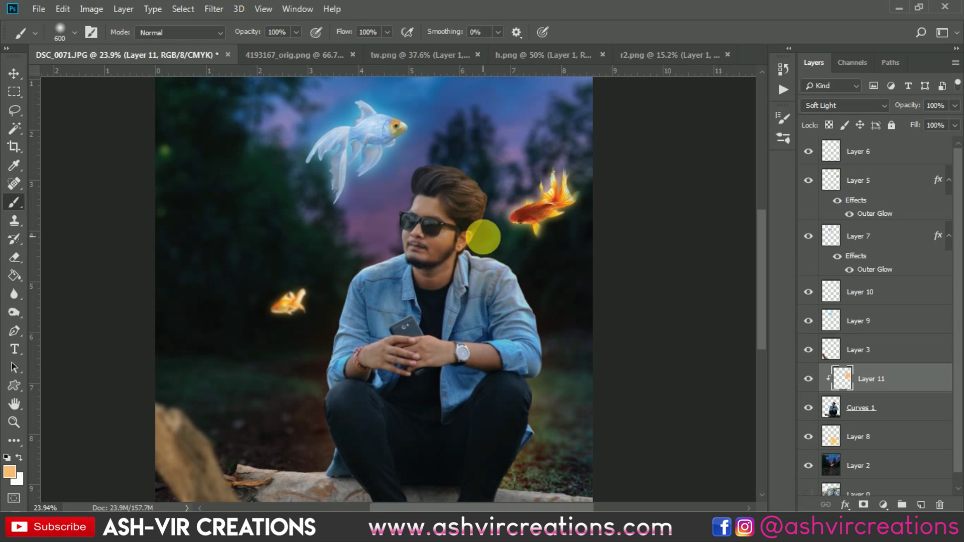
click(465, 248)
click(498, 251)
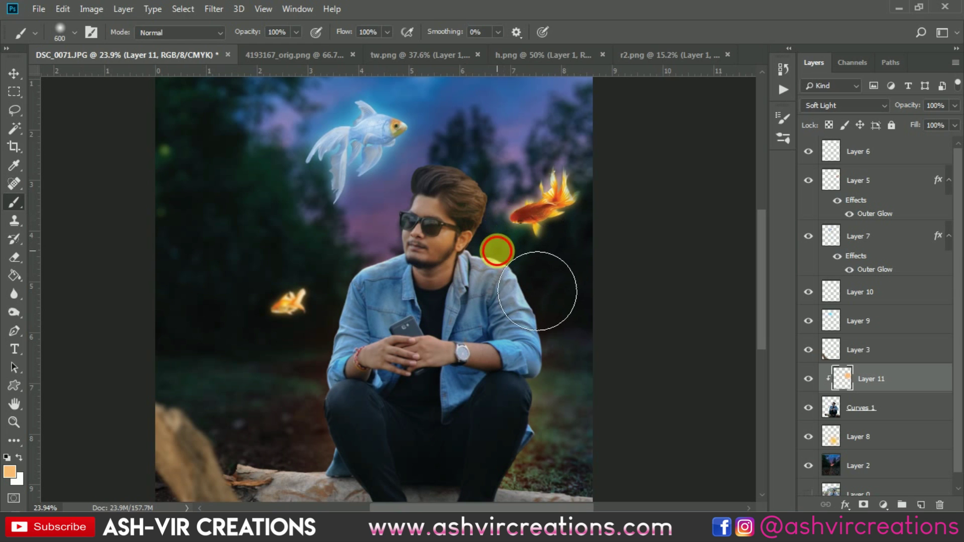
key(bracketright)
key(bracketright)
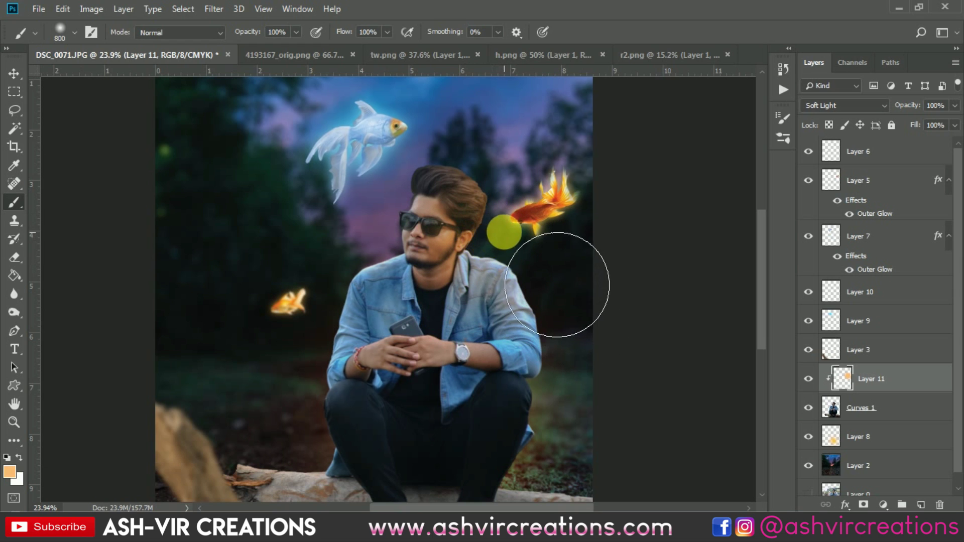
key(bracketleft)
key(bracketleft)
key(bracketleft)
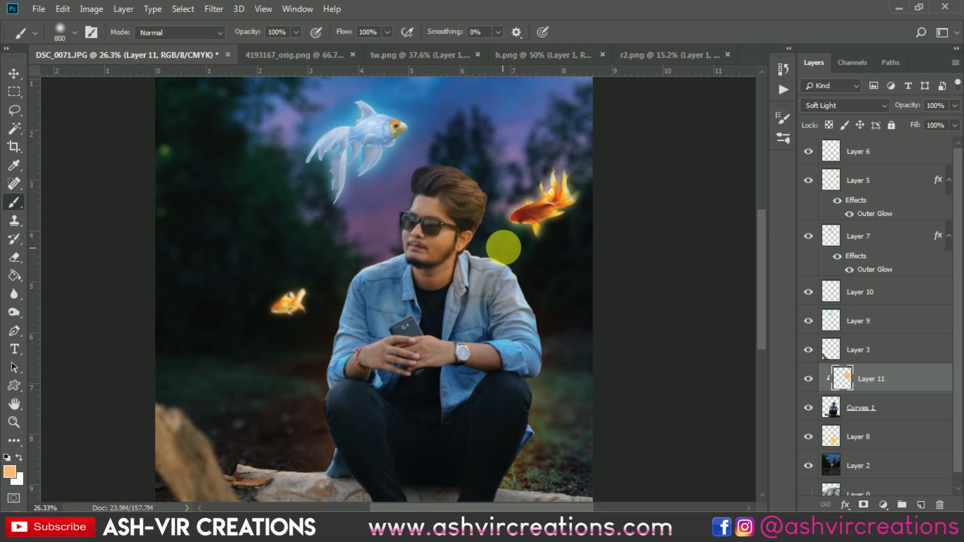
scroll(504, 243, up, 2)
key(bracketleft)
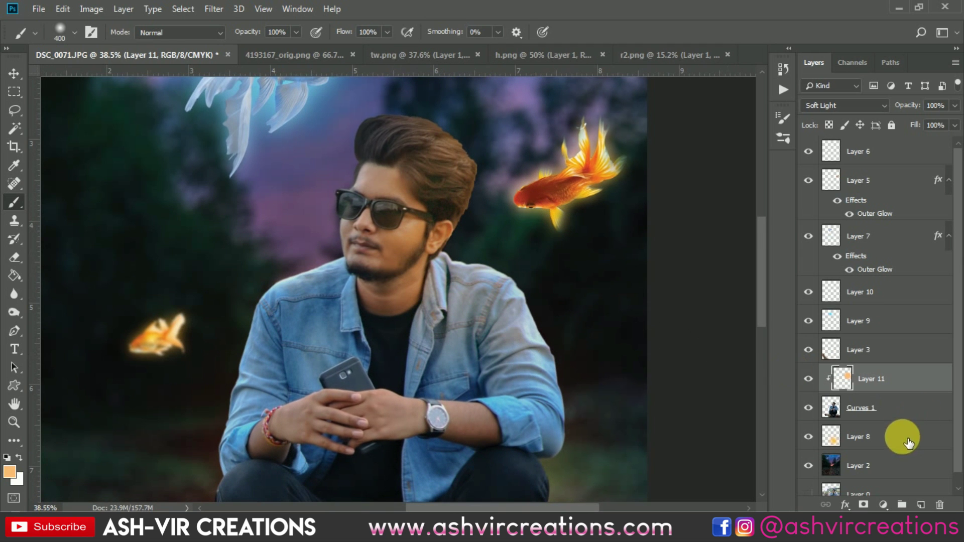
Compare the man with Layer 11 hidden and shown, and set the brush size to 500 px.
click(809, 379)
click(810, 379)
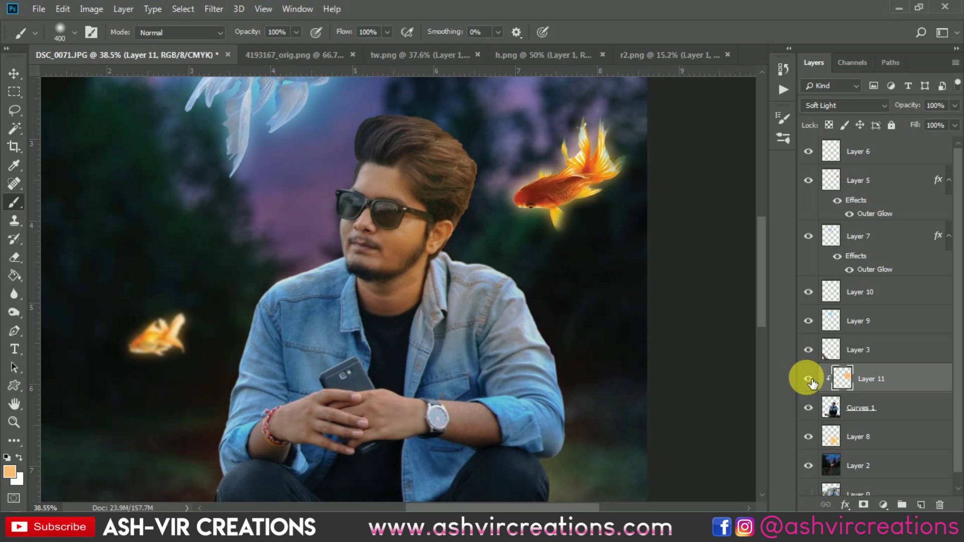
click(809, 379)
click(809, 380)
key(bracketright)
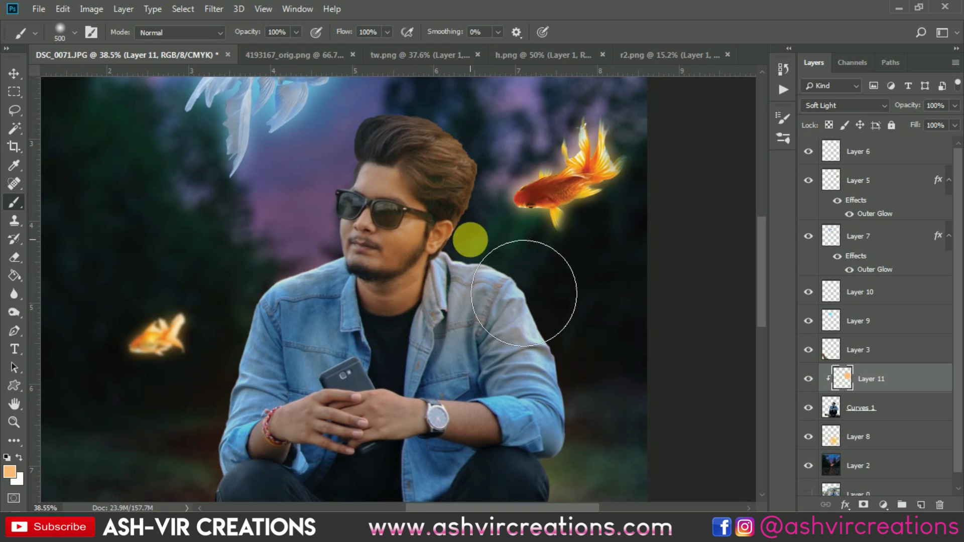
Add a new layer above Layer 11 and clip it to the man's layer.
scroll(598, 314, down, 2)
scroll(601, 312, down, 2)
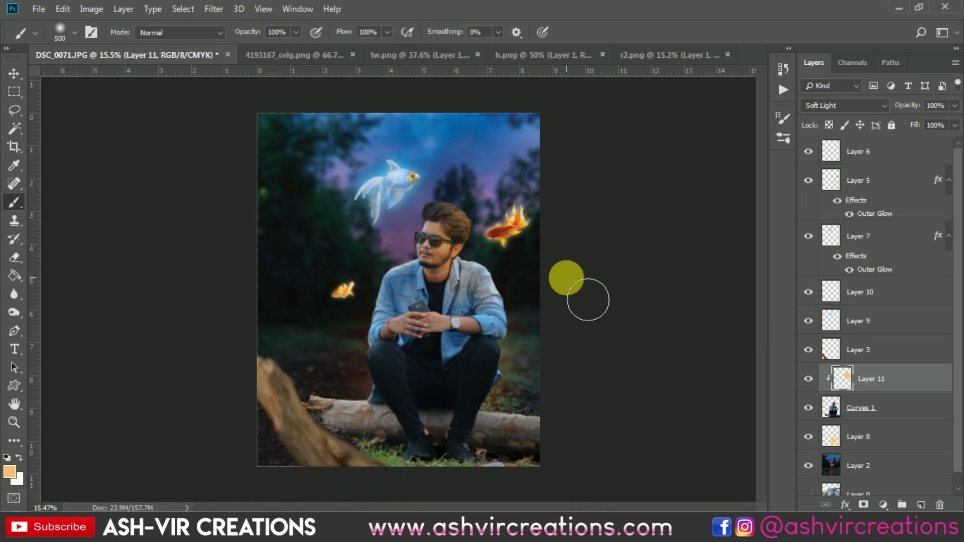
scroll(586, 294, up, 3)
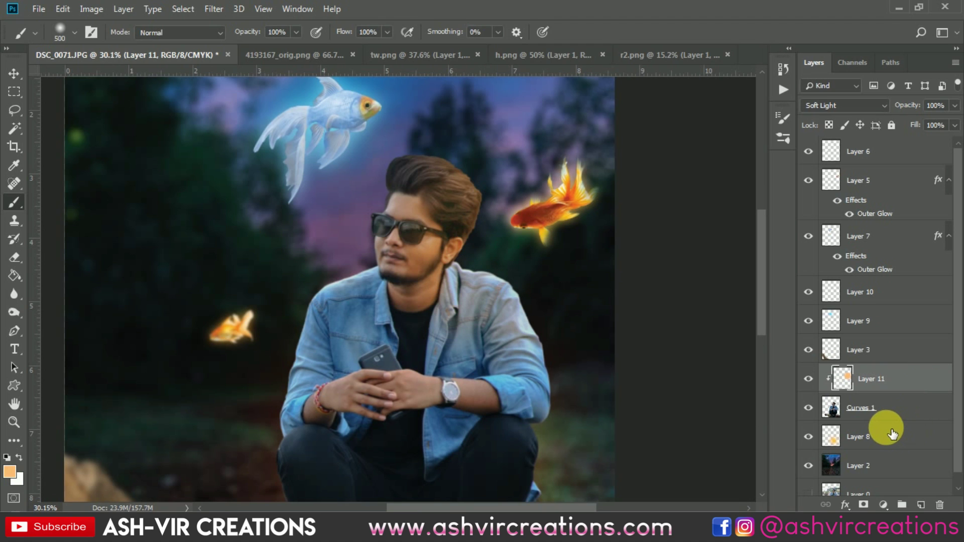
click(921, 504)
right_click(910, 372)
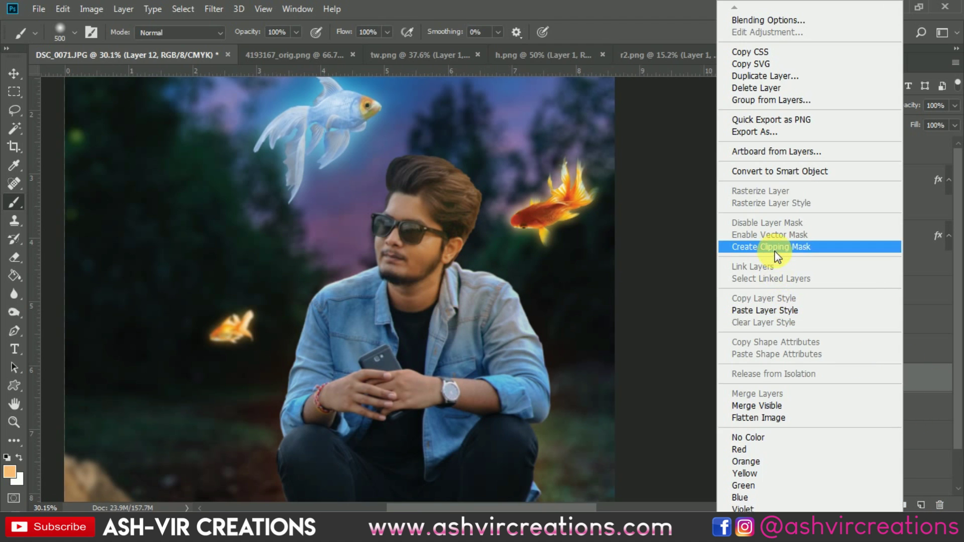
click(753, 185)
Sample blue from the white fish as the foreground color and adjust it to a brighter light blue.
click(9, 471)
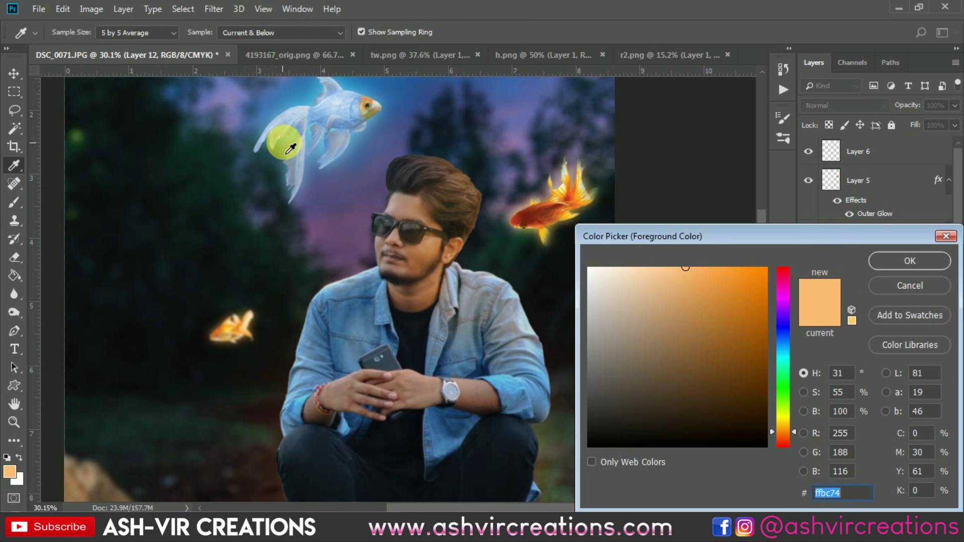
mouse_move(283, 143)
mouse_down()
mouse_move(344, 113)
mouse_move(747, 301)
mouse_move(708, 275)
mouse_move(690, 282)
mouse_up()
click(781, 348)
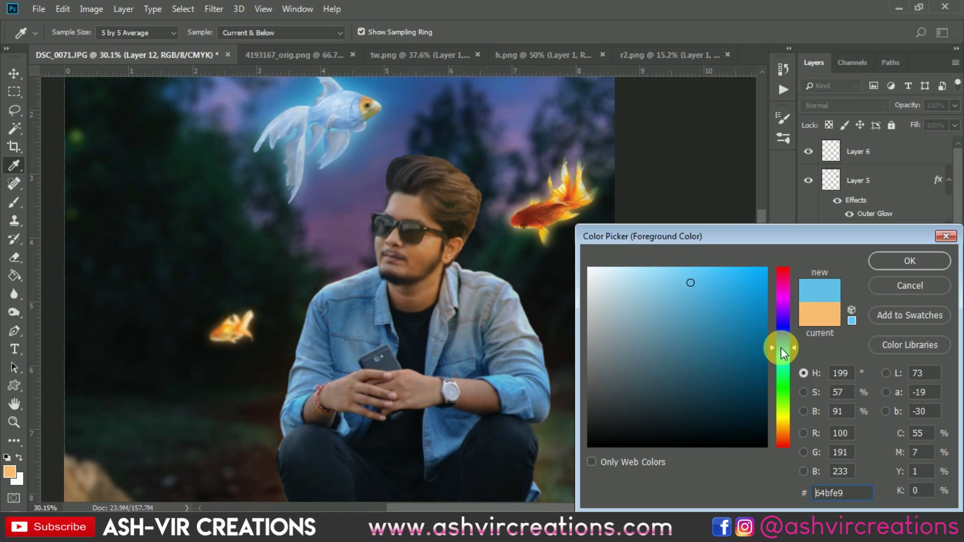
drag(735, 305, 703, 271)
click(891, 267)
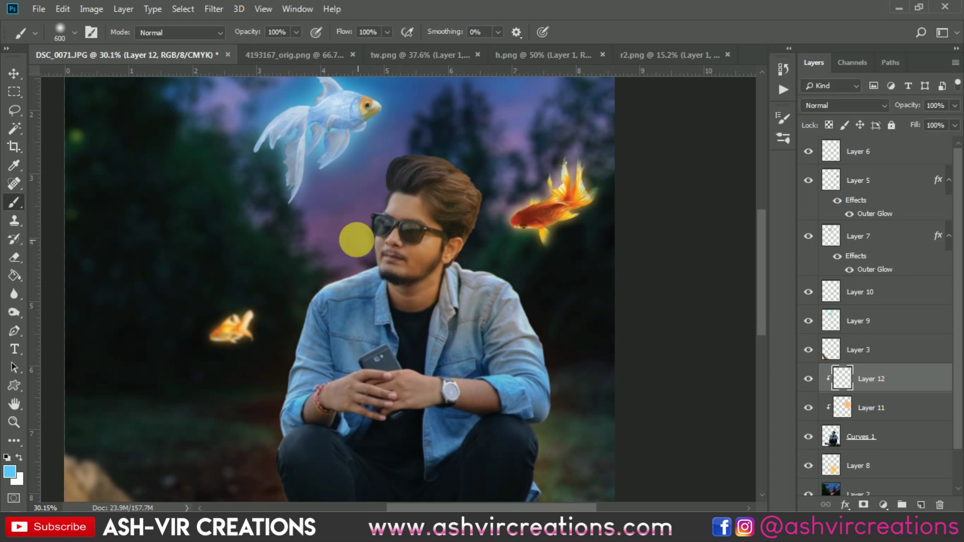
Paint light blue over the man's face and hair on Layer 12 with a 600 px brush, using Soft Light blending.
drag(355, 221, 409, 249)
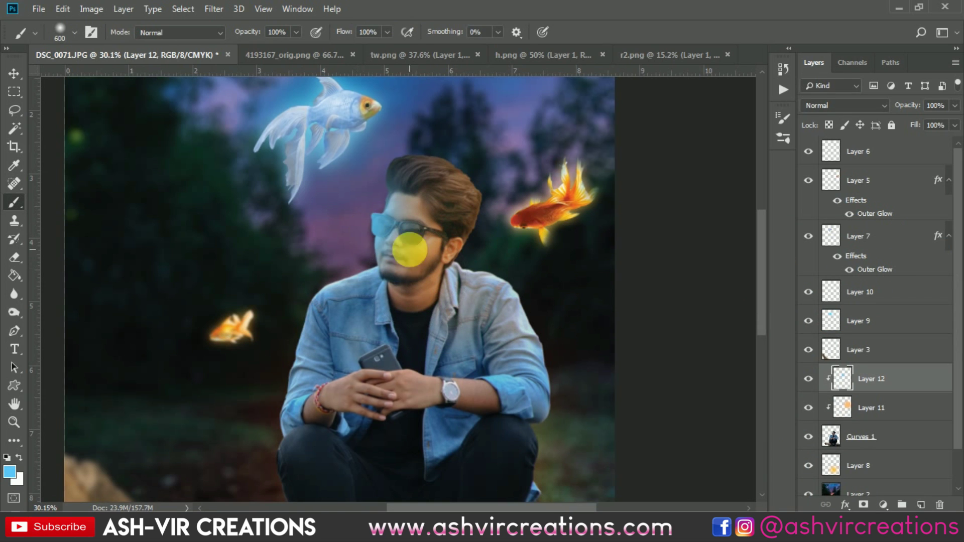
click(818, 105)
click(819, 289)
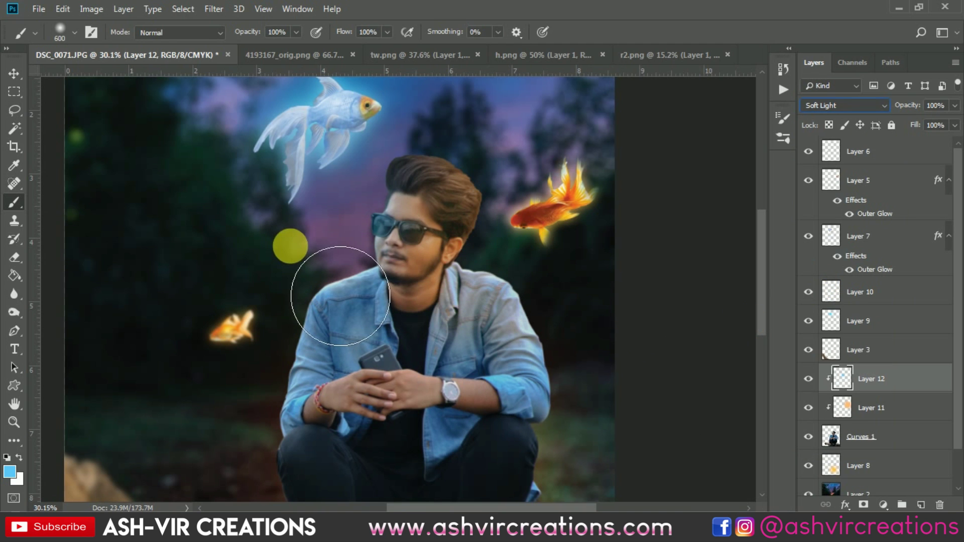
mouse_move(426, 217)
mouse_down()
mouse_move(443, 205)
mouse_move(452, 213)
mouse_move(431, 223)
mouse_move(404, 255)
mouse_up()
mouse_move(354, 205)
mouse_down()
mouse_move(362, 218)
mouse_move(332, 254)
mouse_move(348, 217)
mouse_up()
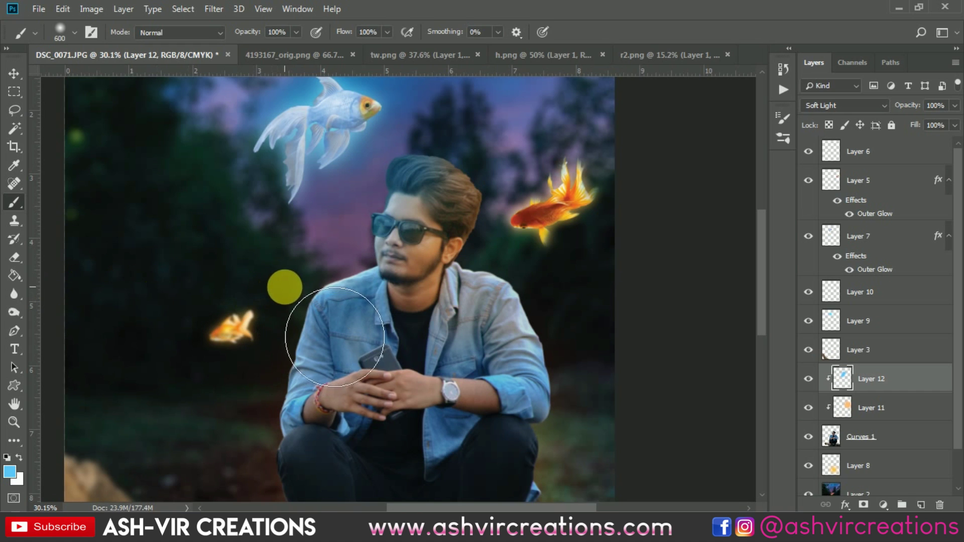
Try Screen on Layer 12 and set its blend mode to Overlay.
click(845, 105)
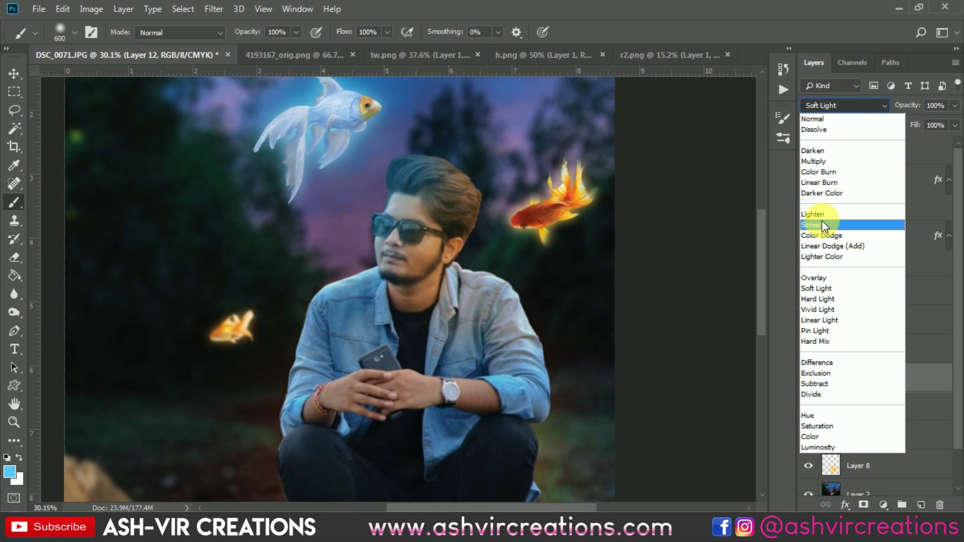
click(828, 225)
key(Down)
key(Down)
key(Down)
key(Down)
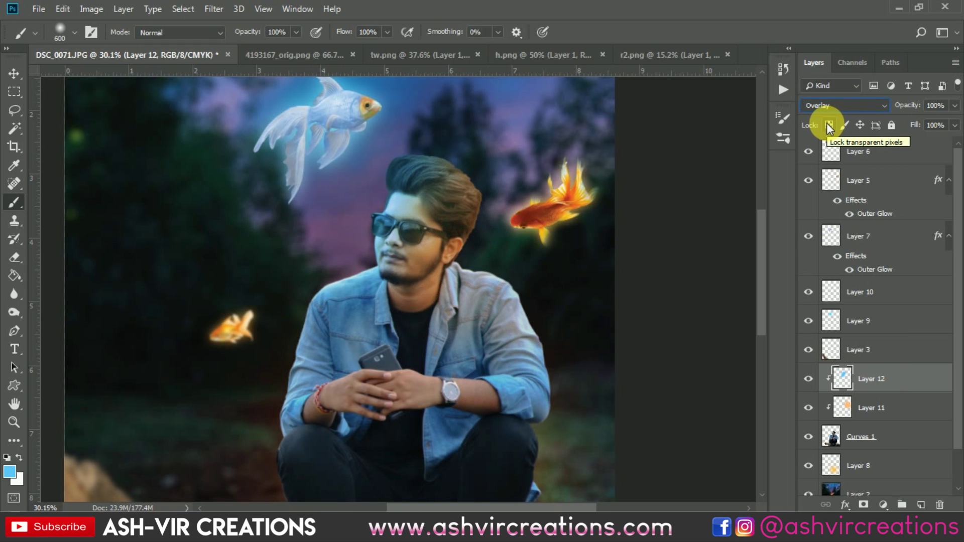
Compare the blue light on Layer 12 hidden and shown, and reduce the layer's opacity to 73%.
click(810, 380)
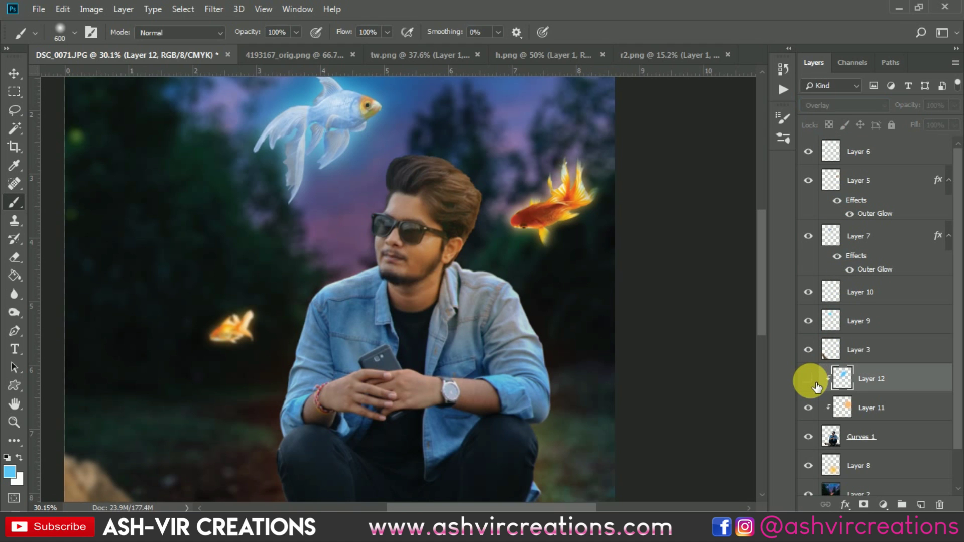
click(810, 380)
click(809, 379)
click(810, 380)
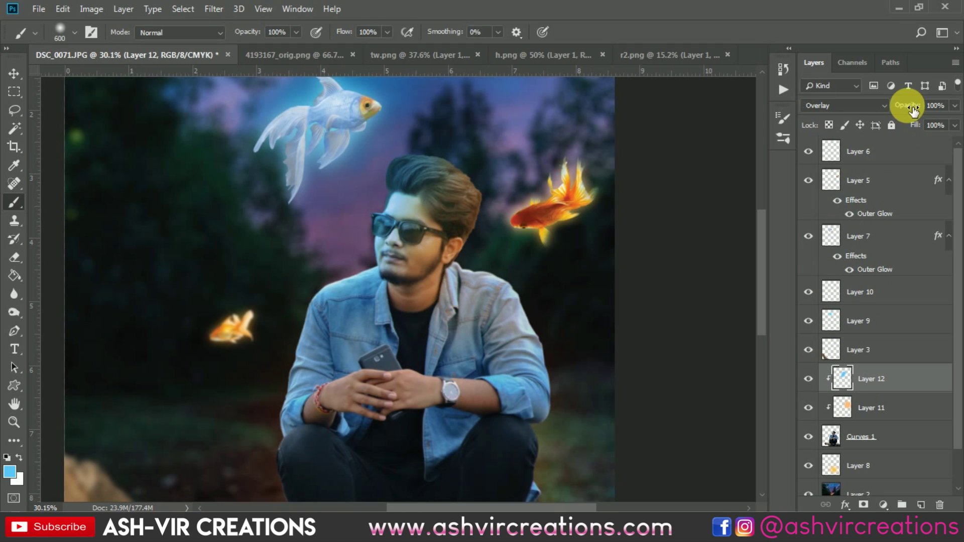
drag(913, 110, 899, 111)
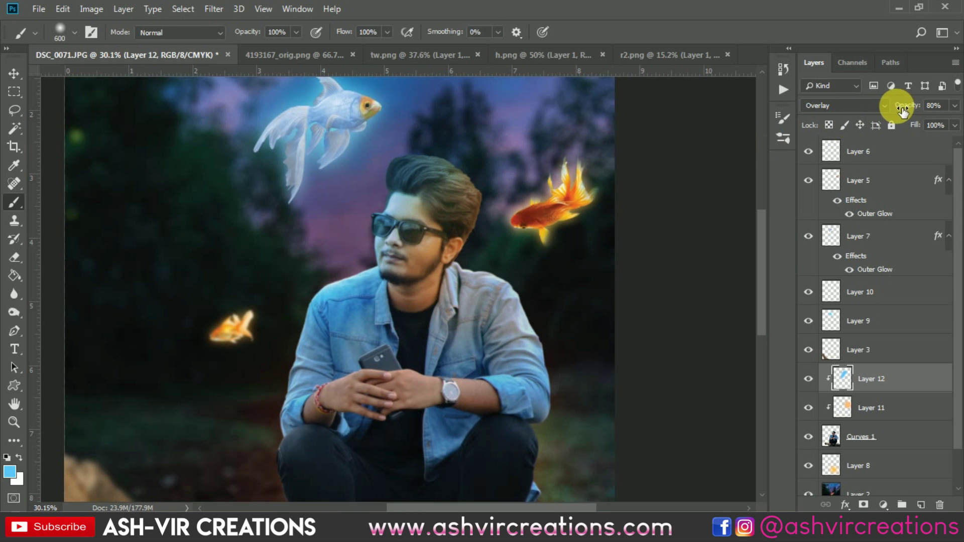
mouse_move(910, 111)
mouse_down()
mouse_move(923, 108)
mouse_move(903, 112)
mouse_up()
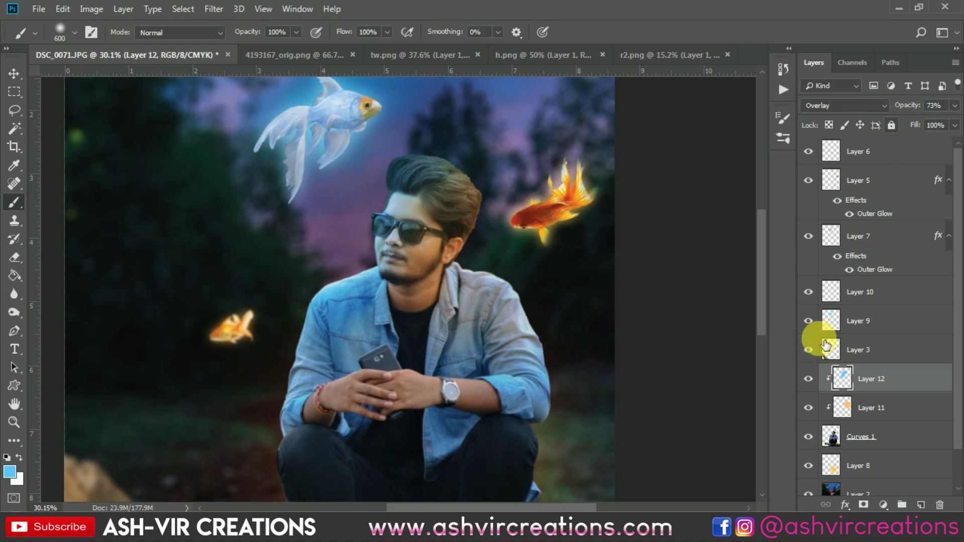
Toggle Layer 12 repeatedly to check the softened blue light on the man's face and jacket.
click(809, 381)
click(809, 381)
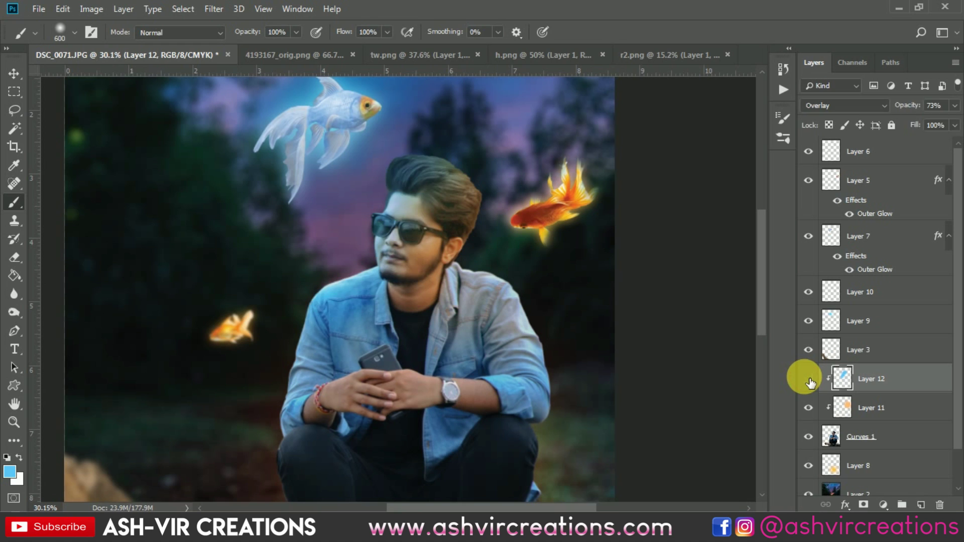
click(809, 381)
click(809, 381)
click(809, 381)
click(809, 381)
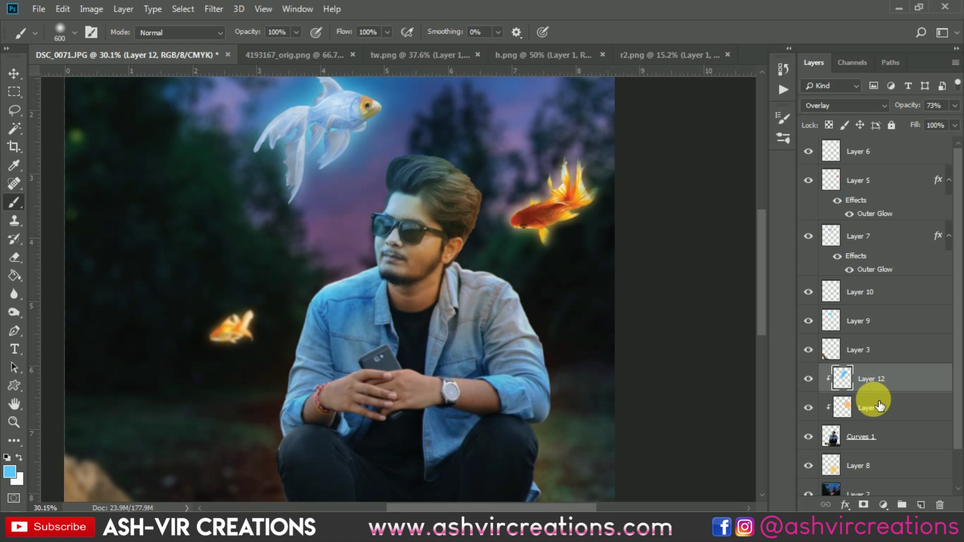
Change the blend mode of the orange light on Layer 11 to Overlay.
click(894, 409)
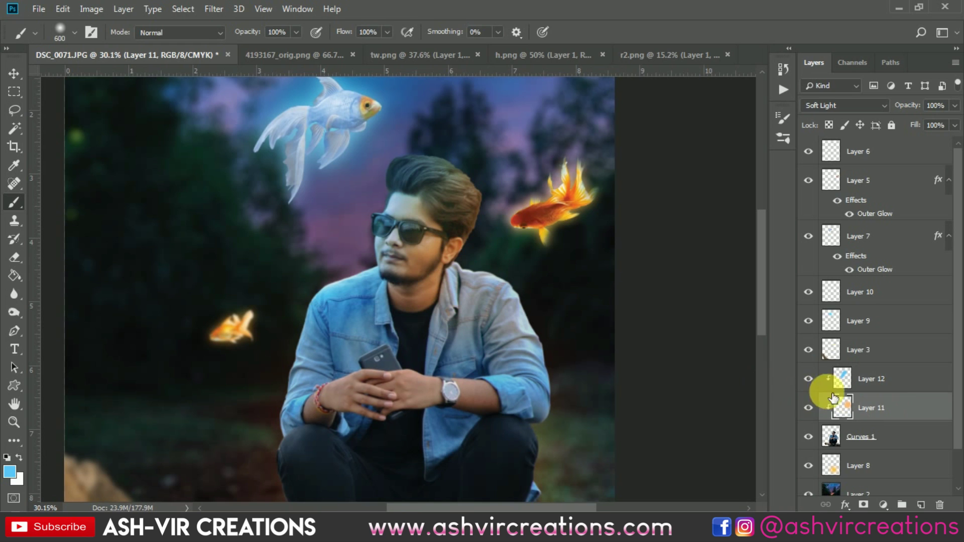
click(827, 105)
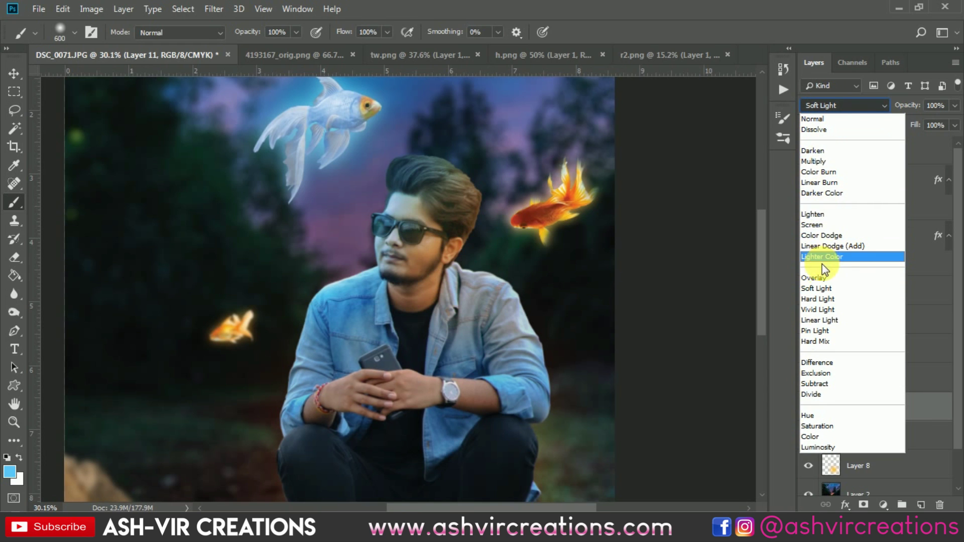
click(826, 278)
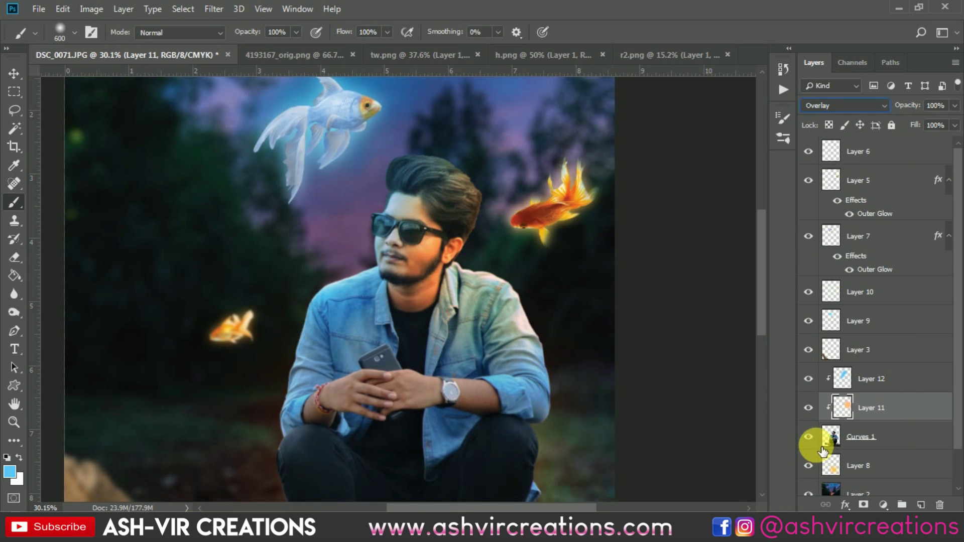
Compare the whole composite with the orange light on Layer 11 hidden and shown.
key(ctrl+minus)
key(ctrl+minus)
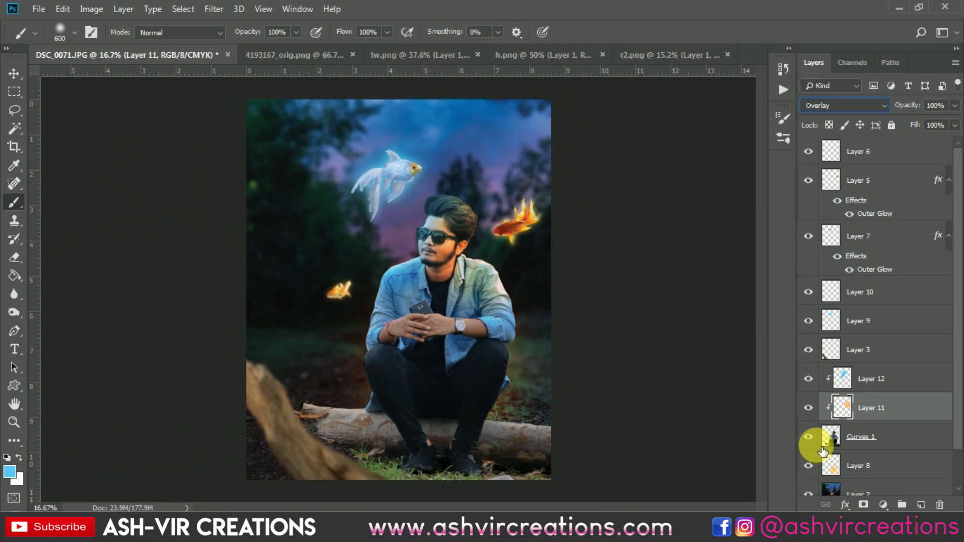
click(808, 408)
click(808, 409)
click(809, 409)
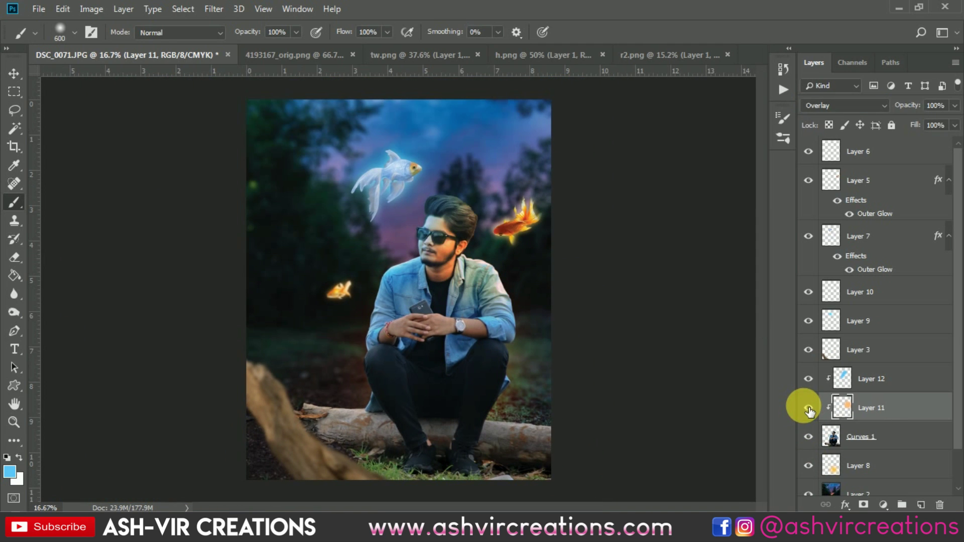
click(808, 409)
click(809, 409)
click(809, 408)
click(808, 409)
key(ctrl+plus)
key(ctrl+minus)
Duplicate the white fish layer, Layer 7, and place the copy above Layer 5.
click(13, 73)
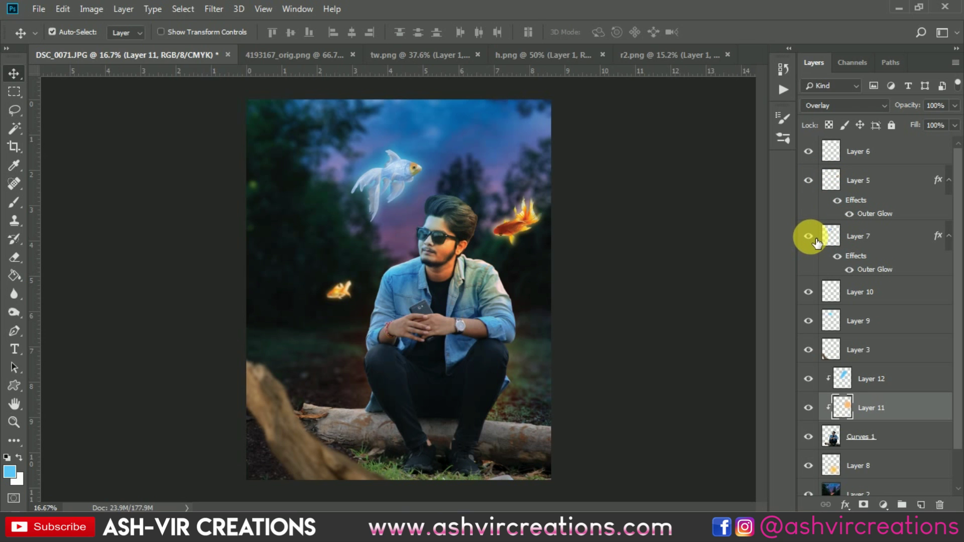
right_click(872, 235)
click(743, 76)
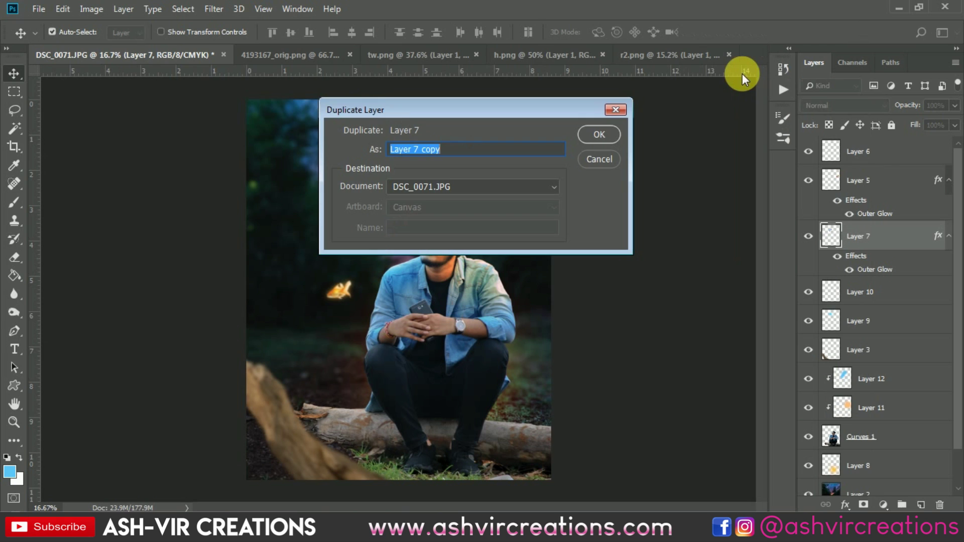
click(608, 132)
drag(861, 222, 865, 178)
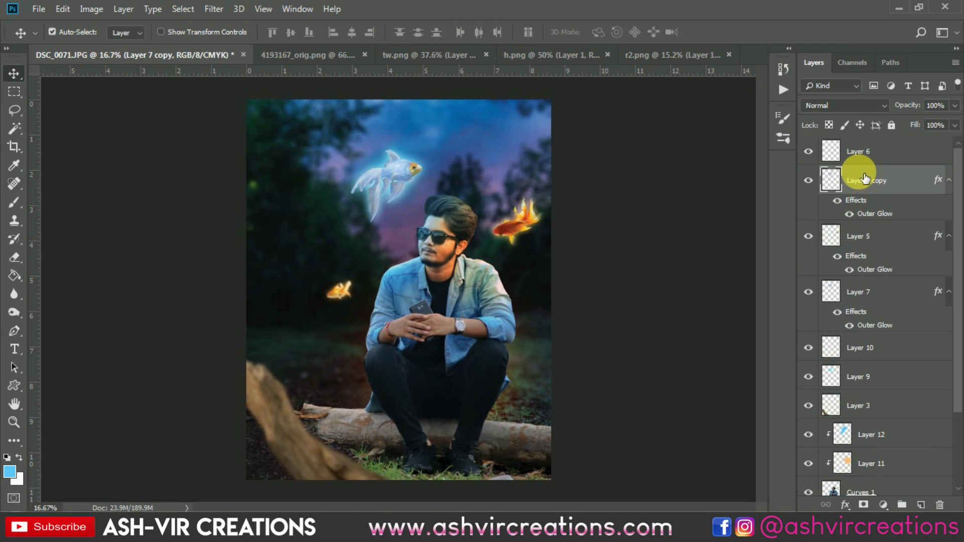
Rasterize the layer style of the white fish copy and reapply the last Gaussian Blur to it.
right_click(873, 182)
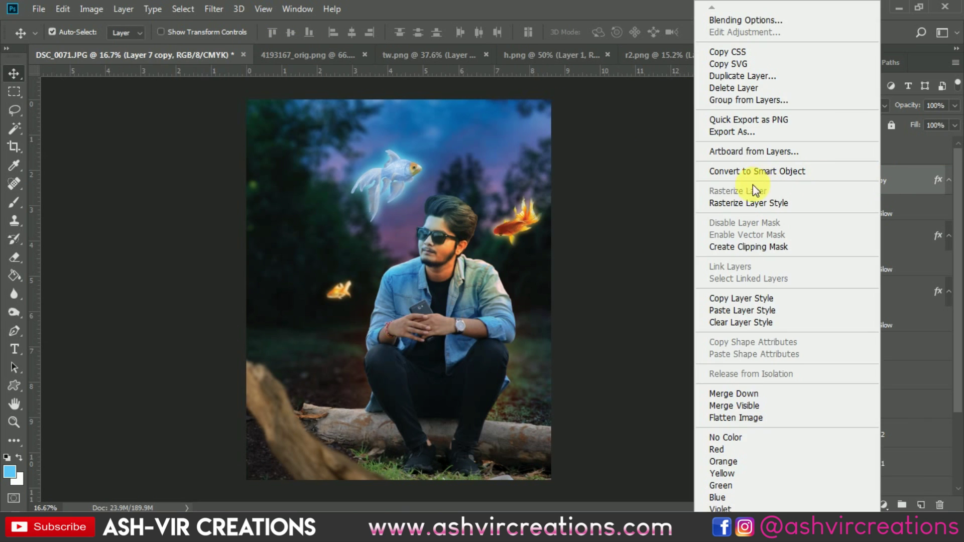
click(746, 203)
click(214, 9)
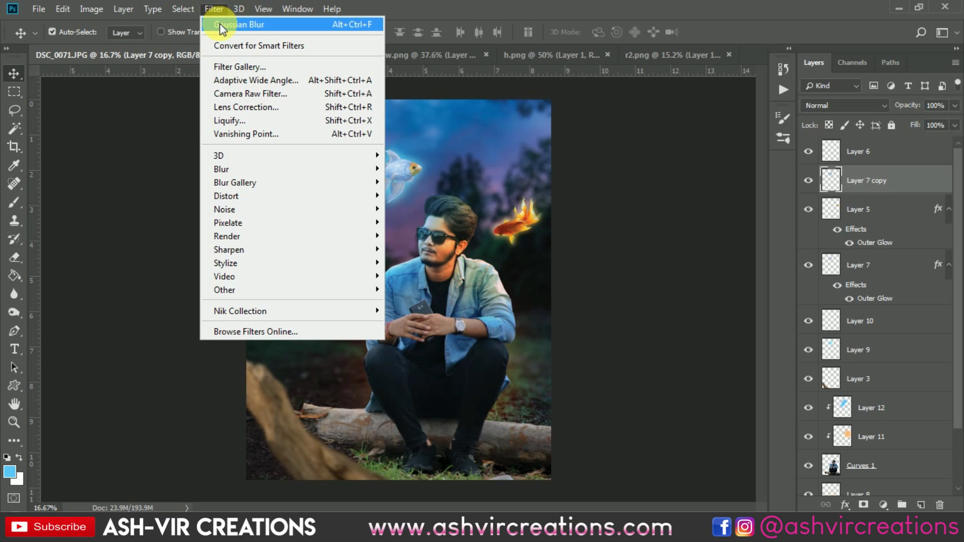
click(219, 25)
Scale the white fish copy to about 23% and place it beside the man's shoulder below the large goldfish.
scroll(408, 176, up, 5)
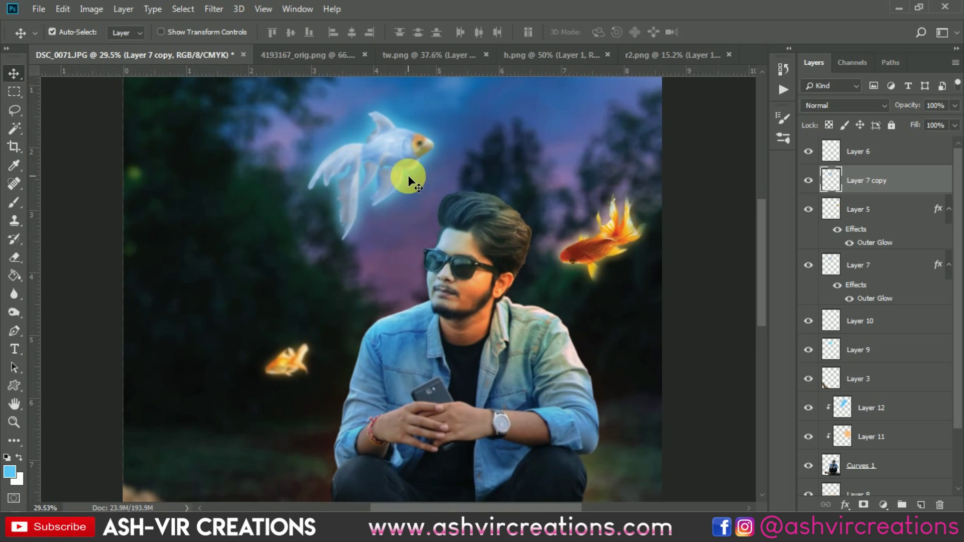
scroll(408, 176, down, 5)
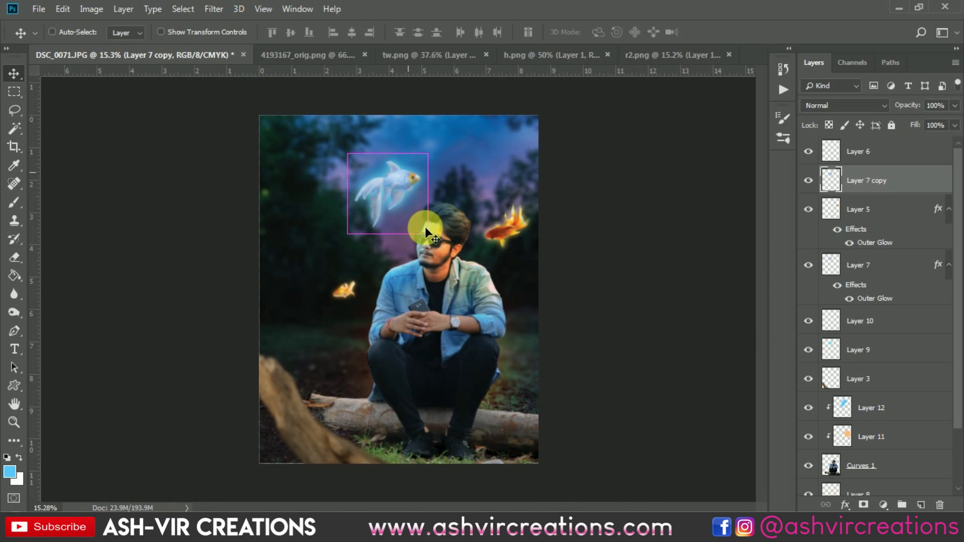
key(ctrl+t)
drag(434, 244, 301, 288)
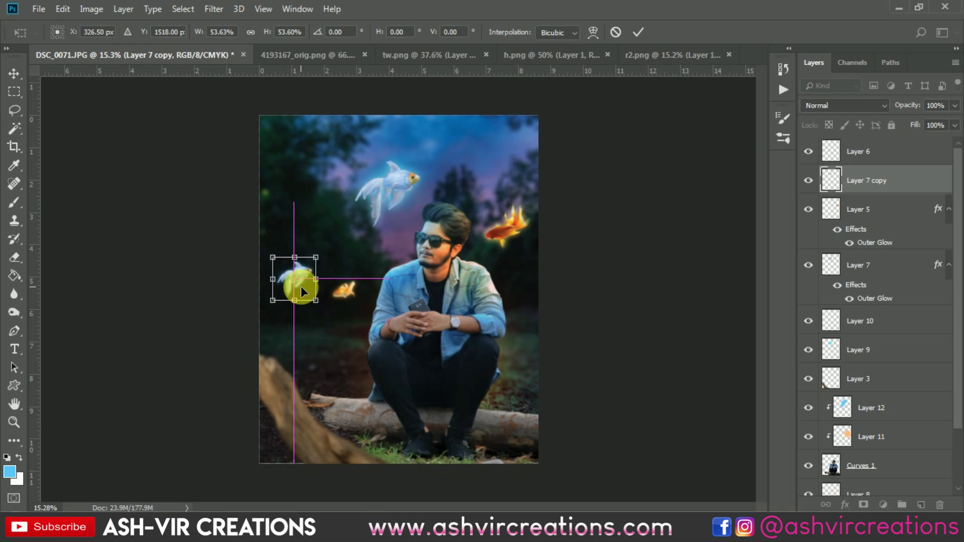
drag(305, 330, 524, 276)
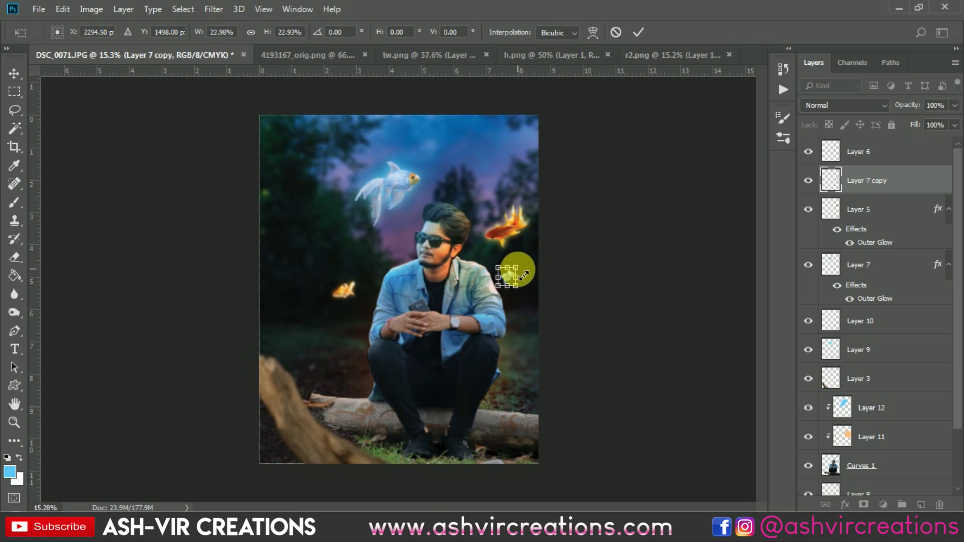
key(Return)
Move the small white fish farther from the man's arm, toward the nearby edge of the picture.
scroll(518, 269, up, 8)
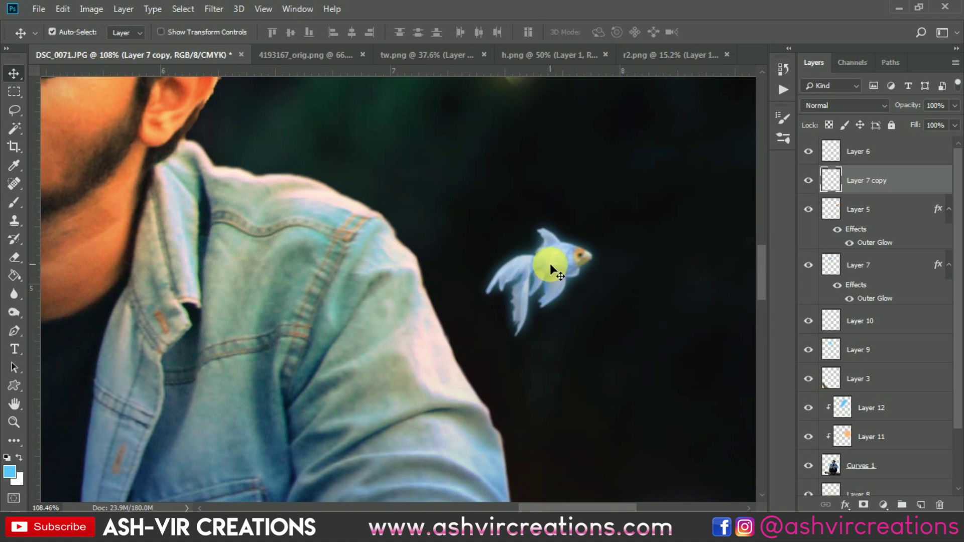
drag(550, 263, 637, 354)
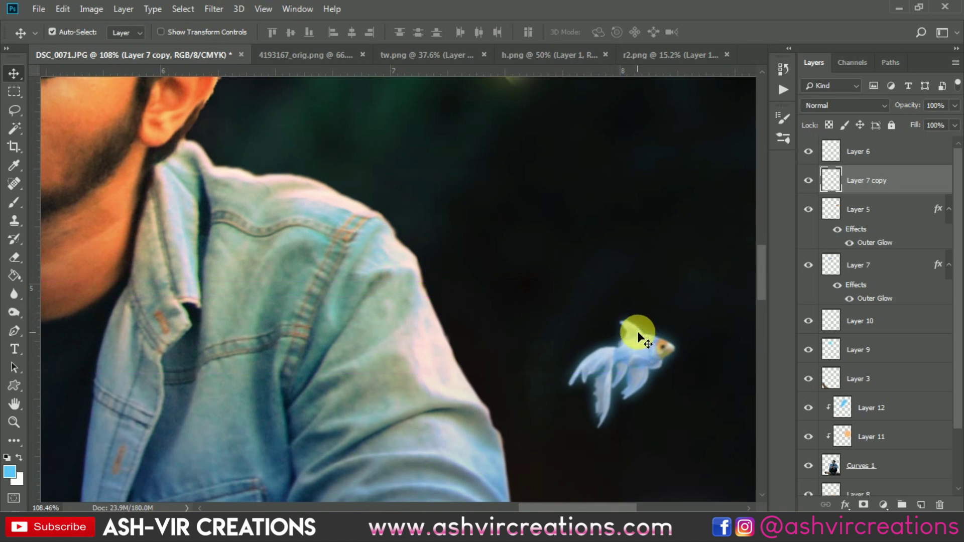
scroll(637, 333, down, 3)
drag(628, 315, 445, 215)
scroll(449, 235, down, 4)
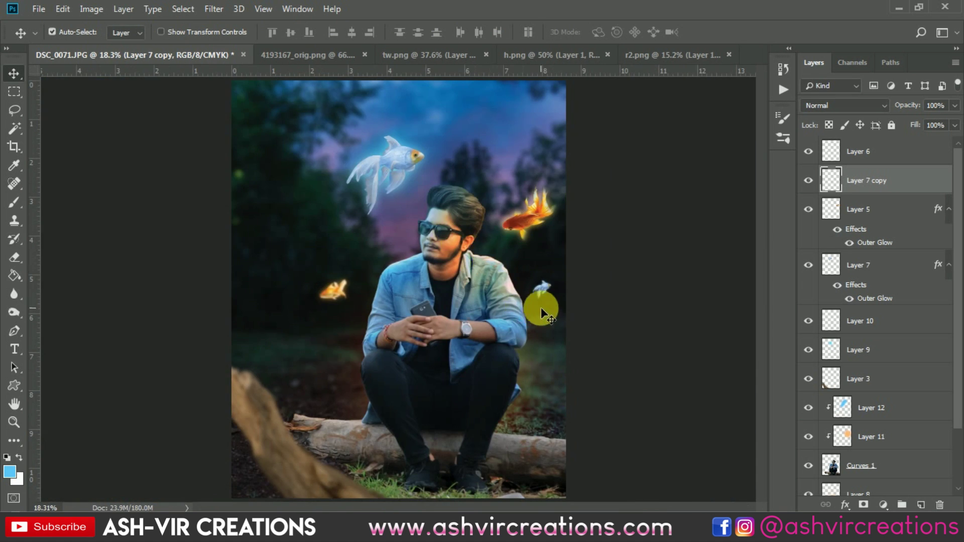
scroll(544, 287, up, 4)
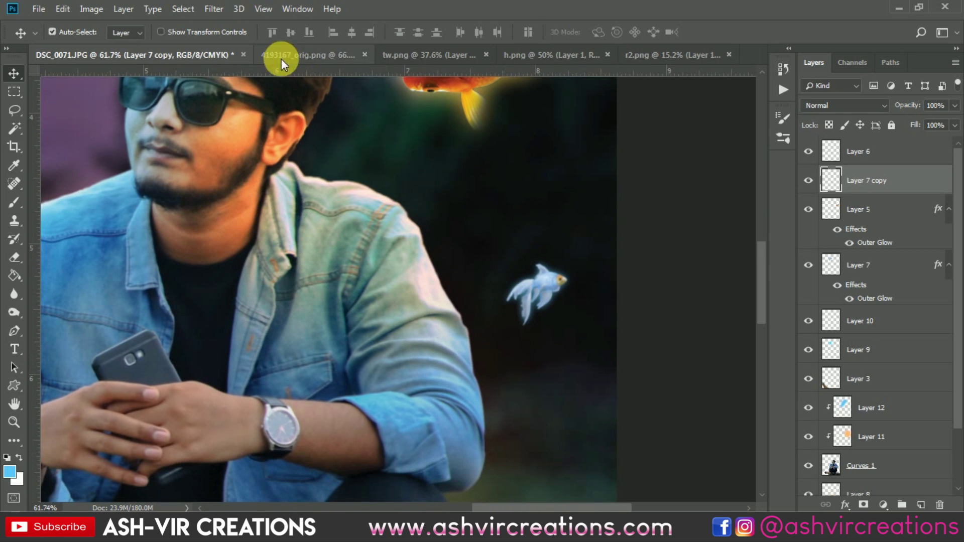
Reapply the last Gaussian Blur to the small white fish copy beside the man's arm.
click(213, 8)
click(222, 27)
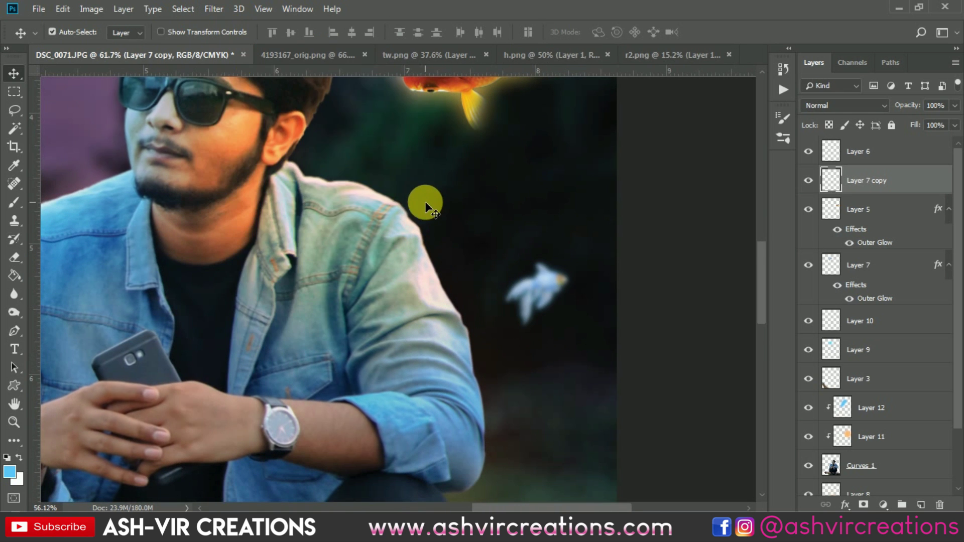
scroll(424, 201, down, 4)
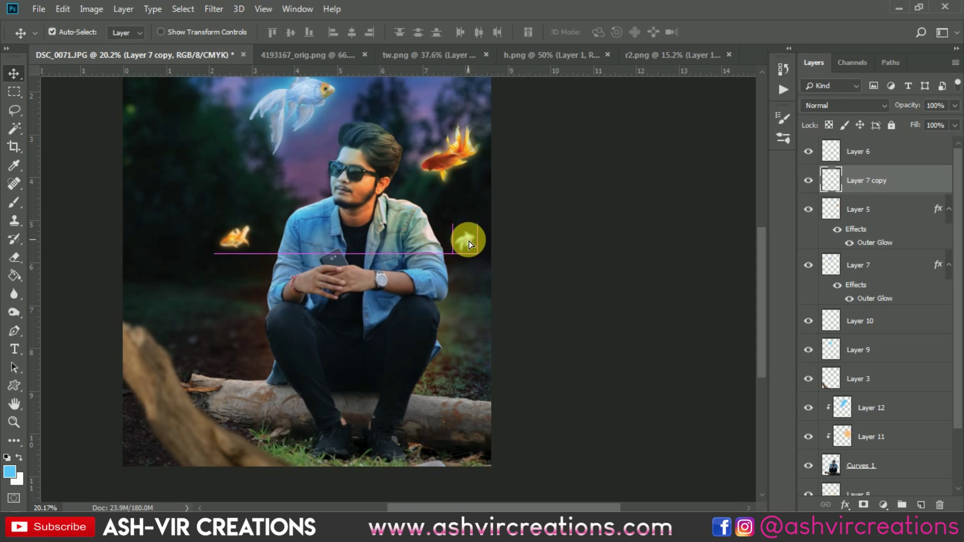
scroll(468, 240, down, 1)
click(346, 284)
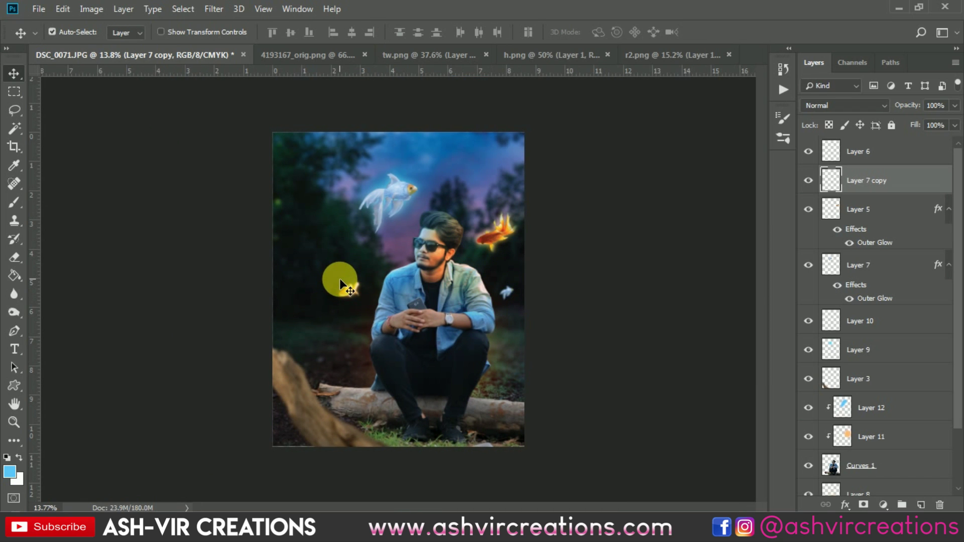
scroll(369, 247, up, 1)
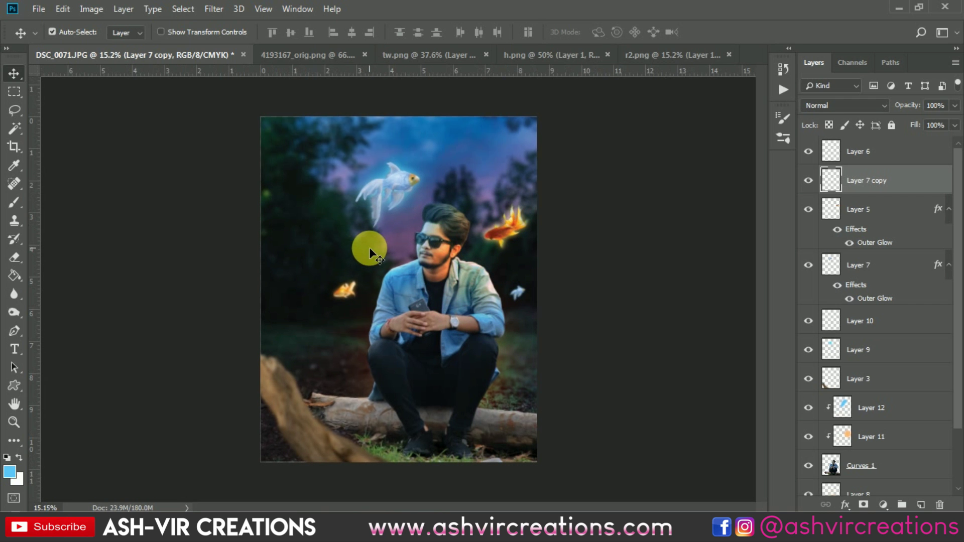
scroll(407, 165, up, 3)
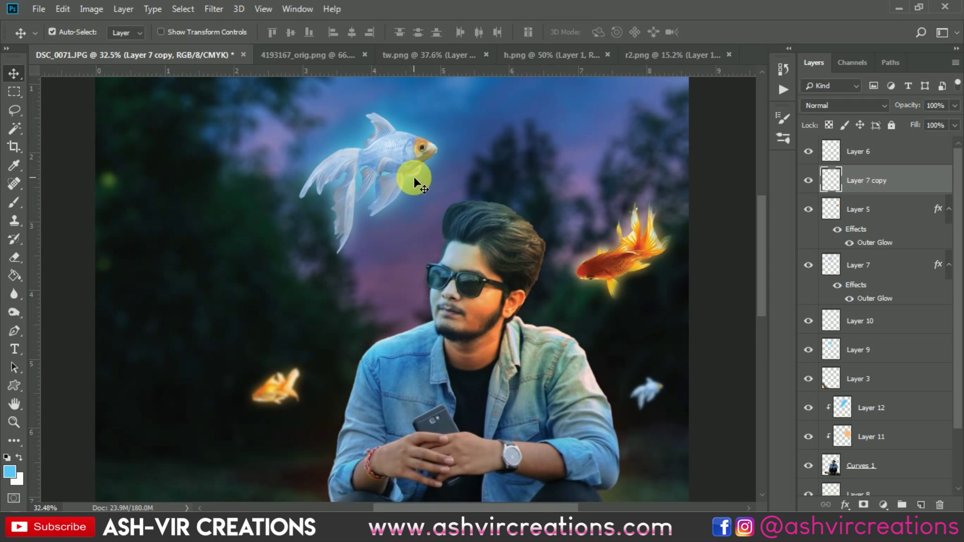
scroll(414, 177, down, 6)
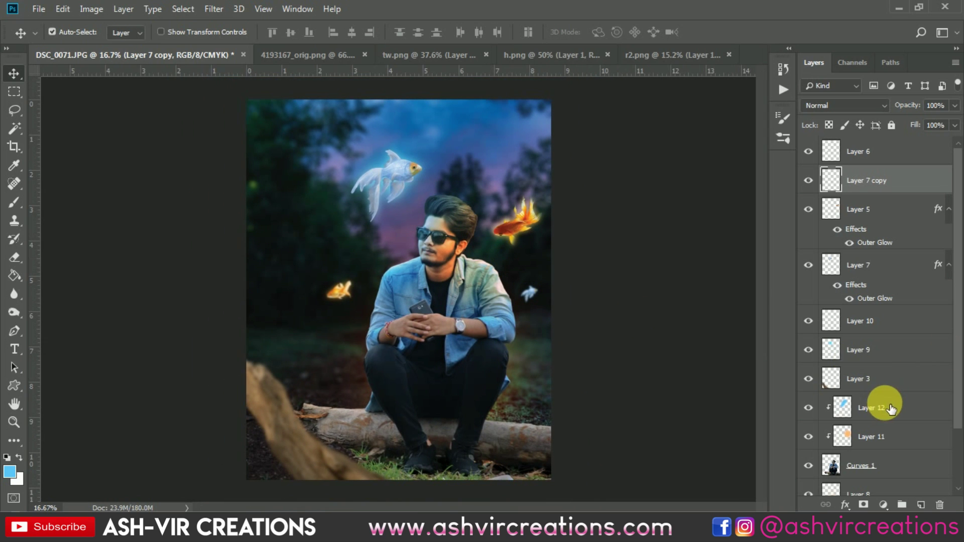
Create a new layer above Layer 12, clip it to the man's layer, and move it directly above Curves 1.
click(873, 407)
click(921, 505)
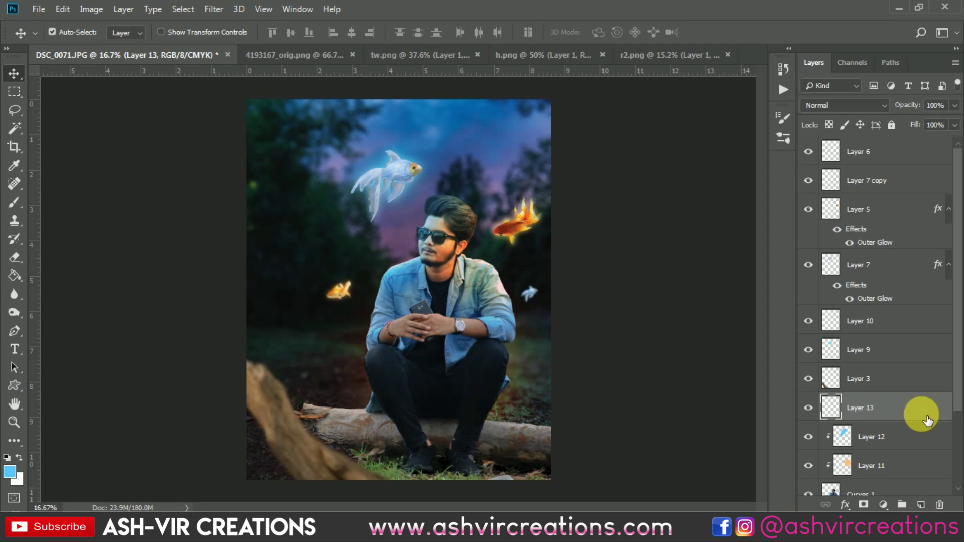
right_click(911, 408)
click(809, 245)
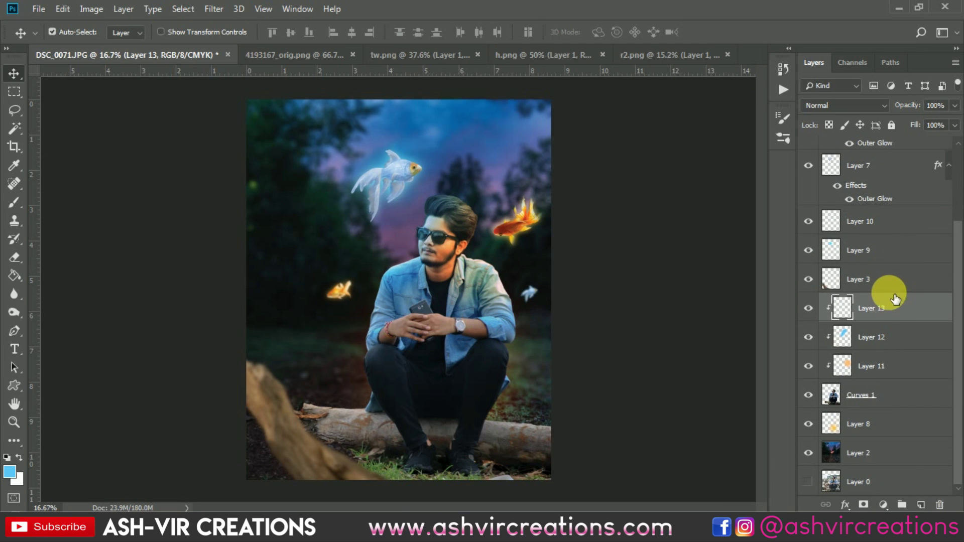
drag(882, 304, 899, 372)
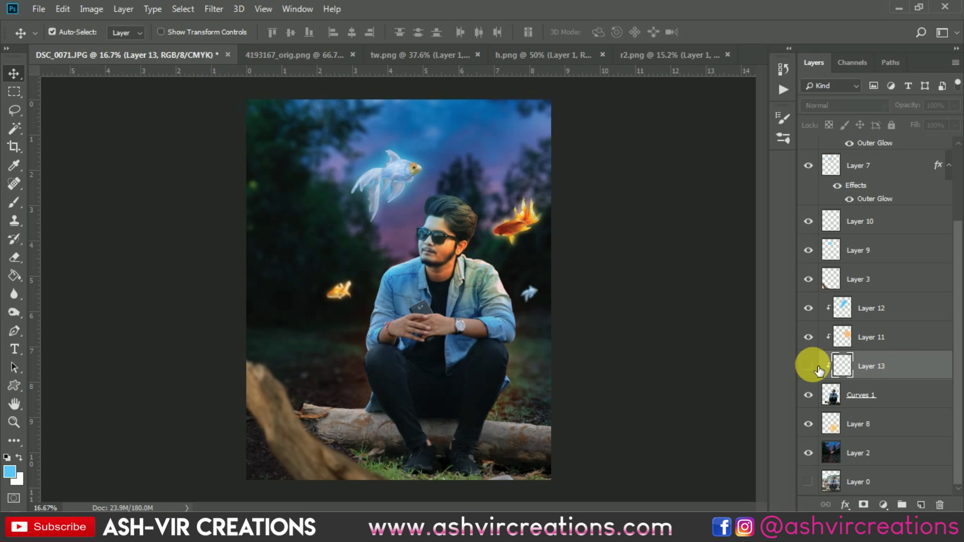
Prepare Layer 13 for shading with the Brush tool, a black foreground color and the Multiply blend mode.
click(15, 203)
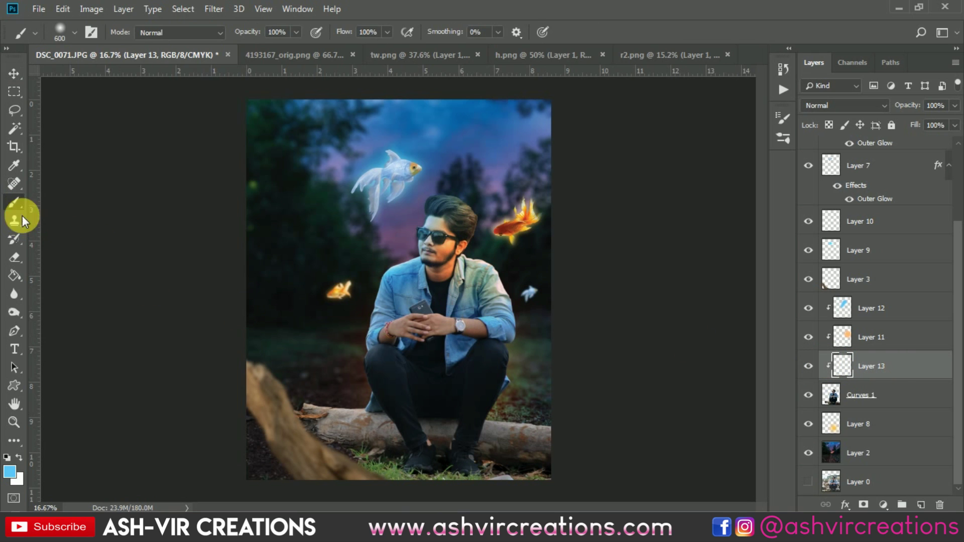
click(10, 471)
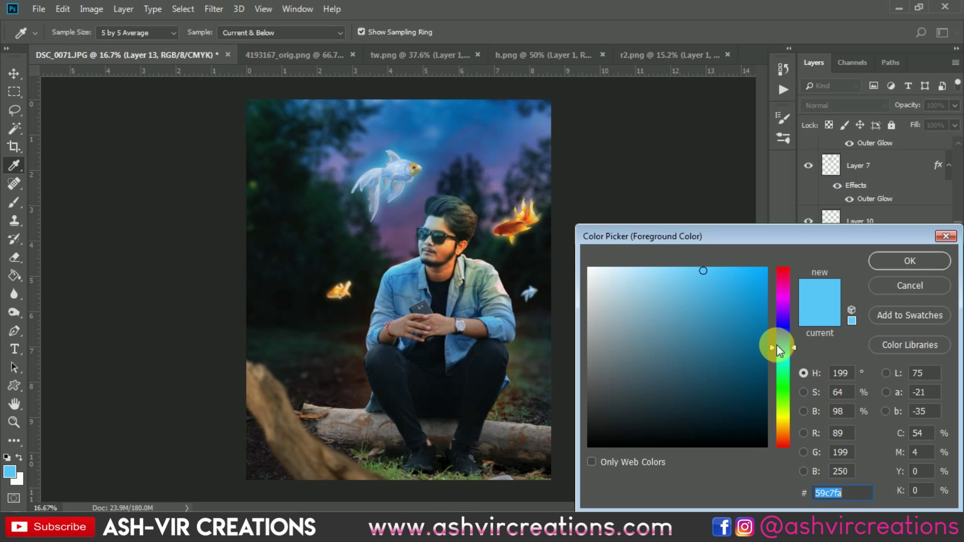
click(637, 441)
click(908, 265)
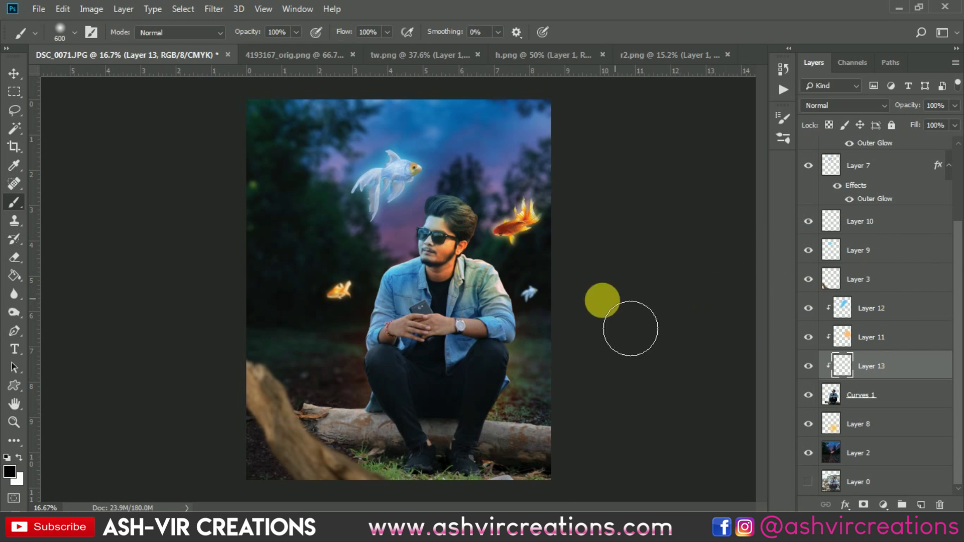
click(811, 106)
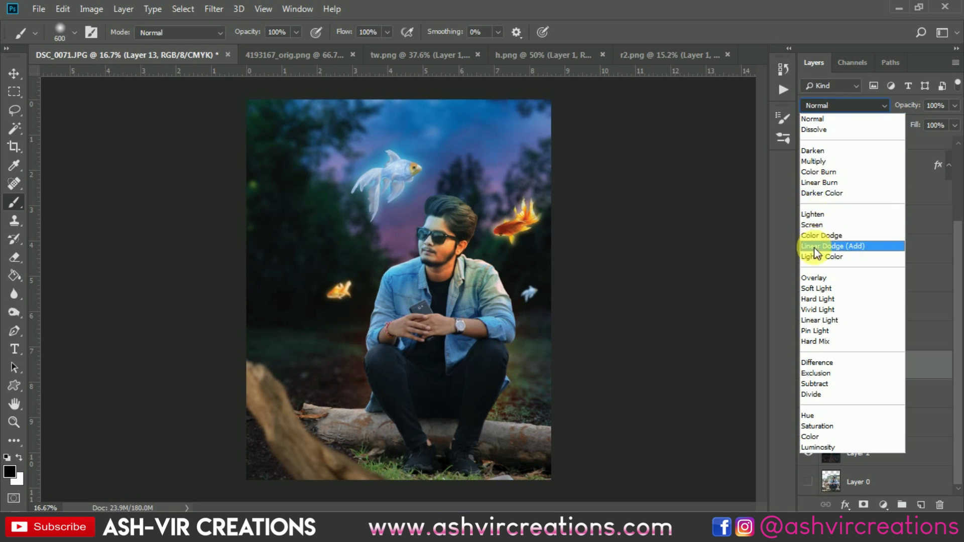
click(815, 163)
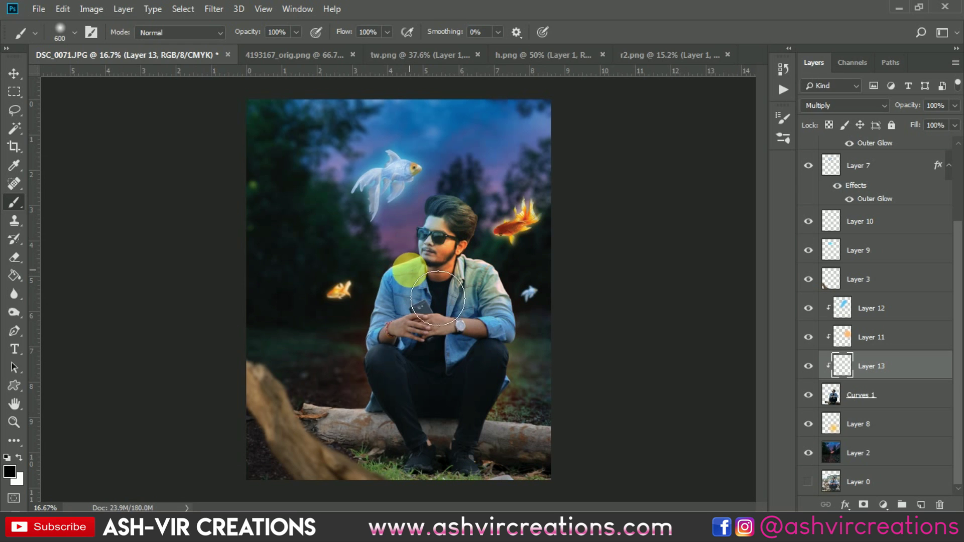
Try to paint black shading over the man's jacket and forearm on Layer 13.
drag(383, 241, 339, 339)
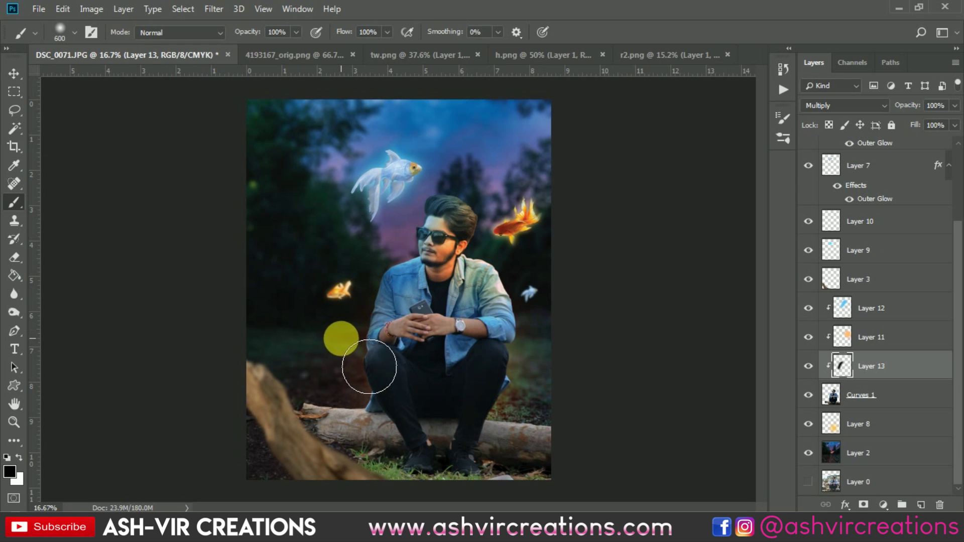
key(ctrl+z)
mouse_move(478, 330)
mouse_down()
mouse_move(425, 345)
mouse_move(377, 383)
mouse_up()
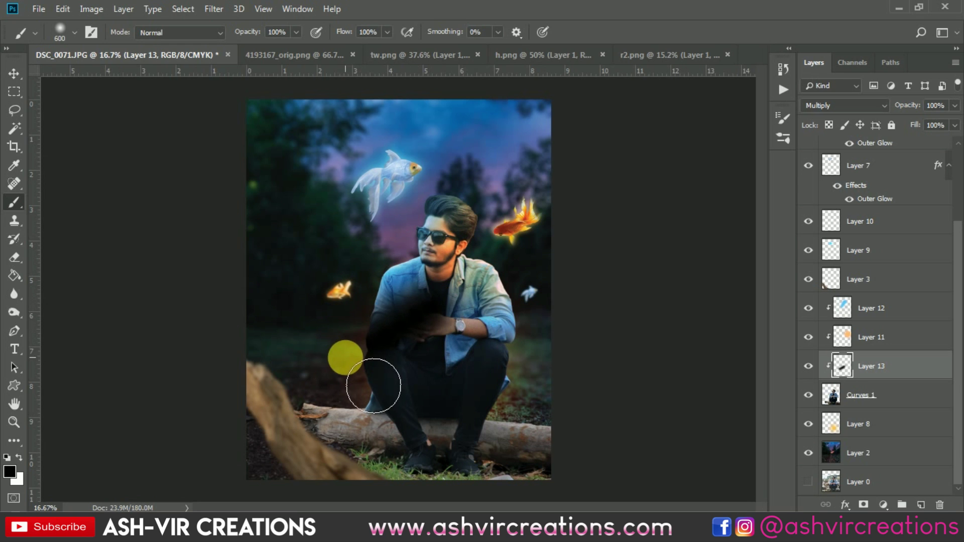
key(ctrl+z)
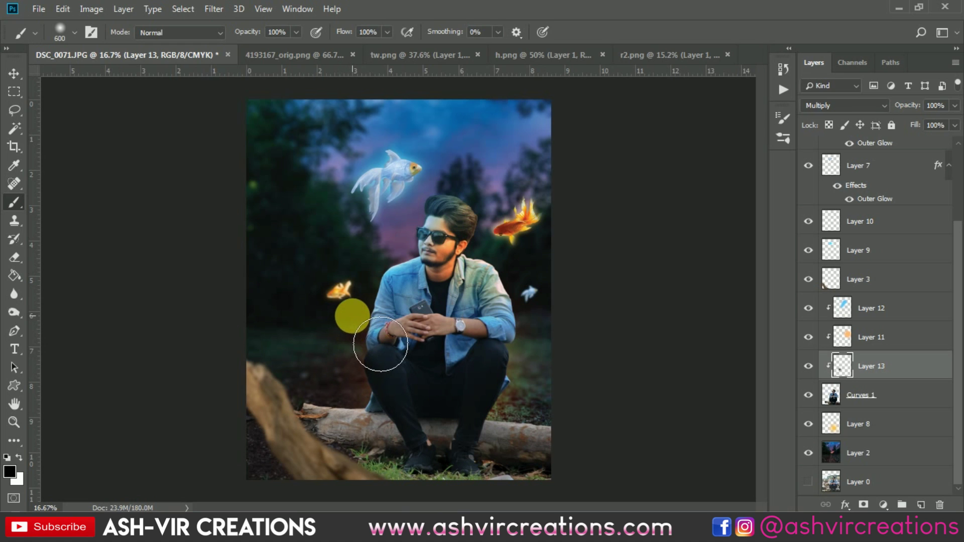
drag(383, 345, 374, 374)
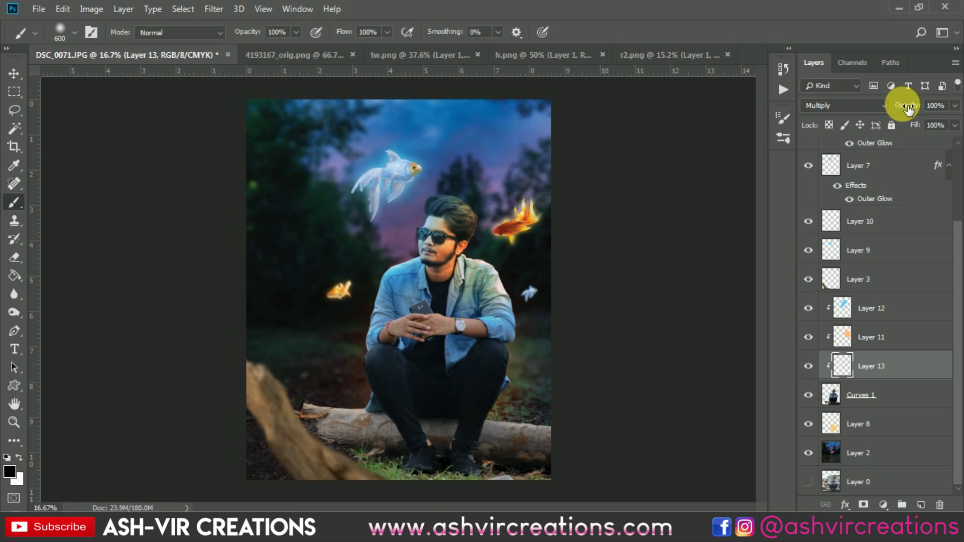
Set the brush opacity to 88% and paint black shading along the man's outer edge below the small white fish.
drag(261, 34, 251, 32)
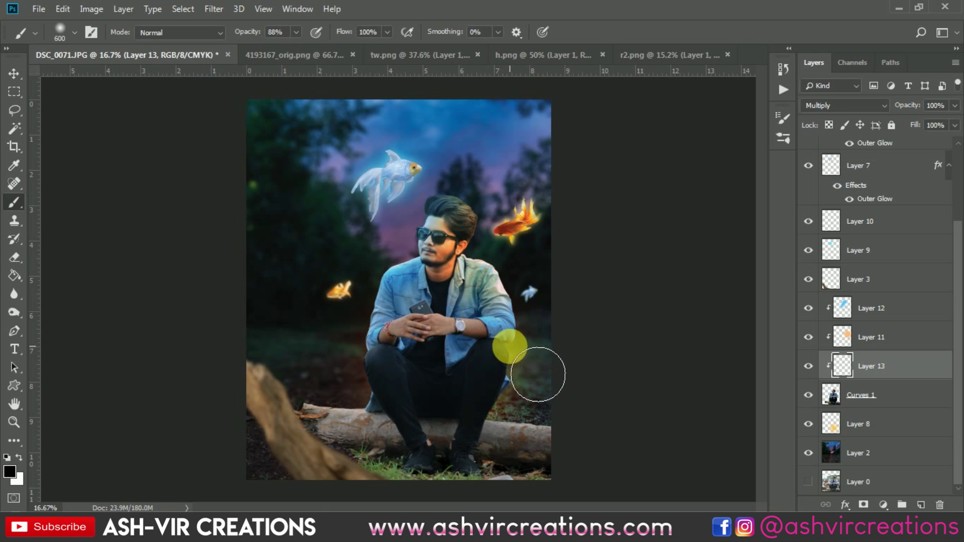
mouse_move(538, 375)
mouse_down()
mouse_move(562, 379)
mouse_move(581, 366)
mouse_move(545, 291)
mouse_move(553, 351)
mouse_up()
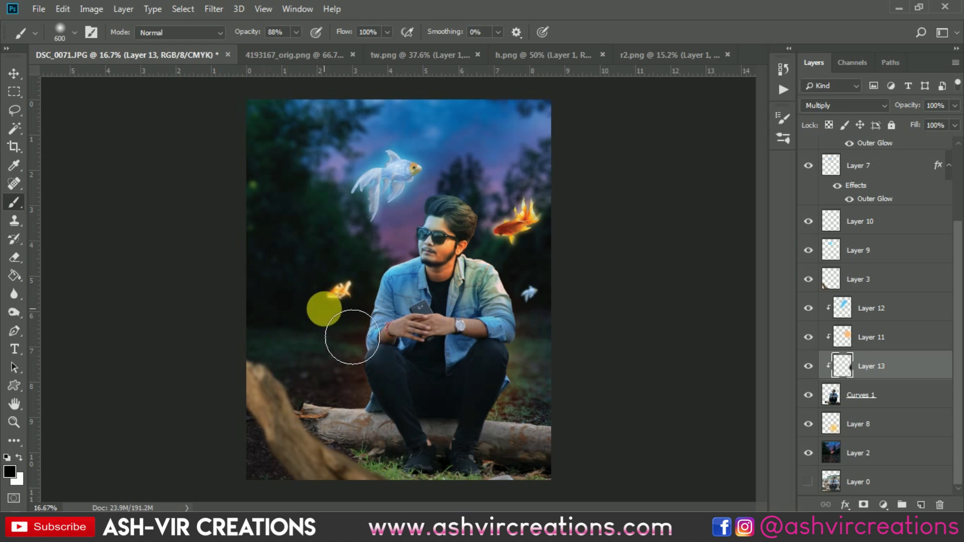
mouse_move(352, 337)
mouse_down()
mouse_move(359, 304)
mouse_move(361, 388)
mouse_move(355, 376)
mouse_up()
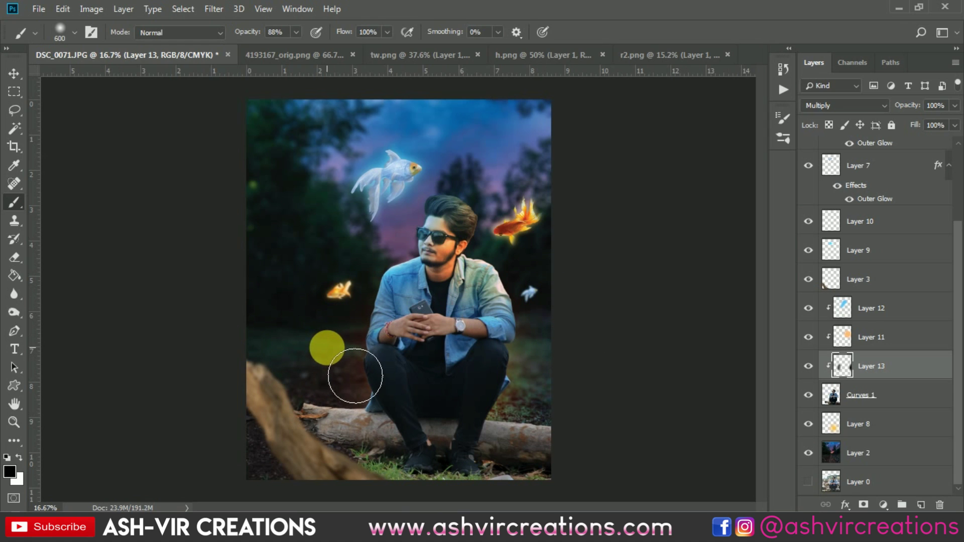
key(ctrl+z)
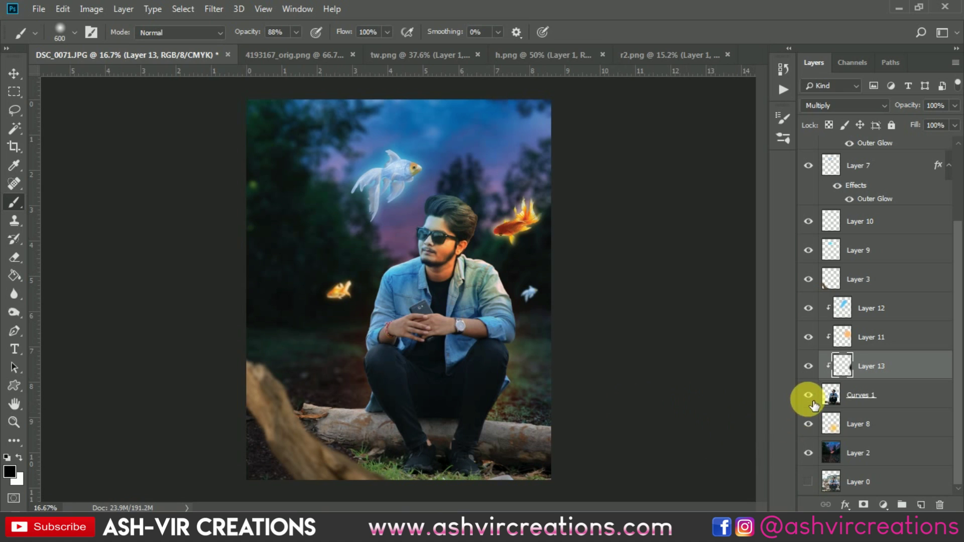
Compare the picture with and without the black shading on Layer 13.
click(809, 368)
click(810, 368)
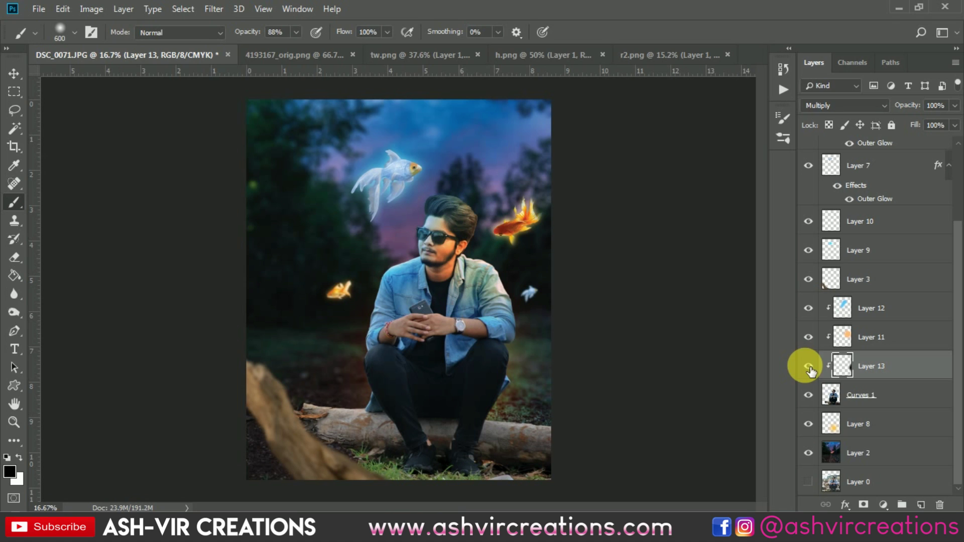
key(v)
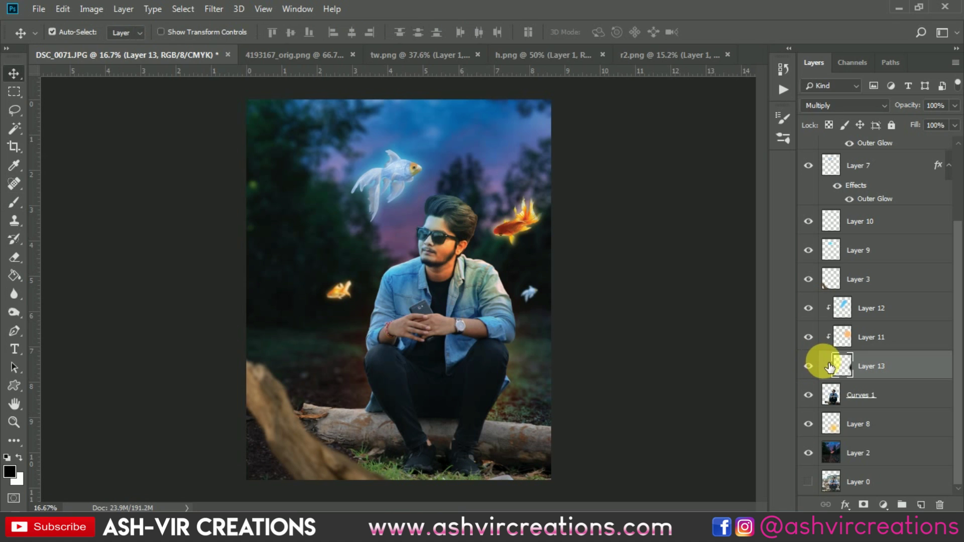
click(820, 368)
click(819, 368)
click(820, 369)
click(820, 368)
click(820, 369)
click(819, 368)
click(819, 368)
click(820, 368)
Adjust Hue/Saturation on Curves 1 by sampling the jacket's cyans and setting hue +6, saturation -100 and lightness -88.
click(873, 397)
key(ctrl+u)
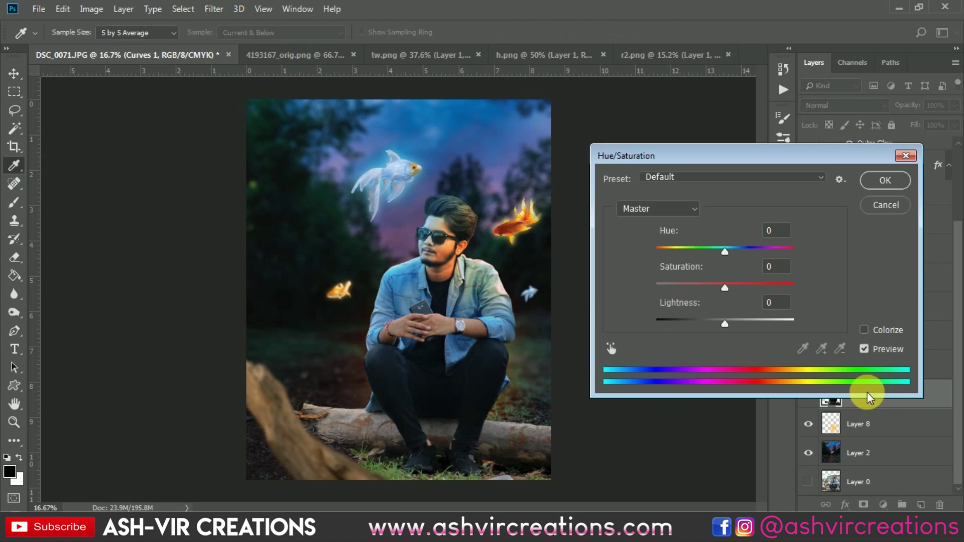
click(612, 347)
click(492, 287)
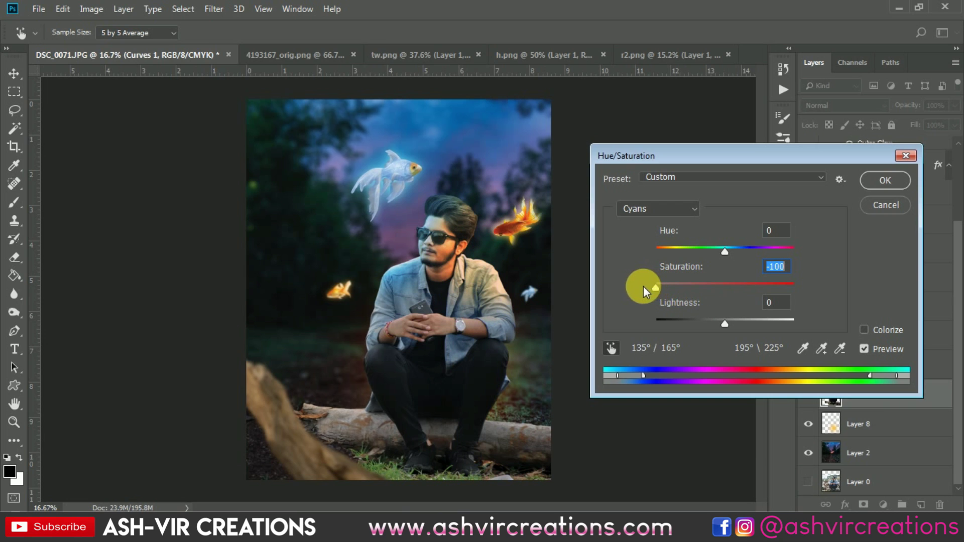
drag(716, 320, 665, 326)
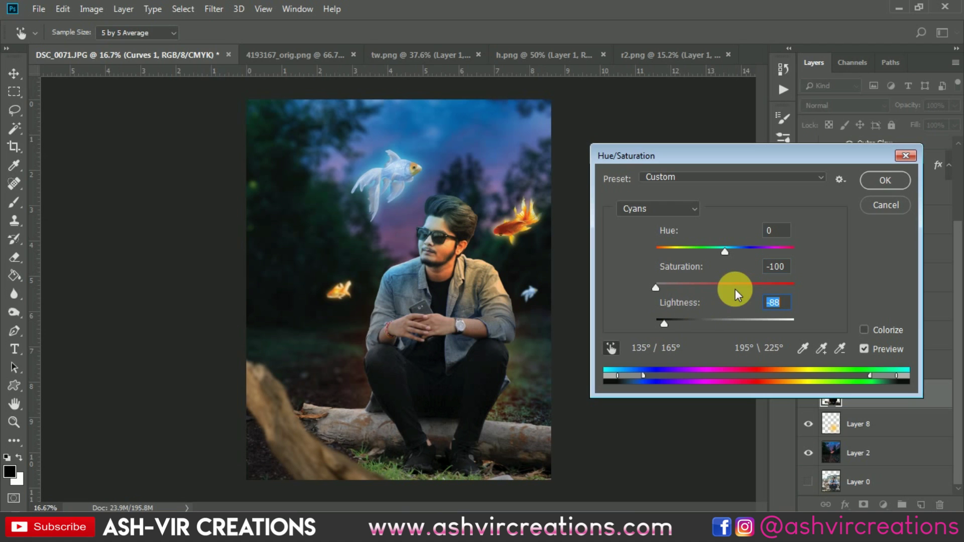
mouse_move(716, 252)
mouse_down()
mouse_move(658, 251)
mouse_move(771, 254)
mouse_move(717, 258)
mouse_move(740, 260)
mouse_move(727, 266)
mouse_up()
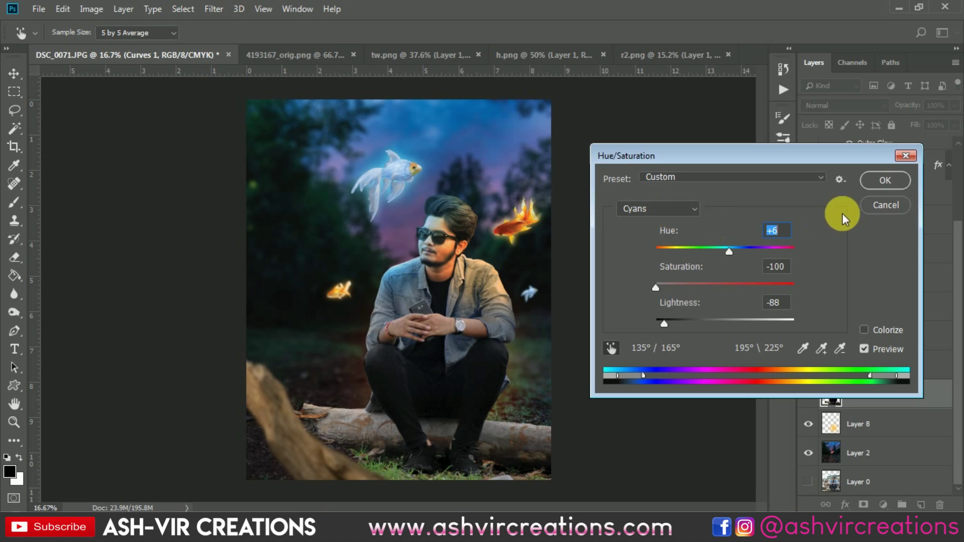
Compare the man's jacket with and without the Hue/Saturation adjustment.
click(864, 348)
click(865, 348)
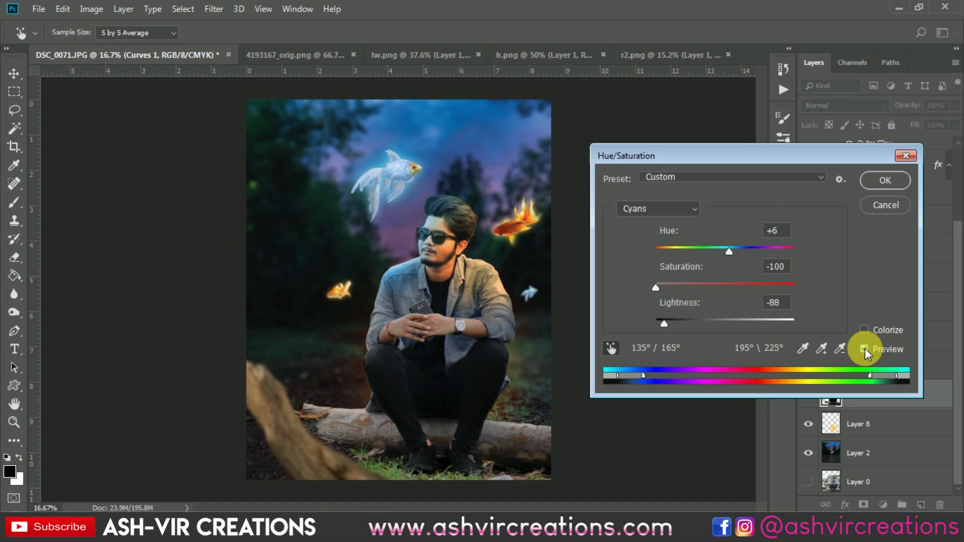
click(865, 348)
click(865, 348)
click(865, 348)
click(863, 348)
key(ctrl+plus)
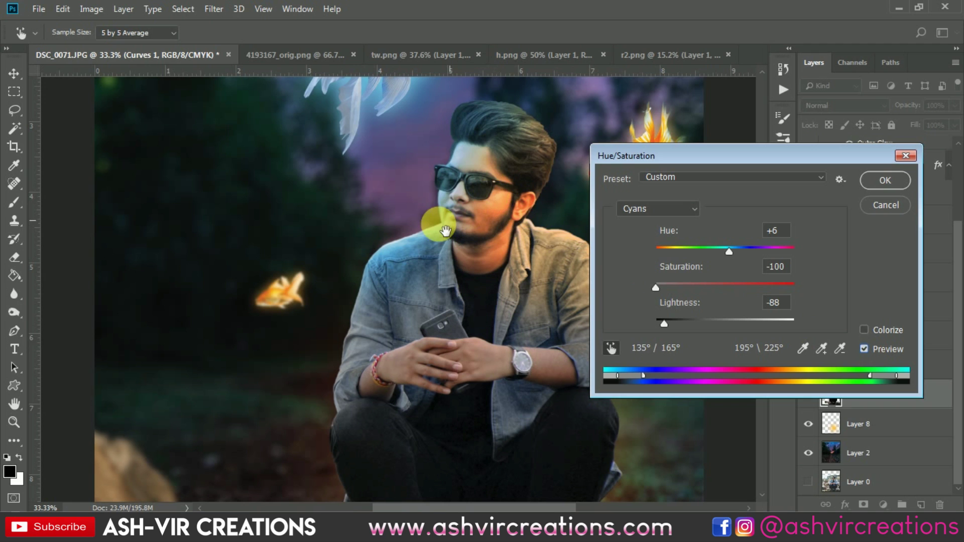
click(868, 348)
click(868, 348)
click(867, 348)
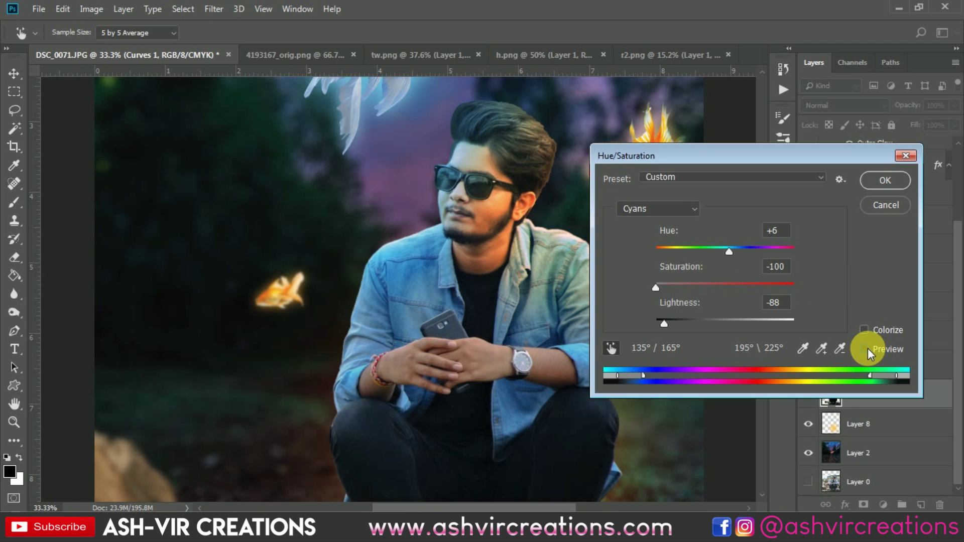
click(868, 348)
click(868, 348)
click(868, 348)
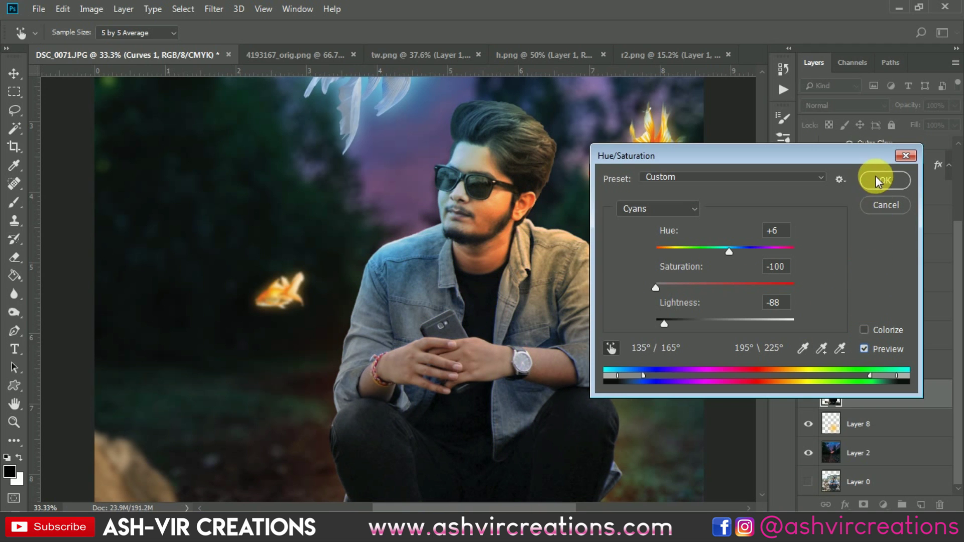
Raise the cyans' lightness to -28 and apply the Hue/Saturation adjustment to the man's layer.
mouse_move(688, 324)
mouse_down()
mouse_move(738, 324)
mouse_move(697, 323)
mouse_move(706, 324)
mouse_up()
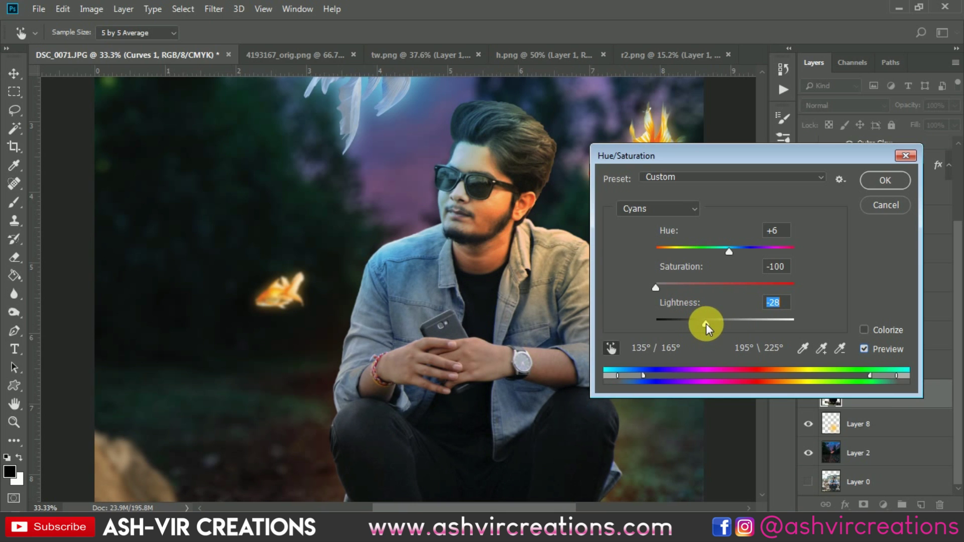
click(864, 349)
click(865, 349)
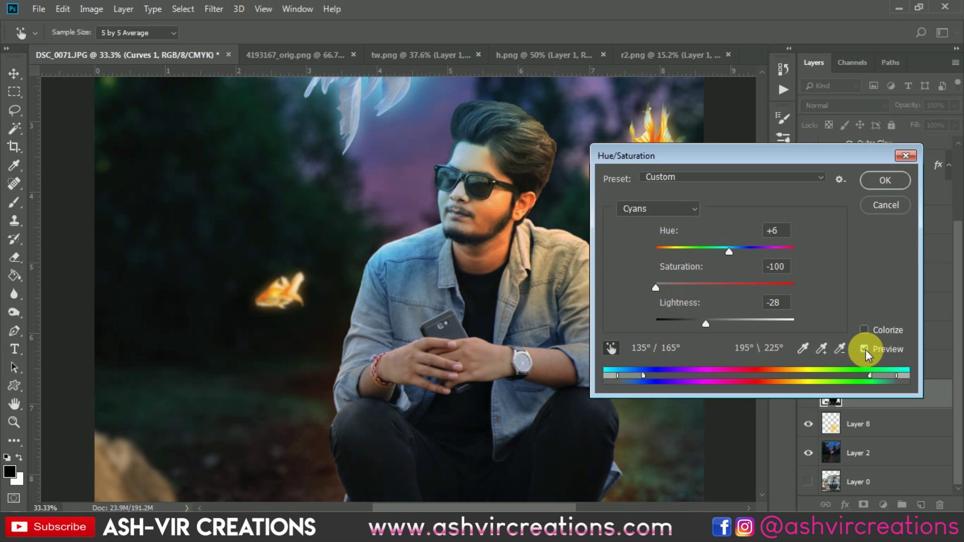
click(887, 181)
key(ctrl+0)
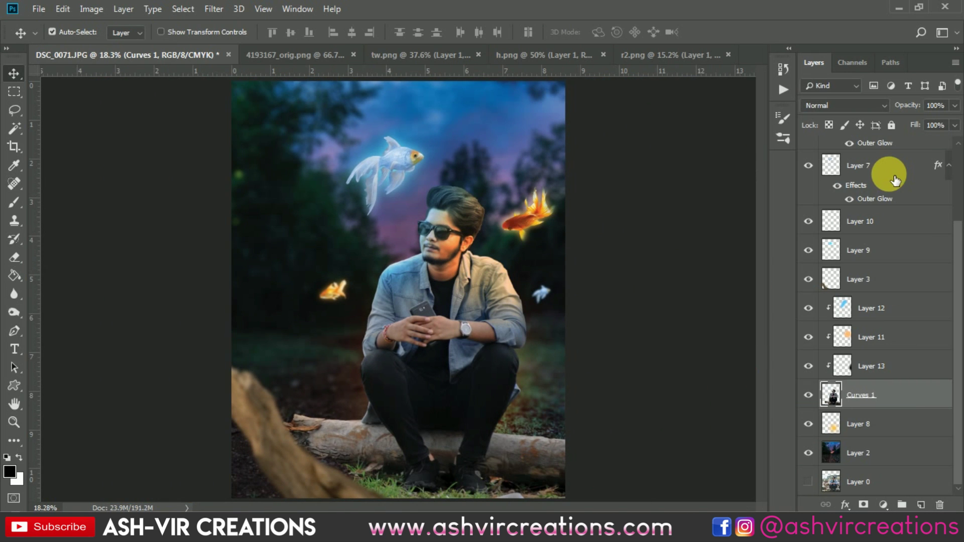
Swap the foreground color to white and add a new layer above Layer 12, clipped to the man's layer.
key(ctrl+minus)
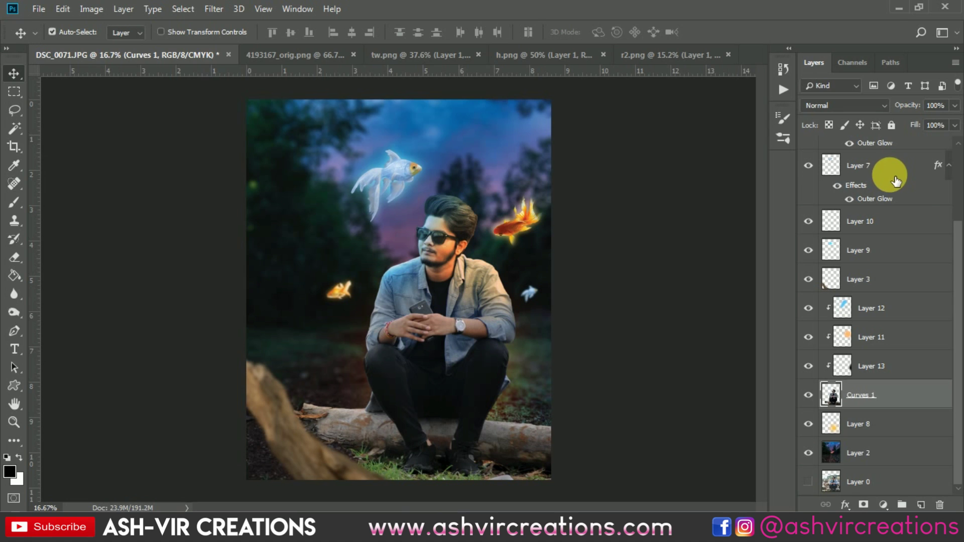
click(880, 306)
click(21, 204)
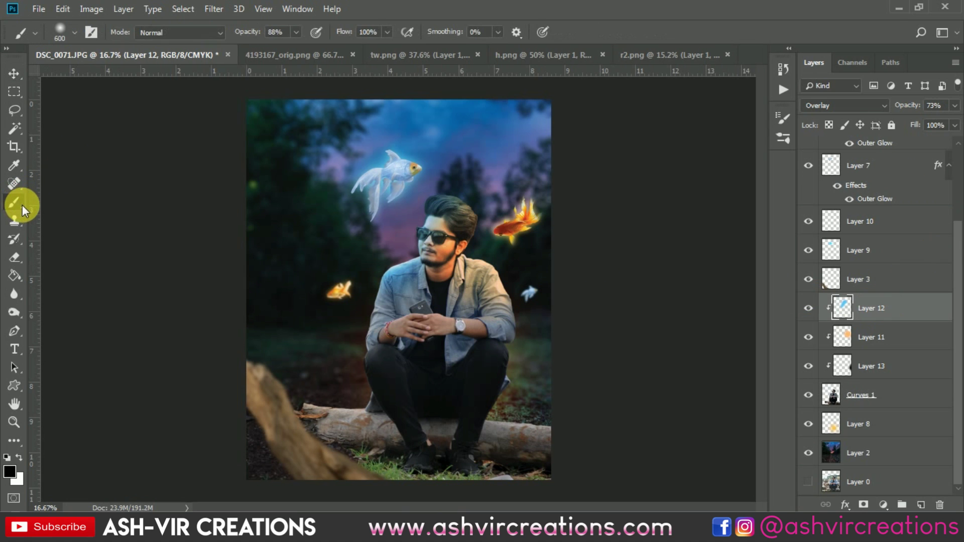
click(18, 458)
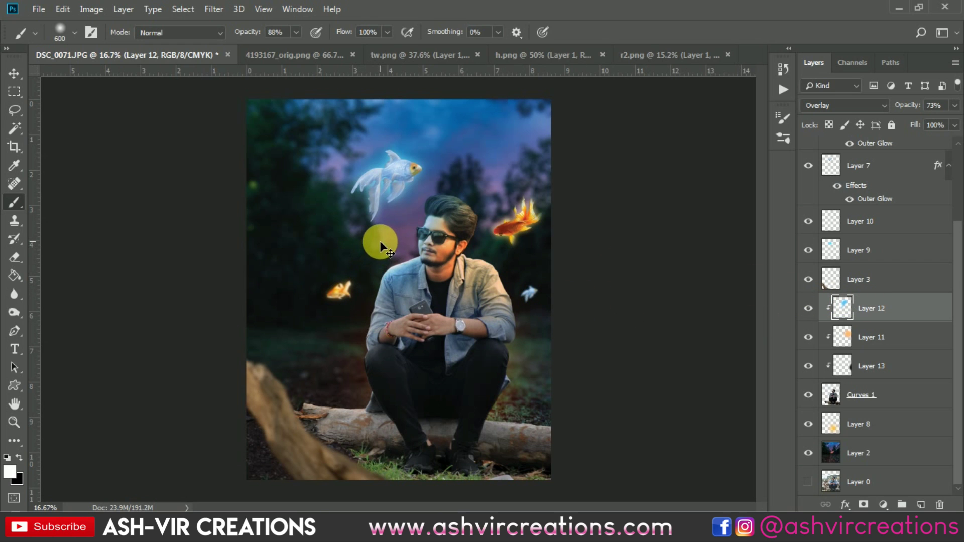
click(919, 484)
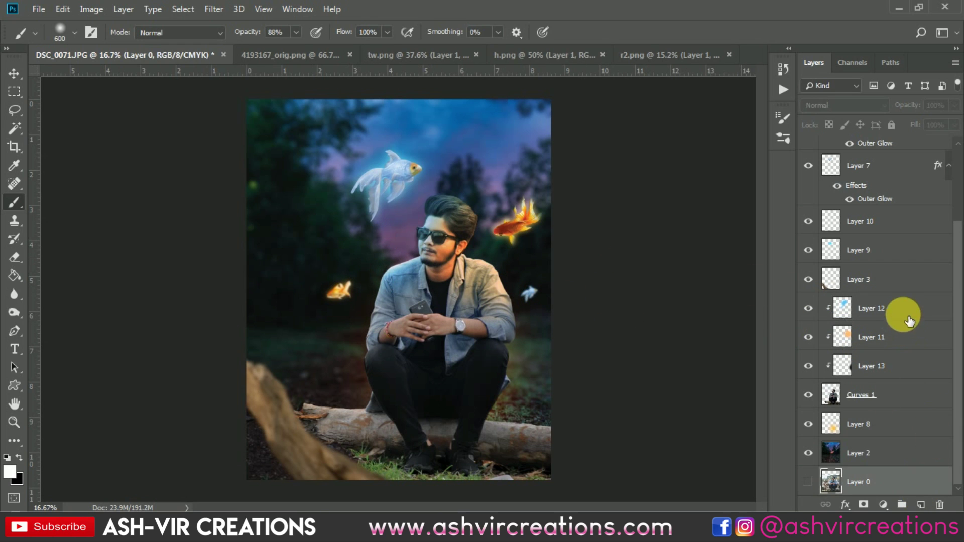
click(909, 320)
click(921, 505)
right_click(913, 308)
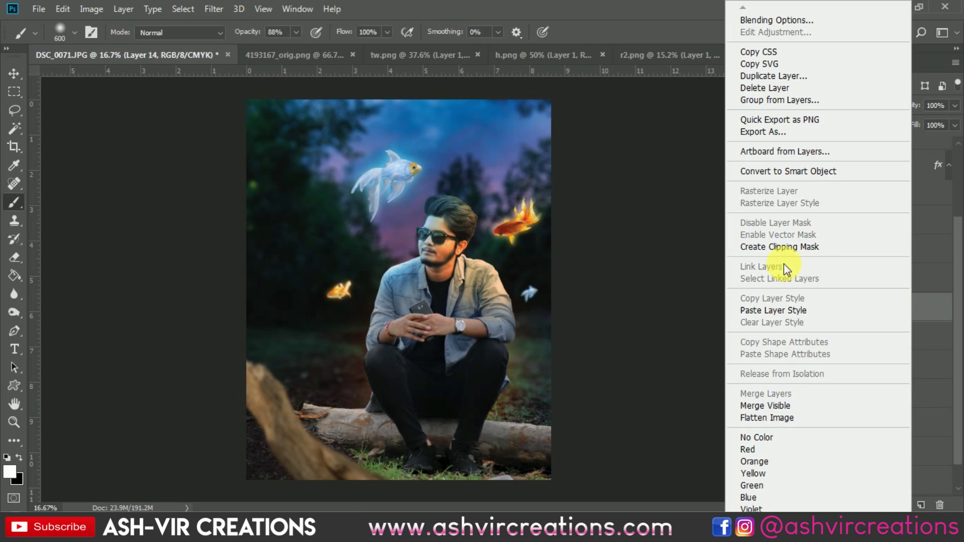
click(780, 247)
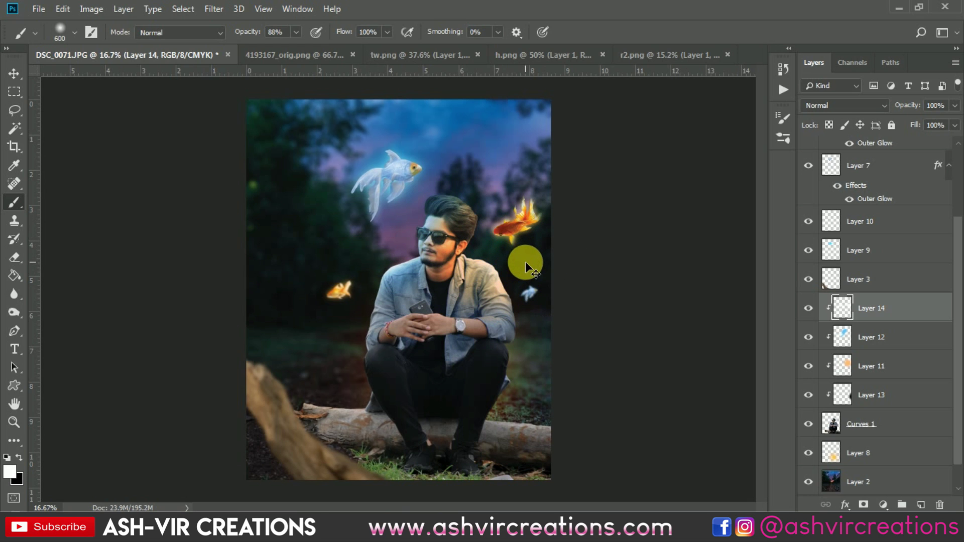
Soften the top edge of the man's hair on Curves 1 with the Blur tool at 80% strength.
scroll(525, 263, up, 3)
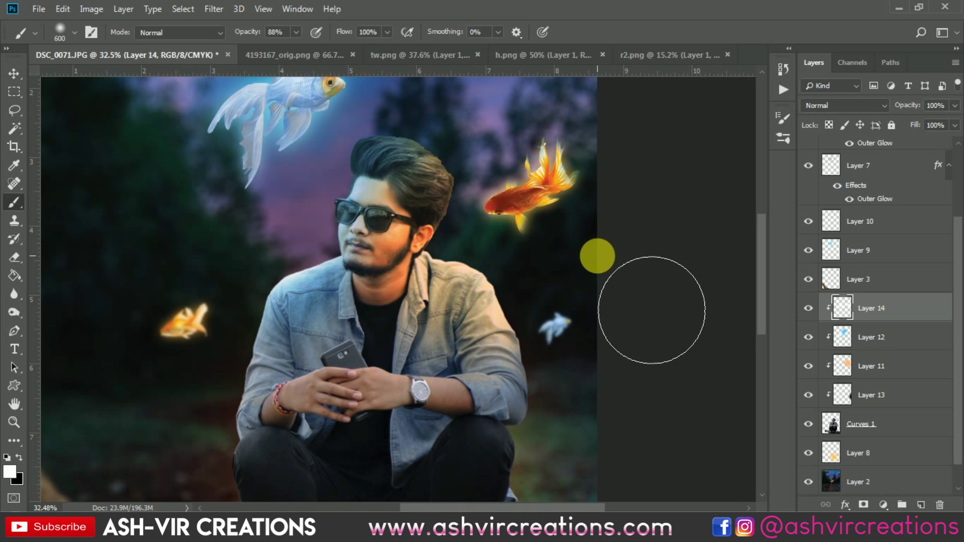
key(v)
scroll(498, 191, up, 3)
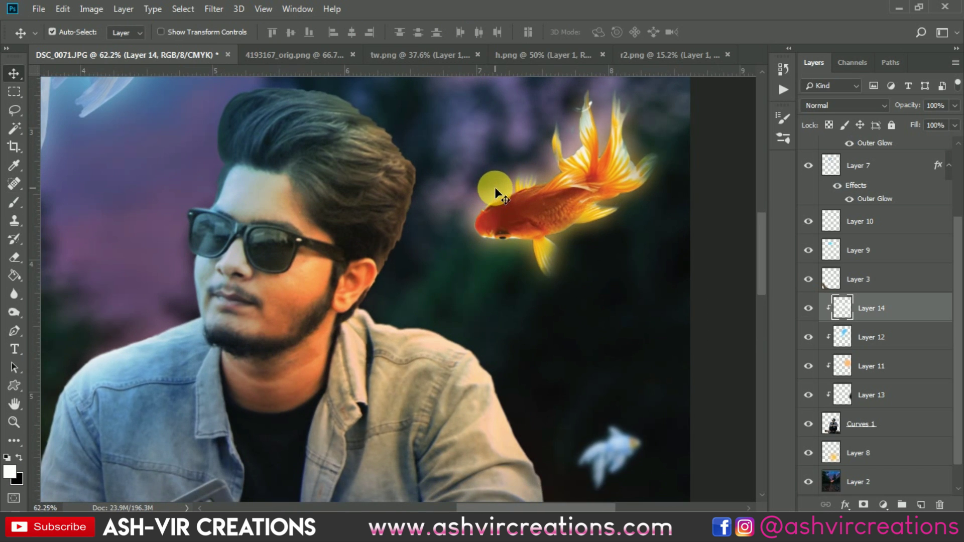
click(851, 420)
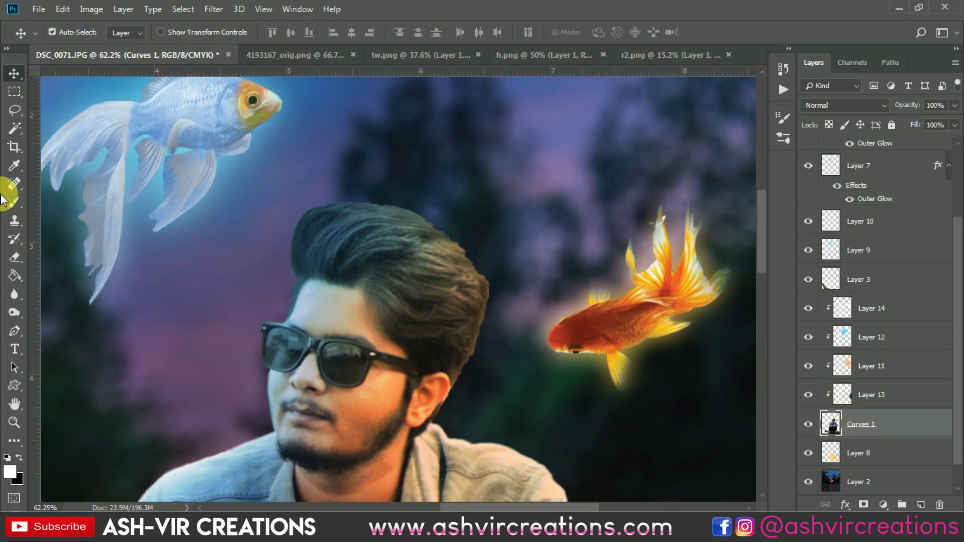
click(17, 289)
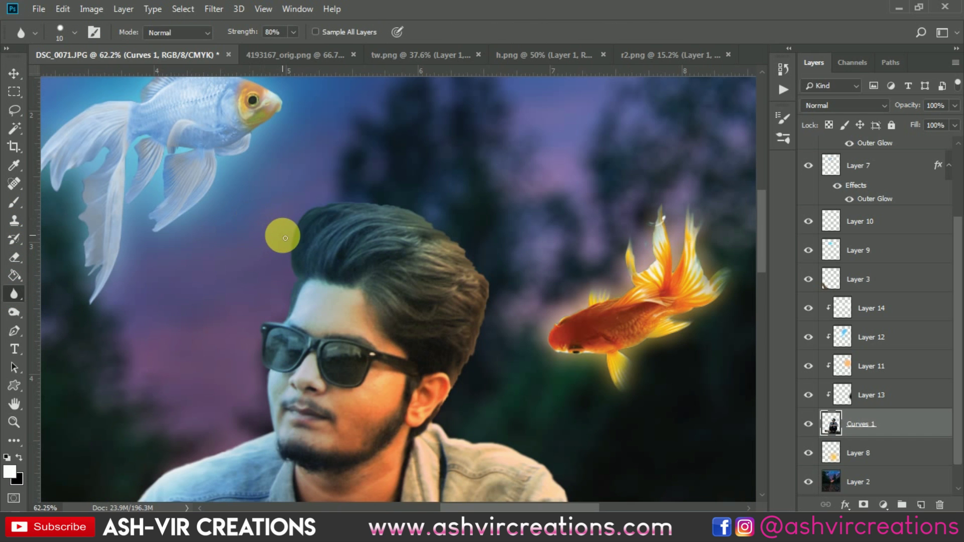
scroll(435, 219, up, 2)
key(bracketright)
key(bracketright)
key(bracketright)
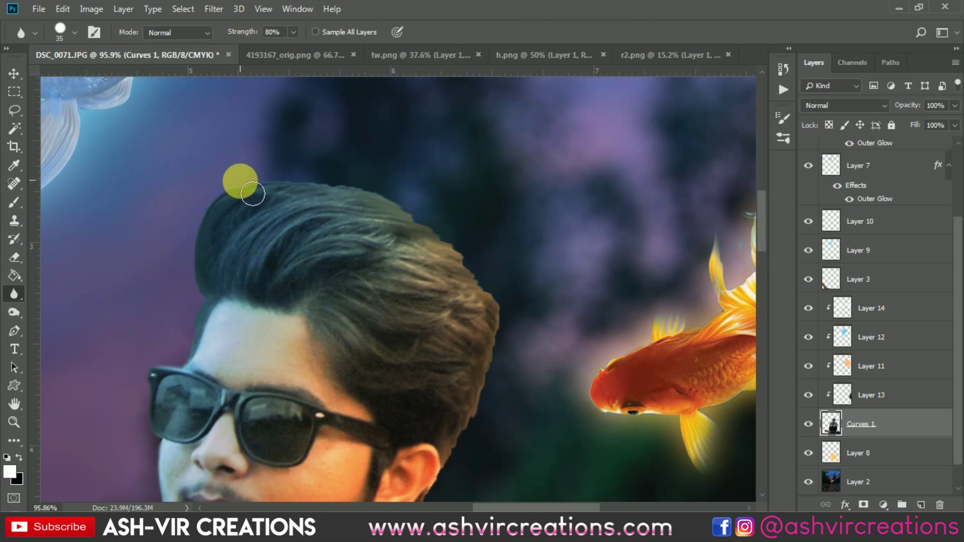
mouse_move(354, 195)
mouse_down()
mouse_move(477, 248)
mouse_move(504, 271)
mouse_move(467, 266)
mouse_move(502, 308)
mouse_move(560, 135)
mouse_move(578, 277)
mouse_move(463, 167)
mouse_move(564, 311)
mouse_move(534, 349)
mouse_move(552, 384)
mouse_move(568, 303)
mouse_move(575, 338)
mouse_move(573, 155)
mouse_move(551, 228)
mouse_move(507, 305)
mouse_move(542, 268)
mouse_move(176, 244)
mouse_move(240, 227)
mouse_move(233, 223)
mouse_up()
scroll(217, 214, down, 10)
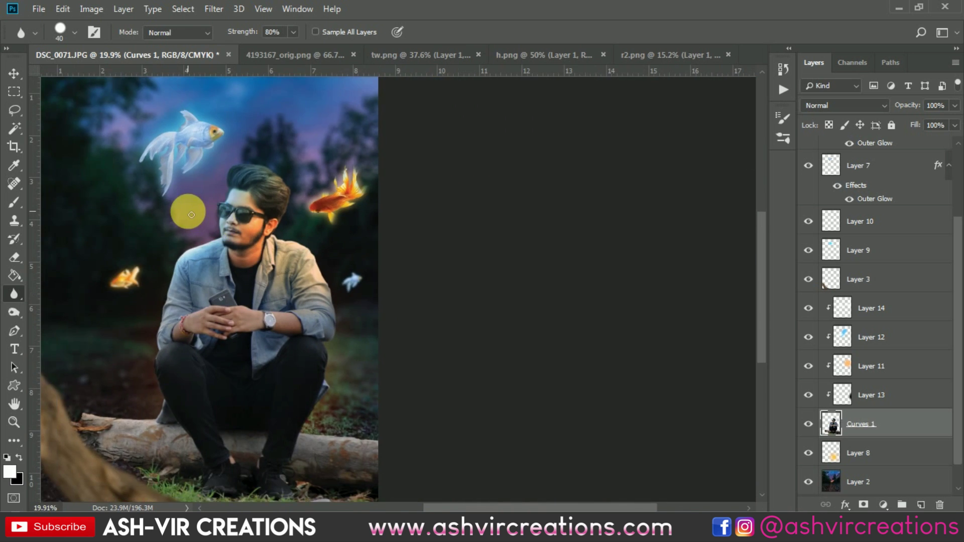
key(v)
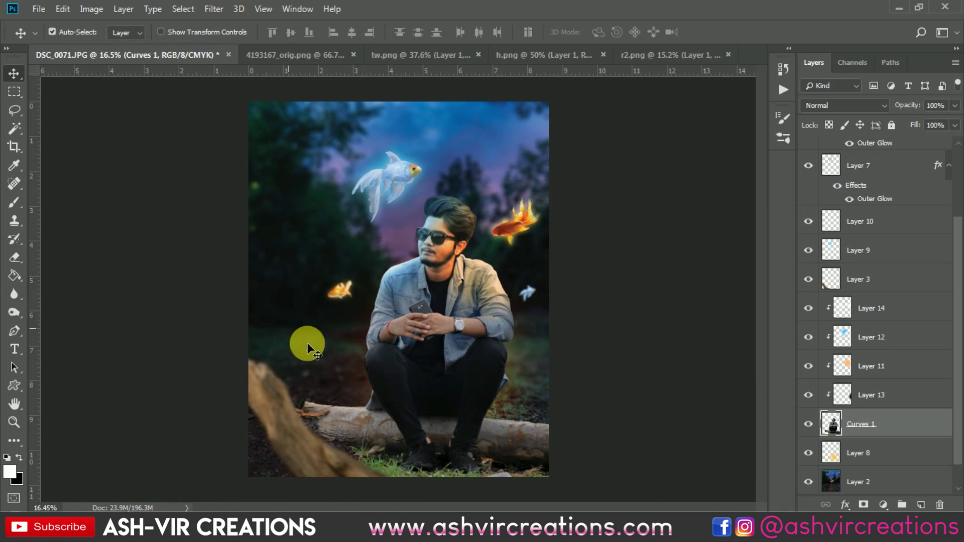
scroll(359, 445, up, 1)
scroll(359, 444, down, 1)
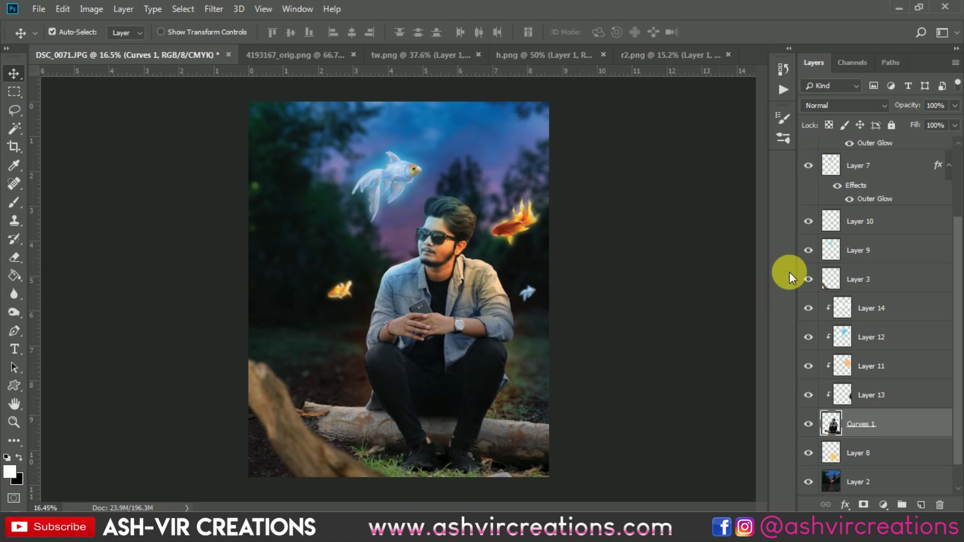
Add a Color Lookup adjustment layer above Layer 6 at the top of the layer stack.
scroll(913, 218, up, 3)
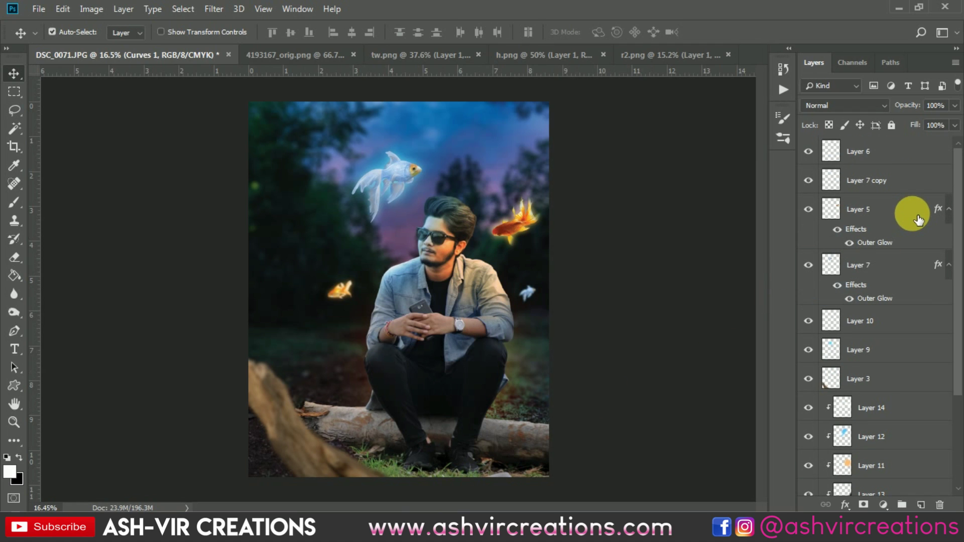
click(902, 158)
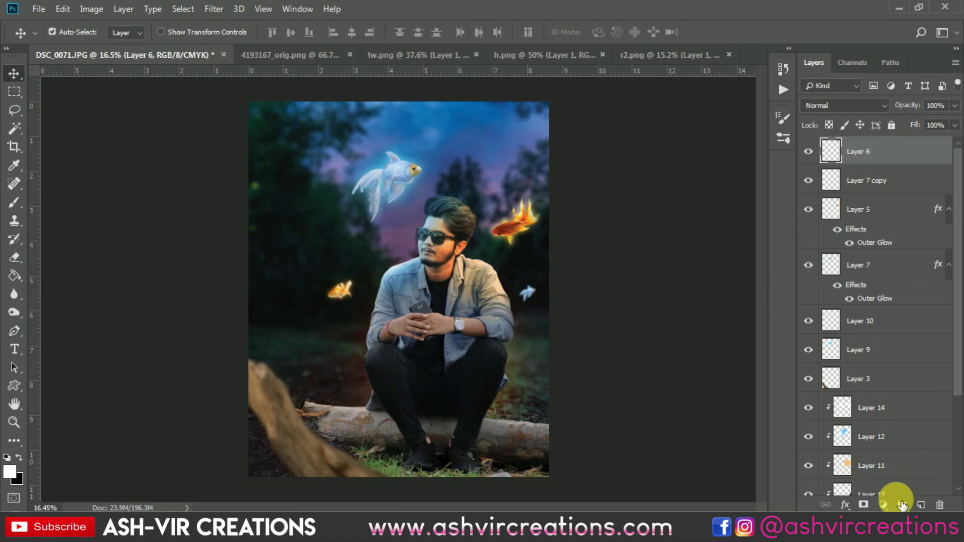
click(883, 504)
click(887, 423)
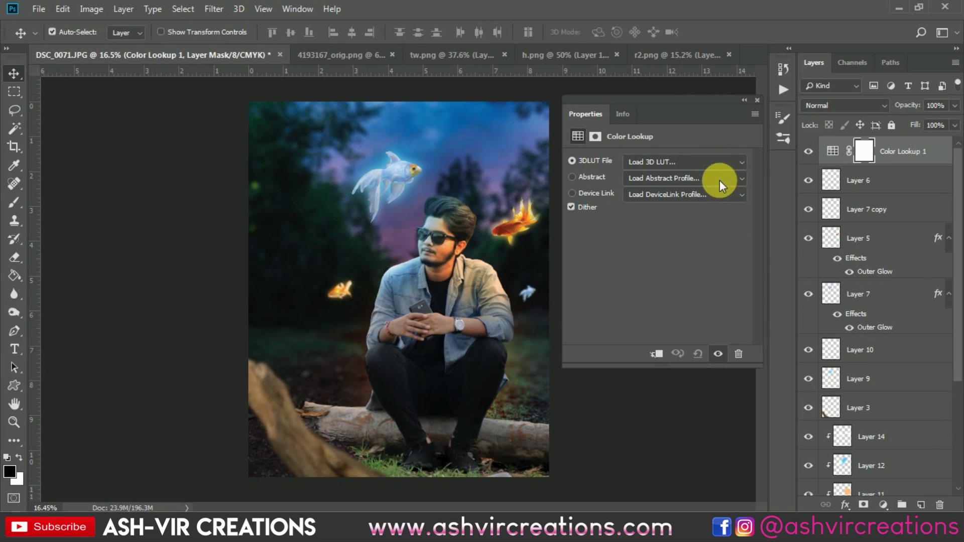
Try several 3D LUT presets on Color Lookup 1, ending with AVC-Cinematic Film-a4.cube.
click(712, 163)
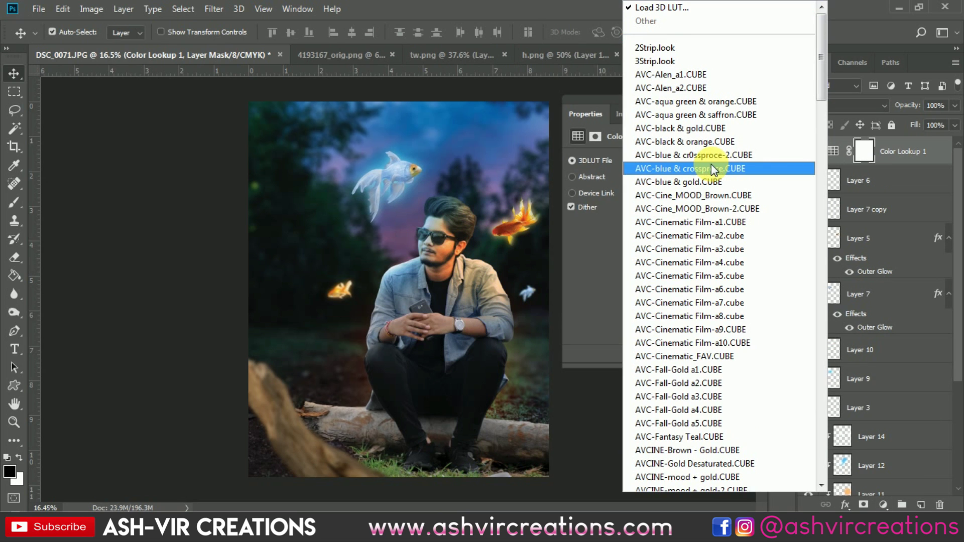
click(694, 77)
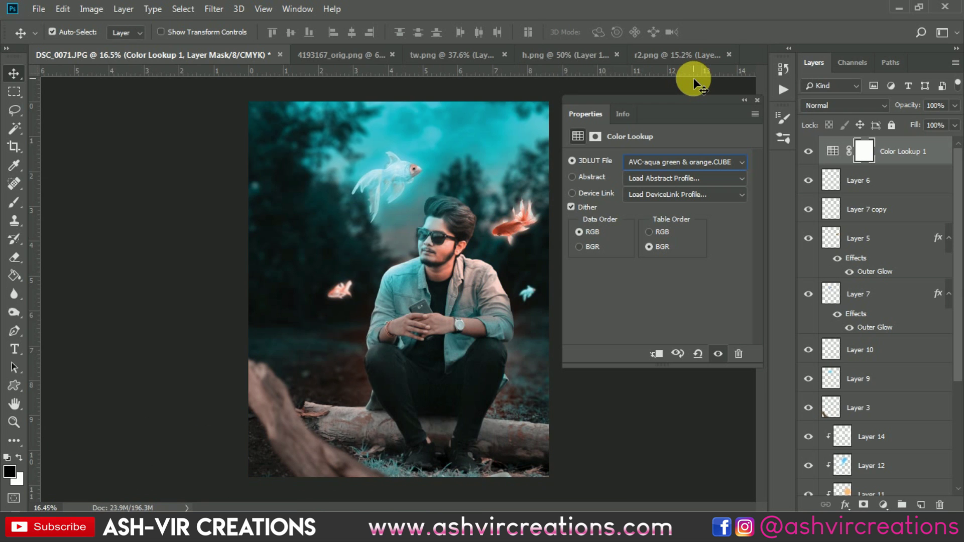
key(Down)
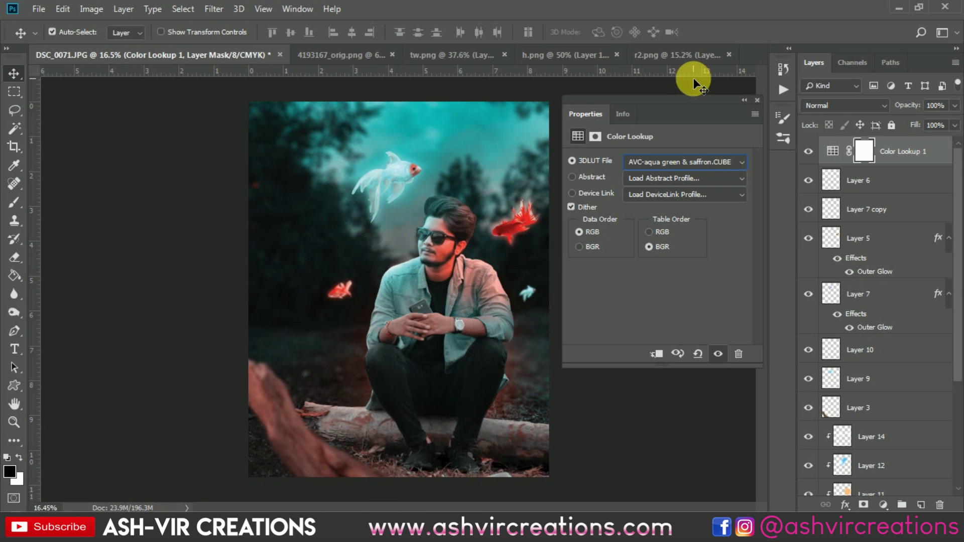
key(Down)
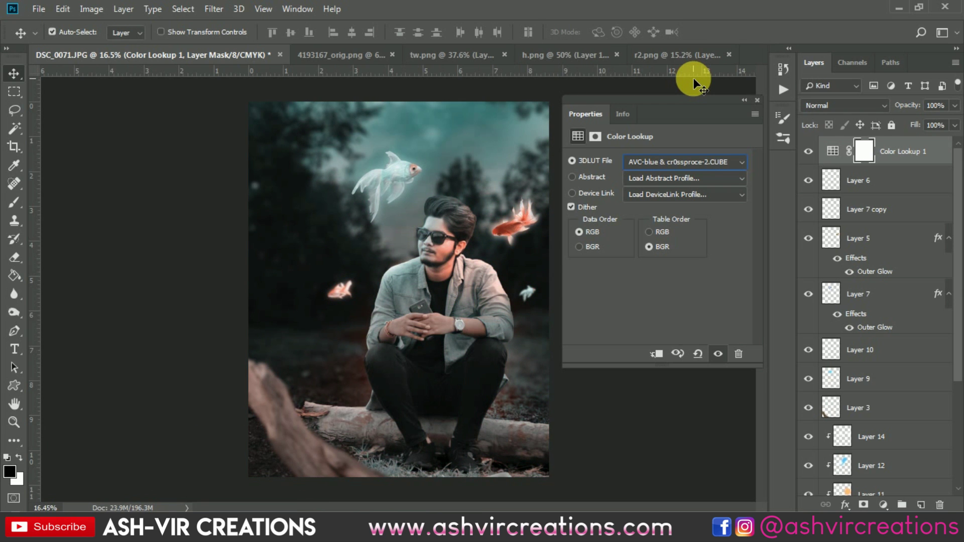
key(Down)
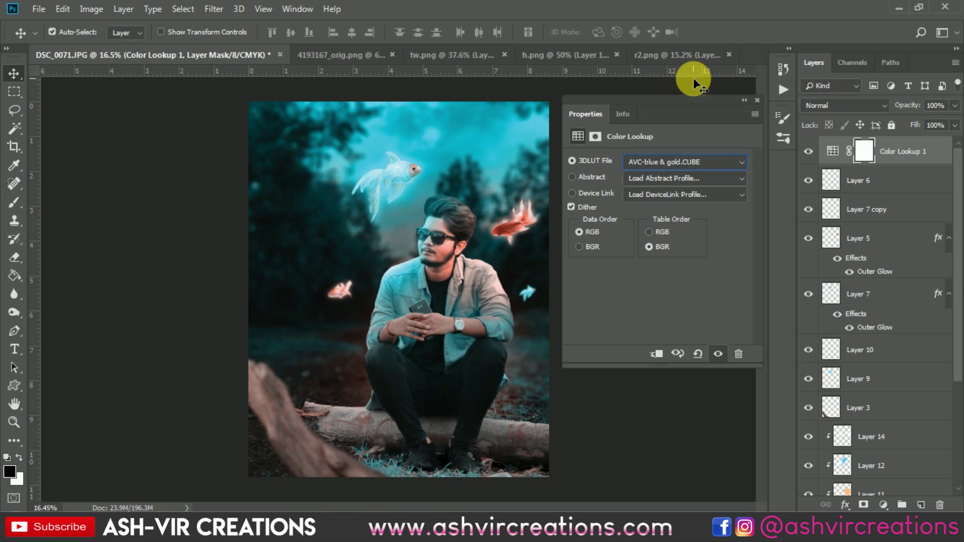
key(Down)
key(Down)
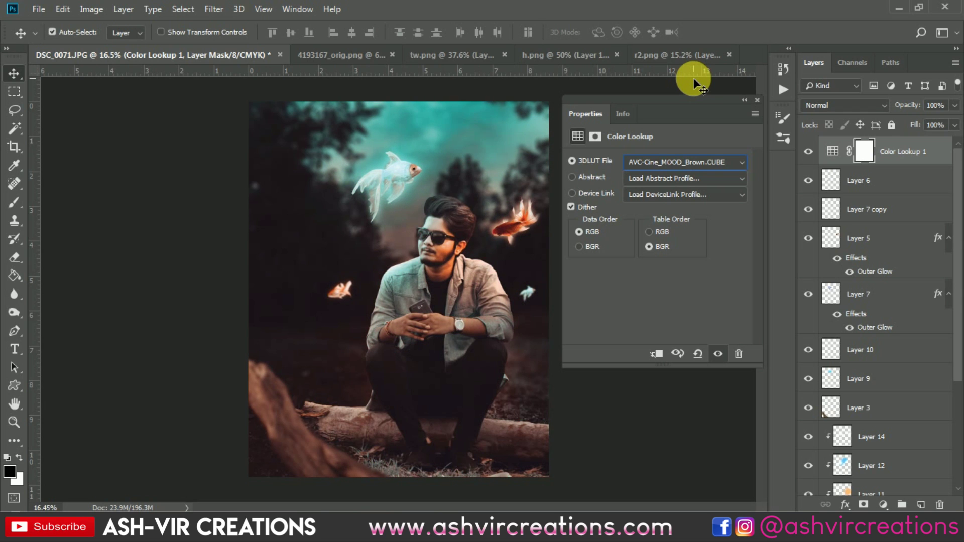
key(Down)
key(Down)
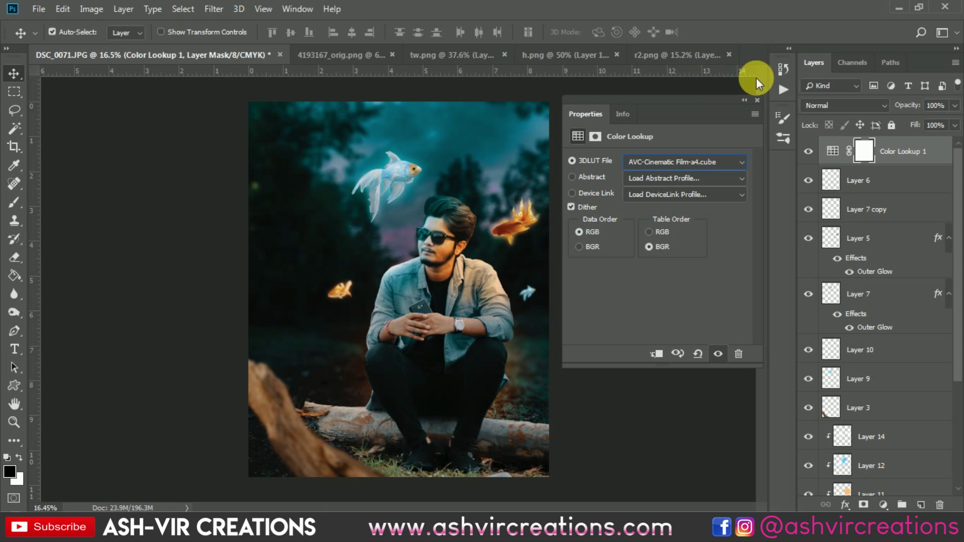
click(758, 100)
Hide Layer 8, the orange color layer behind the man.
scroll(953, 394, down, 5)
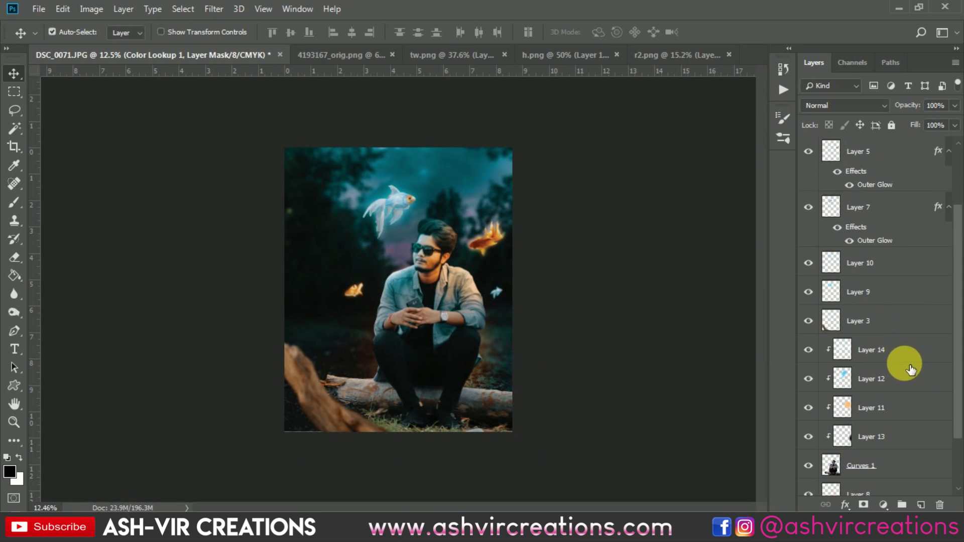
click(808, 424)
scroll(417, 319, up, 2)
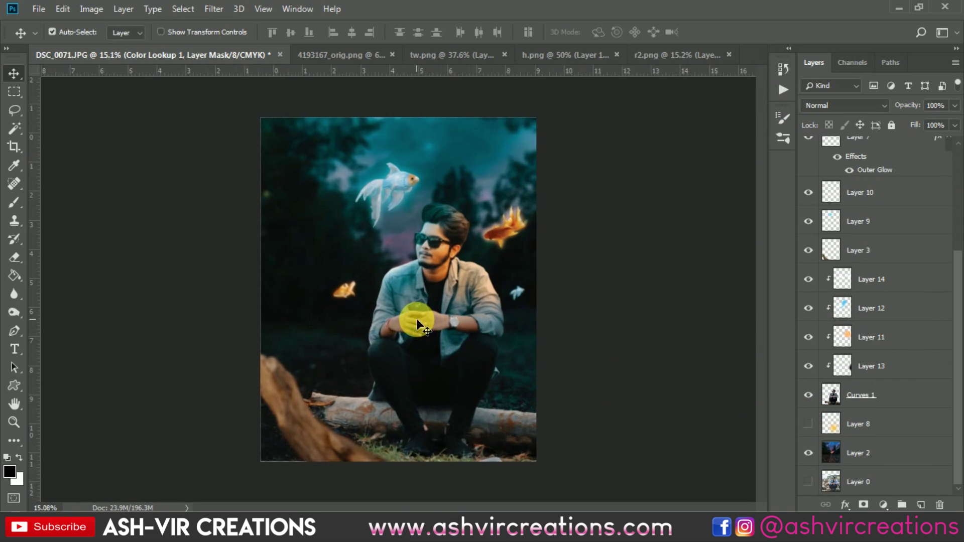
scroll(417, 322, up, 1)
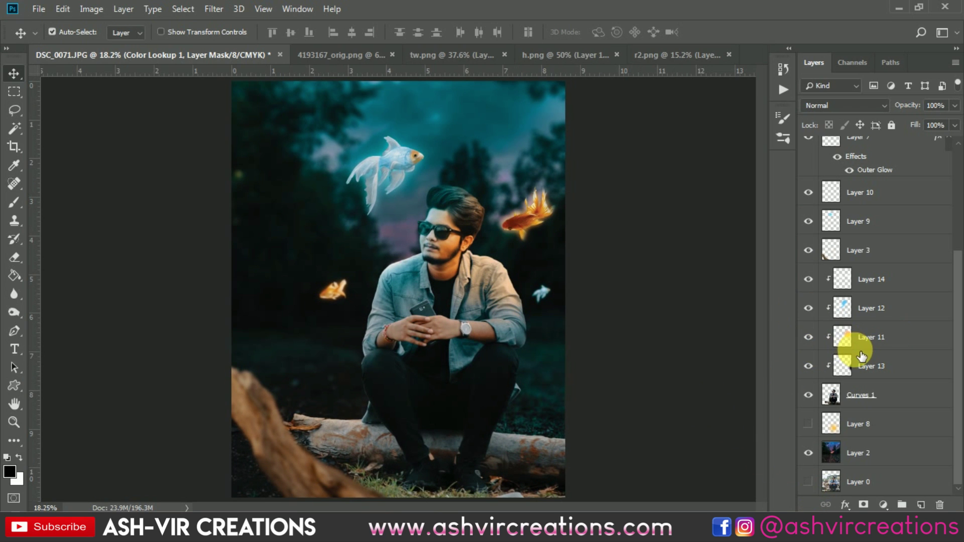
Compare the picture with and without the Color Lookup 1 grading.
scroll(861, 256, up, 3)
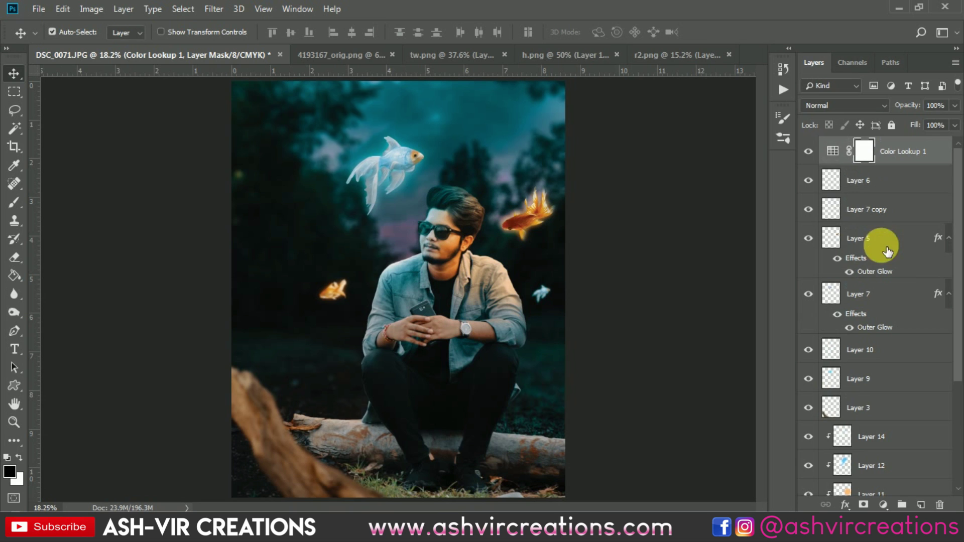
click(809, 151)
click(809, 151)
Try the 3D LUT presets on Color Lookup 1 one after another, from AVC-Cinematic Film-a5.cube through AVC-Old Vintage Film-E.cube.
double_click(833, 151)
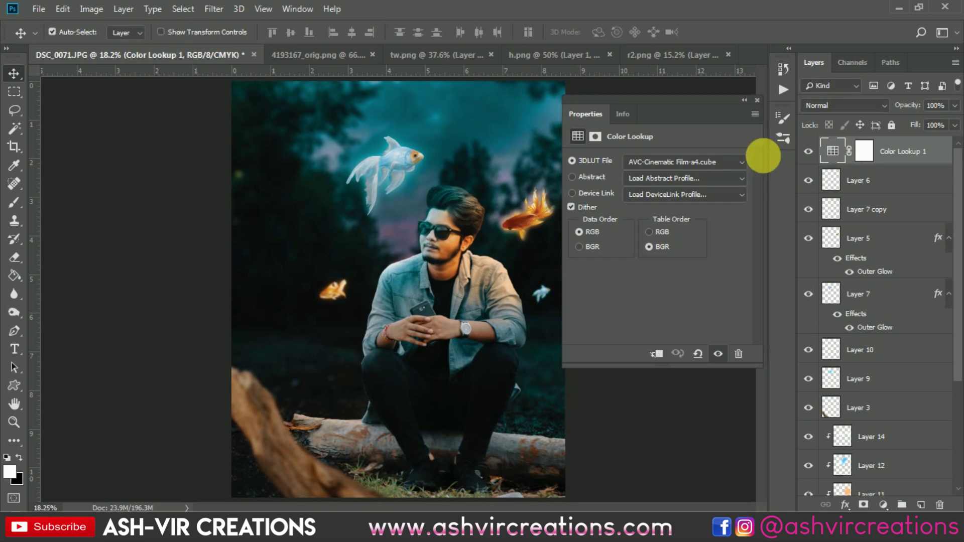
click(703, 168)
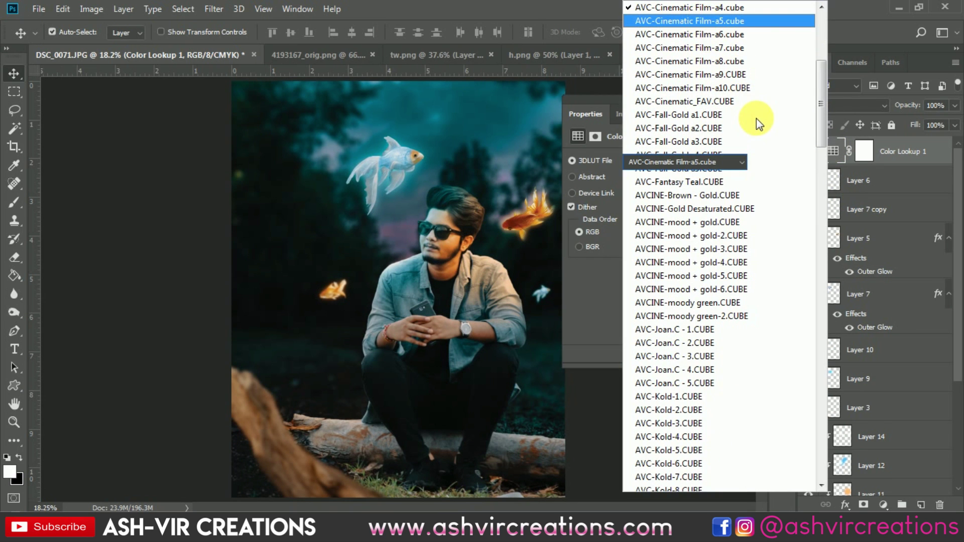
key(Return)
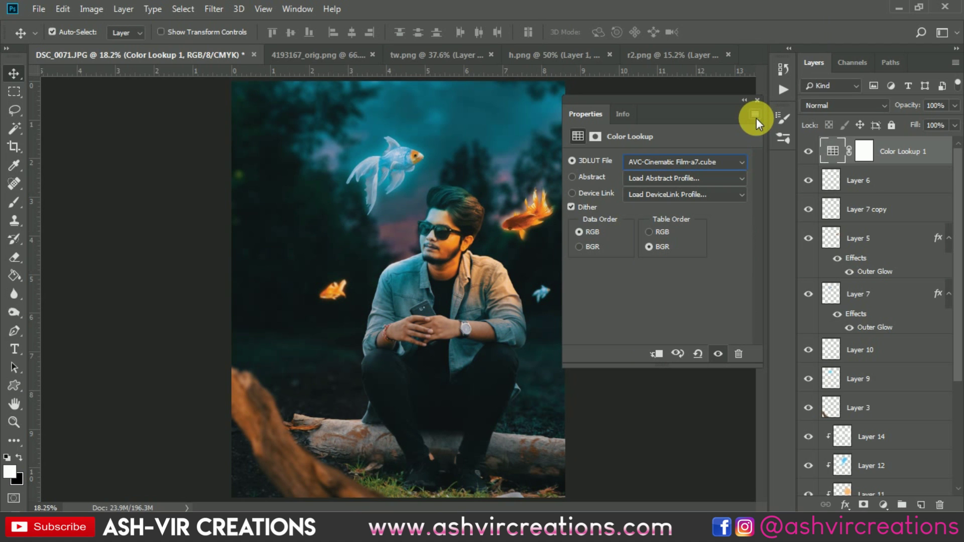
key(Down)
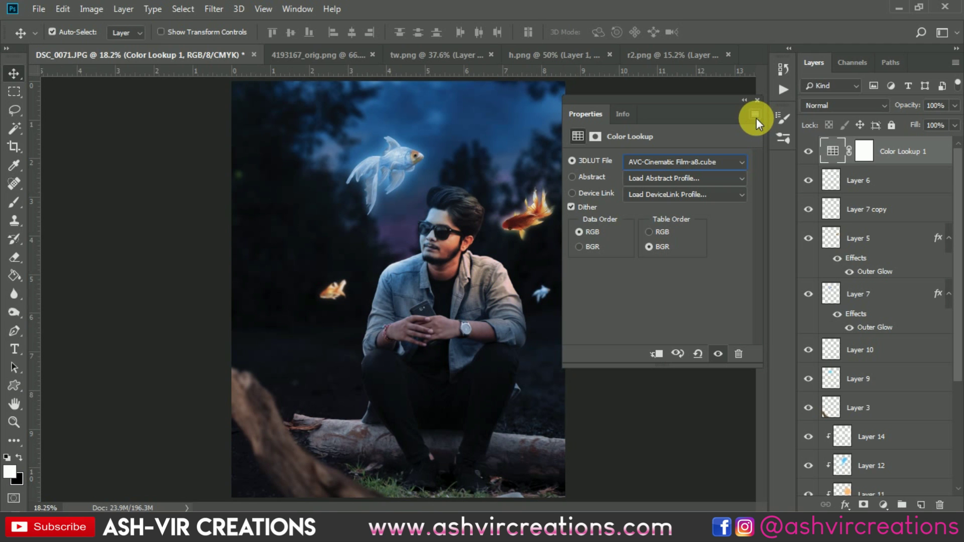
key(Down)
key(Down)
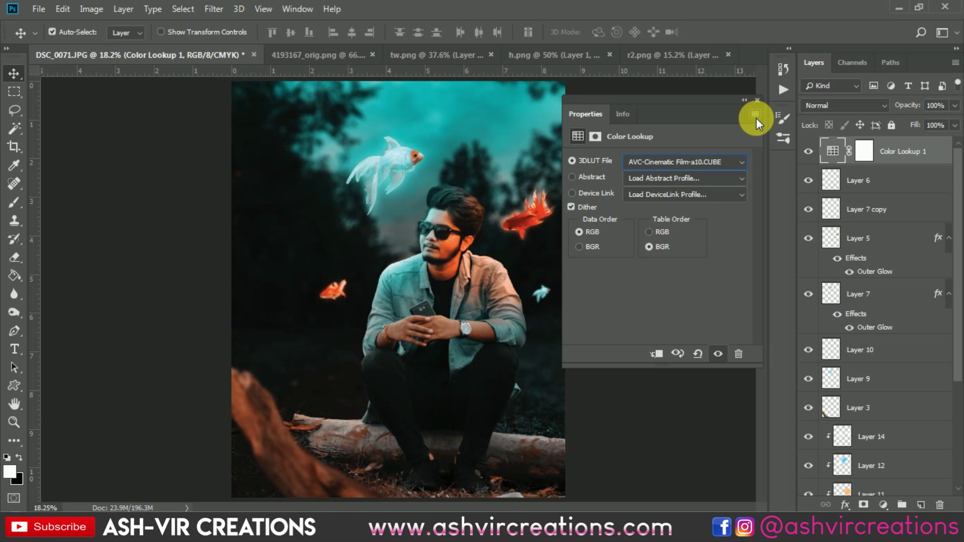
key(Down)
key(Down)
key(Down)
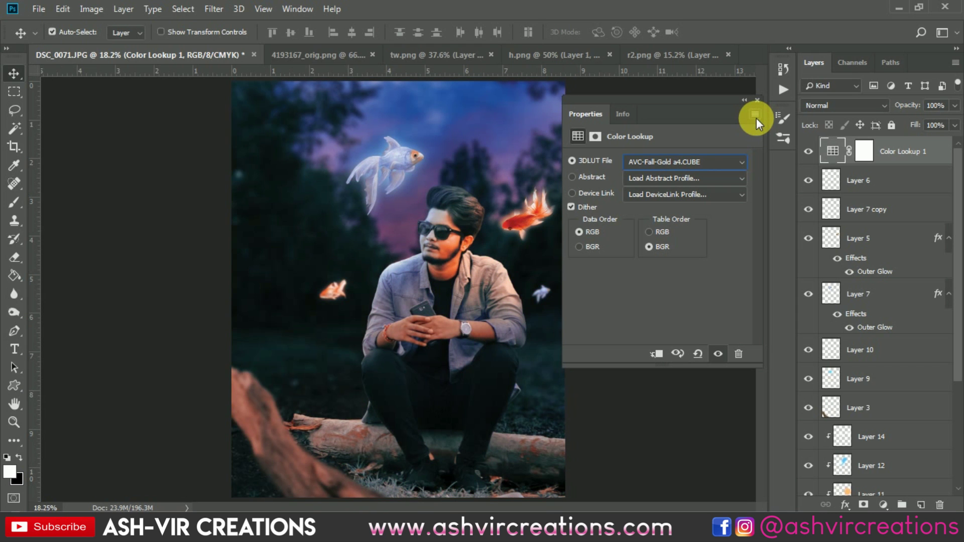
key(Down)
key(Down)
key(Down)
key(Down)
key(Down)
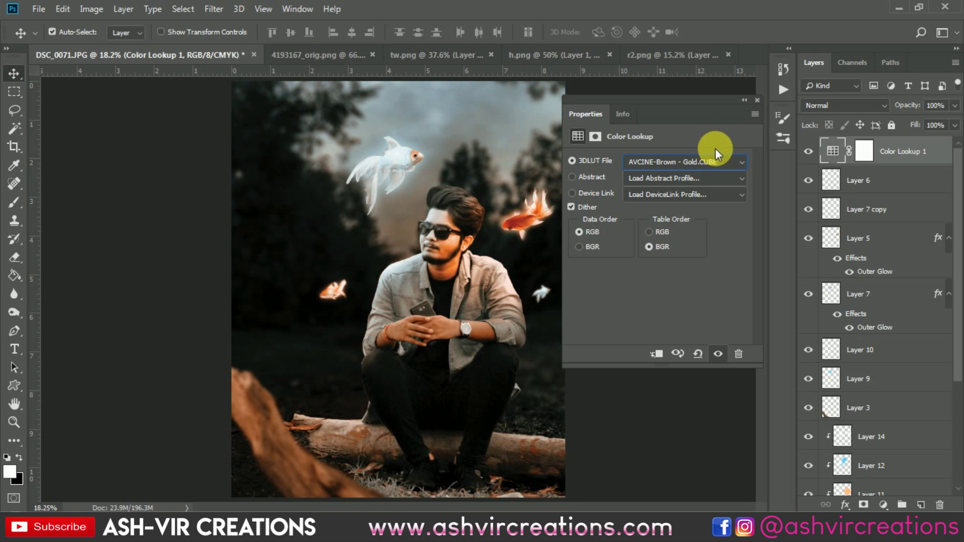
key(Down)
key(Down)
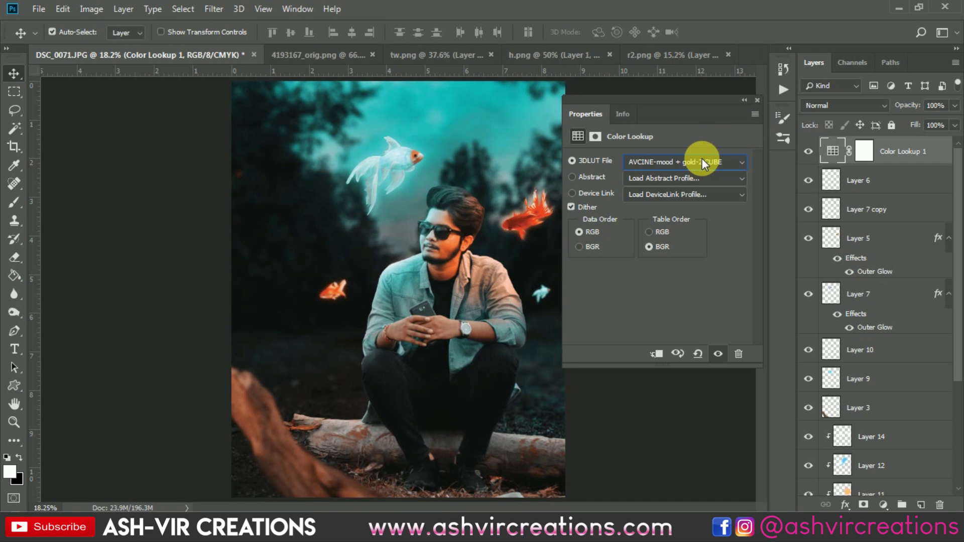
key(Down)
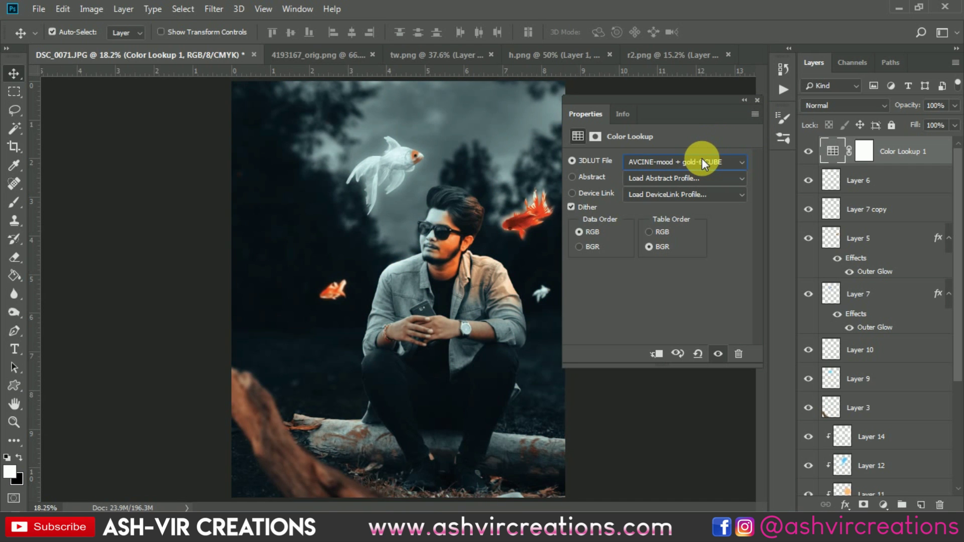
key(Down)
key(Down)
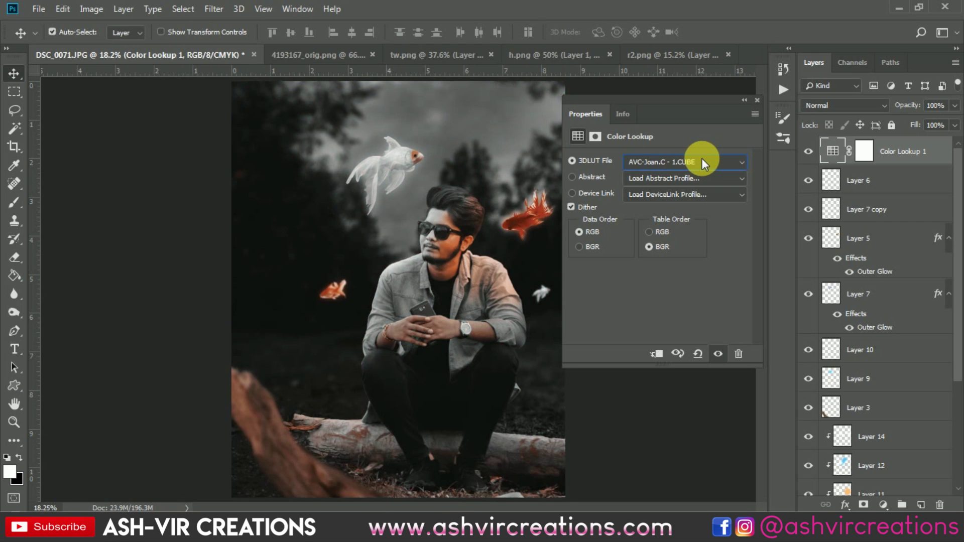
key(Down)
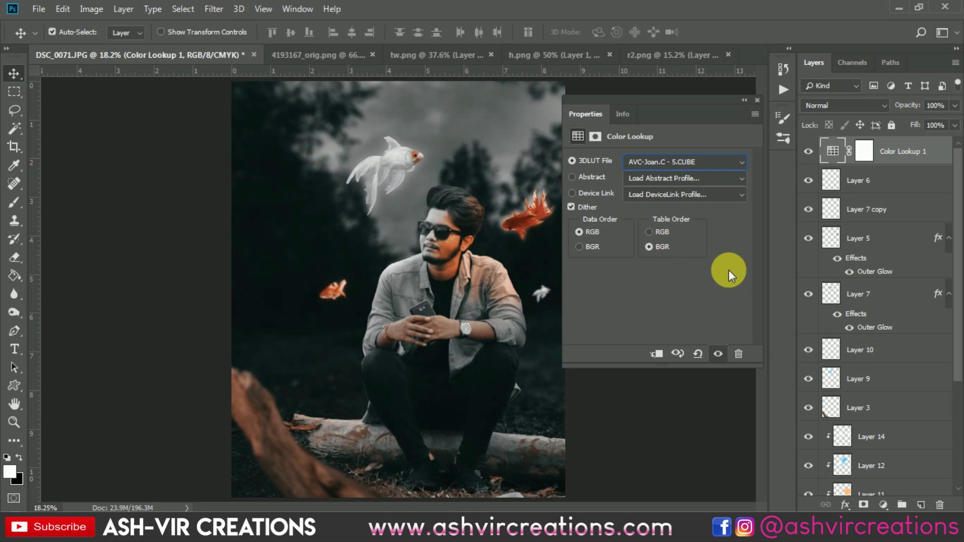
key(Down)
key(Down)
key(Down)
key(Down)
key(Down)
key(Down)
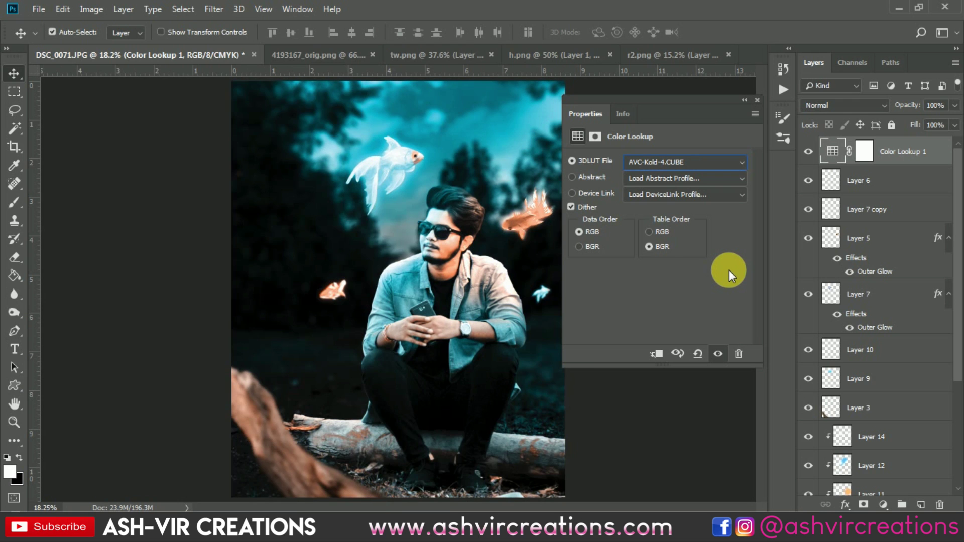
key(Down)
key(Down)
key(Down)
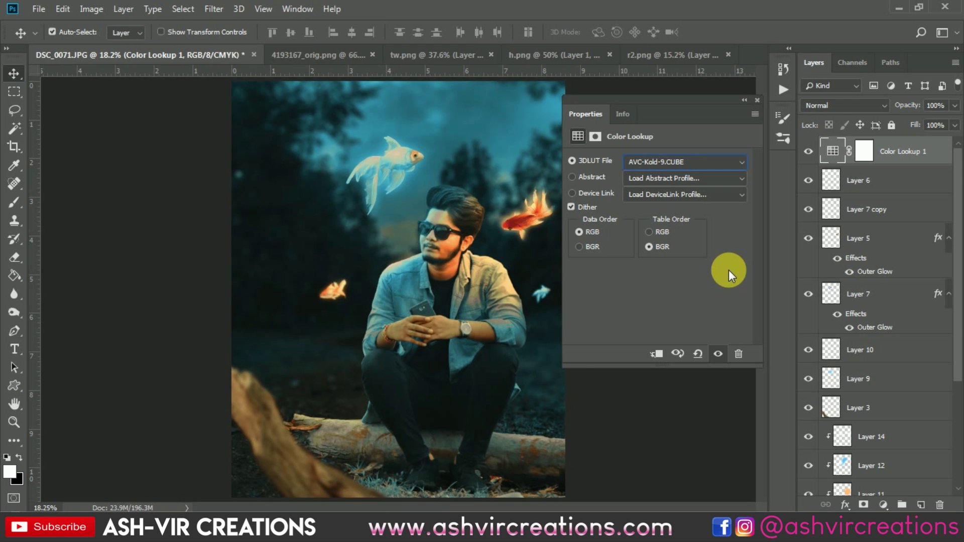
key(Down)
key(Down)
key(Down)
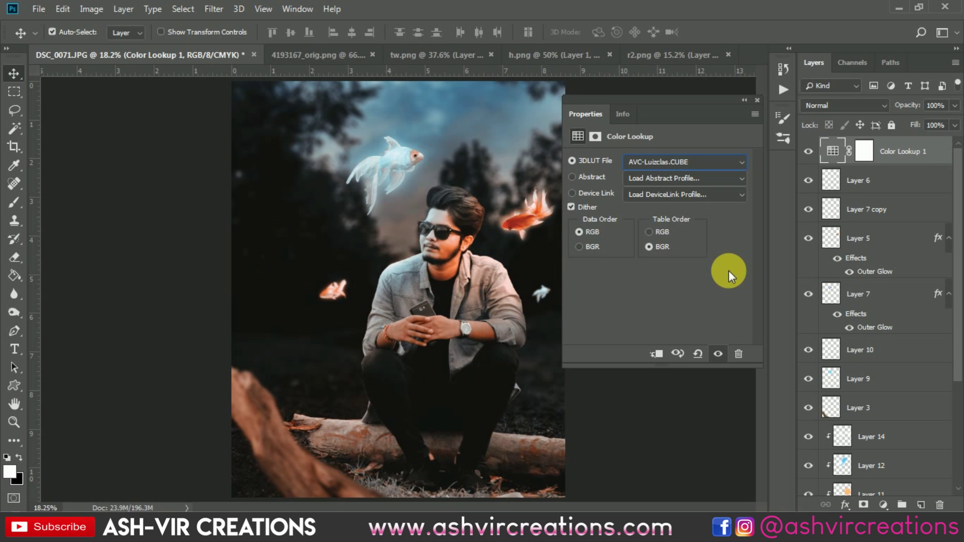
key(Down)
key(Down)
key(Down)
key(Down)
key(Down)
key(Down)
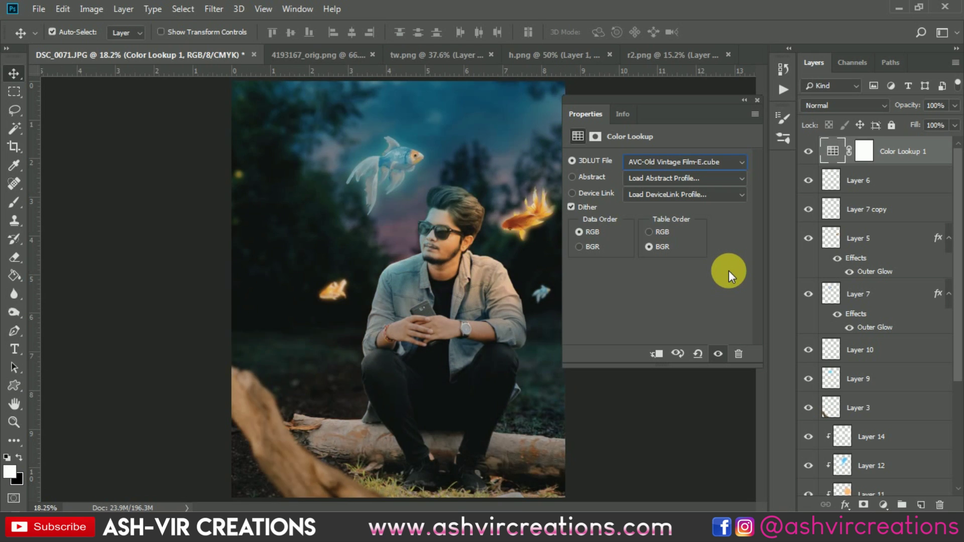
Try the AVC-S.Kold presets on Color Lookup 1, starting at AVC-S.Kold-6.CUBE and settling on AVC-S.Kold-3.CUBE.
click(689, 162)
scroll(690, 161, down, 2)
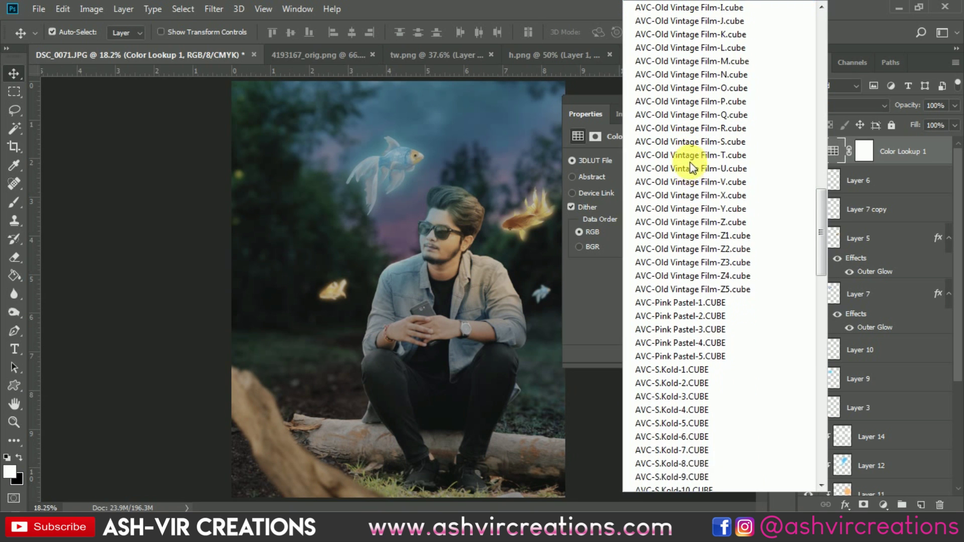
scroll(706, 288, down, 2)
scroll(706, 286, down, 1)
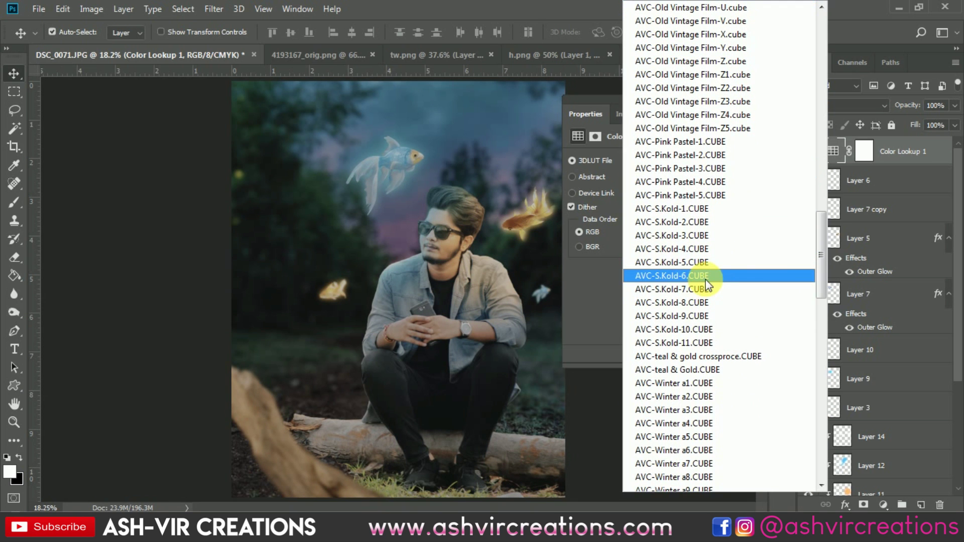
click(706, 280)
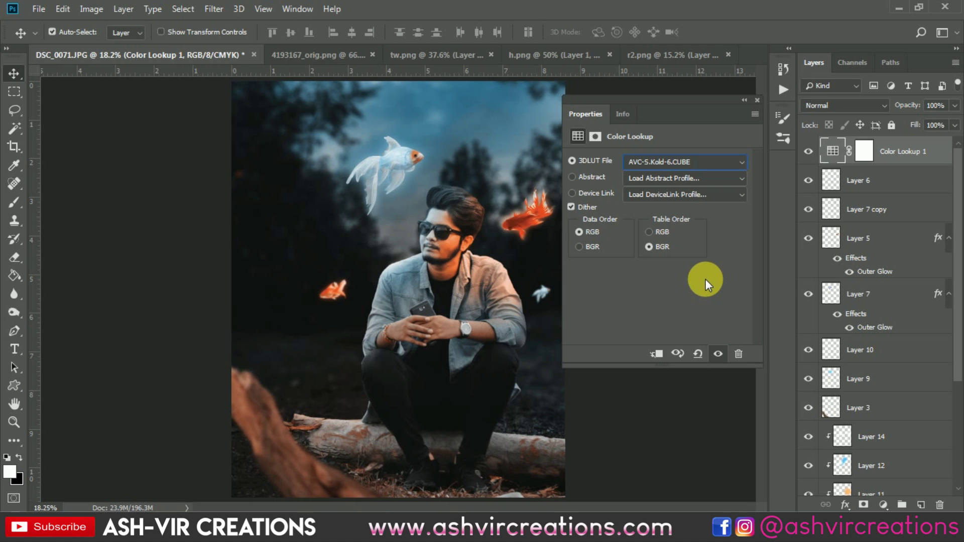
key(Up)
key(Up)
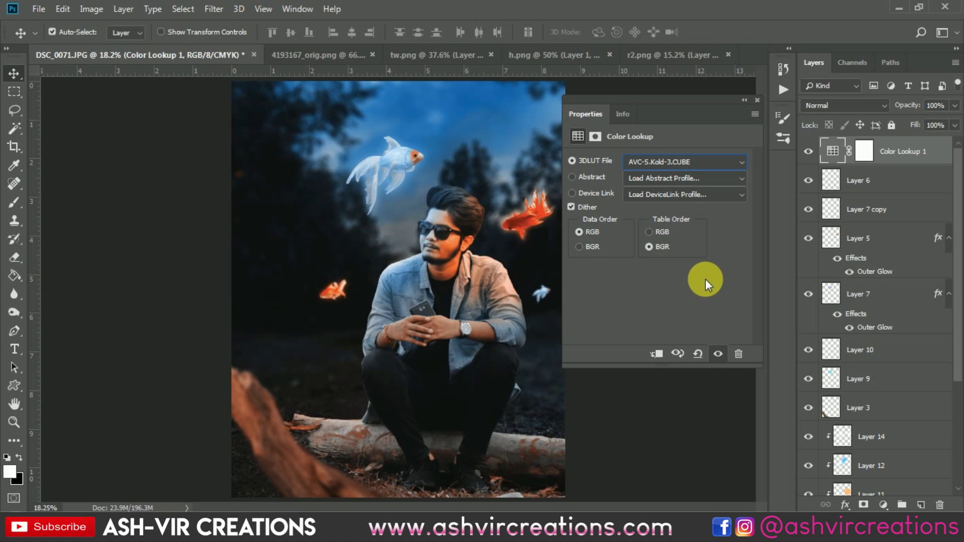
click(755, 99)
Compare the picture with and without the AVC-S.Kold-3 grading of Color Lookup 1.
scroll(521, 261, down, 3)
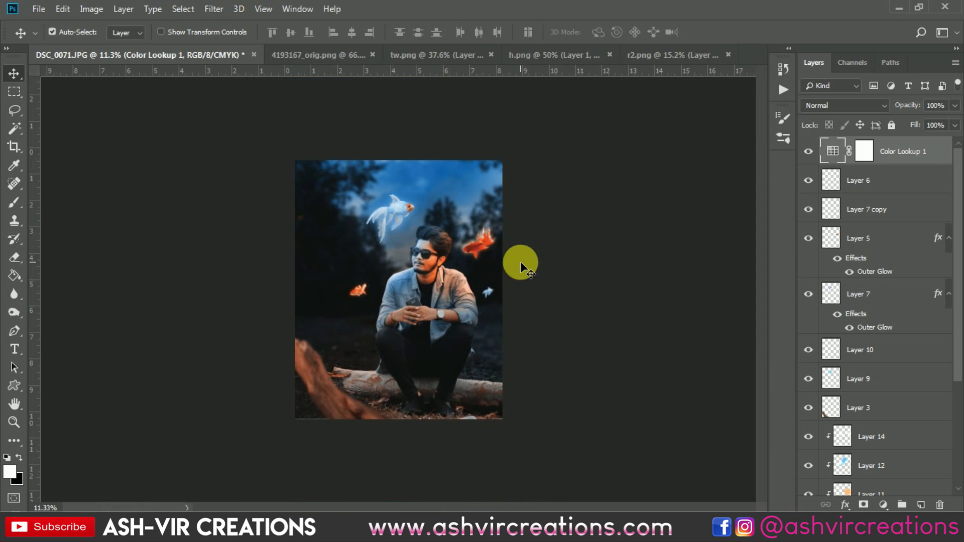
click(809, 152)
click(809, 151)
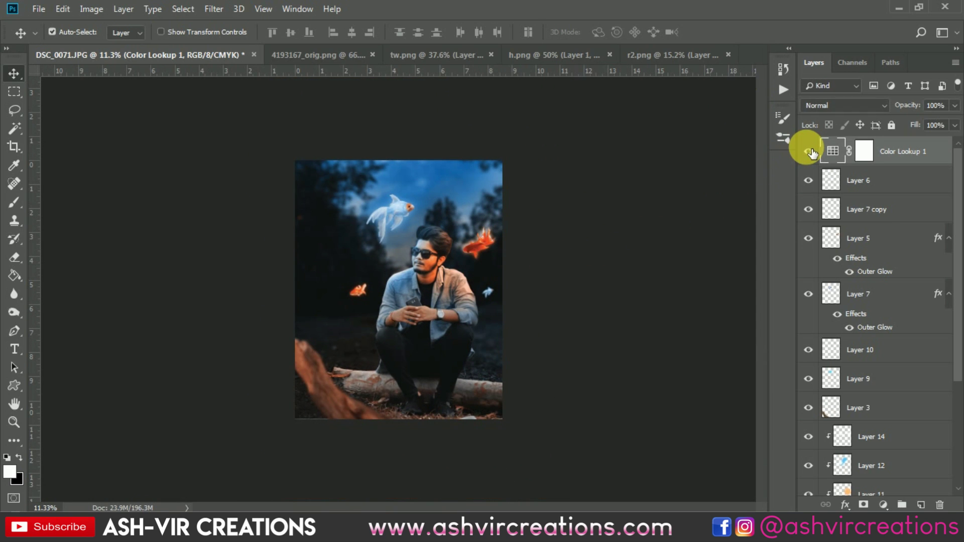
scroll(411, 321, up, 2)
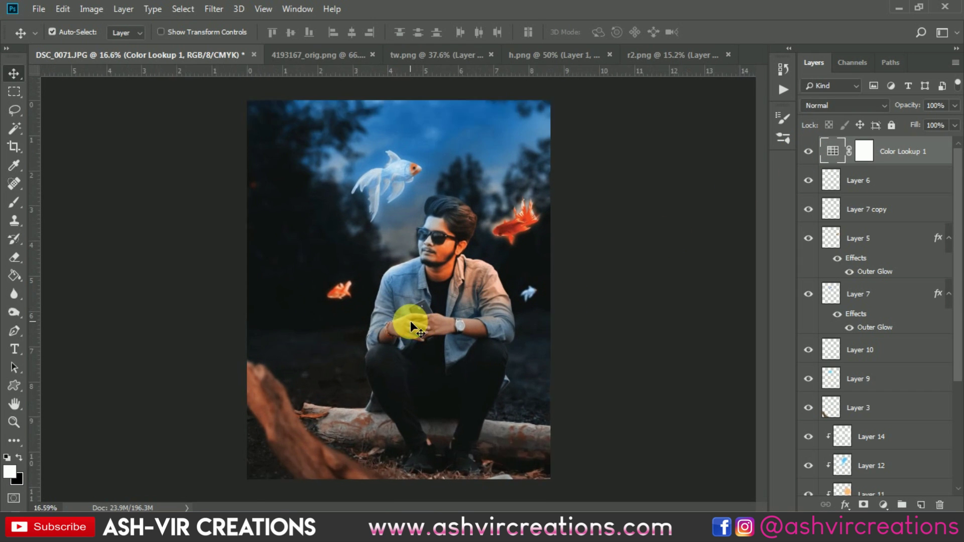
scroll(411, 321, up, 1)
scroll(640, 305, down, 3)
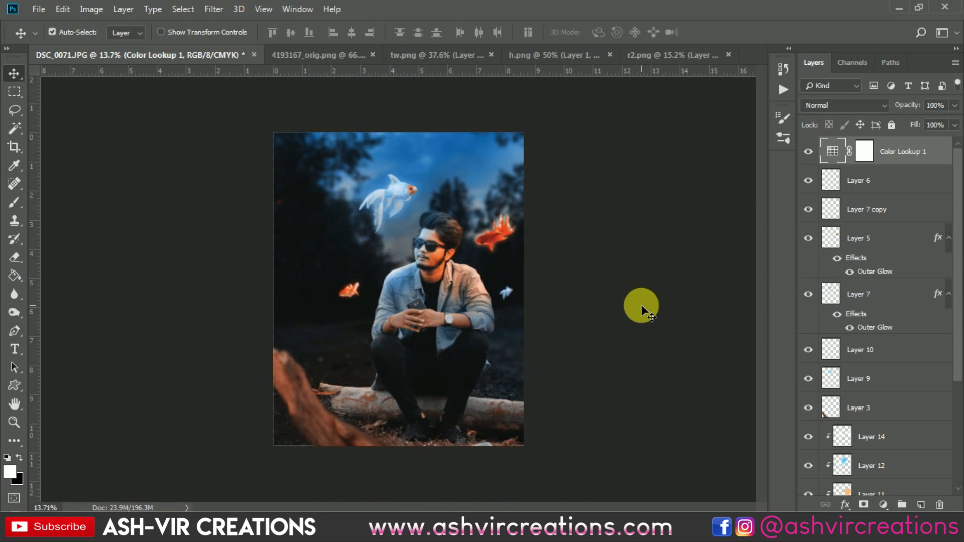
scroll(641, 304, up, 2)
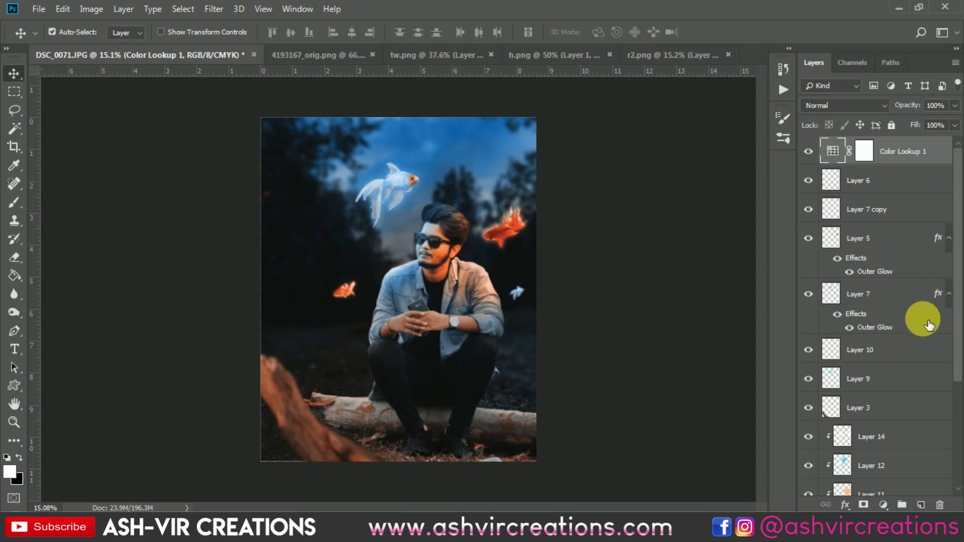
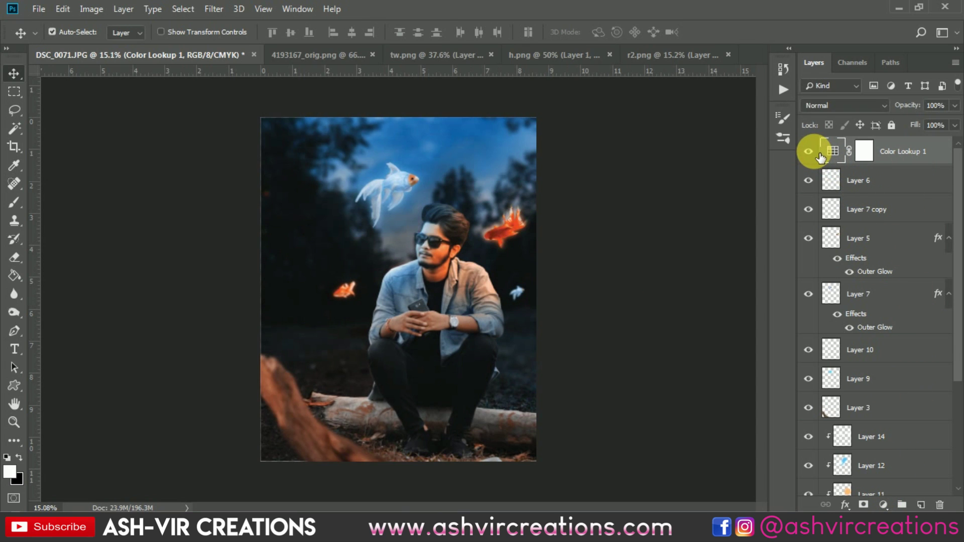
Try shifting the hue of the sky's cyans with a Hue/Saturation adjustment layer above Color Lookup 1.
click(883, 505)
click(907, 371)
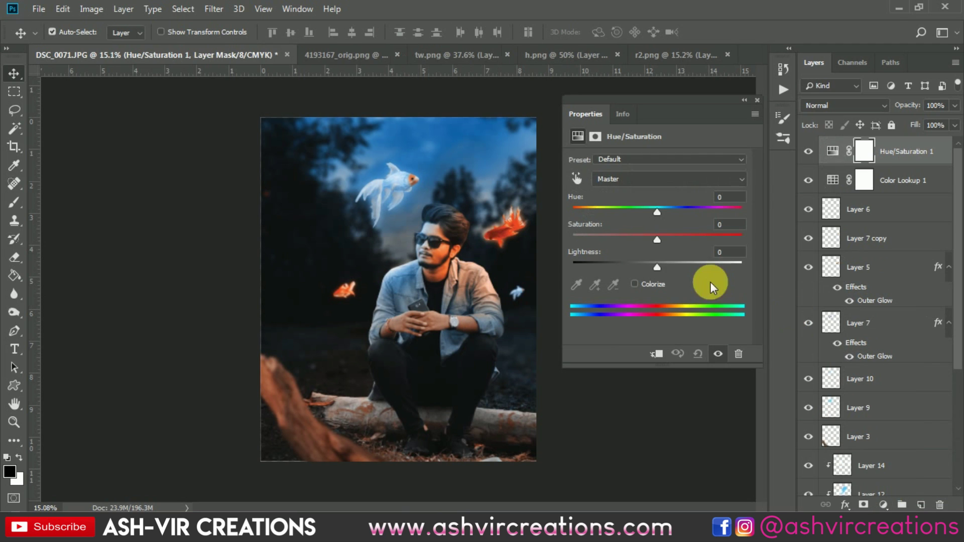
click(576, 179)
click(447, 150)
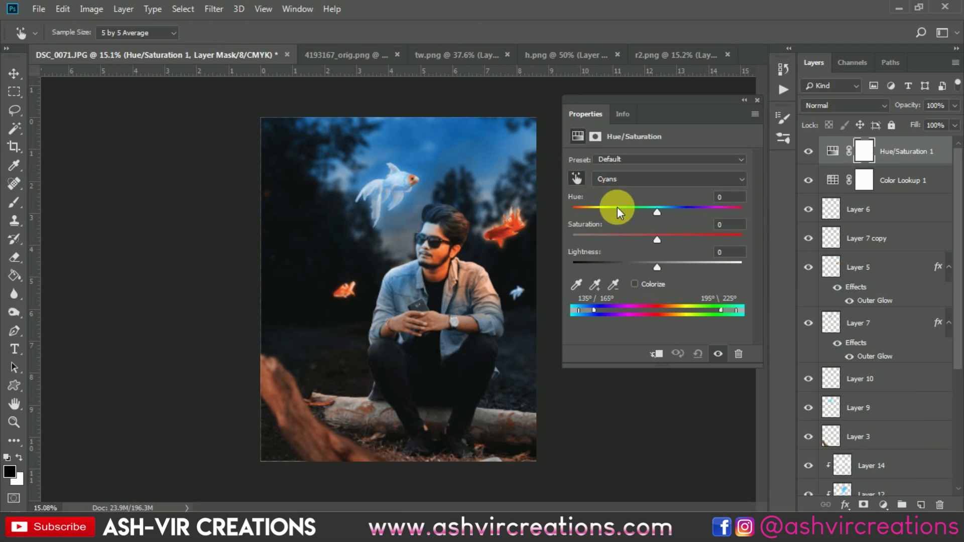
mouse_move(645, 208)
mouse_down()
mouse_move(629, 209)
mouse_move(653, 213)
mouse_up()
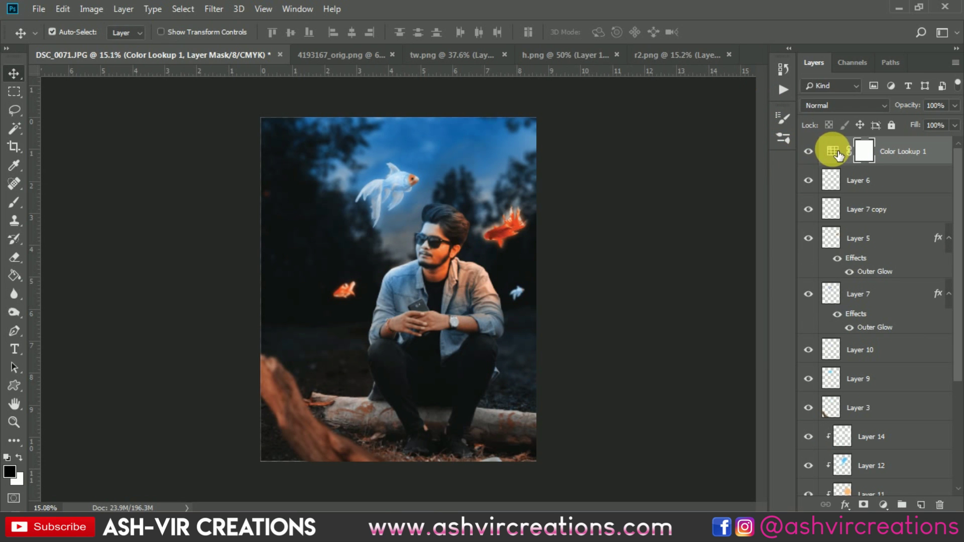
Hide Color Lookup 1 and add a second Color Lookup adjustment layer above it using the 3D LUT AVC-Cinematic Film-a4.cube.
click(808, 151)
click(883, 505)
click(889, 429)
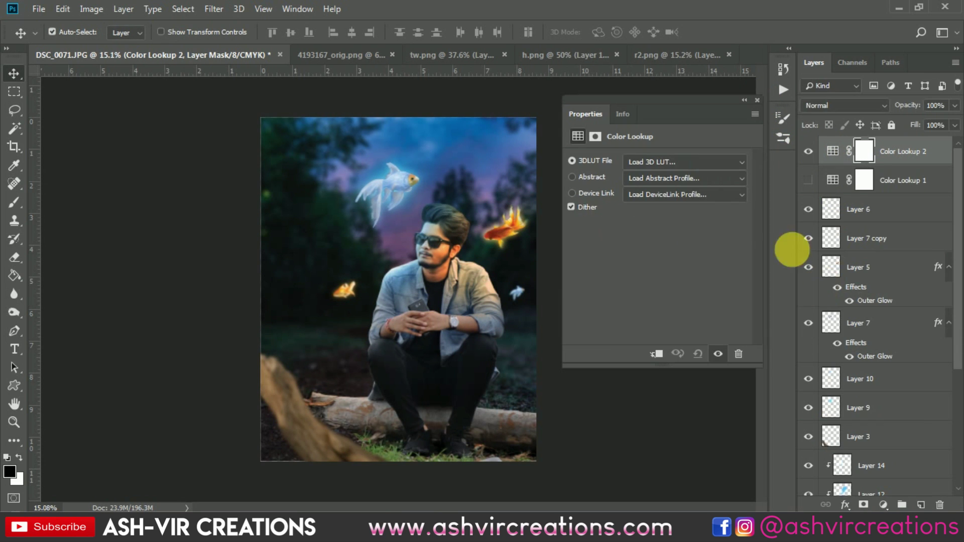
click(678, 163)
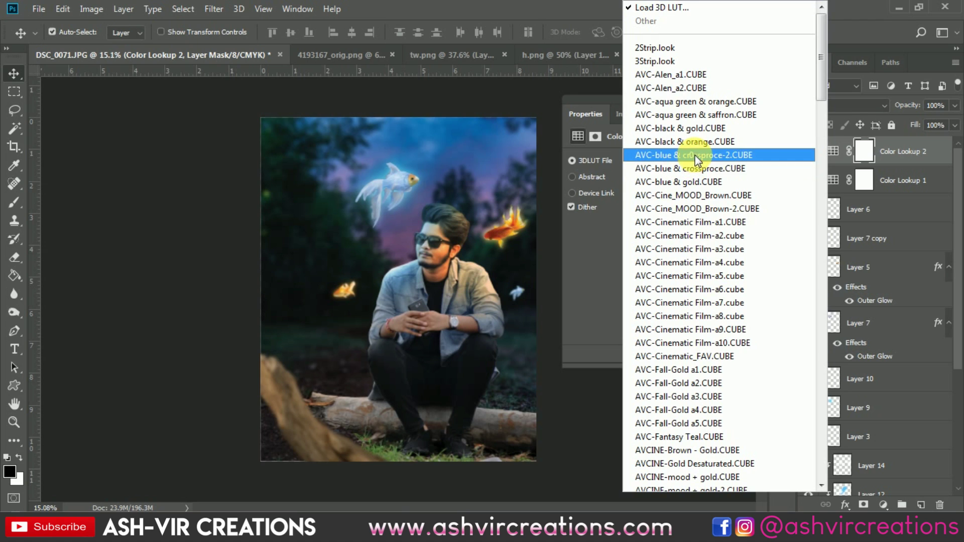
click(708, 263)
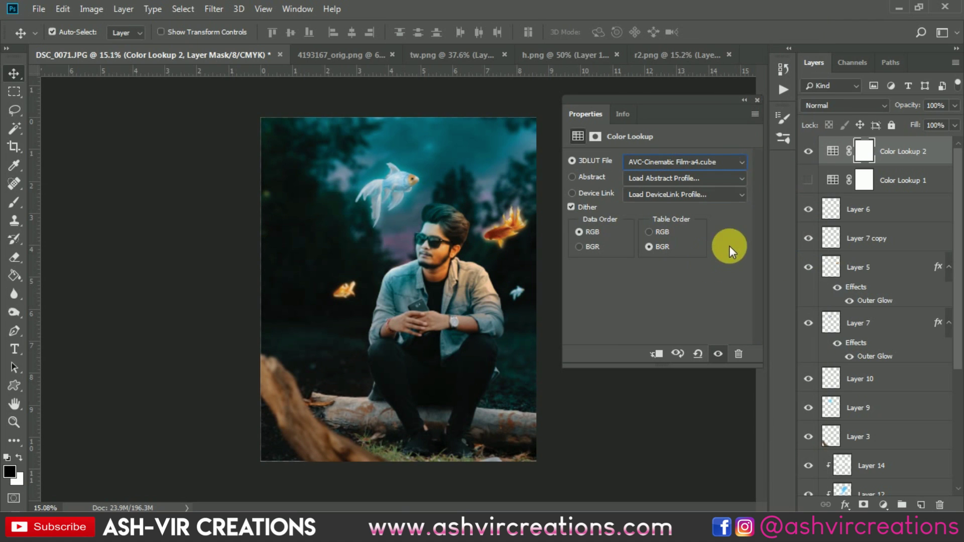
click(755, 97)
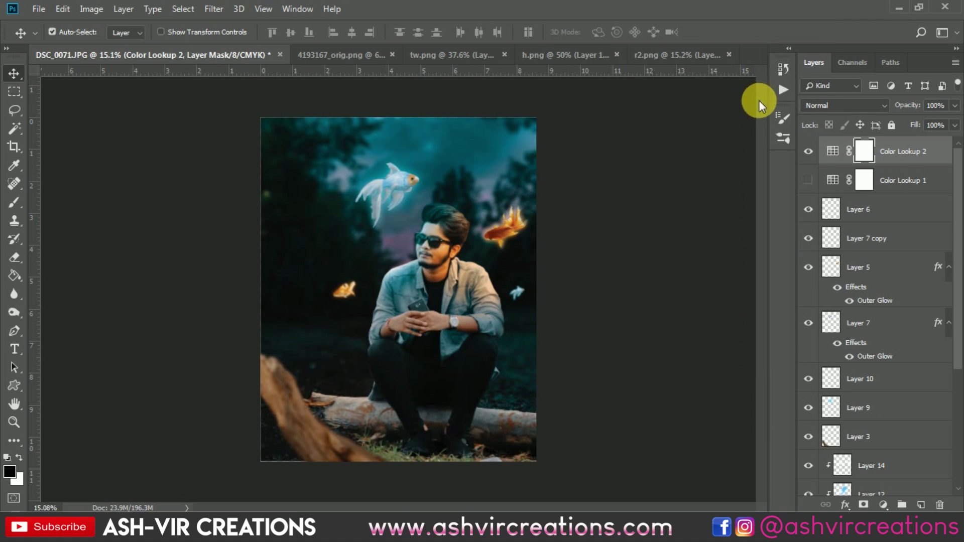
Compare the gradings of Color Lookup 2 and Color Lookup 1, ending with only Color Lookup 2 shown.
click(810, 151)
click(809, 151)
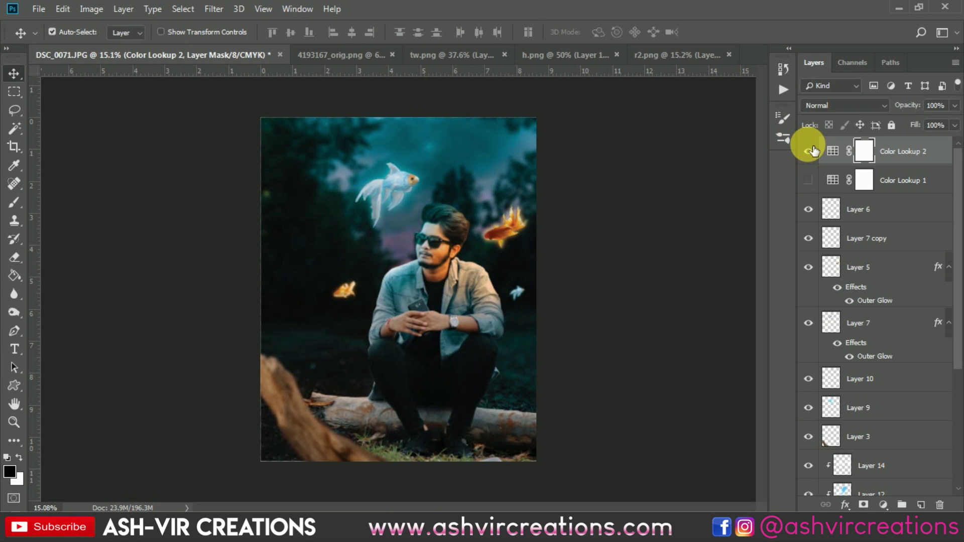
click(809, 151)
click(809, 180)
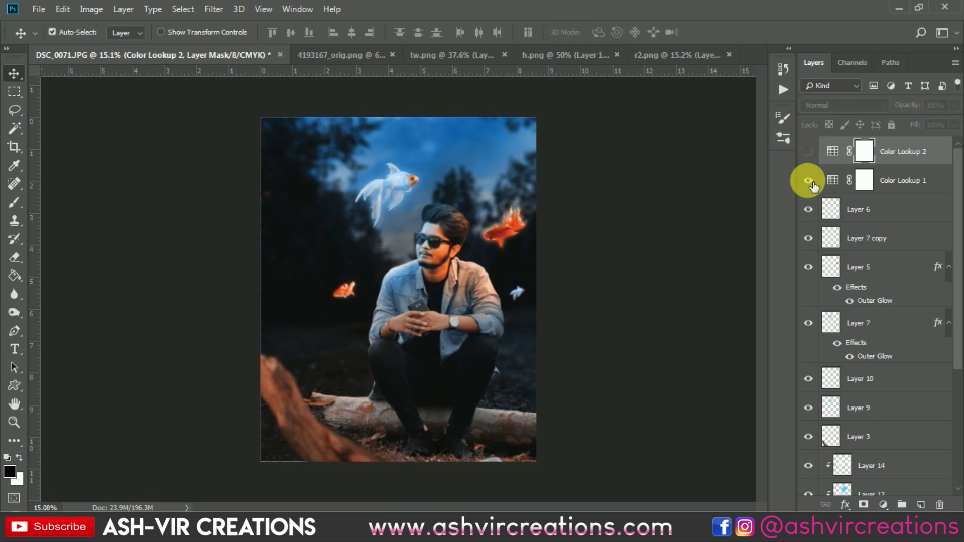
click(809, 180)
click(808, 151)
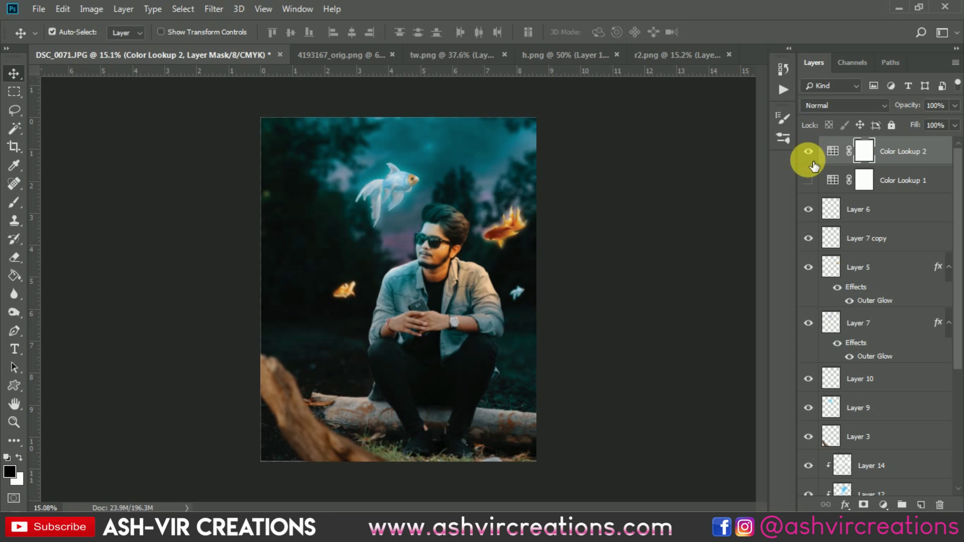
Compare the Color Lookup 1 and Color Lookup 2 gradings again, leaving only Color Lookup 1 shown.
click(809, 153)
click(809, 182)
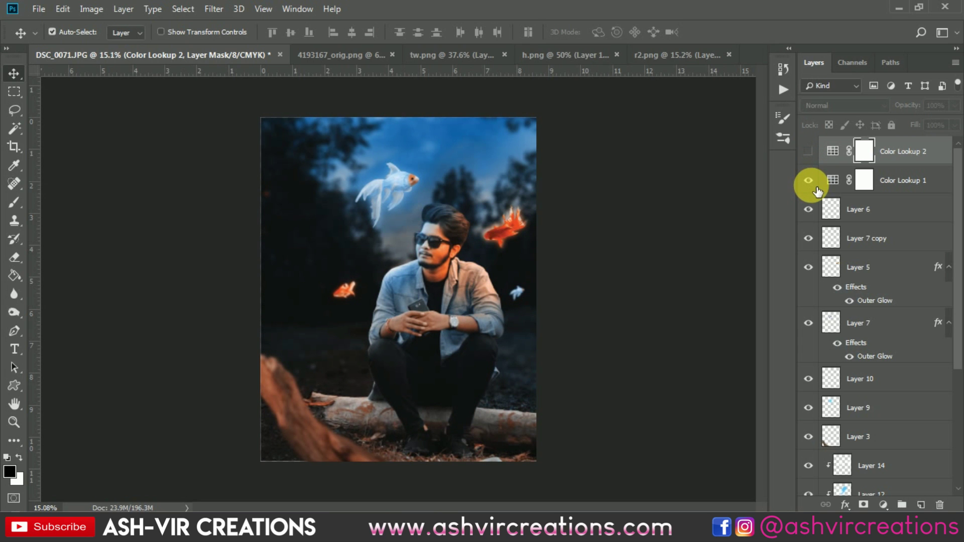
click(808, 180)
click(808, 151)
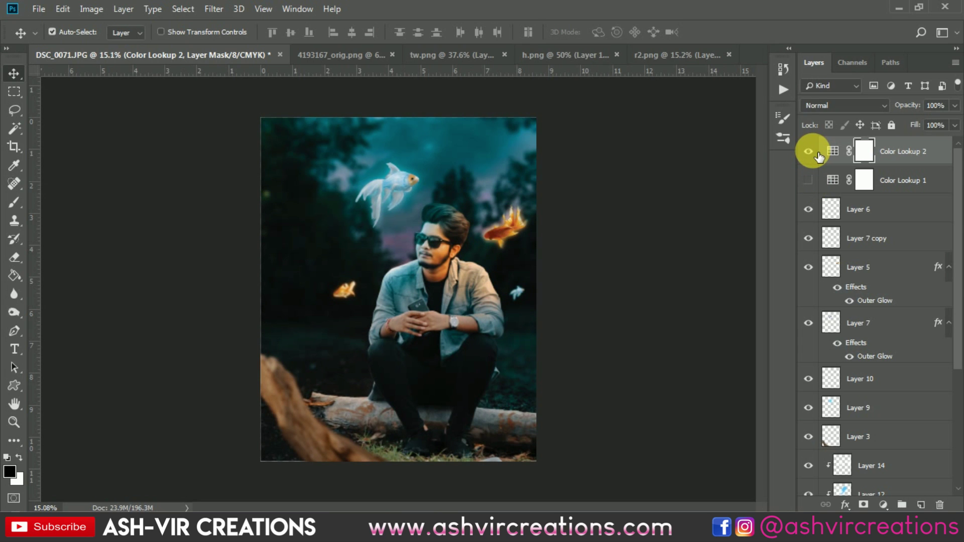
click(808, 152)
click(809, 181)
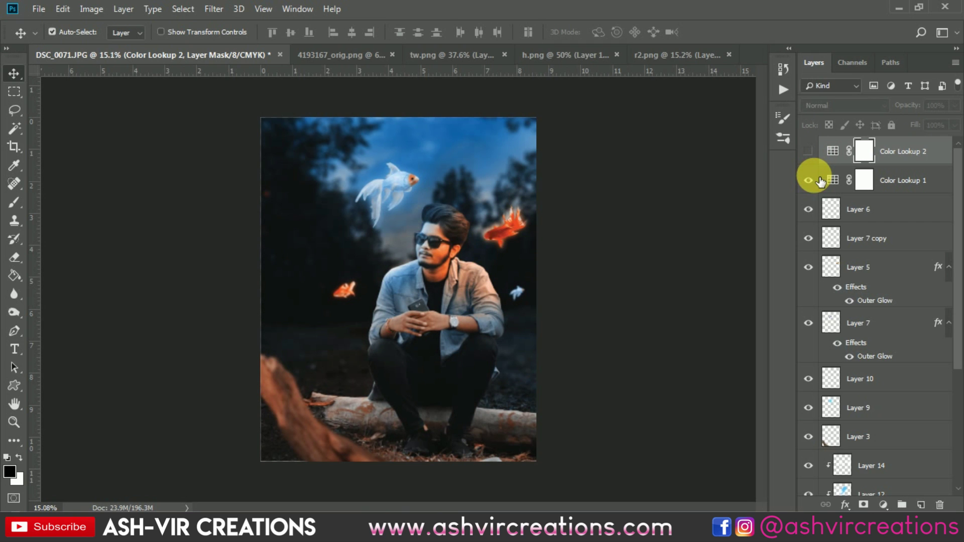
click(809, 180)
click(808, 151)
click(809, 151)
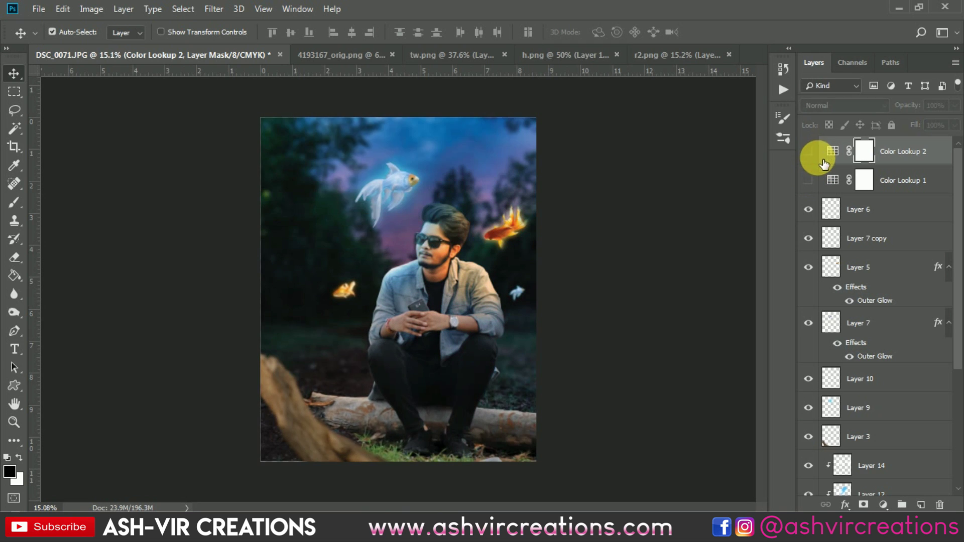
click(808, 180)
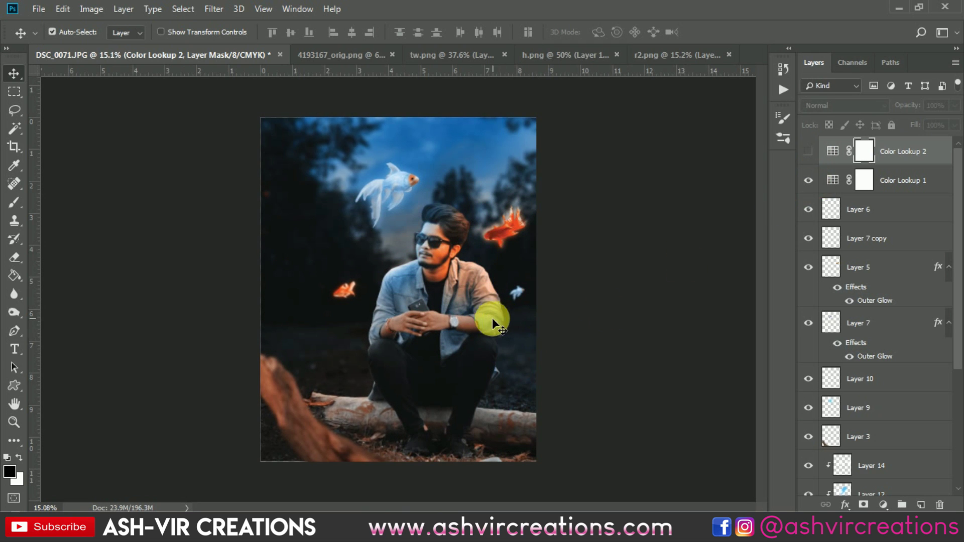
Select the blurred foreground branch on Layer 3 and compare the picture with and without it.
scroll(492, 319, up, 1)
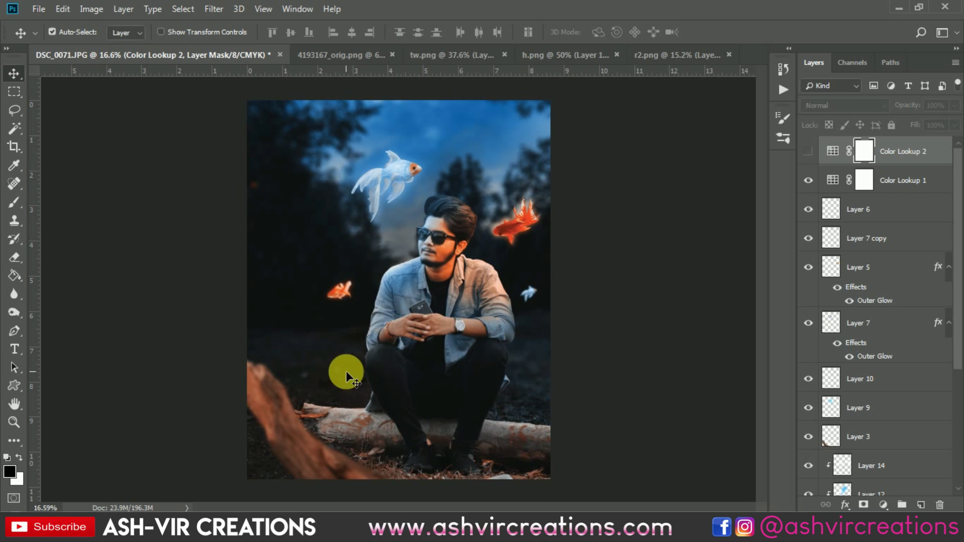
right_click(301, 448)
click(307, 453)
right_click(305, 450)
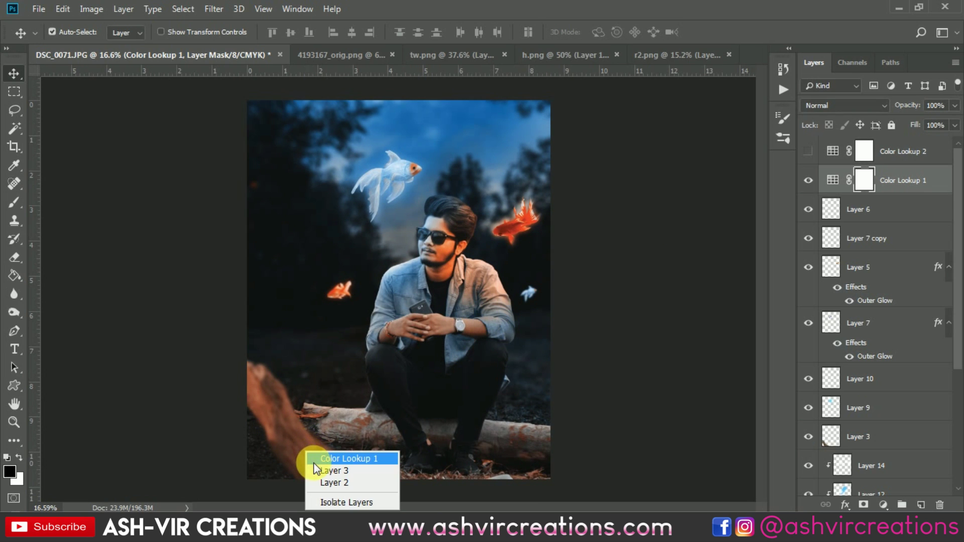
click(314, 462)
right_click(318, 461)
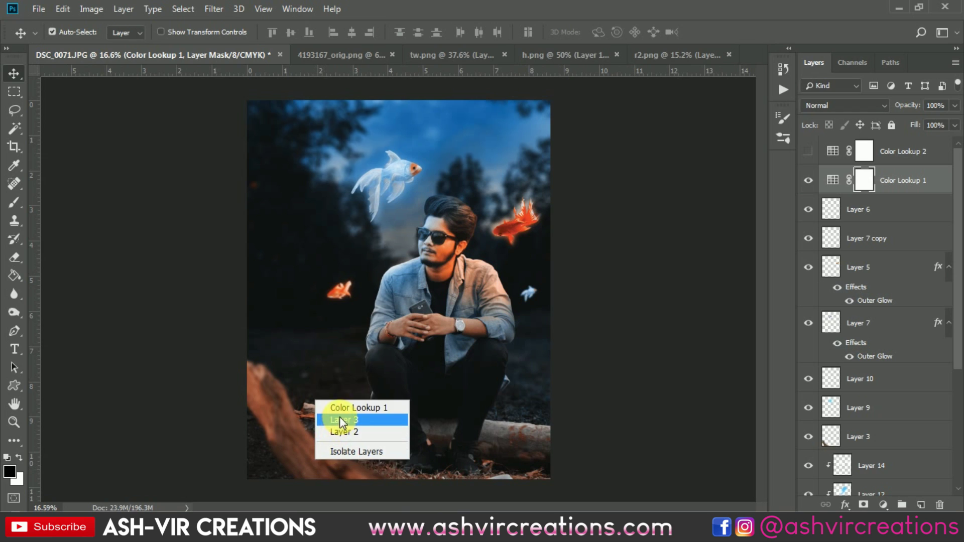
click(342, 422)
click(809, 438)
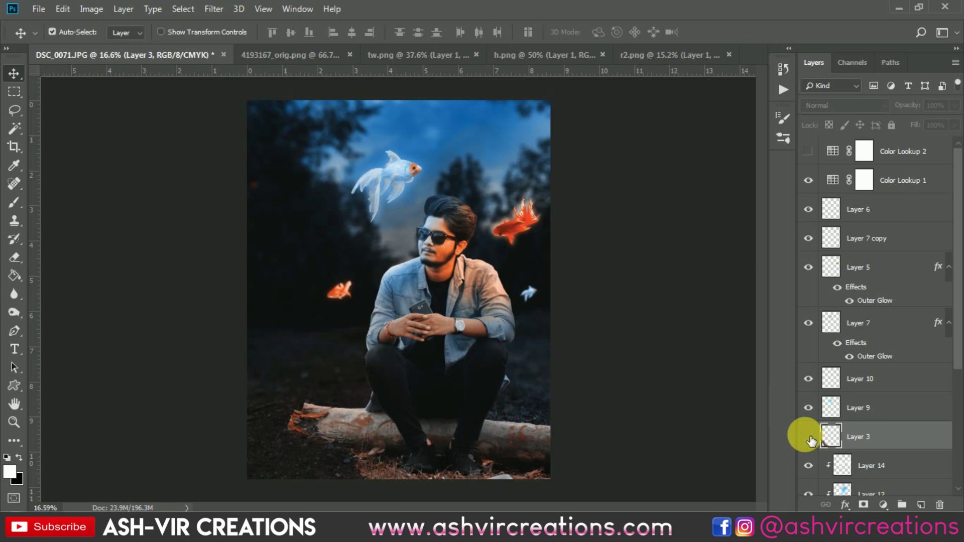
click(809, 438)
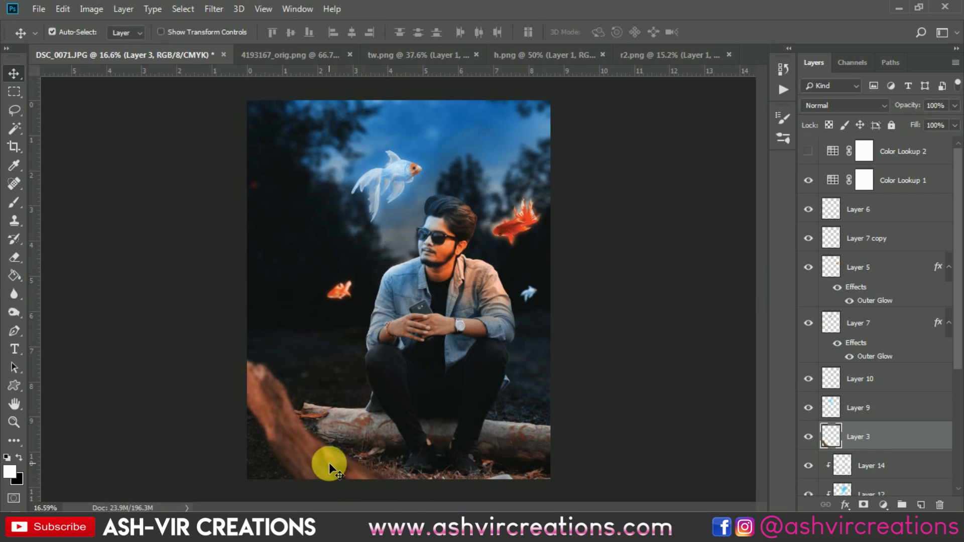
scroll(339, 453, up, 5)
scroll(342, 451, down, 5)
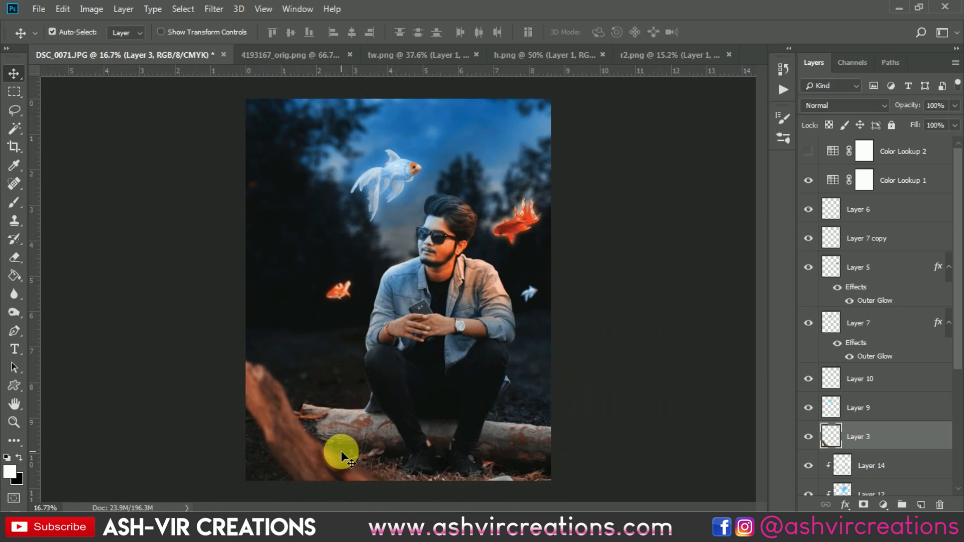
Open the 036_fairy_dust_02_by_tigers_stock_d2p24h0 image and paste all of it into DSC_0071.JPG directly above Layer 5.
click(36, 14)
click(47, 37)
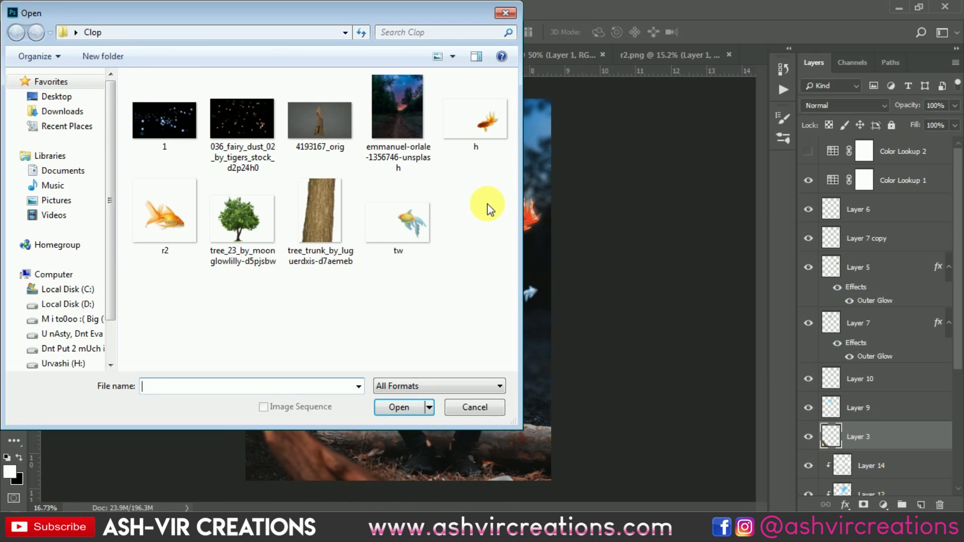
double_click(227, 119)
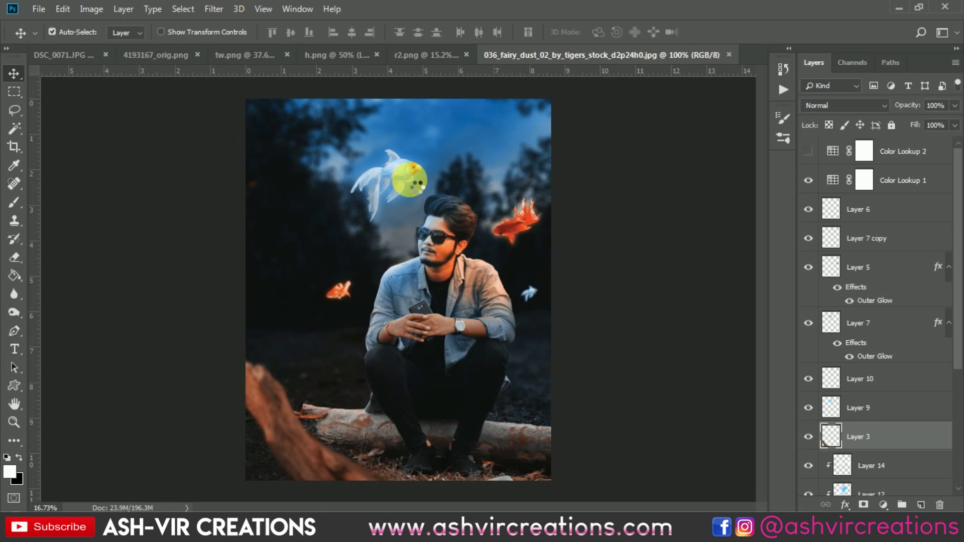
key(ctrl+a)
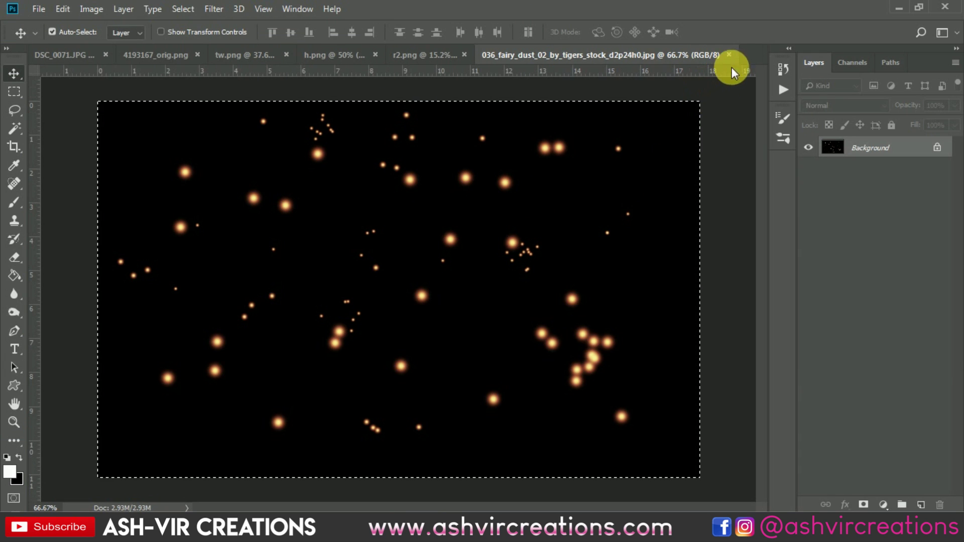
click(52, 32)
click(74, 56)
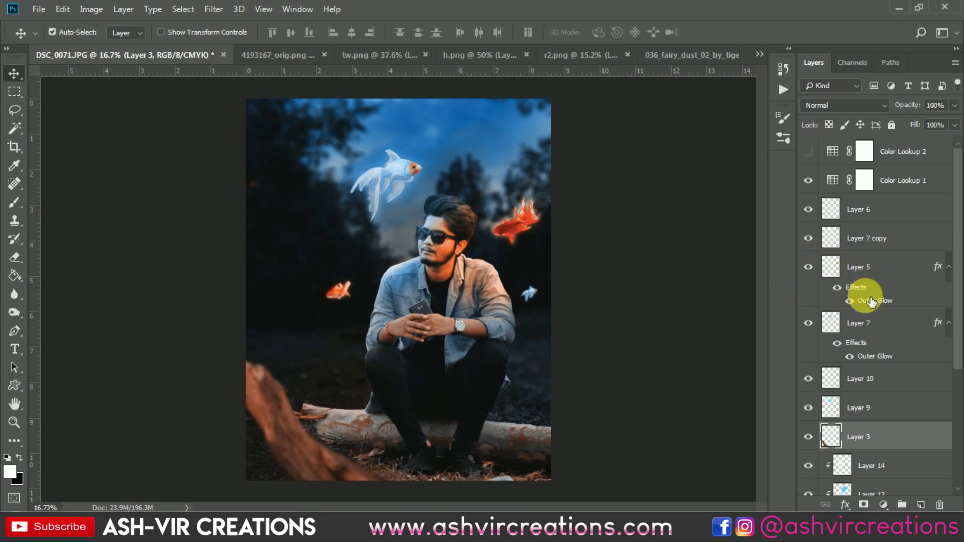
click(877, 272)
key(ctrl+v)
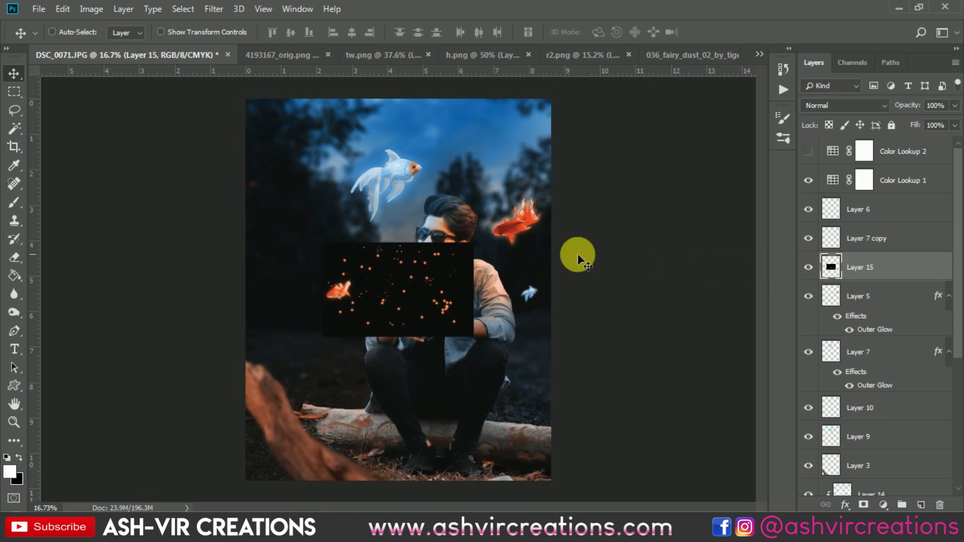
Set the pasted fairy dust layer's blend mode to Screen and shrink it over the large orange fish.
click(824, 105)
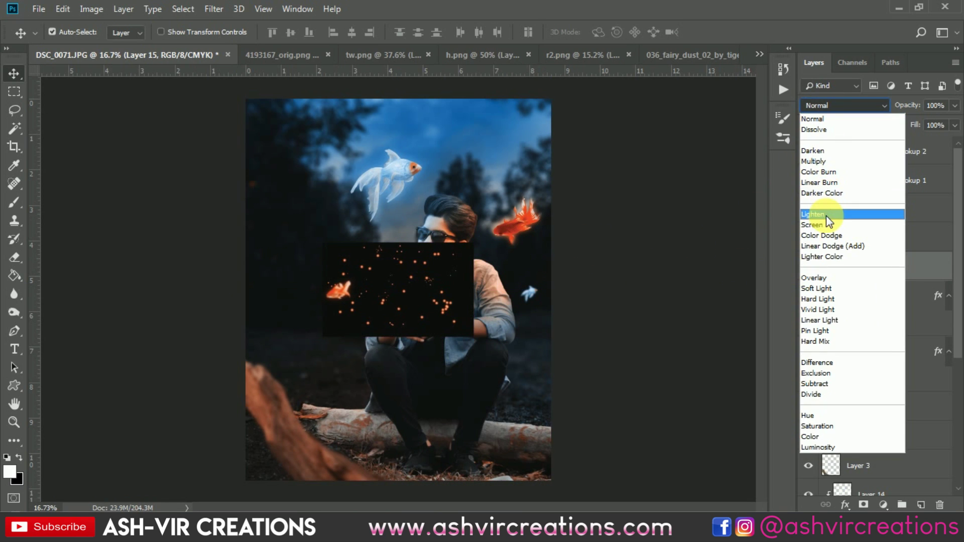
click(824, 215)
key(ctrl+t)
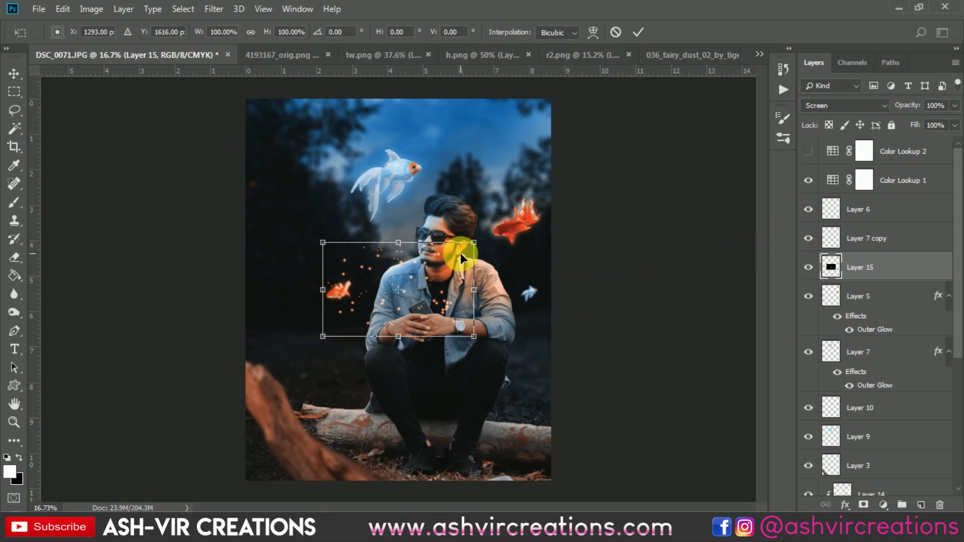
drag(502, 231, 547, 213)
scroll(531, 223, up, 2)
key(Return)
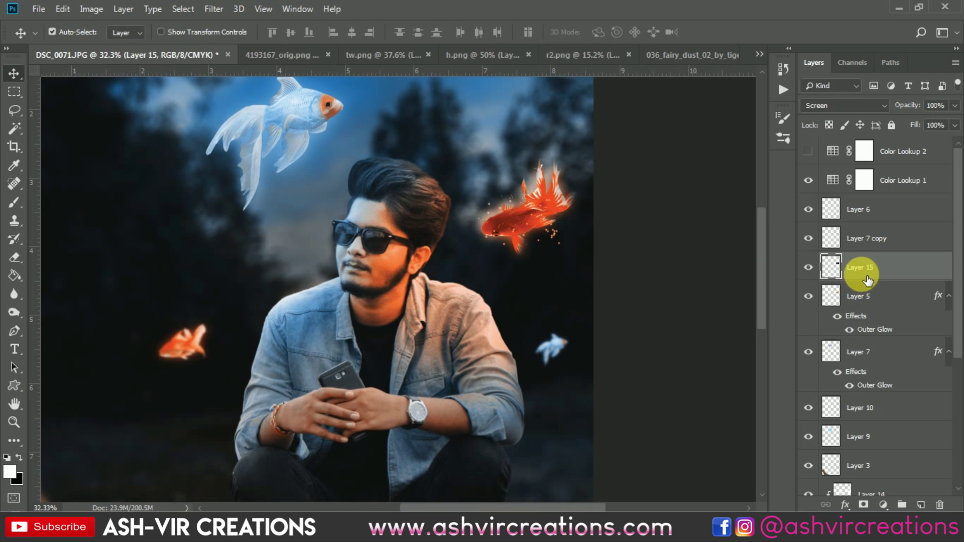
Move the fairy dust layer down the stack to between Layer 9 and Layer 3.
drag(864, 271, 865, 447)
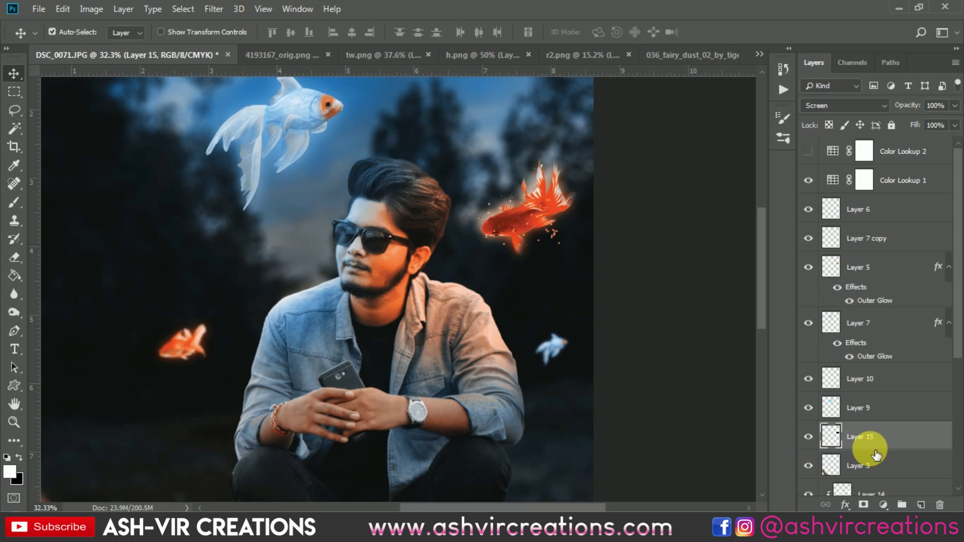
scroll(535, 210, up, 3)
scroll(535, 210, down, 4)
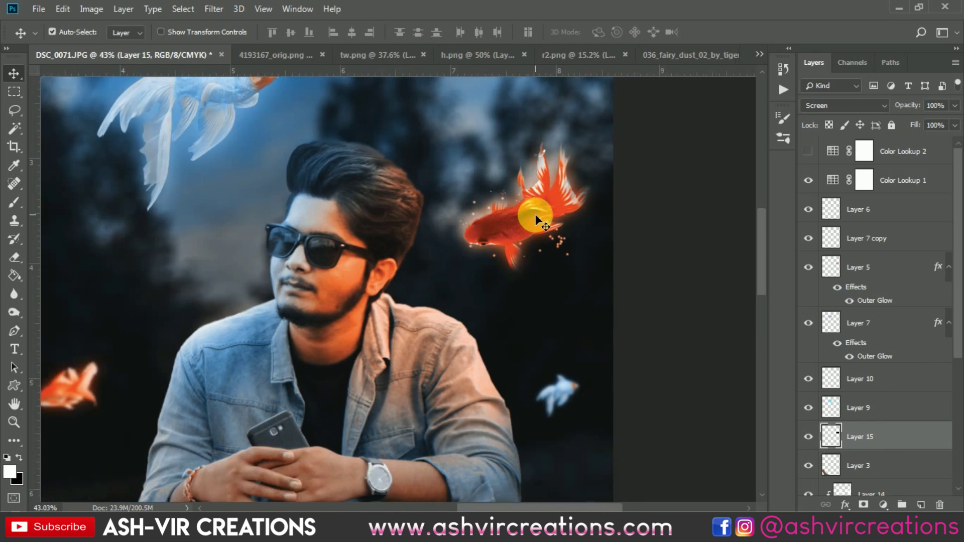
scroll(499, 375, down, 1)
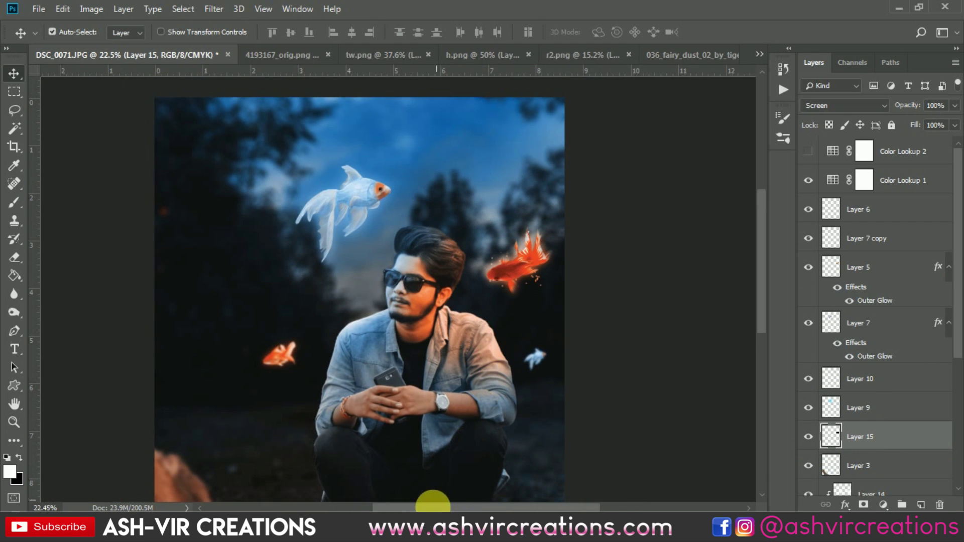
Move Color Lookup 1 between Layer 15 and Layer 3, comparing the picture with and without its grading.
click(808, 181)
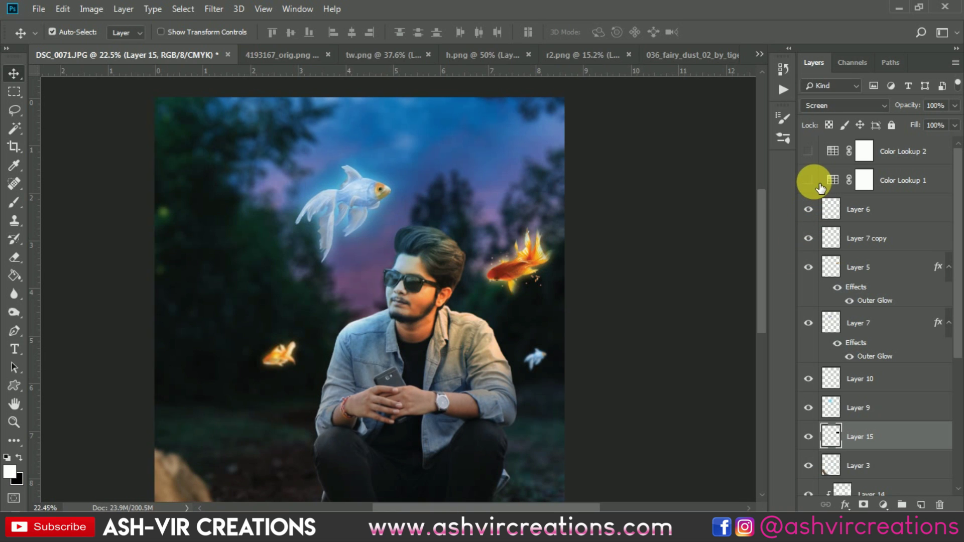
click(815, 182)
click(815, 181)
click(808, 181)
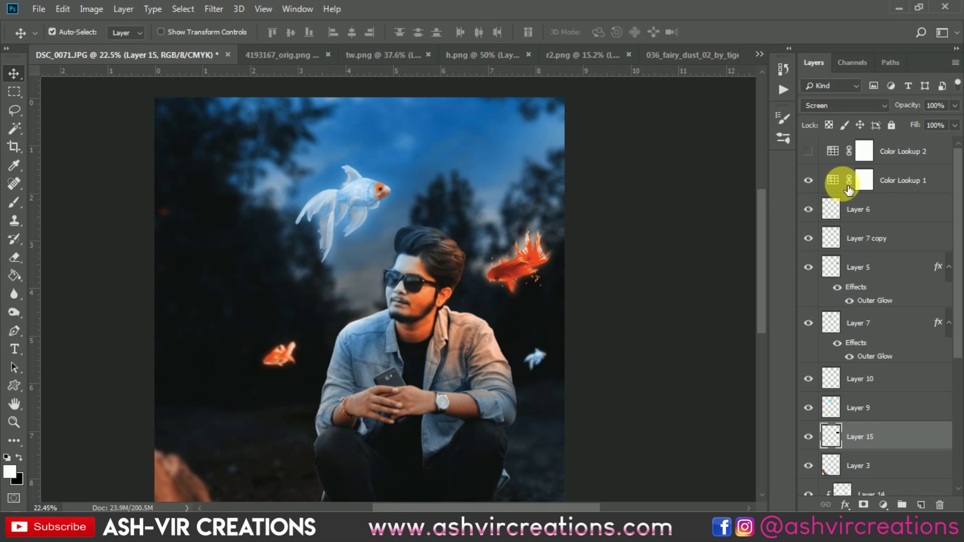
click(890, 184)
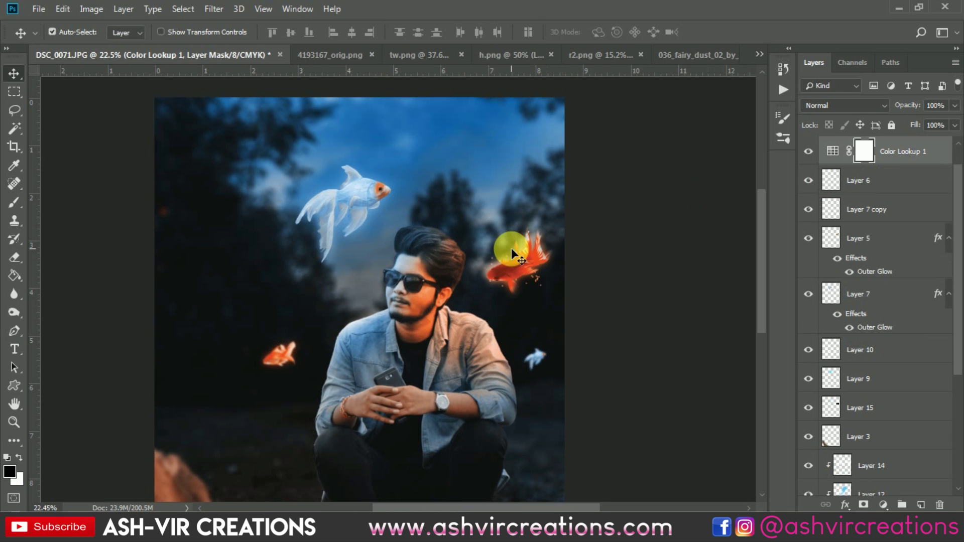
scroll(700, 250, down, 1)
drag(899, 153, 882, 409)
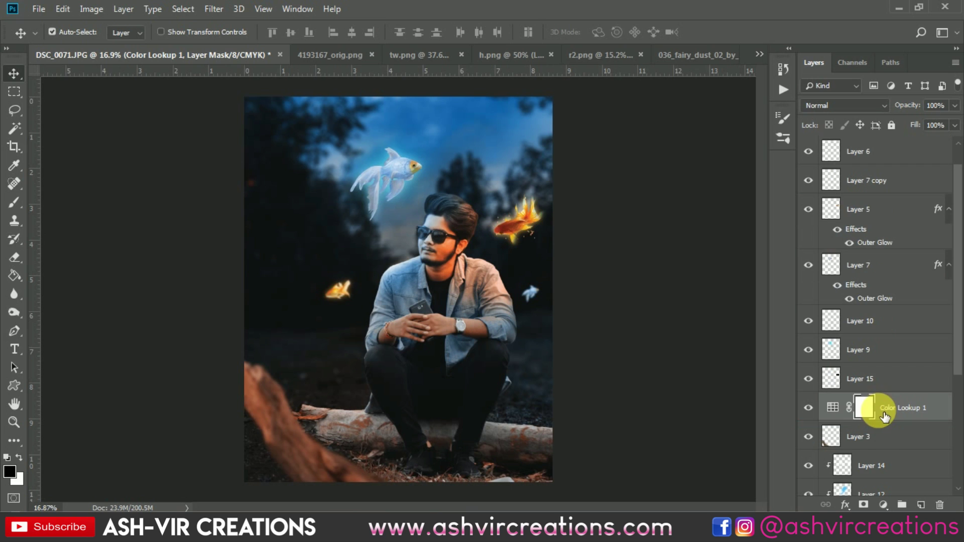
click(808, 409)
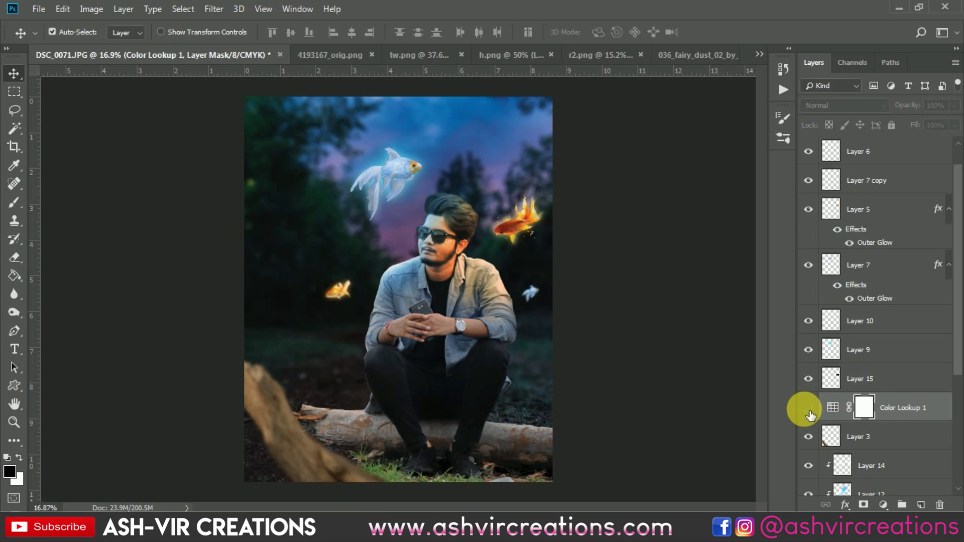
click(809, 410)
click(809, 409)
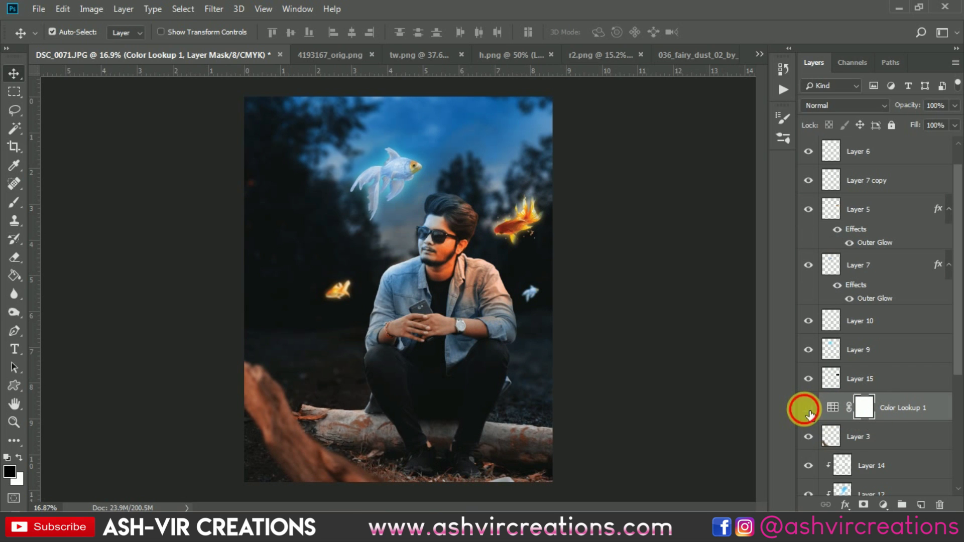
click(808, 409)
Open the blue particle image 1.jpg and paste all of it into DSC_0071.JPG directly above Color Lookup 1.
scroll(447, 222, up, 4)
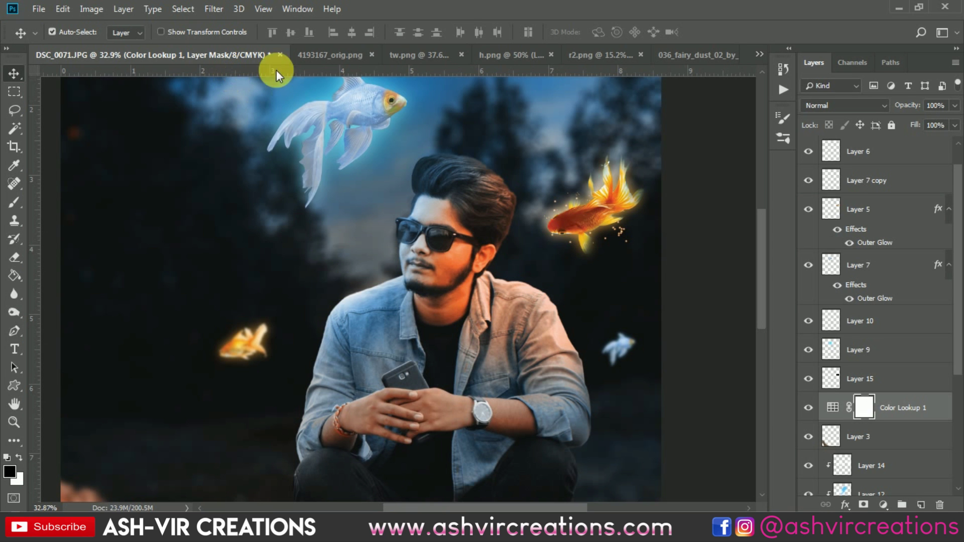
click(39, 9)
click(43, 33)
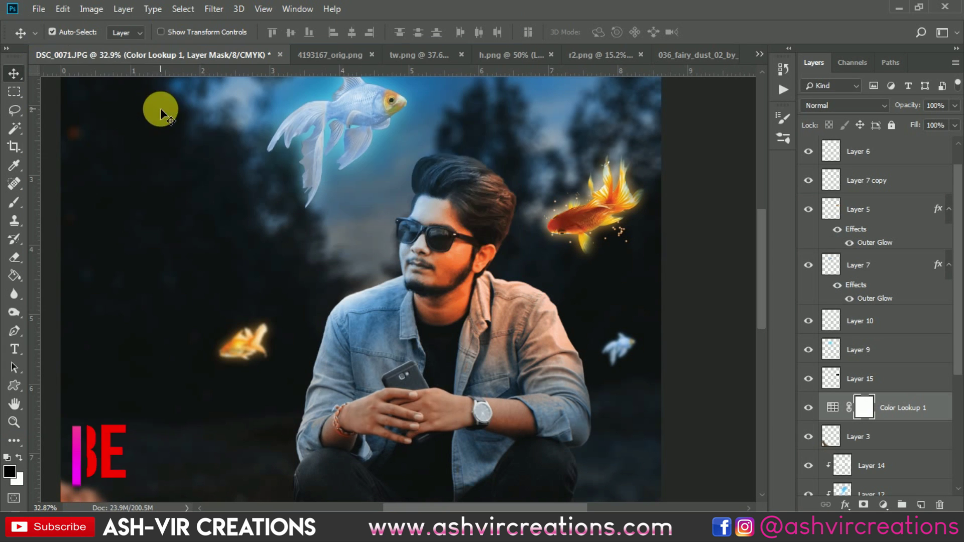
click(462, 202)
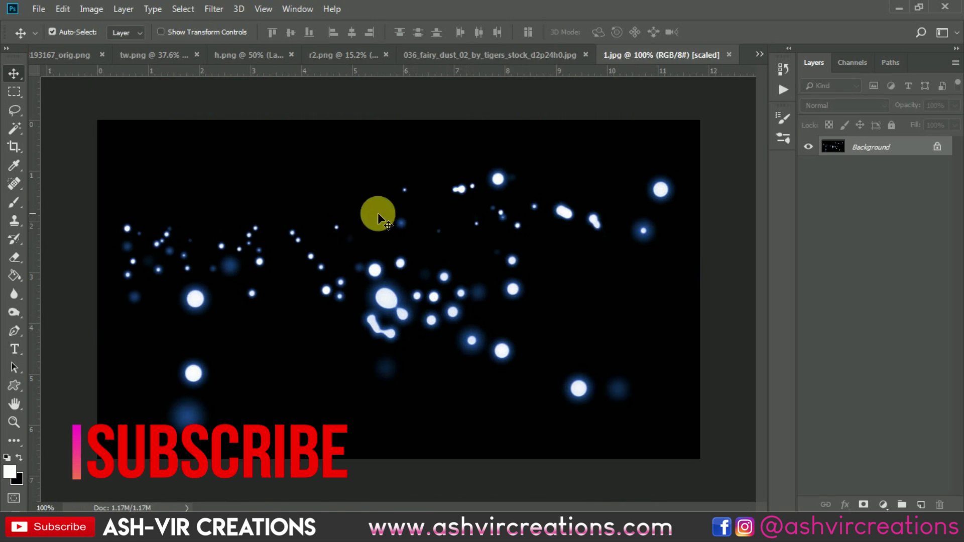
key(ctrl+a)
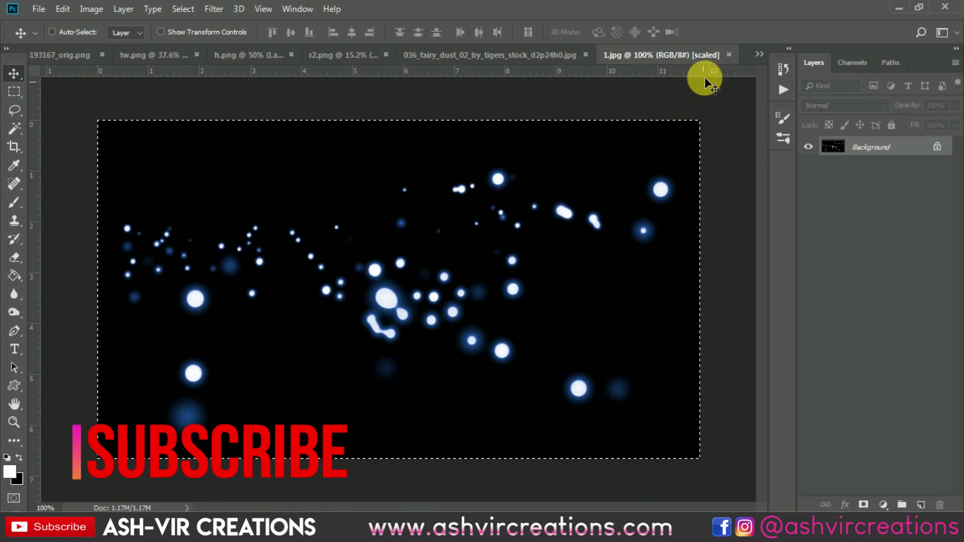
click(758, 56)
click(738, 58)
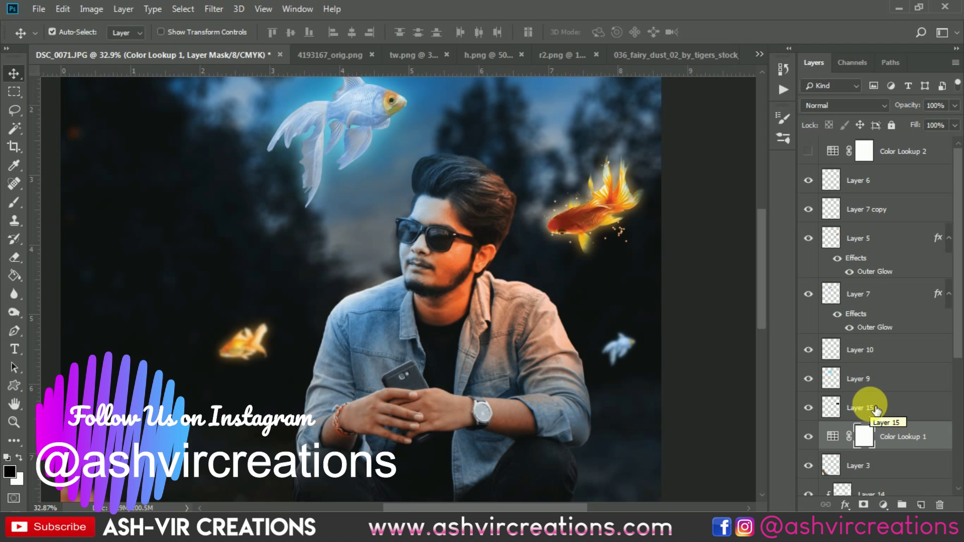
key(ctrl+v)
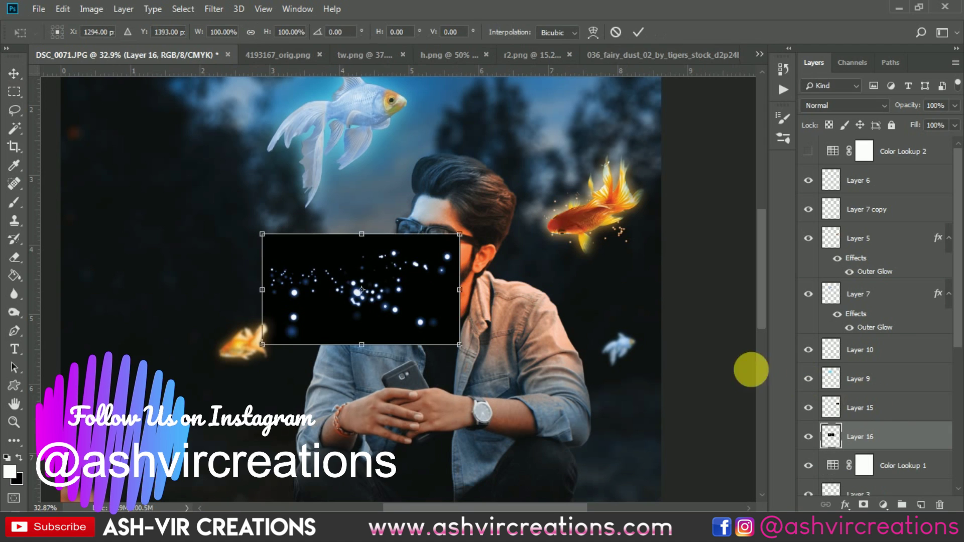
Shrink the blue particle layer, tilt it about -21.5° over the large pale blue fish and set its blend mode to Screen.
key(ctrl+t)
drag(459, 345, 431, 327)
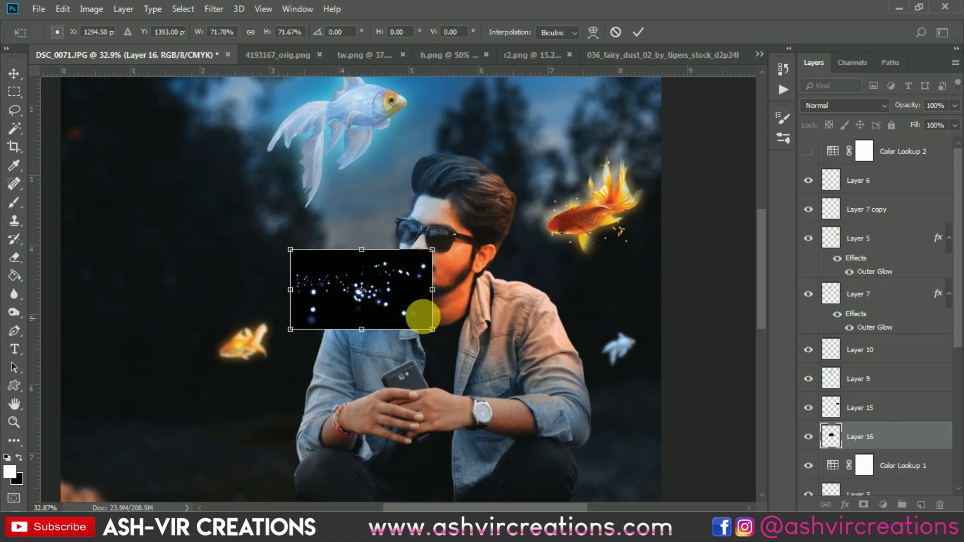
drag(407, 297, 468, 95)
mouse_move(387, 91)
mouse_down()
mouse_move(393, 106)
mouse_move(372, 86)
mouse_up()
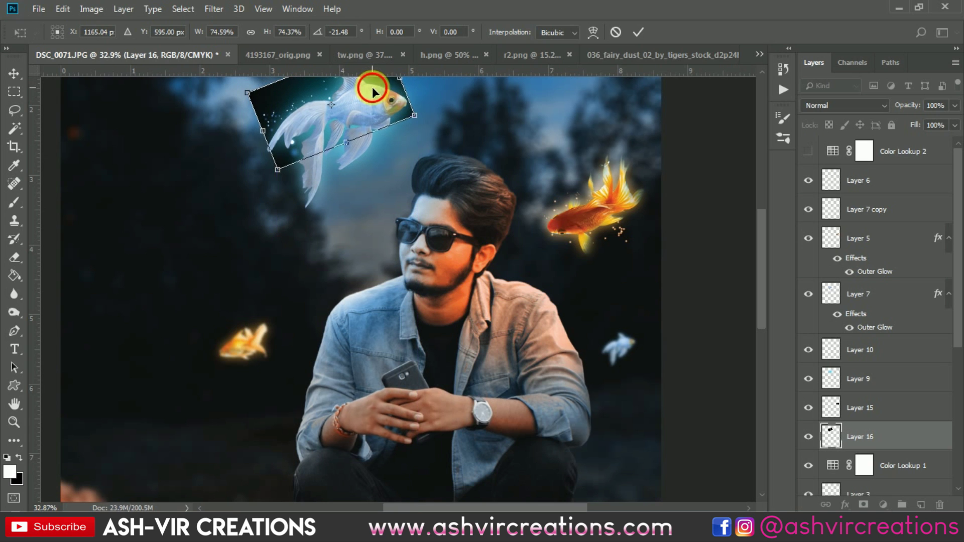
key(Return)
click(815, 106)
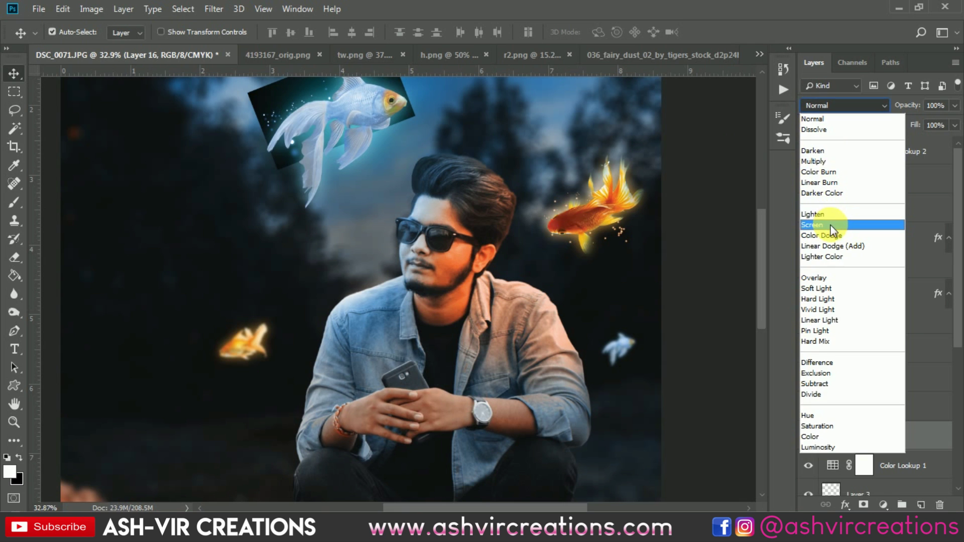
click(823, 225)
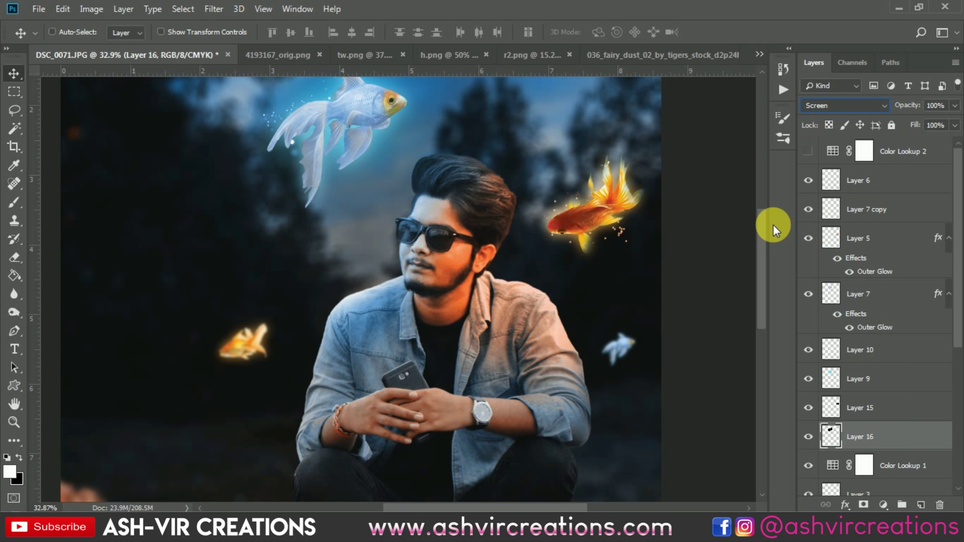
Examine the particles around the large pale blue fish up close and in the full composite.
key(ctrl+minus)
key(ctrl+minus)
key(ctrl+plus)
key(ctrl+plus)
key(ctrl+plus)
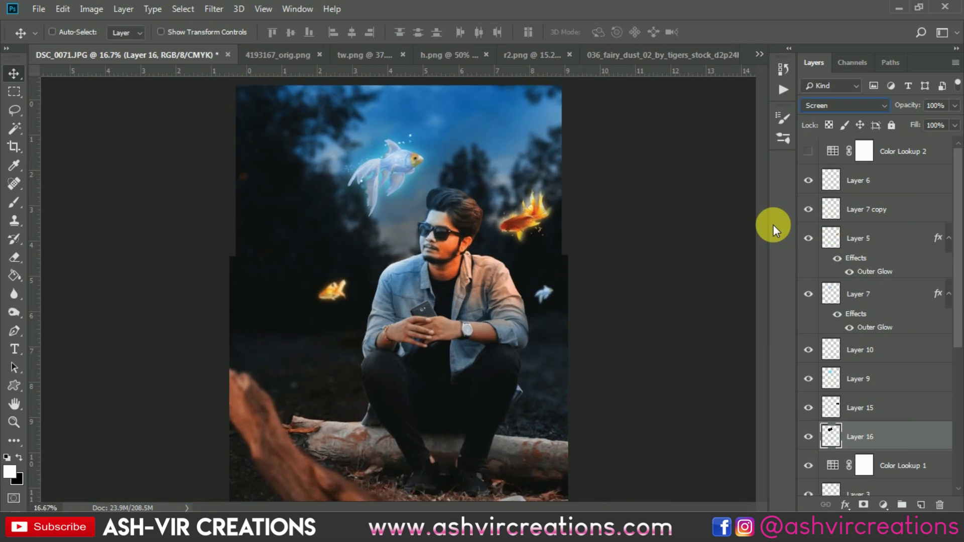
drag(580, 184, 525, 442)
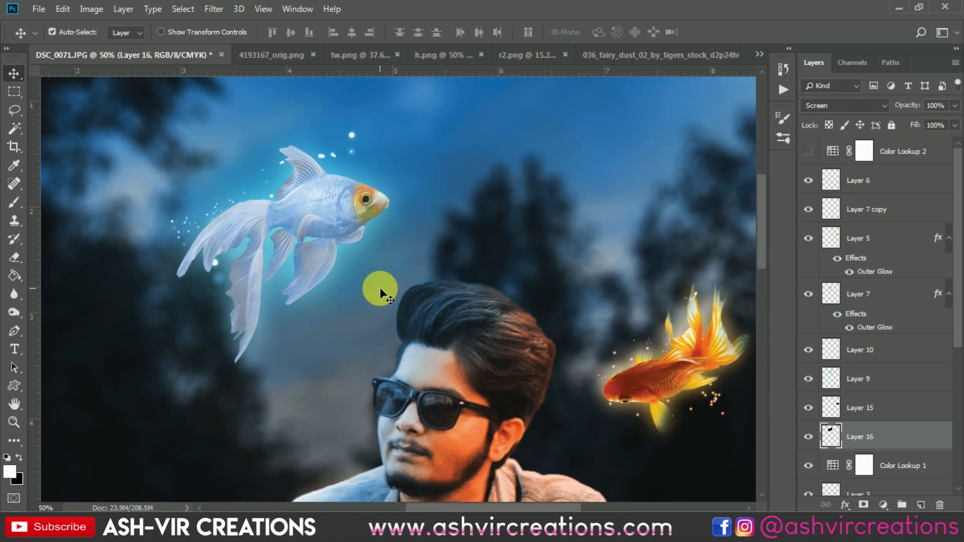
key(ctrl+minus)
key(ctrl+minus)
key(ctrl+minus)
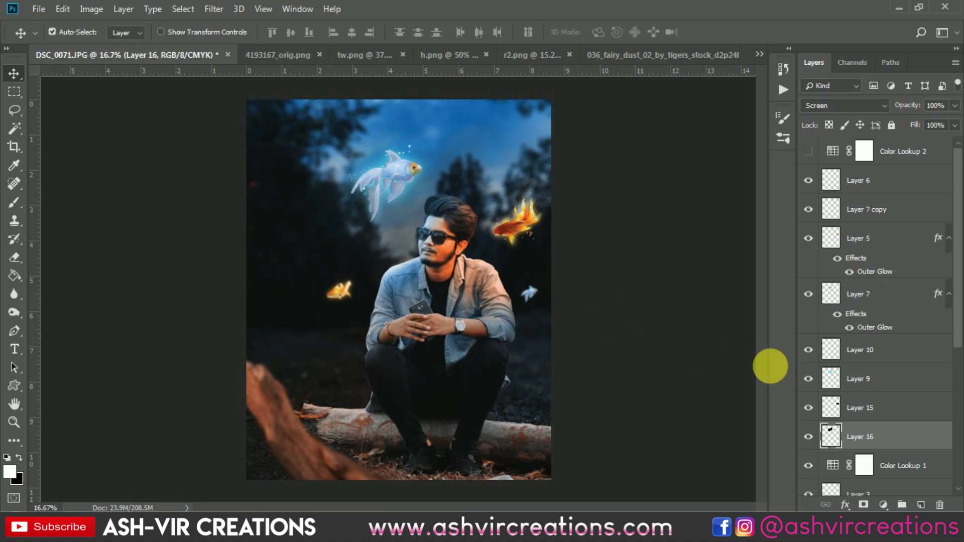
Select Layer 3, directly below Color Lookup 1.
scroll(906, 442, down, 4)
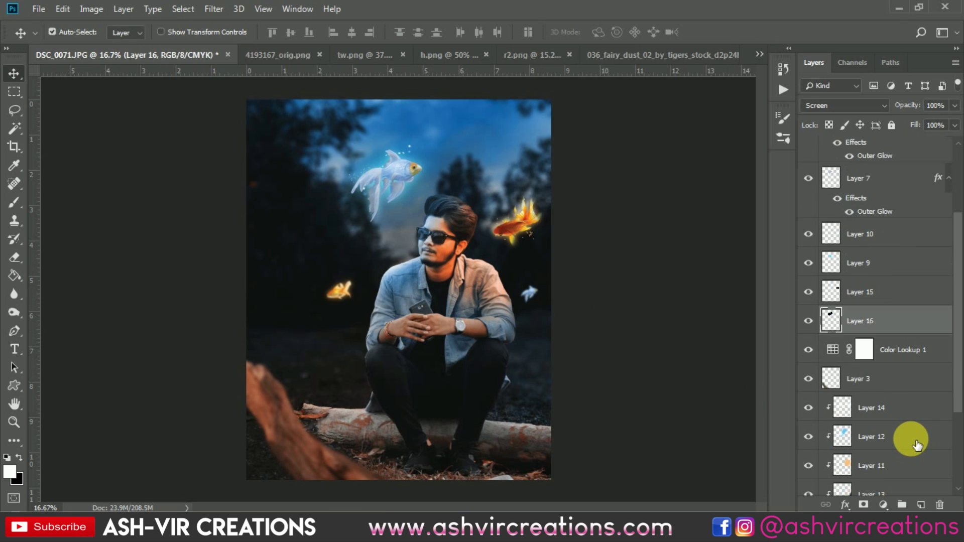
scroll(914, 446, down, 4)
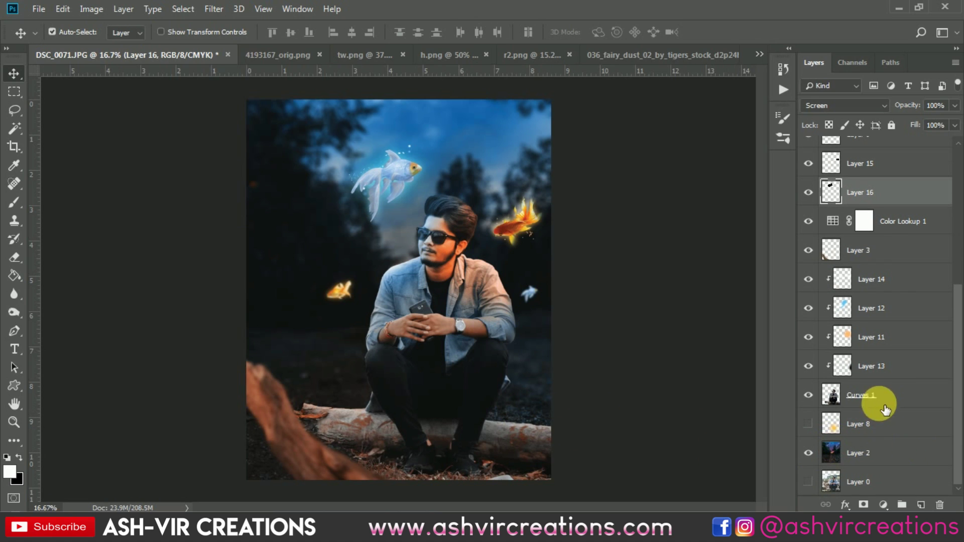
click(884, 252)
click(884, 504)
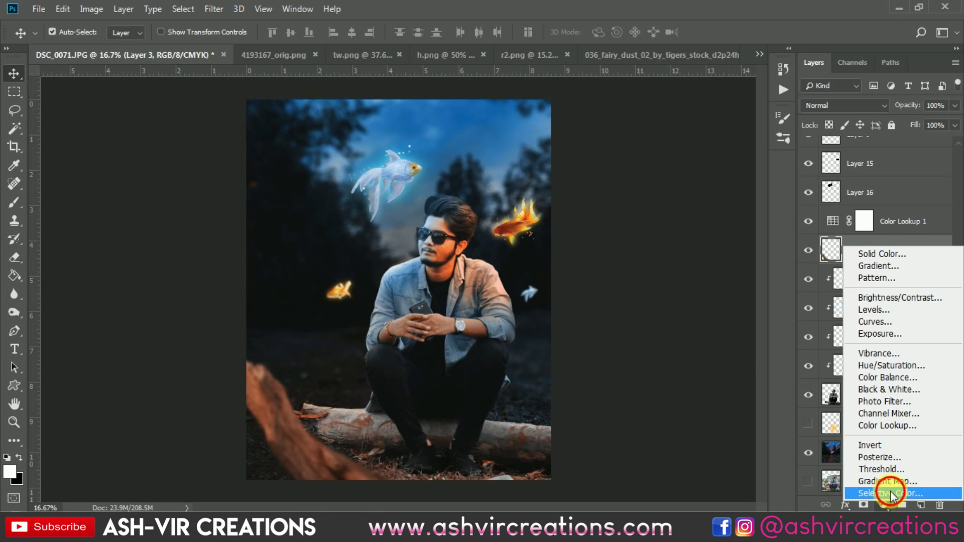
click(884, 491)
click(759, 103)
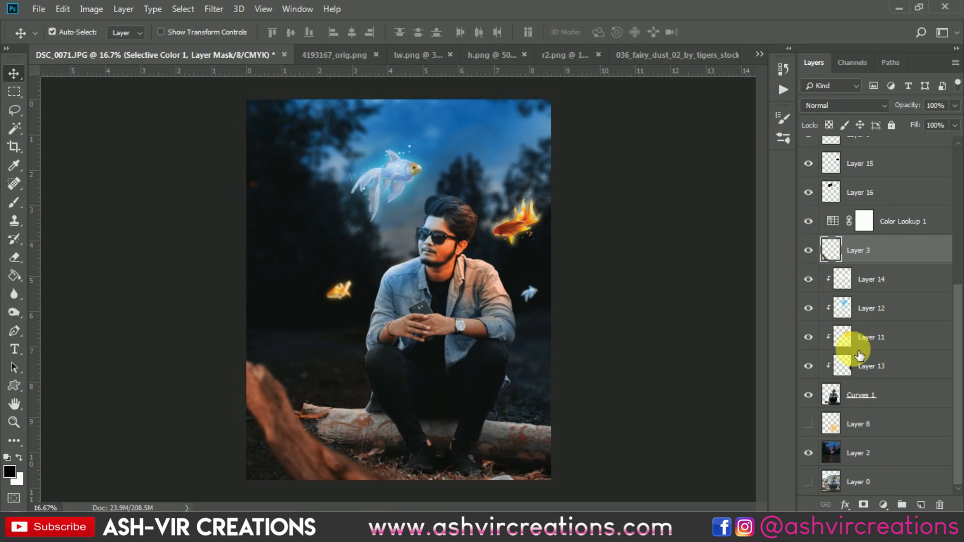
key(ctrl+z)
Add a Solid Color fill layer in black (000000) directly above Layer 3.
click(884, 503)
click(879, 249)
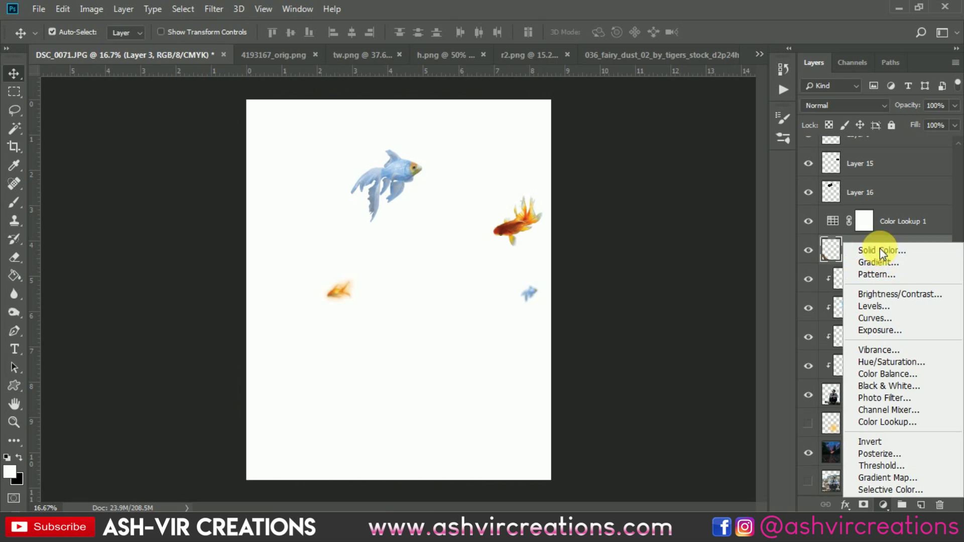
drag(684, 381, 586, 467)
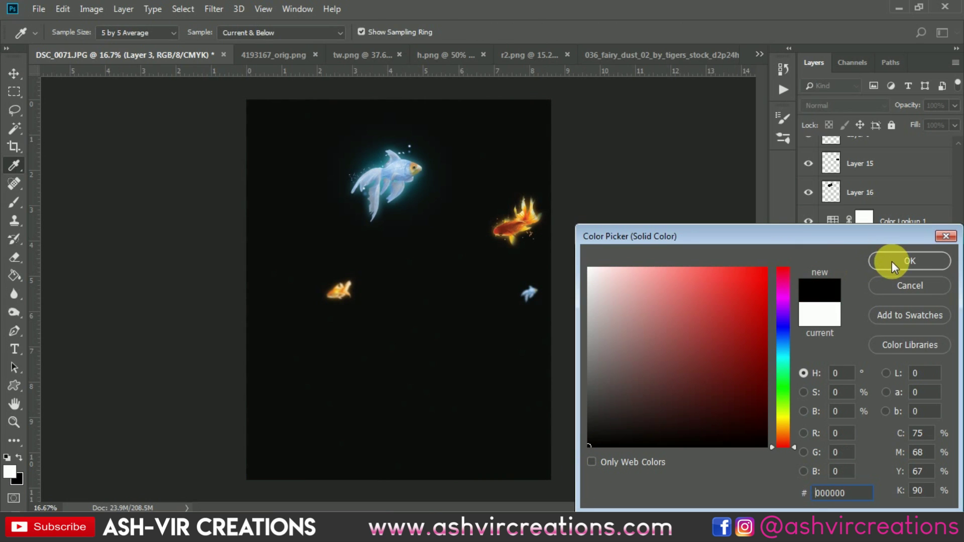
click(892, 263)
Paint the black fill's mask with a soft black brush of size 2300 over the man and fish, leaving a dark vignette.
click(864, 247)
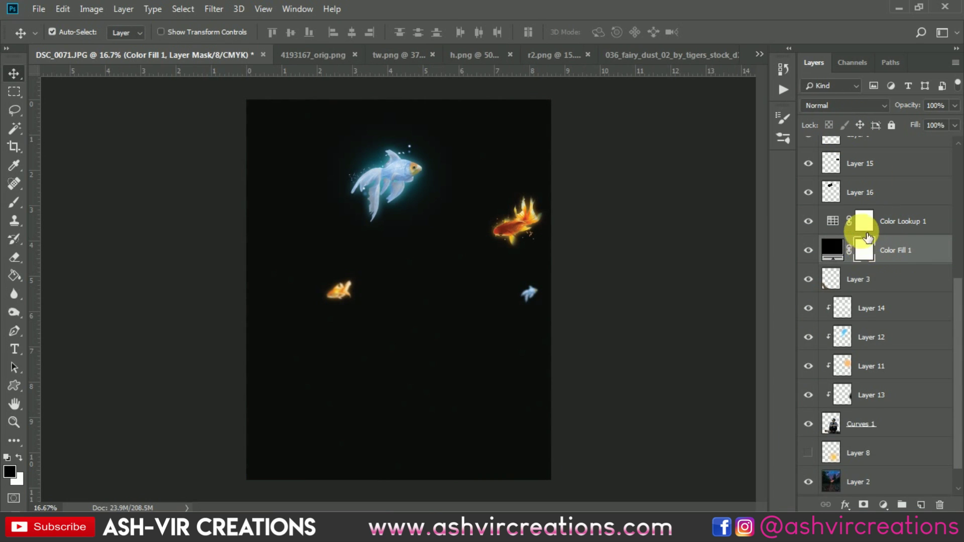
click(14, 203)
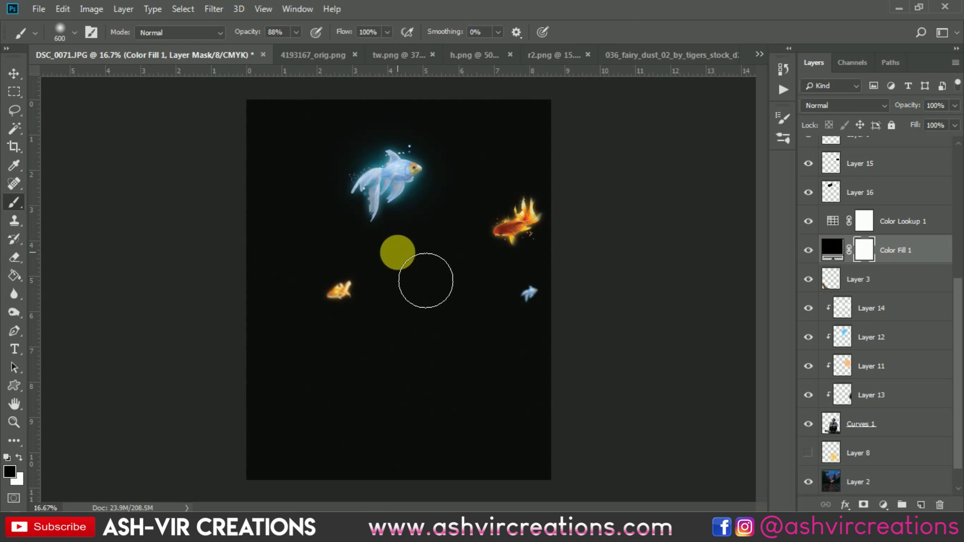
key(bracketright)
key(bracketright)
key(bracketright)
key(bracketright)
key(bracketright)
key(bracketright)
key(bracketright)
key(bracketright)
key(bracketright)
key(bracketright)
key(bracketright)
mouse_move(405, 267)
mouse_down()
mouse_move(406, 227)
mouse_move(427, 255)
mouse_move(436, 246)
mouse_move(442, 263)
mouse_move(424, 280)
mouse_move(424, 313)
mouse_move(431, 281)
mouse_move(442, 240)
mouse_up()
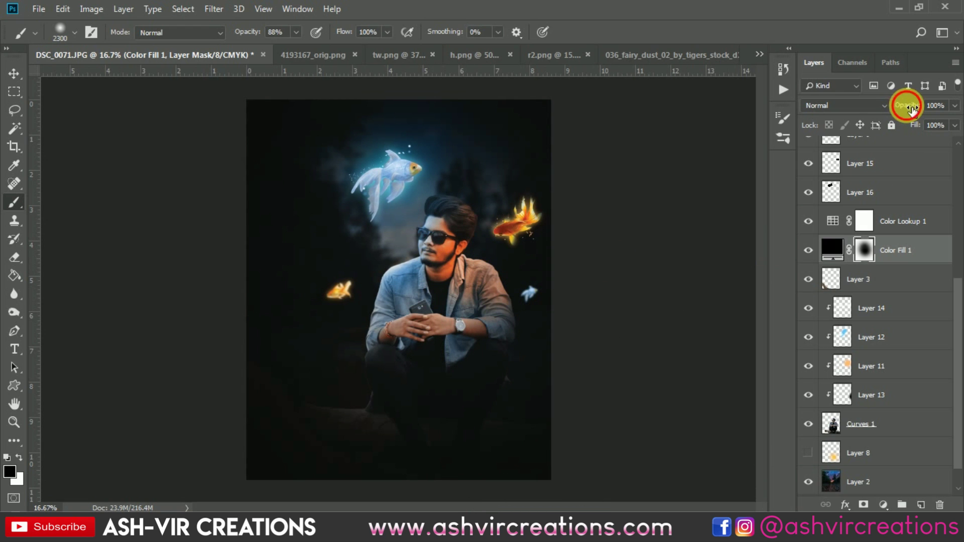
Try Color Fill 1 at 67% opacity, comparing the picture with and without the vignette.
drag(909, 104, 858, 112)
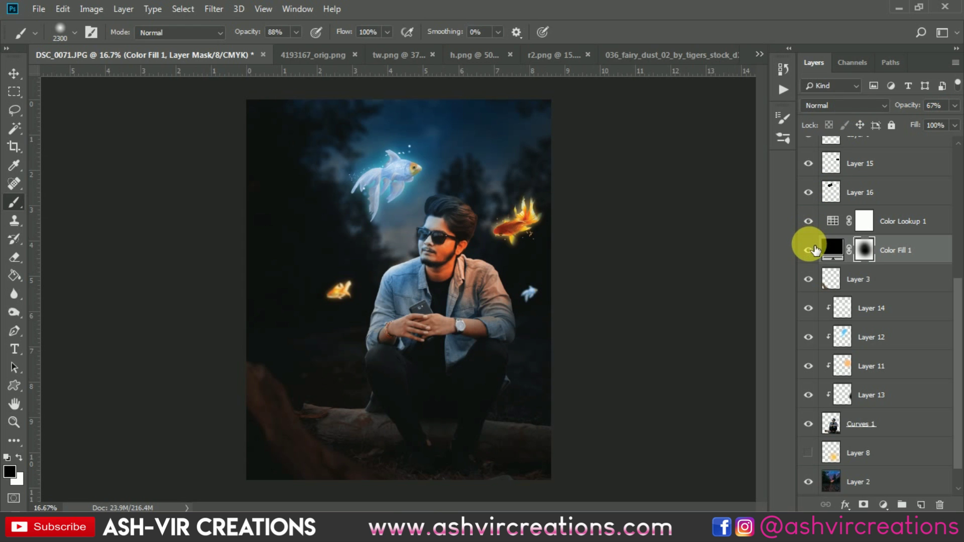
click(809, 250)
click(814, 249)
click(814, 250)
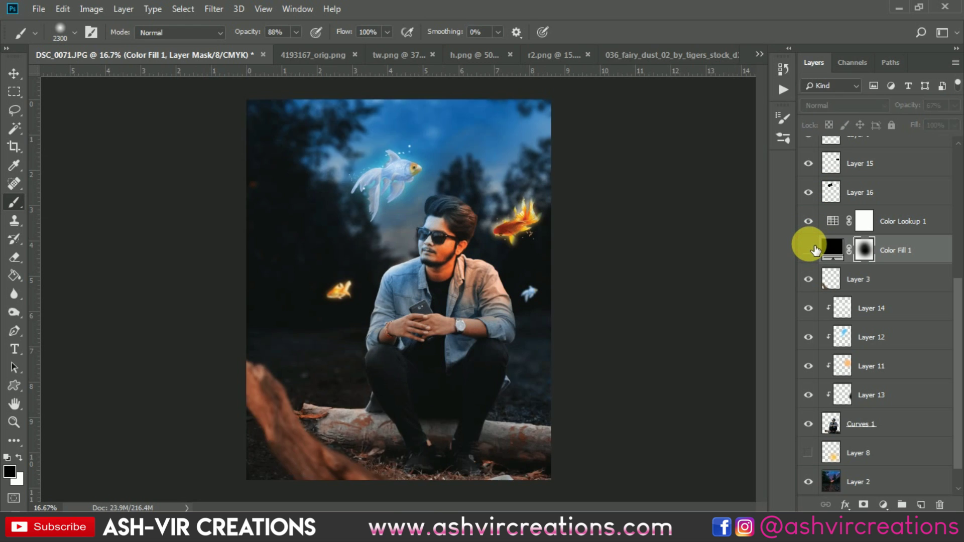
click(813, 250)
click(814, 250)
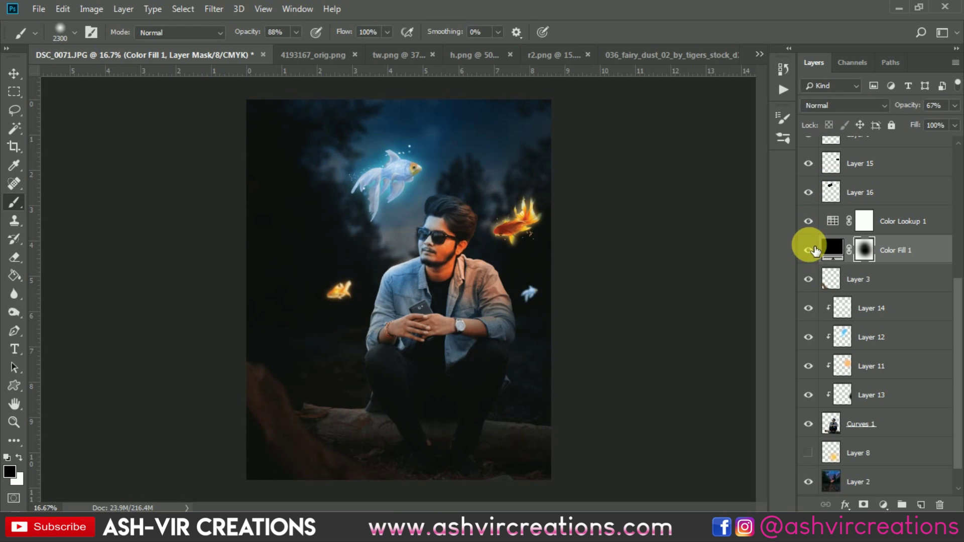
click(813, 249)
click(814, 249)
click(814, 249)
click(814, 250)
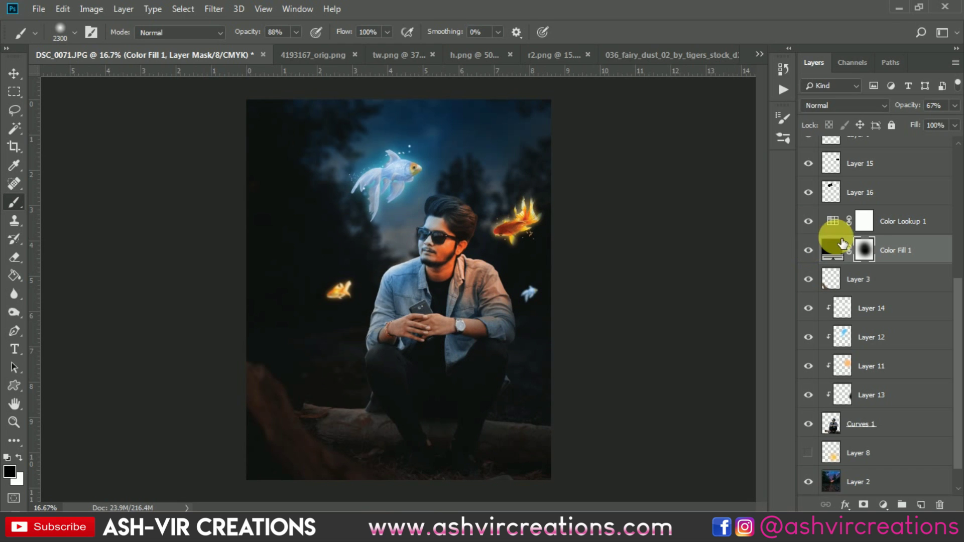
Set Color Fill 1's opacity to 63% and check the vignette's effect across the whole composite.
drag(911, 109, 909, 109)
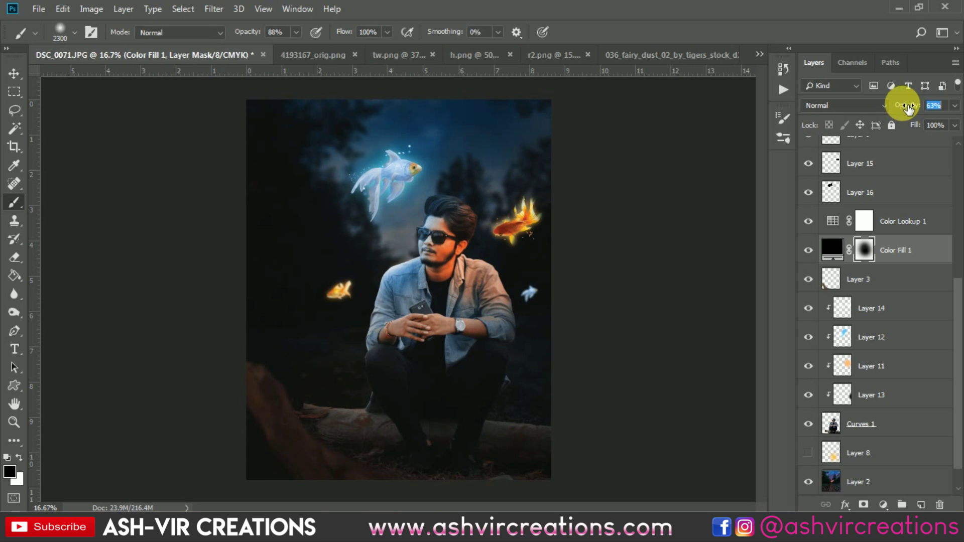
click(815, 250)
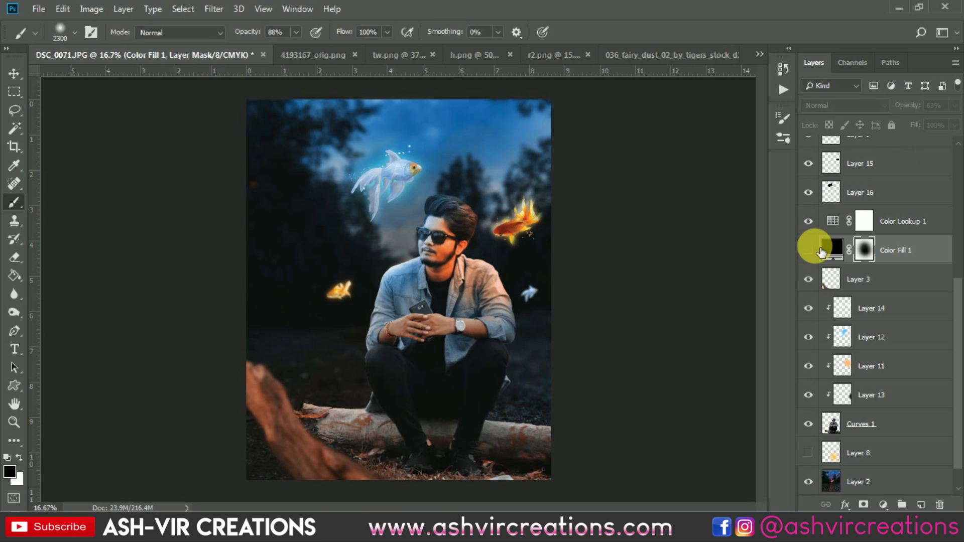
click(809, 250)
click(814, 247)
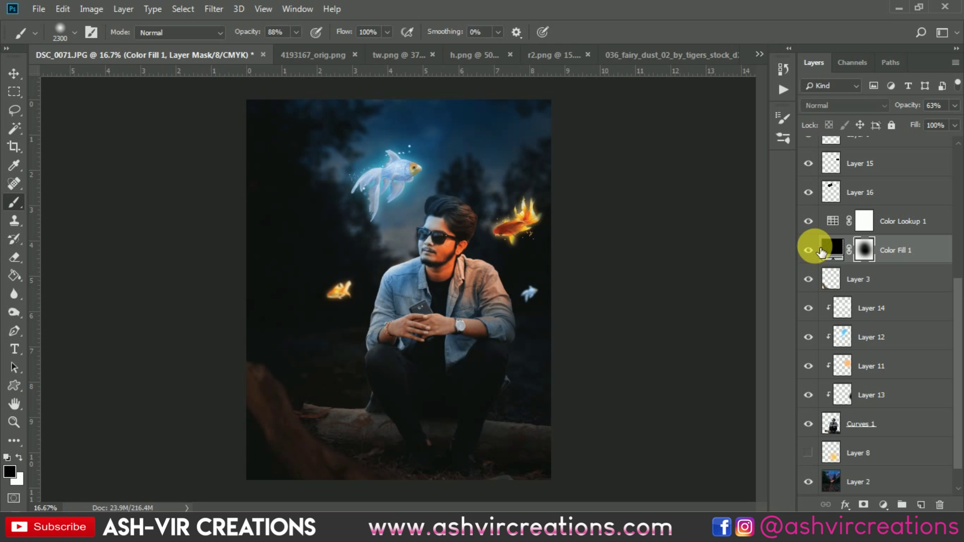
click(13, 75)
scroll(399, 200, down, 2)
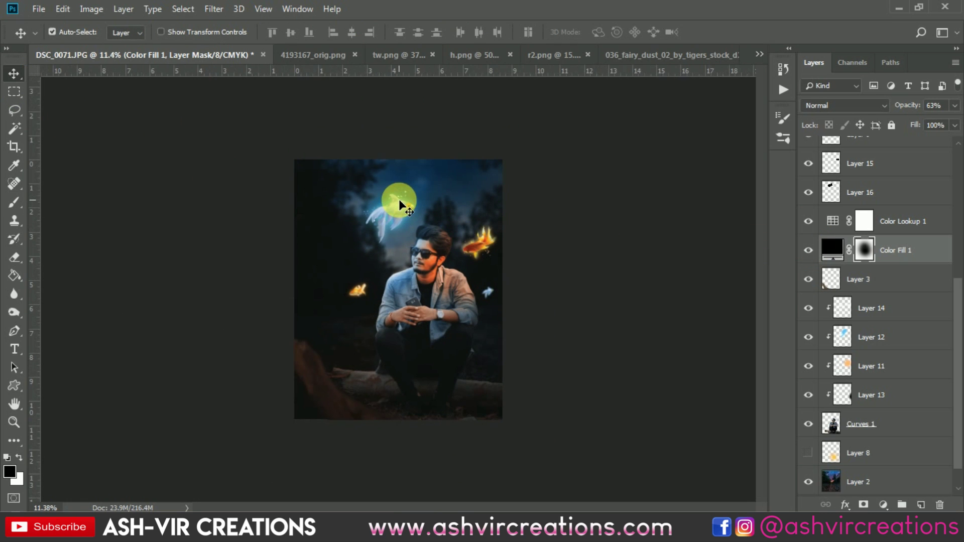
scroll(399, 200, up, 4)
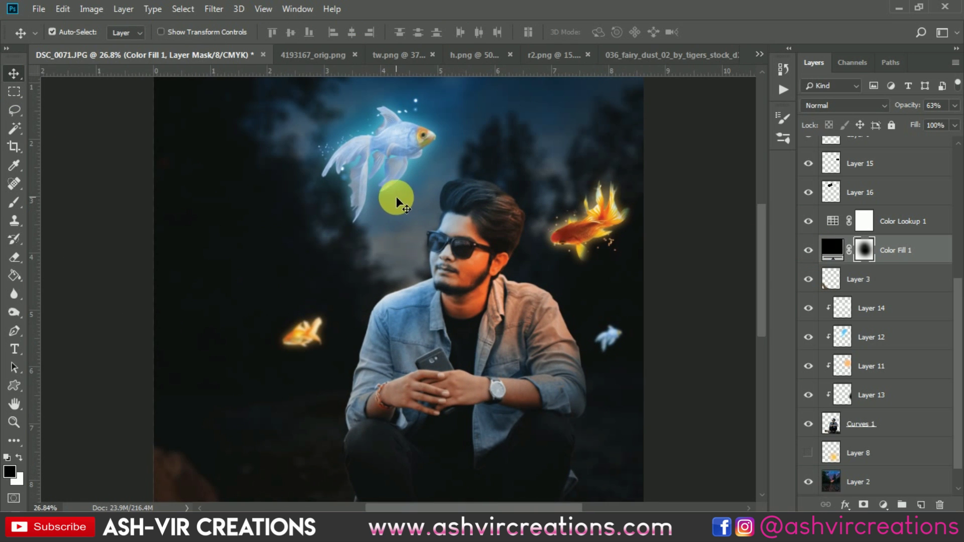
scroll(393, 165, up, 1)
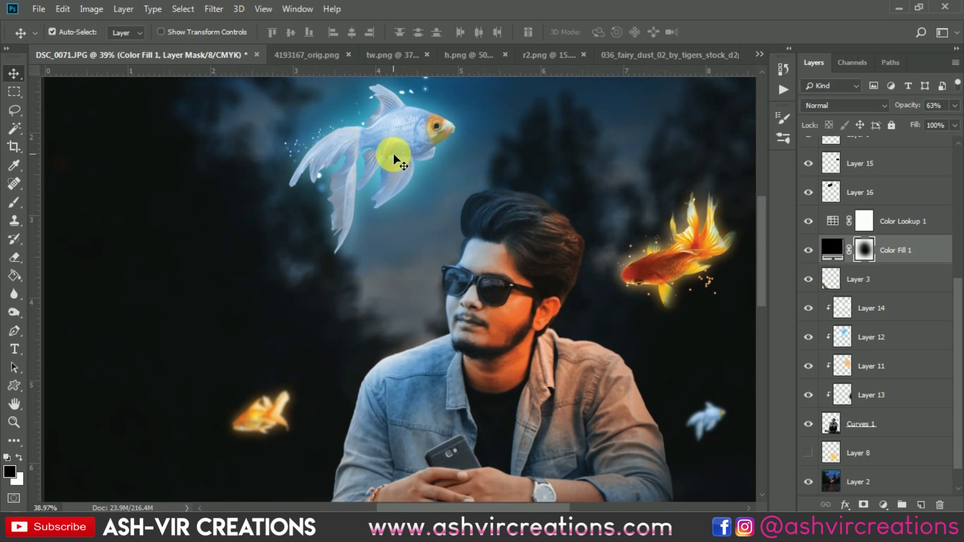
scroll(393, 152, down, 3)
scroll(393, 153, down, 2)
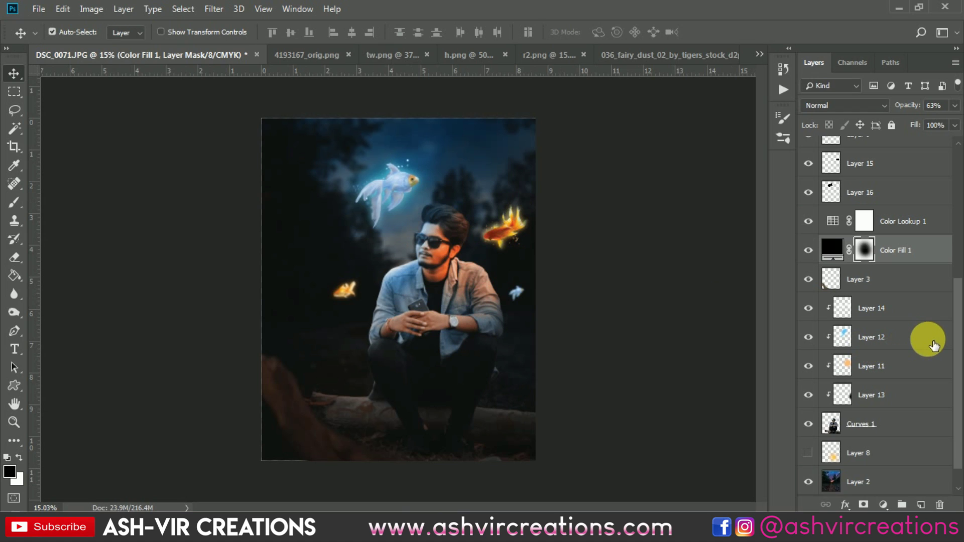
Merge all layers from Layer 2 up to Color Lookup 2 into a single layer, leaving Layer 0 separate.
scroll(929, 344, down, 1)
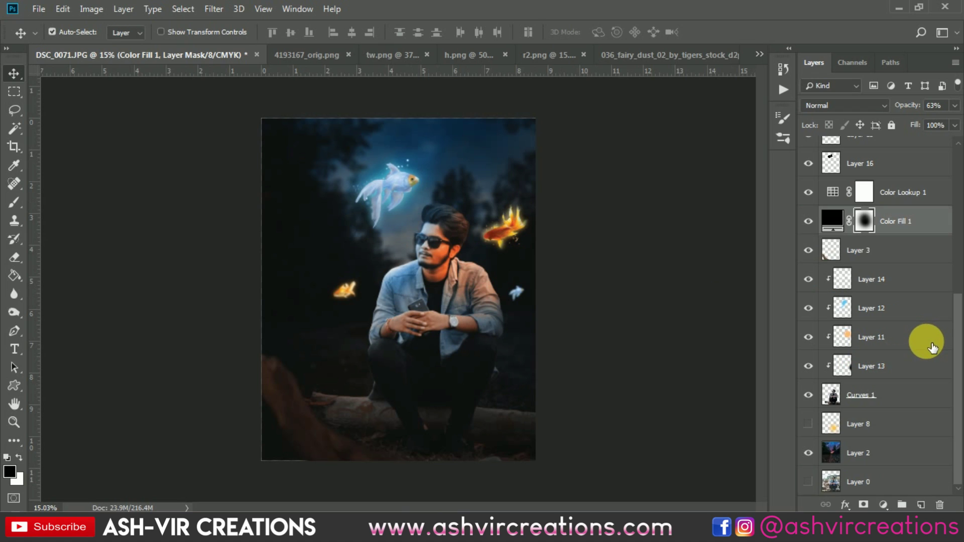
click(888, 451)
click(809, 425)
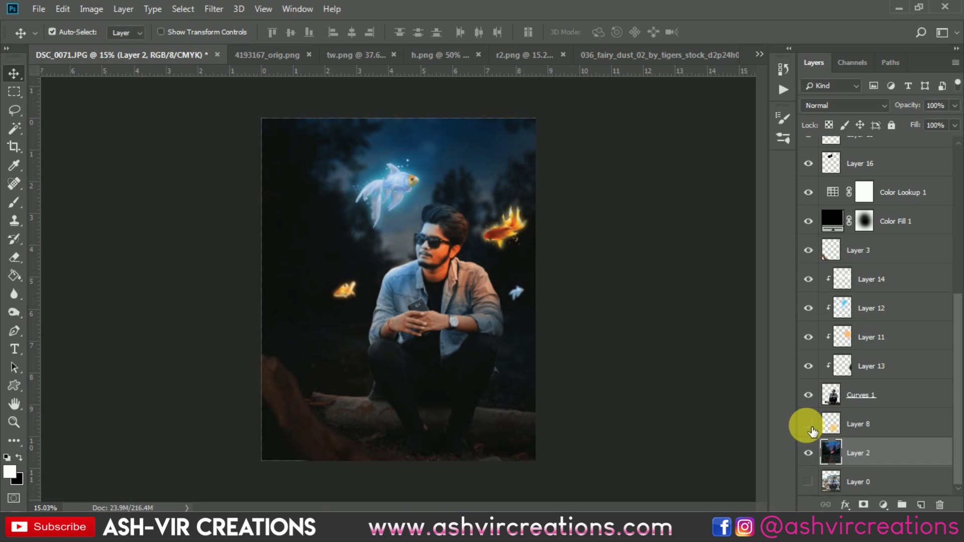
scroll(914, 332, up, 6)
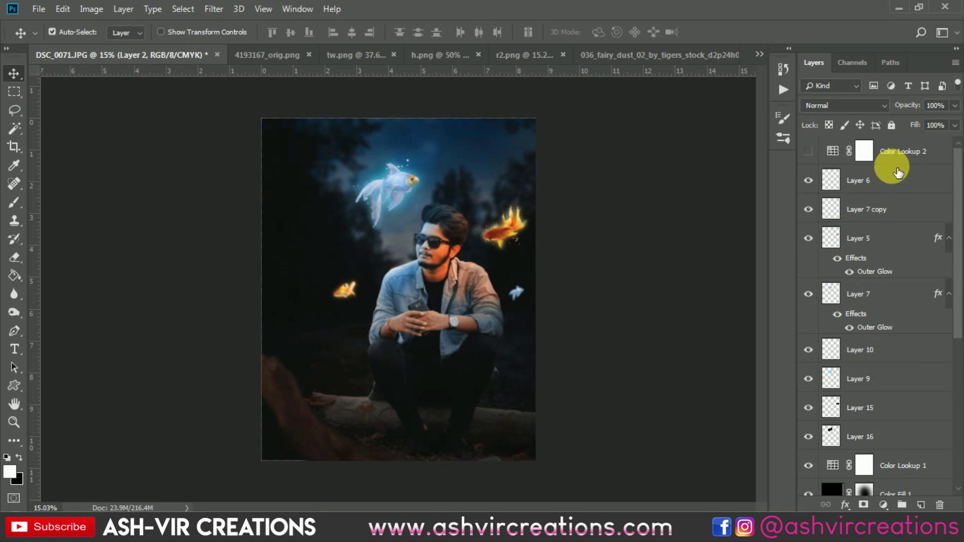
shift+click(902, 160)
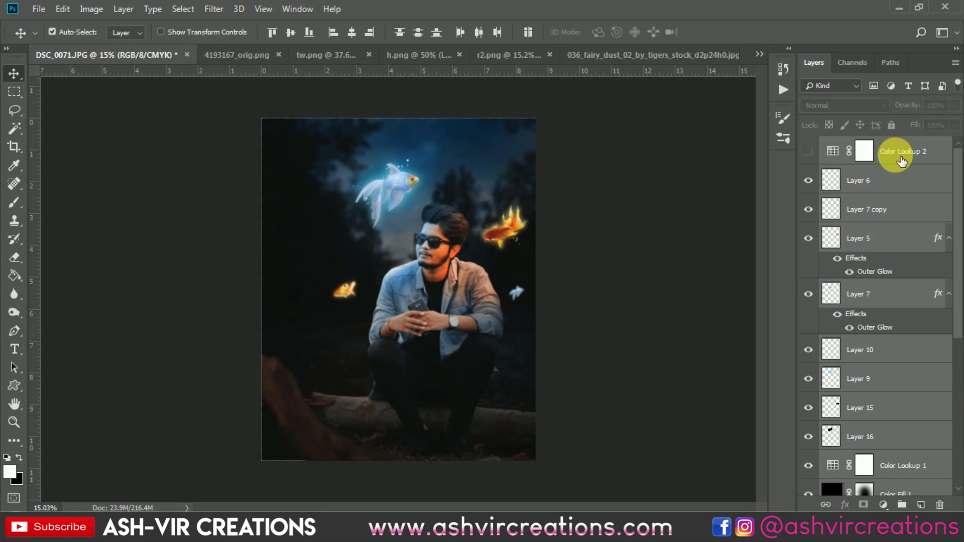
right_click(896, 155)
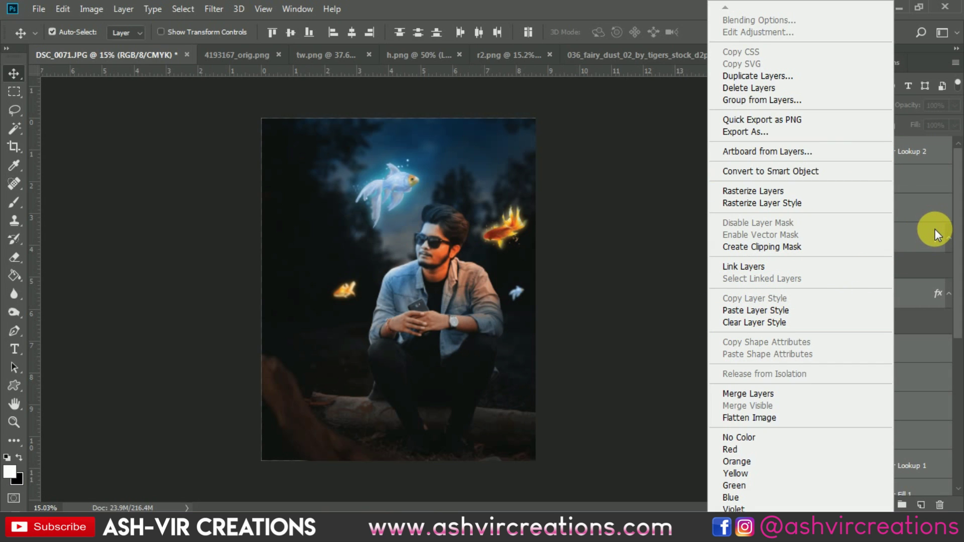
click(754, 393)
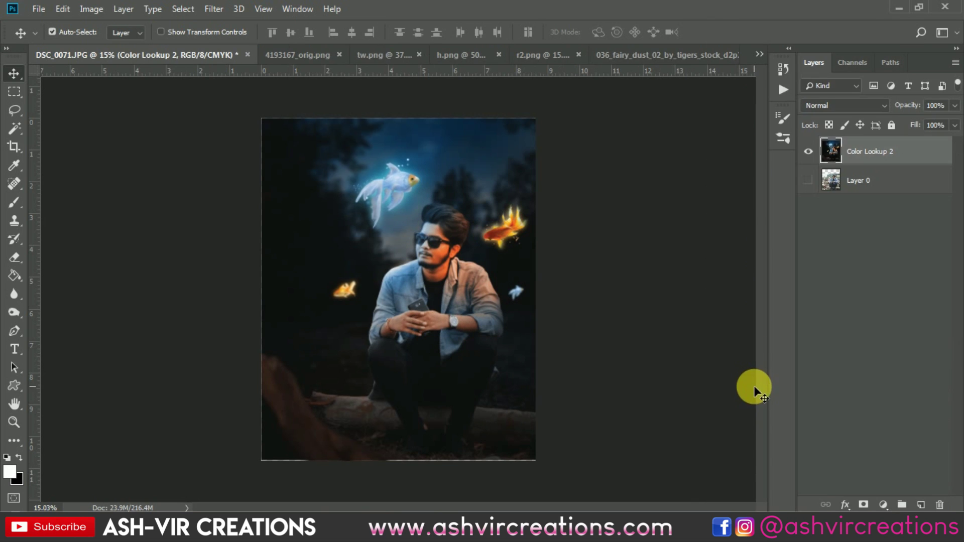
Crop the image at its full 4:5 (8:10) canvas bounds with Delete Cropped Pixels enabled.
click(19, 143)
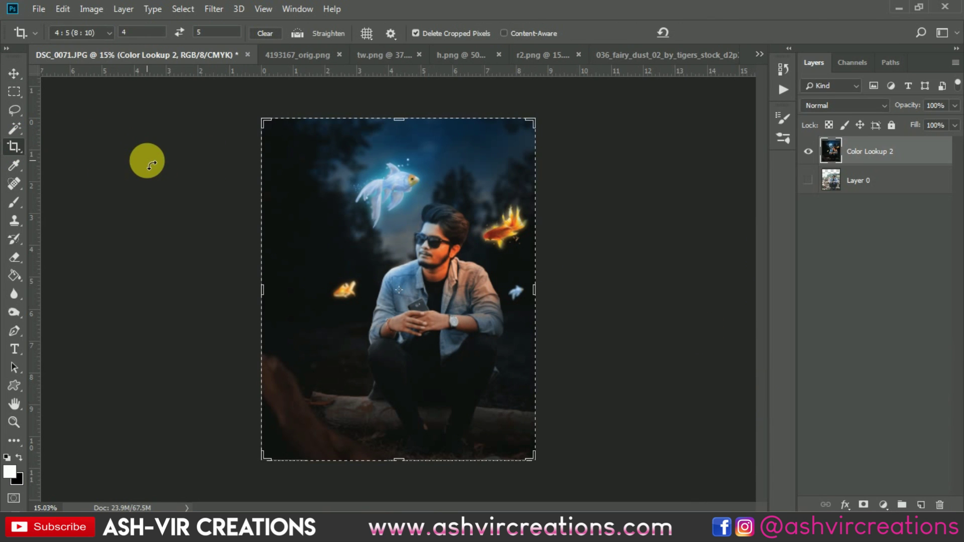
key(Return)
key(Return)
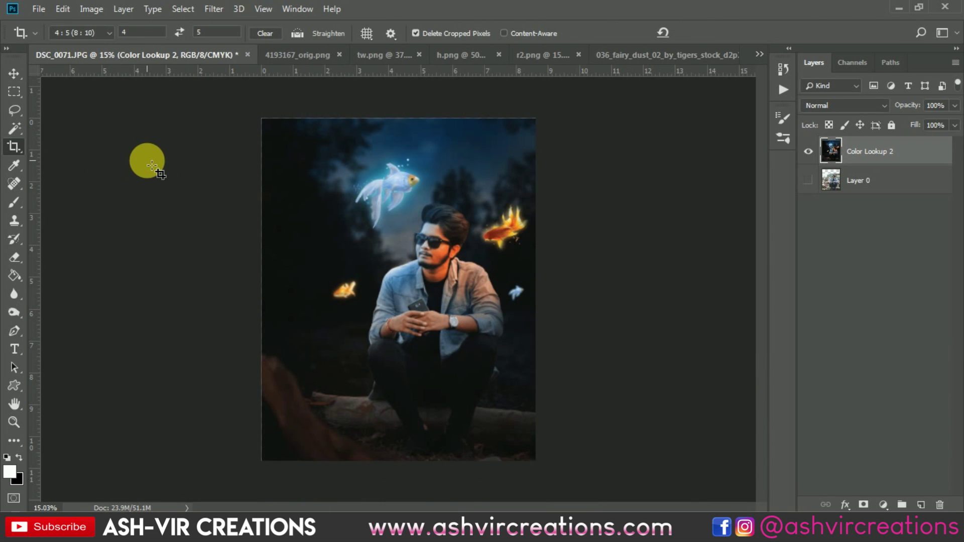
Start the Camera Raw Filter on the merged Color Lookup 2 layer and set the Blue Primary calibration hue to -4.
click(215, 9)
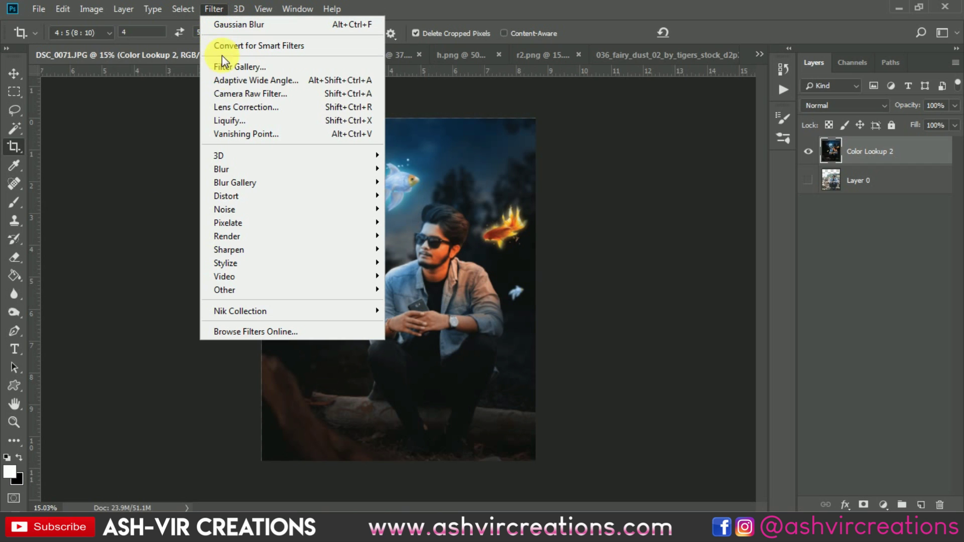
click(231, 95)
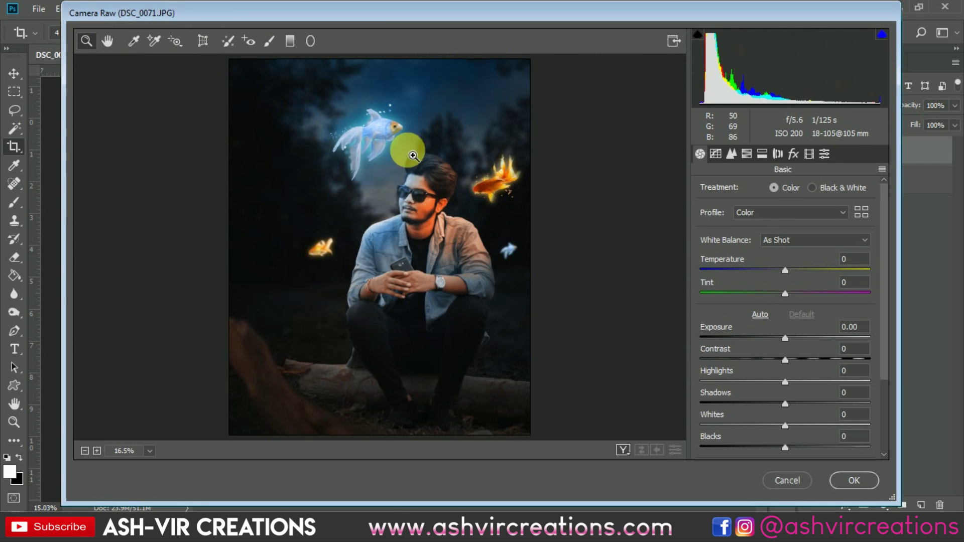
click(810, 154)
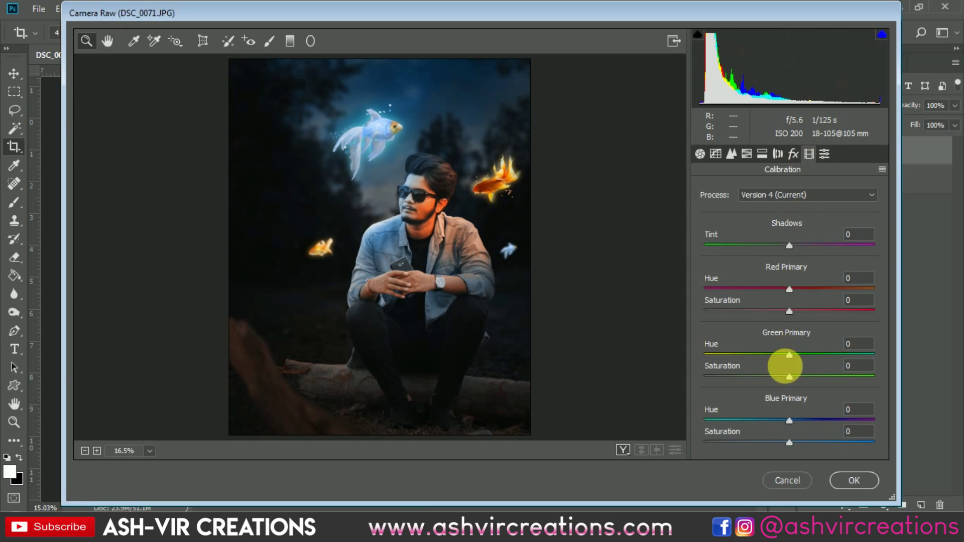
mouse_move(786, 420)
mouse_down()
mouse_move(739, 421)
mouse_move(798, 421)
mouse_move(779, 425)
mouse_up()
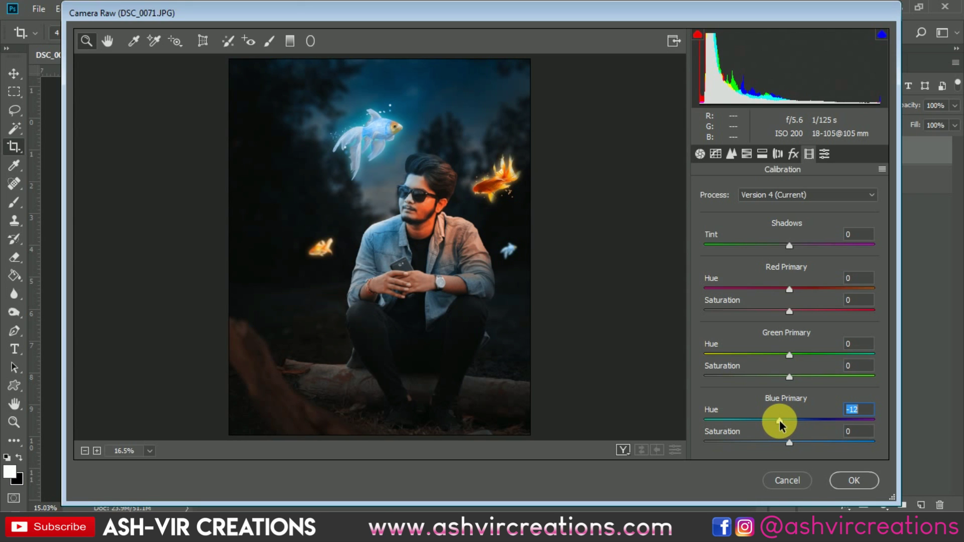
In the HSL adjustments, set the Blues hue to -28 and the Blues saturation to +27.
click(759, 155)
click(747, 154)
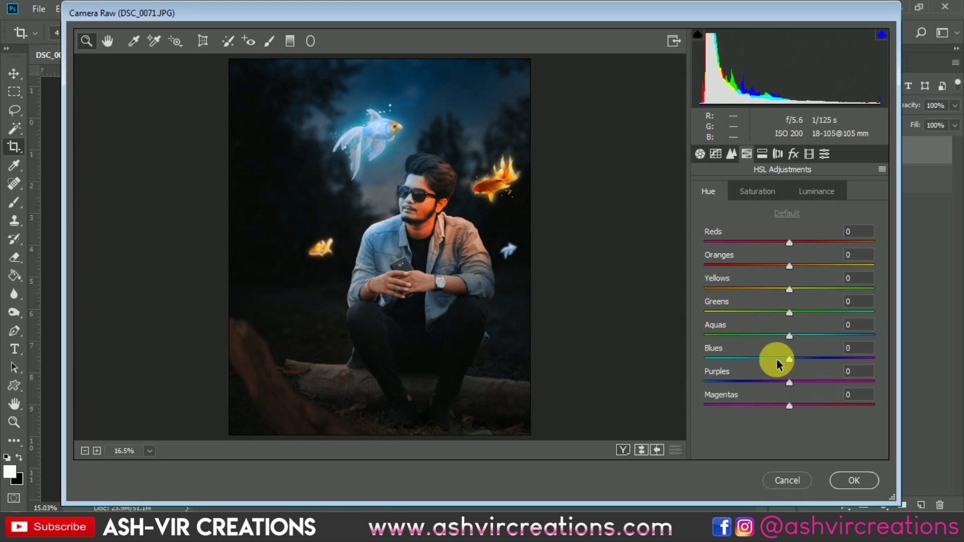
mouse_move(776, 359)
mouse_down()
mouse_move(749, 361)
mouse_move(782, 363)
mouse_move(769, 362)
mouse_up()
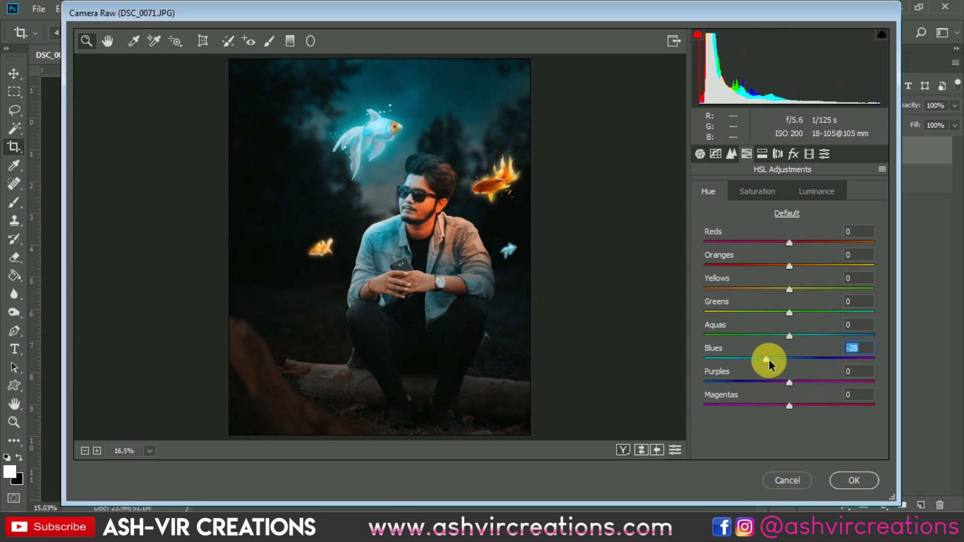
click(760, 192)
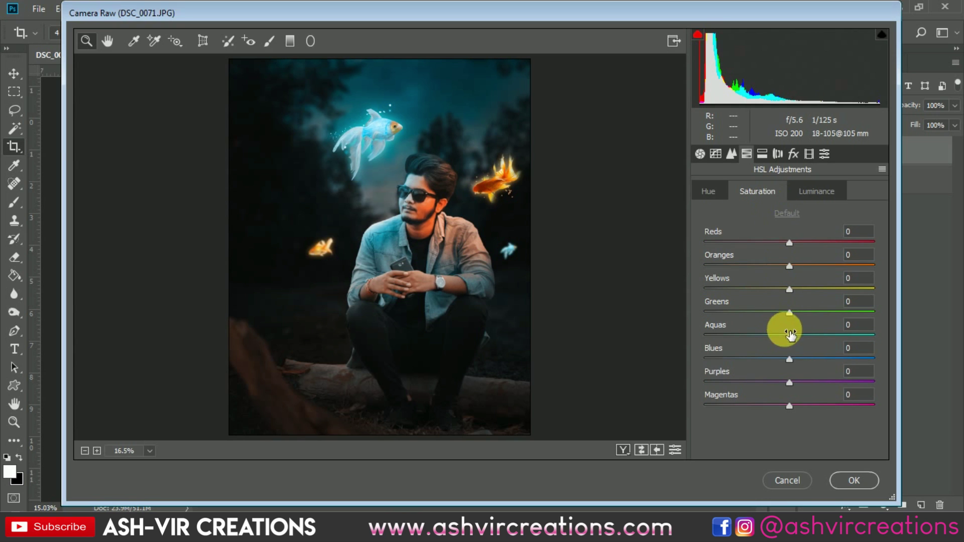
drag(802, 357, 826, 357)
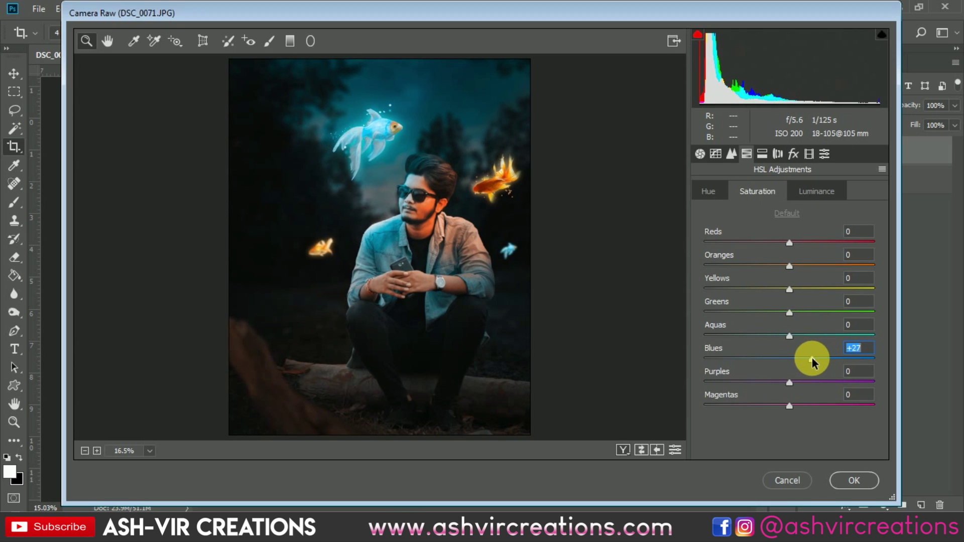
Set the Oranges hue to +8 and the Oranges saturation to -5 in the HSL adjustments.
click(719, 193)
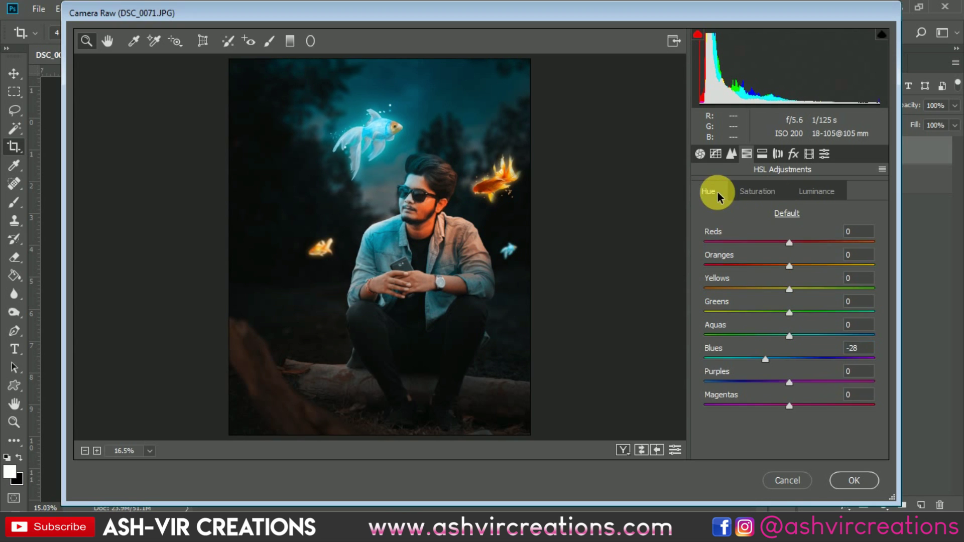
mouse_move(789, 266)
mouse_down()
mouse_move(757, 266)
mouse_move(829, 267)
mouse_move(758, 265)
mouse_move(795, 267)
mouse_move(785, 266)
mouse_up()
click(810, 194)
click(772, 192)
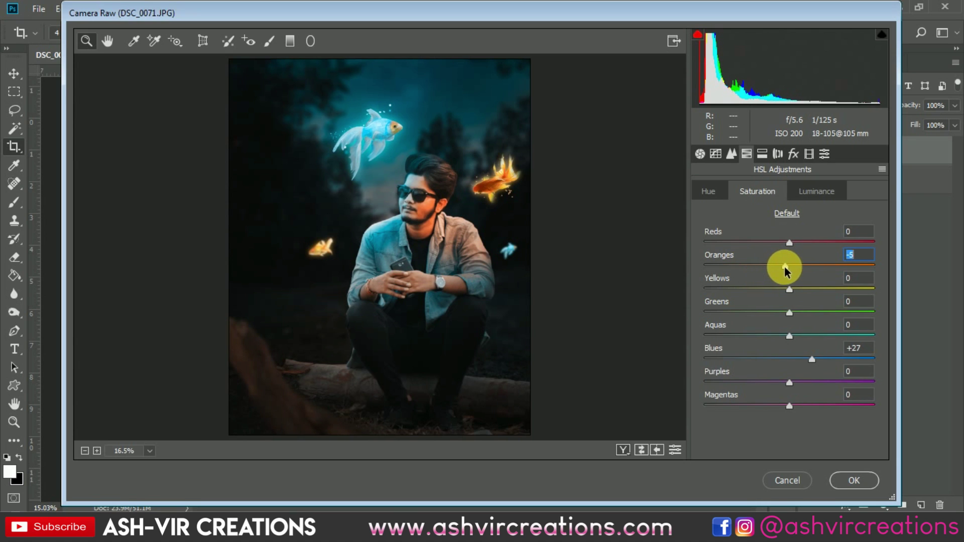
Set the Reds hue to +13 and saturation to -11, and the Yellows saturation to +20.
click(718, 199)
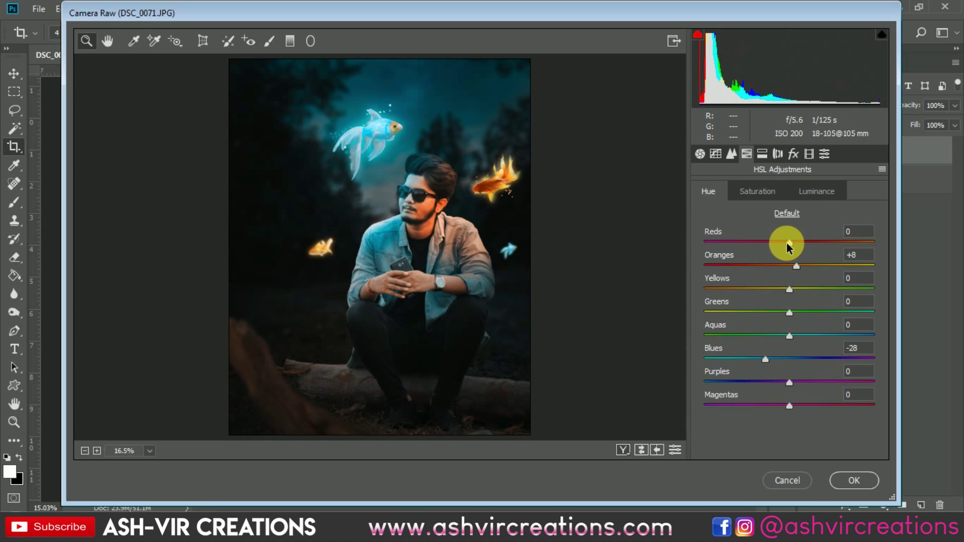
drag(786, 242, 806, 242)
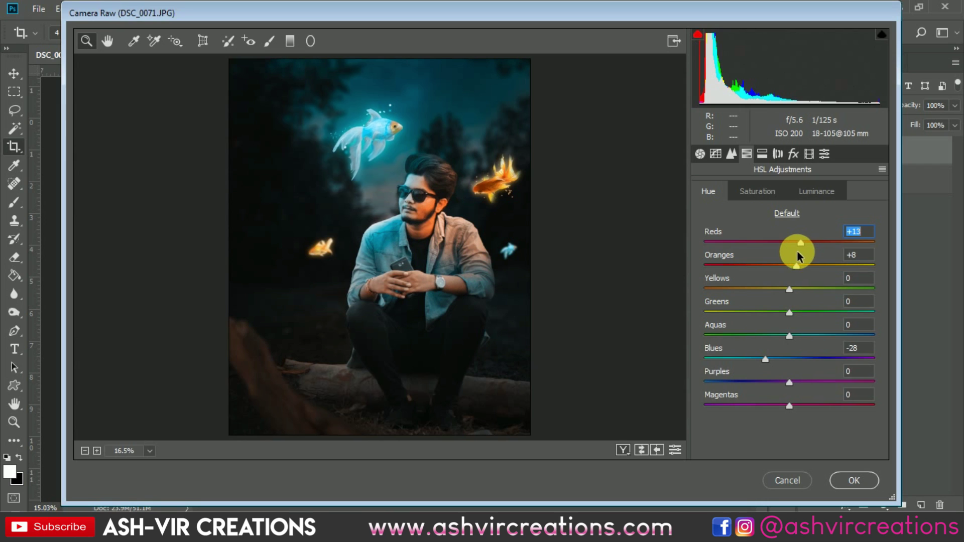
click(816, 191)
drag(813, 243, 778, 244)
click(766, 195)
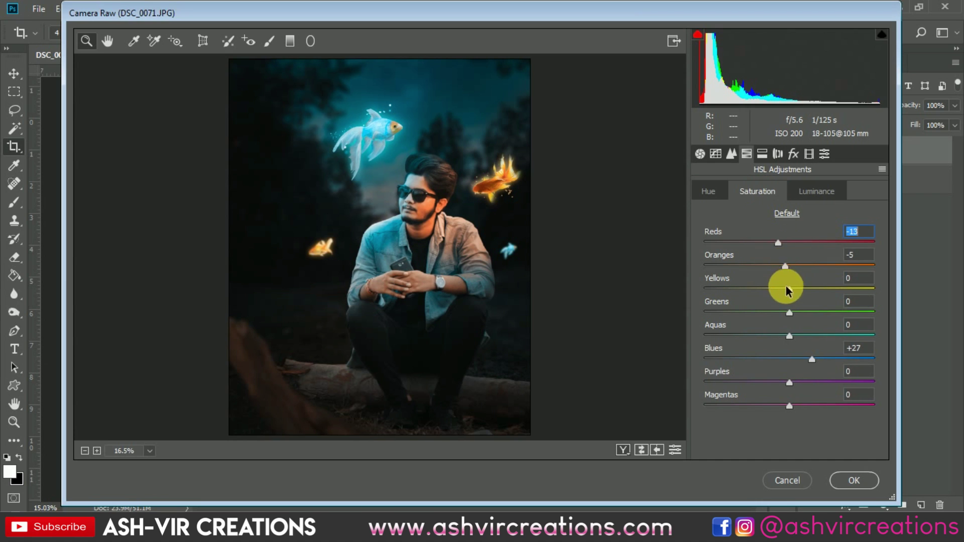
drag(788, 288, 802, 305)
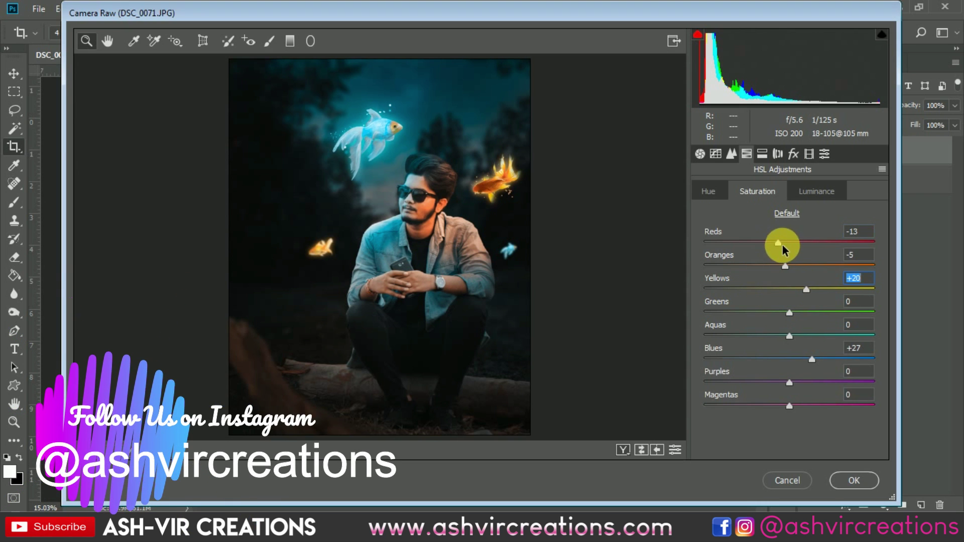
mouse_move(779, 243)
mouse_down()
mouse_move(732, 243)
mouse_move(800, 247)
mouse_move(776, 248)
mouse_move(785, 249)
mouse_up()
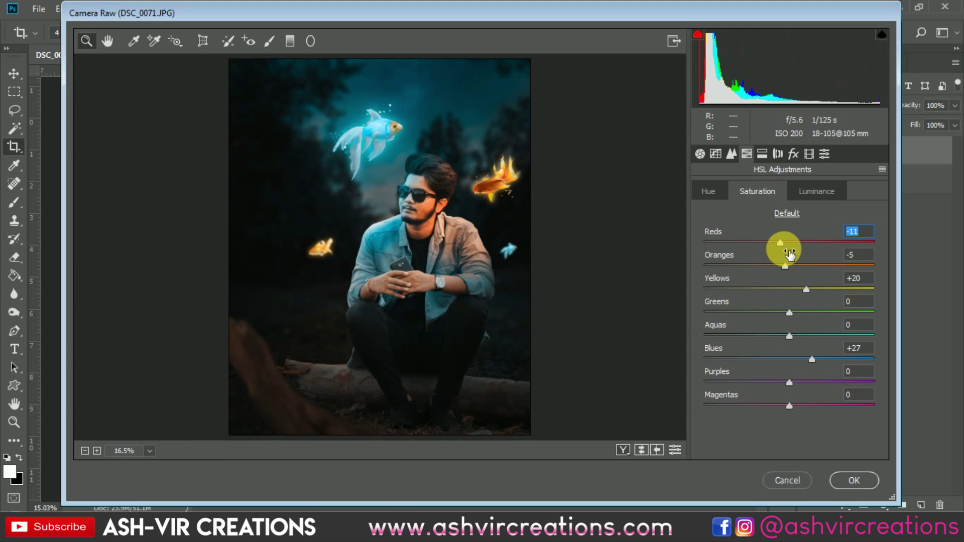
Set the basic tones to Contrast +4, Highlights +15, Shadows -16, Whites +23 and Blacks +38.
click(414, 176)
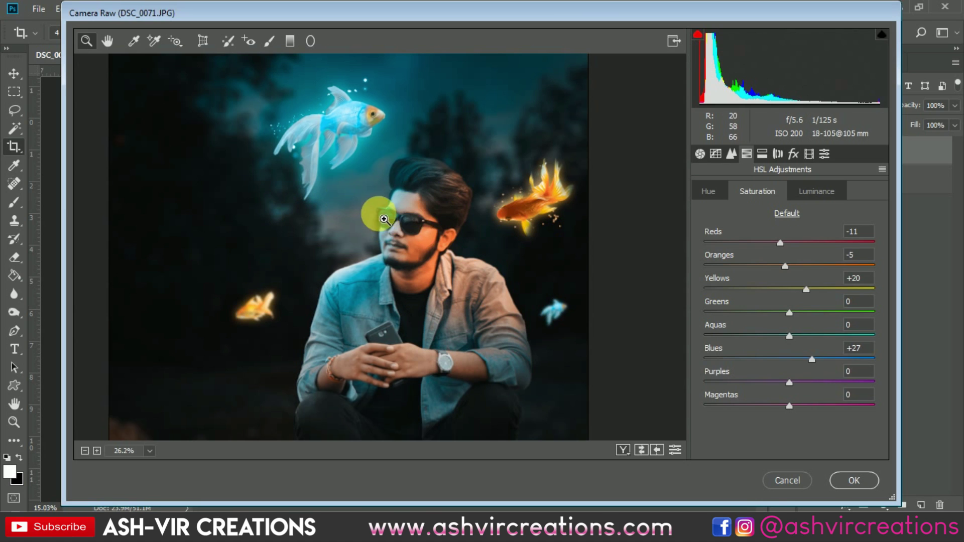
drag(381, 216, 415, 303)
scroll(437, 302, down, 2)
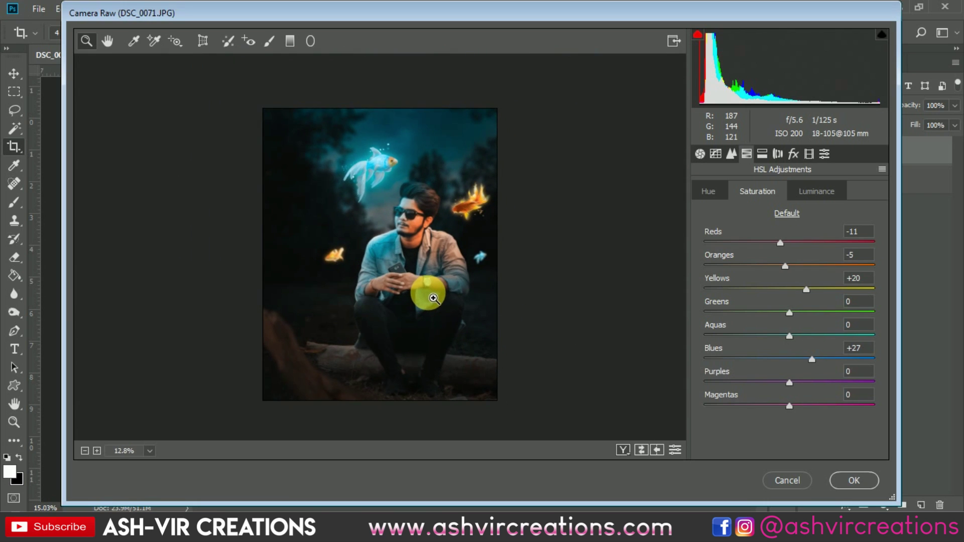
scroll(436, 302, up, 2)
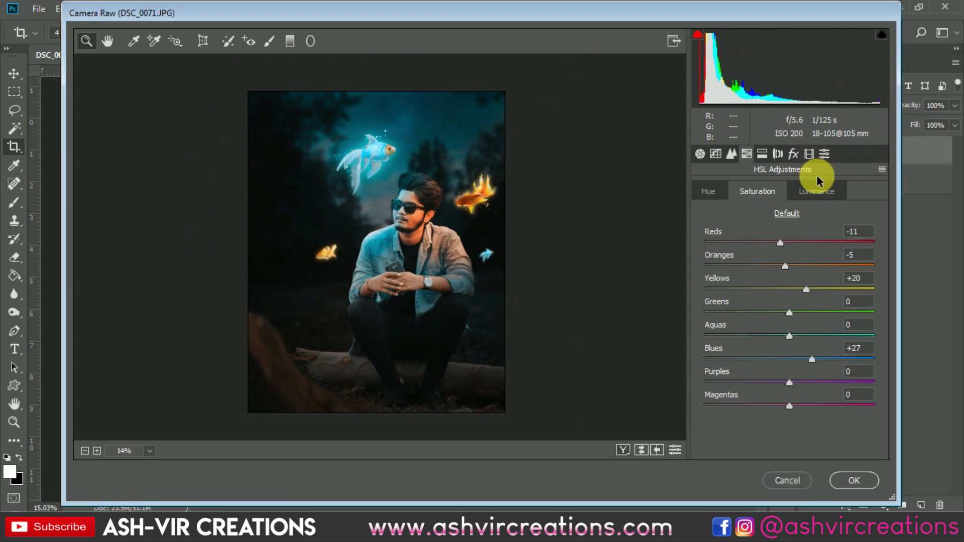
click(732, 155)
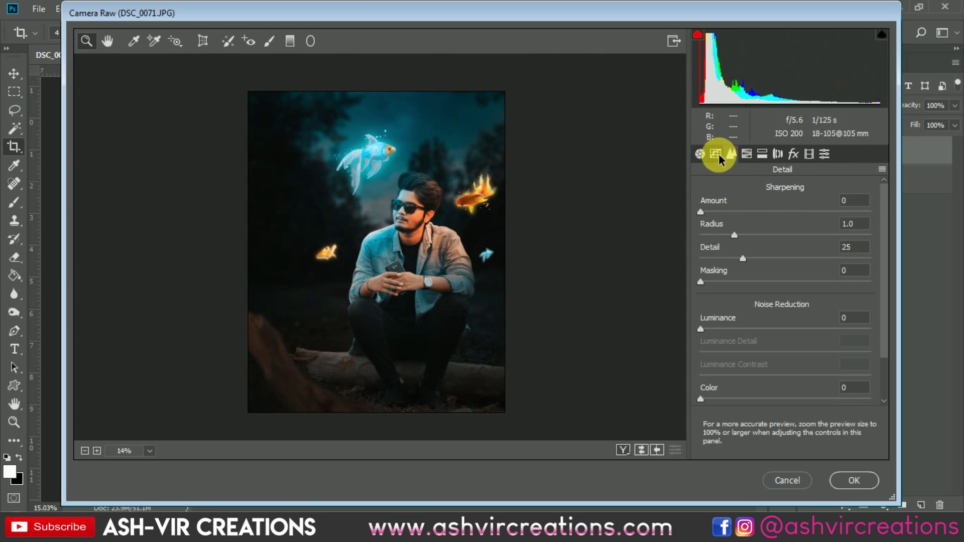
click(716, 154)
click(700, 154)
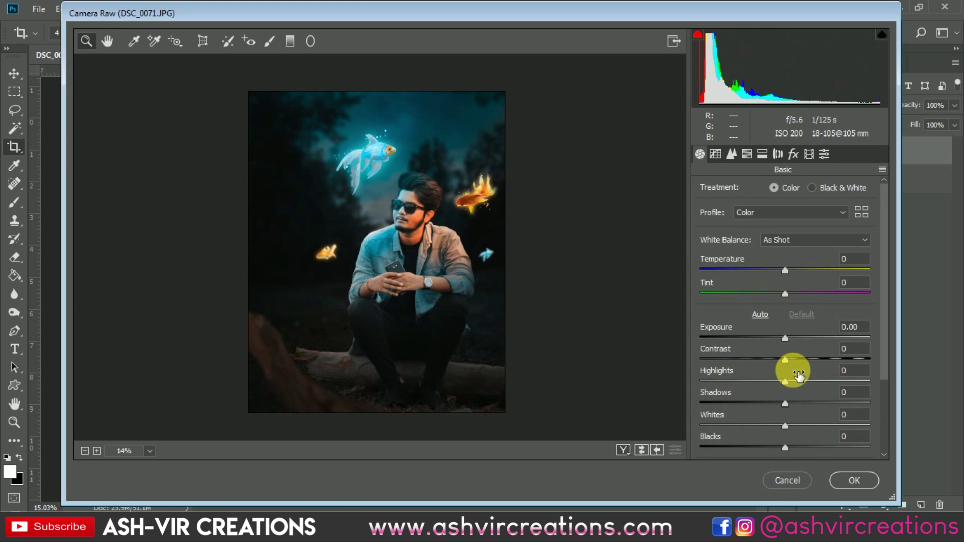
drag(792, 362, 818, 448)
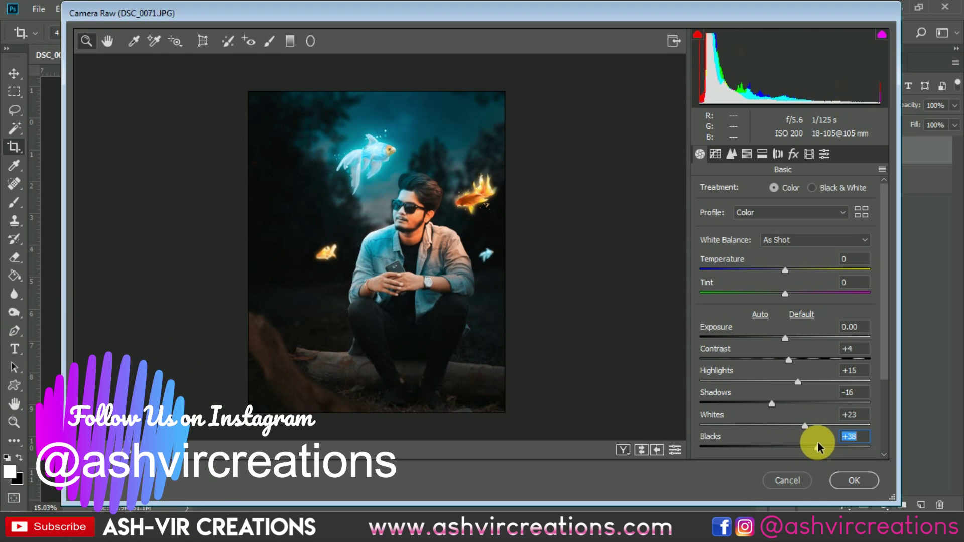
Set Clarity to +8 and Vibrance to +4, and refine Shadows to -8 and Highlights to +10.
scroll(881, 400, down, 4)
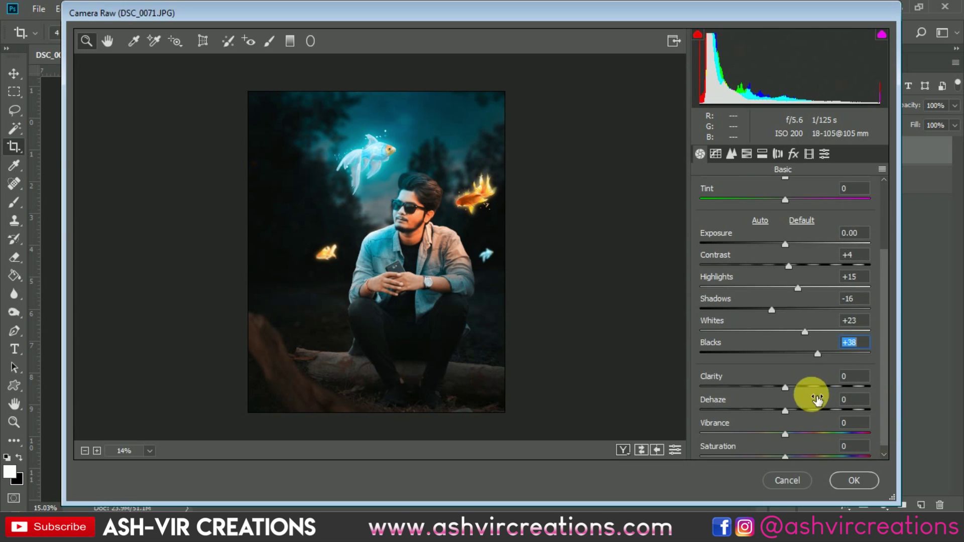
drag(795, 388, 794, 392)
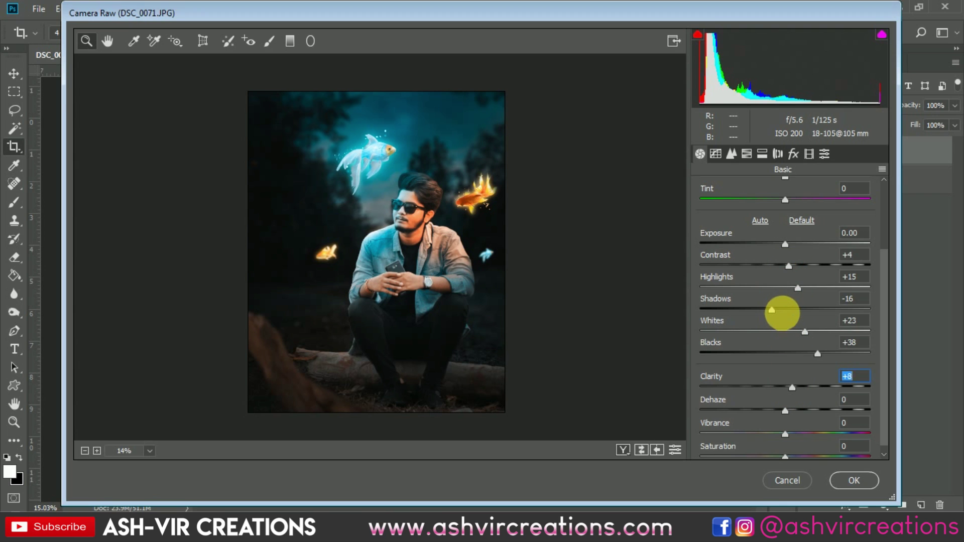
mouse_move(787, 312)
mouse_down()
mouse_move(799, 312)
mouse_move(758, 314)
mouse_move(781, 315)
mouse_up()
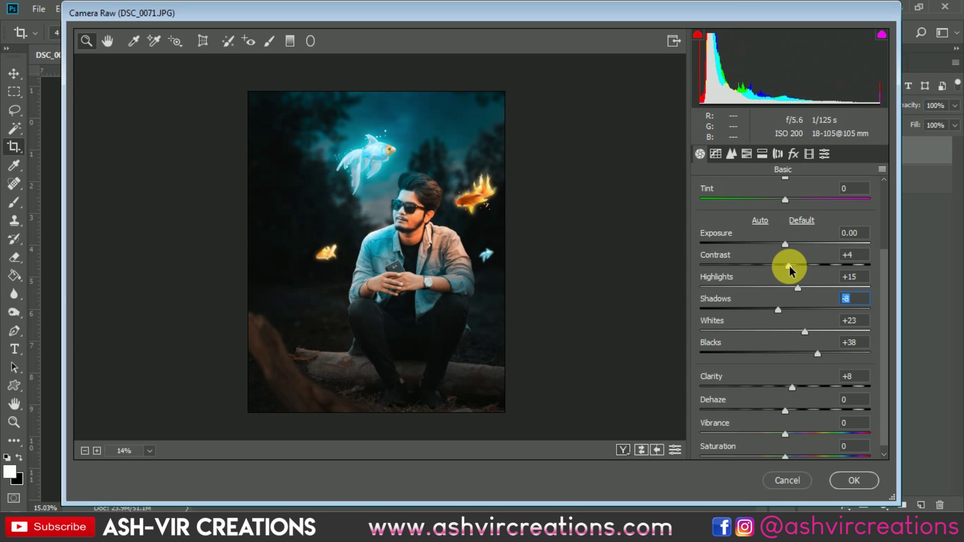
mouse_move(797, 287)
mouse_down()
mouse_move(767, 289)
mouse_move(794, 290)
mouse_up()
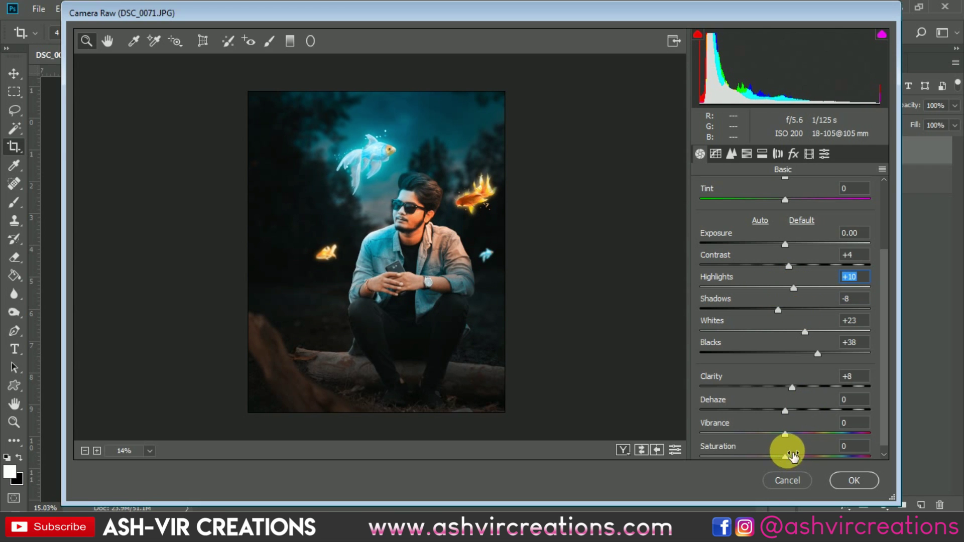
scroll(792, 455, down, 1)
mouse_move(785, 425)
mouse_down()
mouse_move(770, 422)
mouse_move(788, 426)
mouse_up()
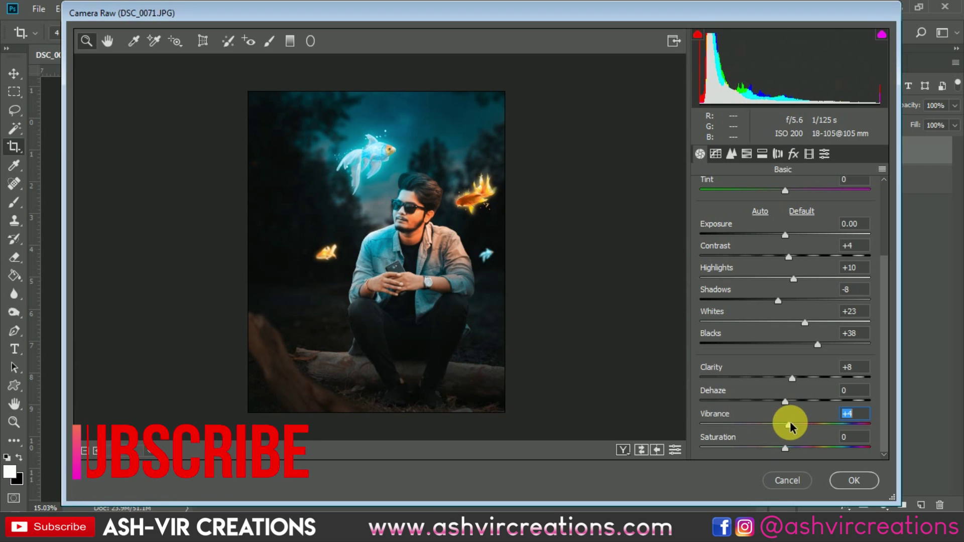
Calibrate Red Primary to hue -5 and saturation +1 and Green Primary to hue -8 and saturation +6, checking the picture up close.
click(412, 210)
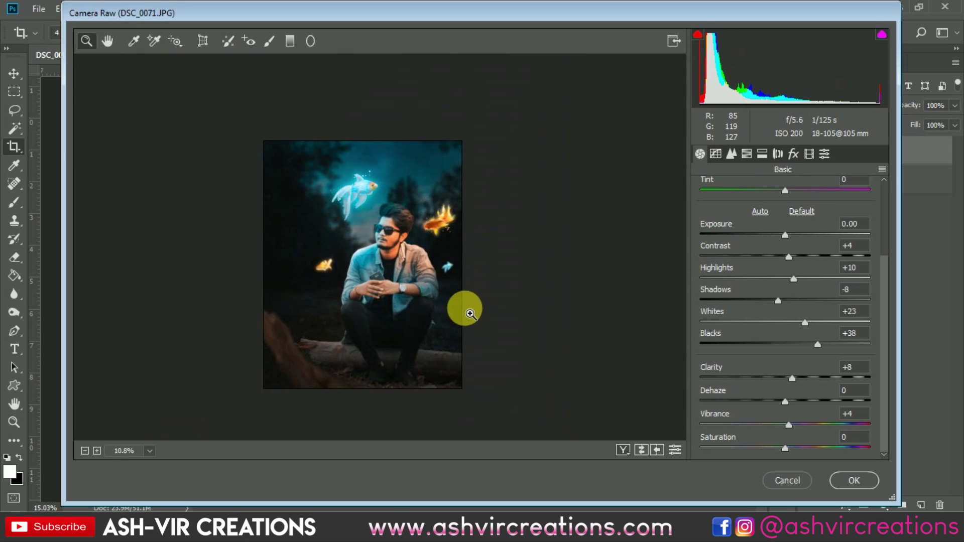
key(ctrl+0)
click(809, 154)
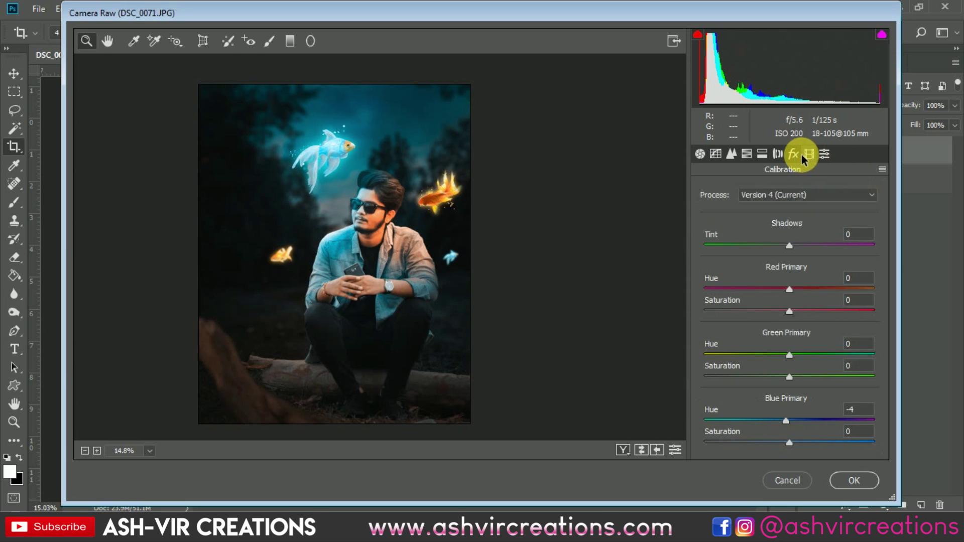
click(794, 154)
click(809, 154)
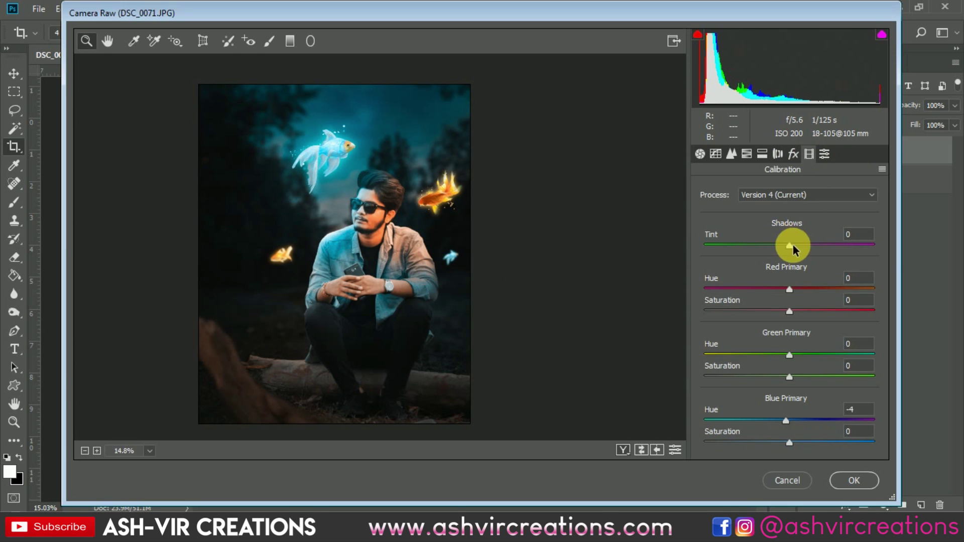
double_click(785, 290)
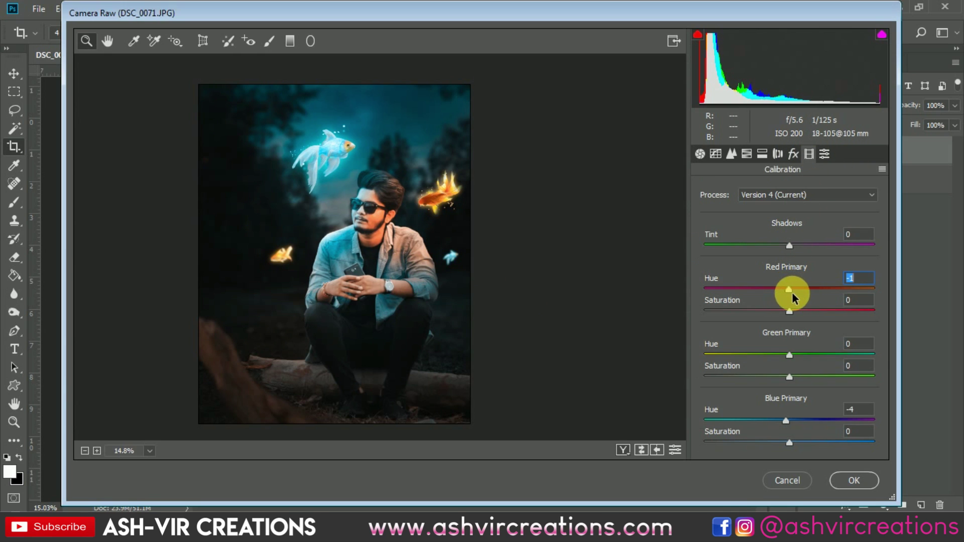
drag(794, 295, 790, 315)
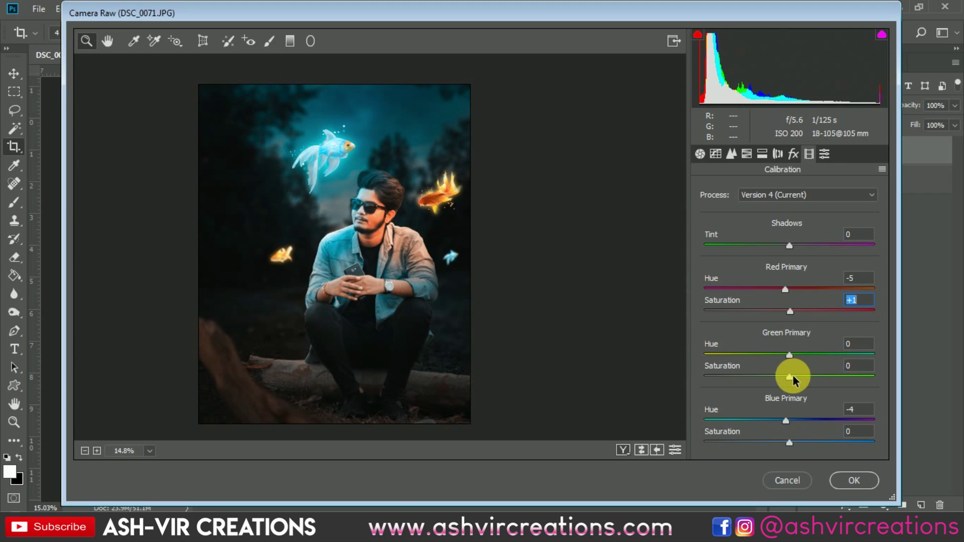
mouse_move(789, 377)
mouse_down()
mouse_move(829, 384)
mouse_move(780, 382)
mouse_move(831, 384)
mouse_move(802, 388)
mouse_move(790, 360)
mouse_move(818, 361)
mouse_move(759, 370)
mouse_move(801, 371)
mouse_move(776, 371)
mouse_move(792, 380)
mouse_up()
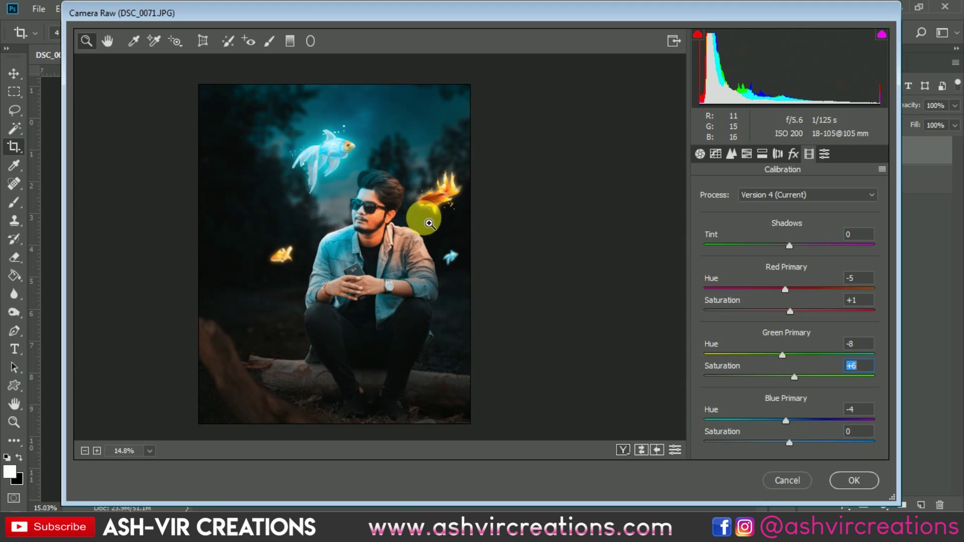
click(401, 225)
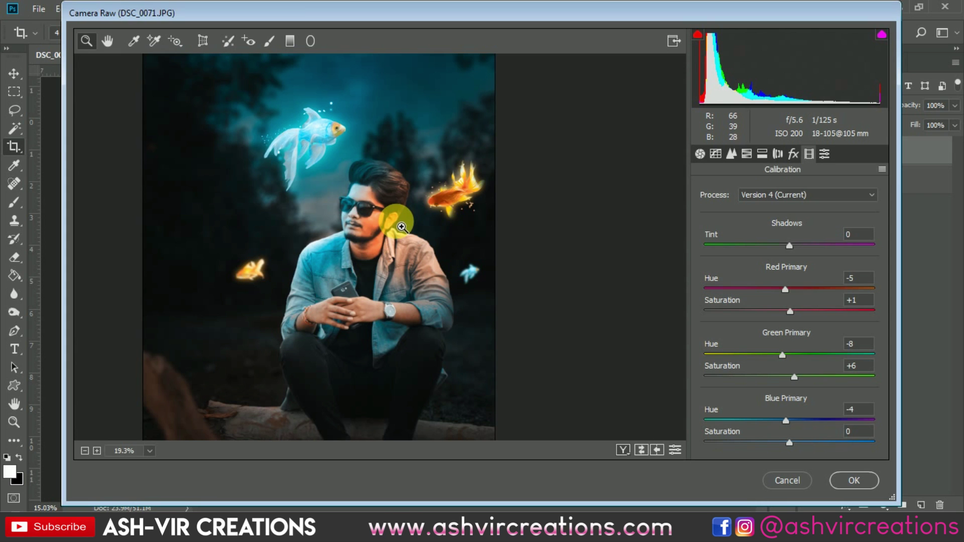
scroll(401, 226, down, 3)
scroll(391, 222, down, 1)
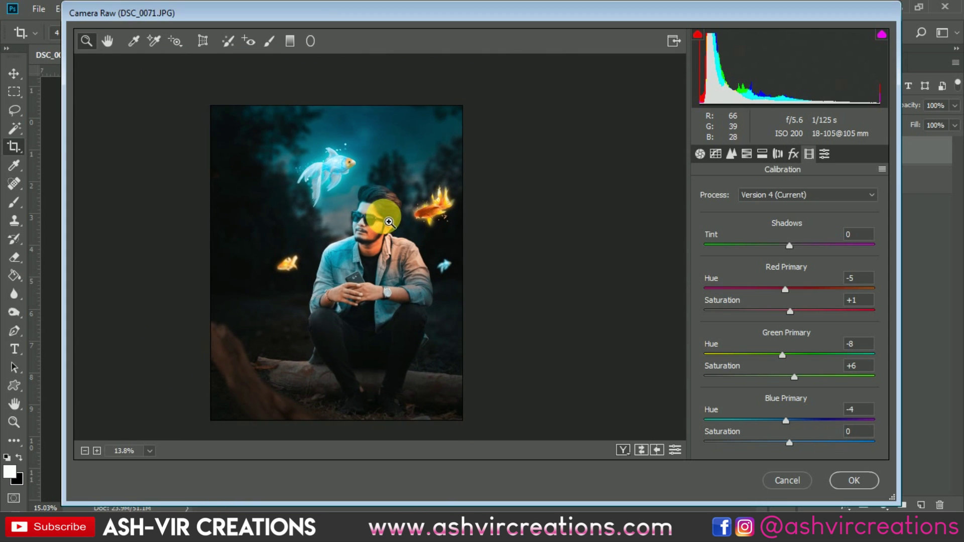
scroll(392, 241, up, 4)
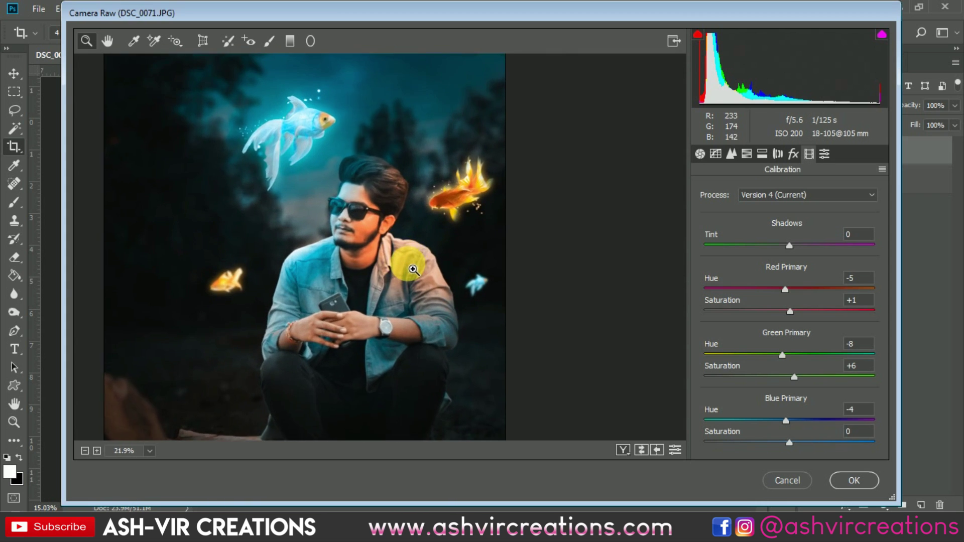
Compare the before and after versions of the whole picture side by side and apply the Camera Raw grading to the Color Lookup 2 layer.
scroll(401, 257, down, 4)
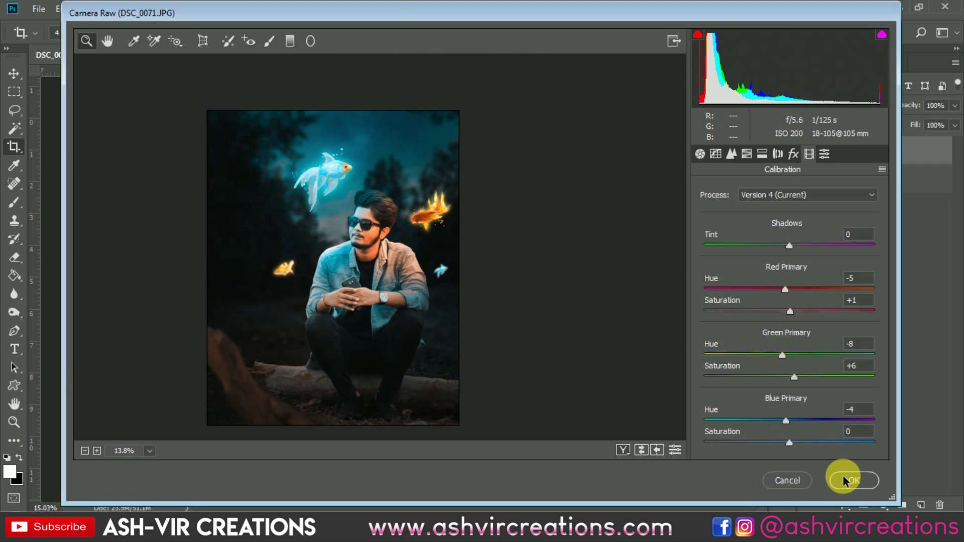
click(623, 450)
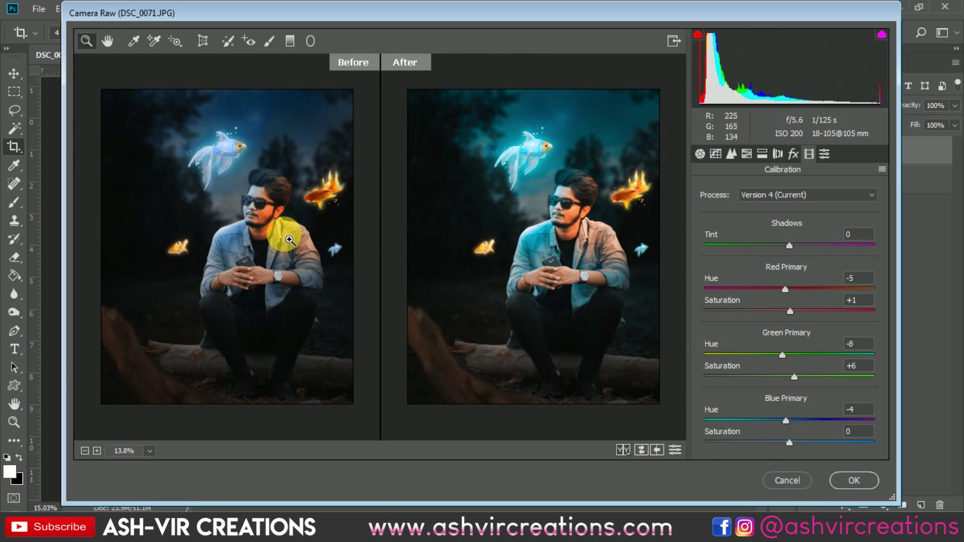
click(854, 481)
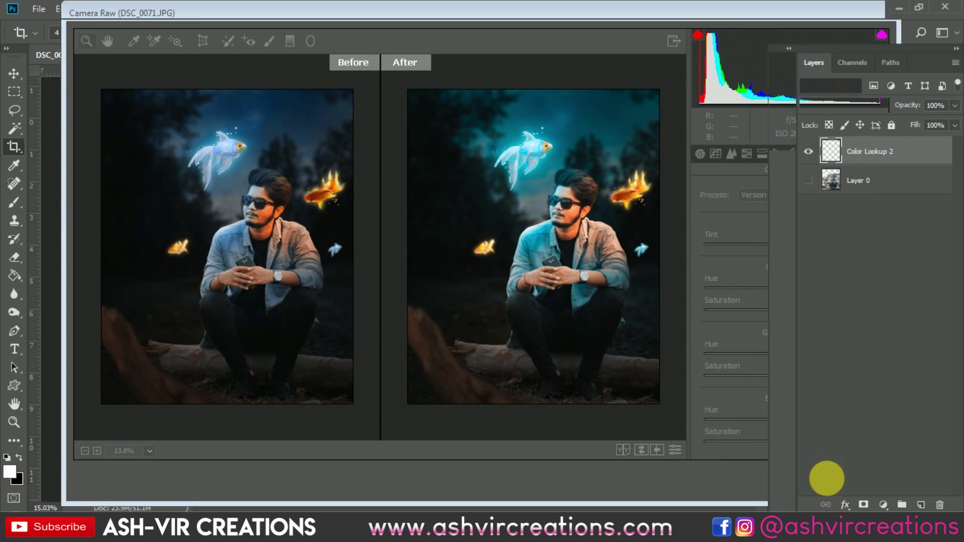
scroll(560, 240, up, 1)
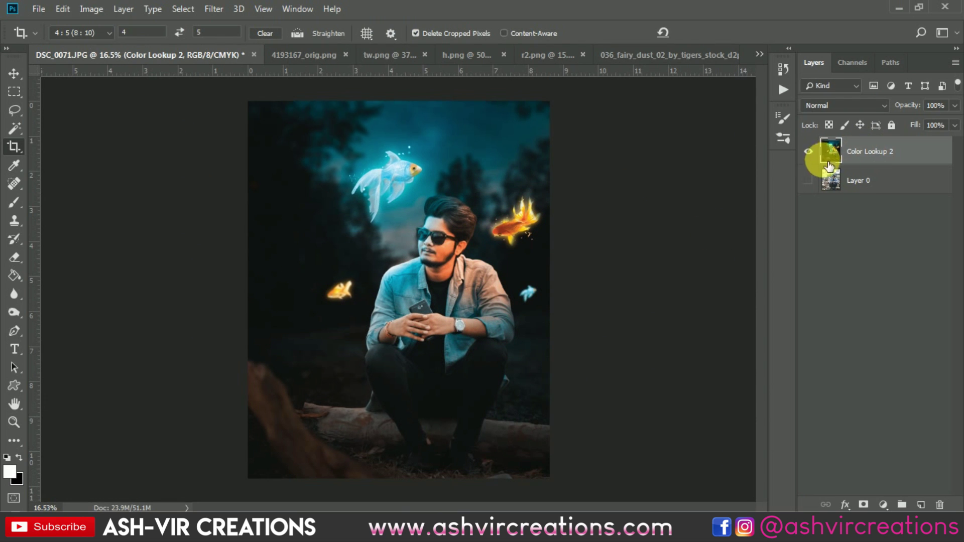
Show Layer 0, compare the original photo with the graded composite by toggling Color Lookup 2, and inspect the finished picture up close and as a whole.
click(808, 181)
click(809, 151)
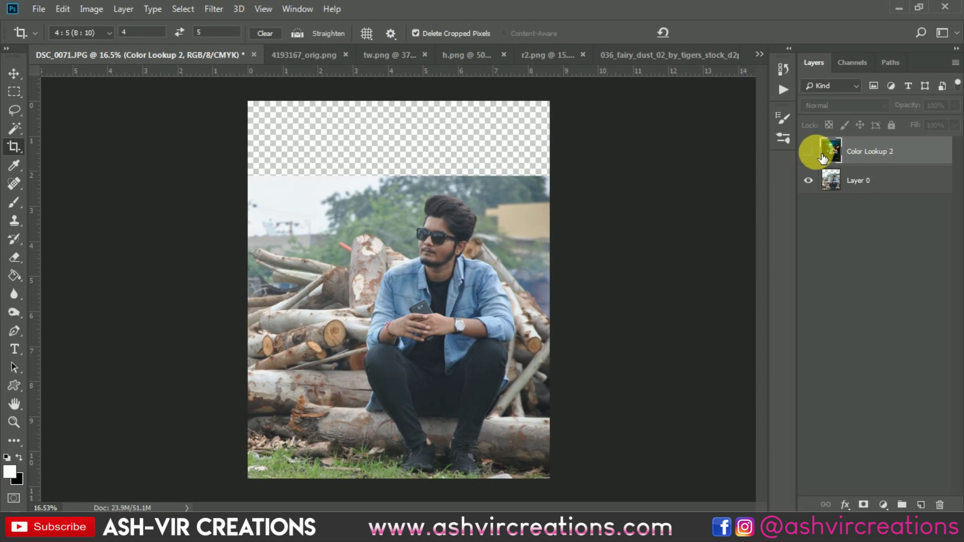
click(809, 151)
click(814, 152)
click(814, 152)
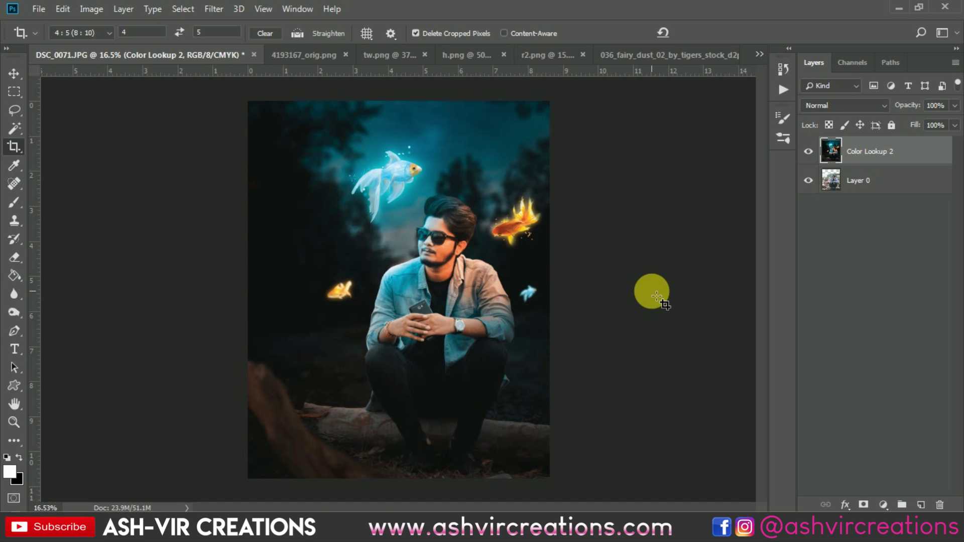
scroll(653, 294, up, 2)
scroll(573, 327, down, 2)
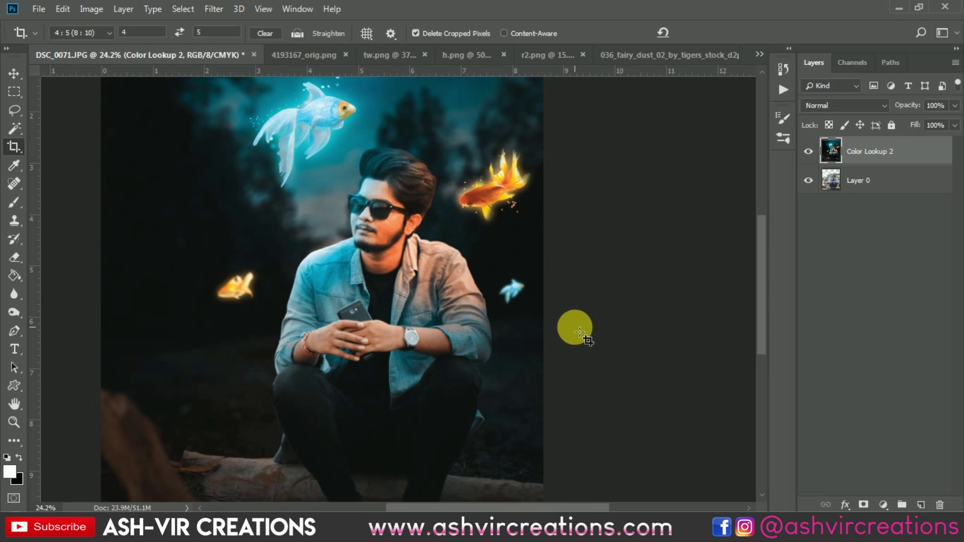
drag(387, 508, 376, 507)
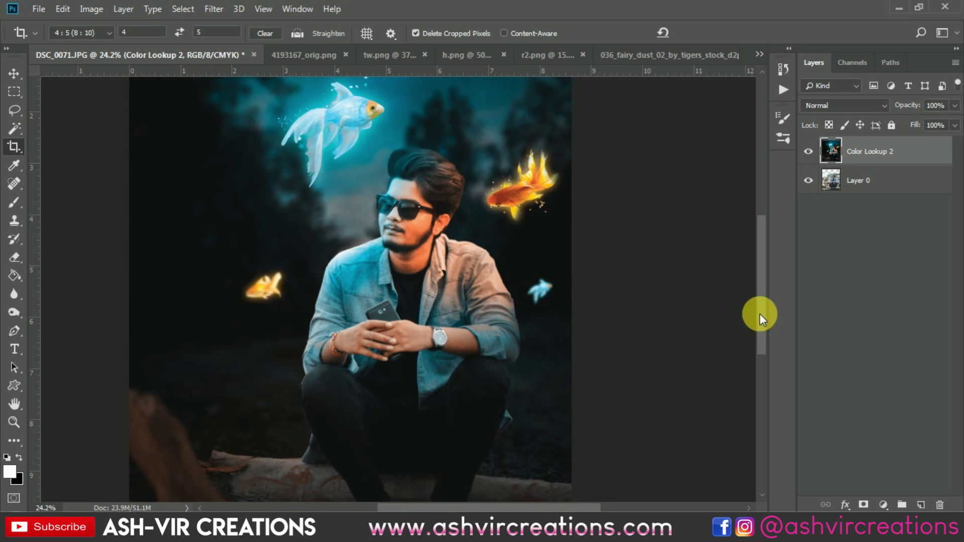
drag(761, 314, 760, 291)
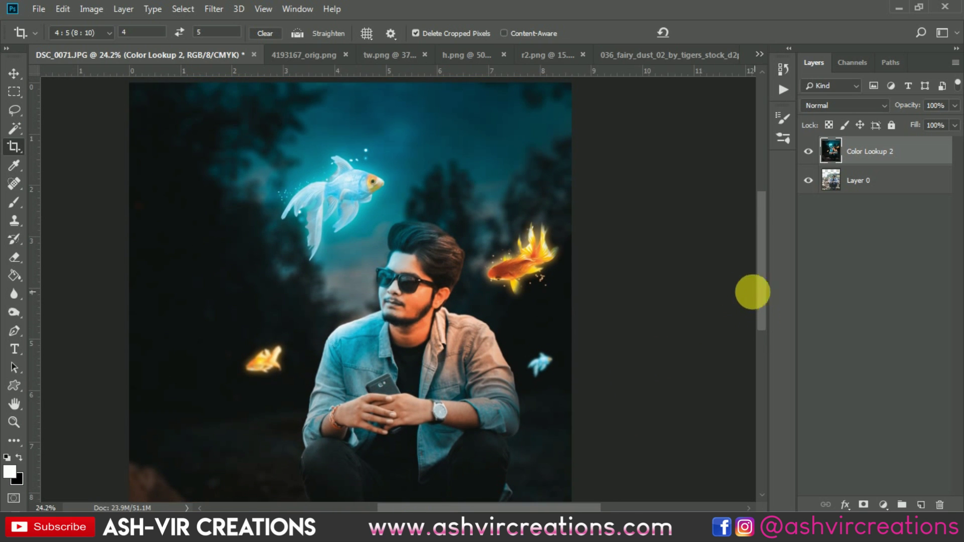
scroll(659, 322, down, 1)
scroll(660, 324, down, 1)
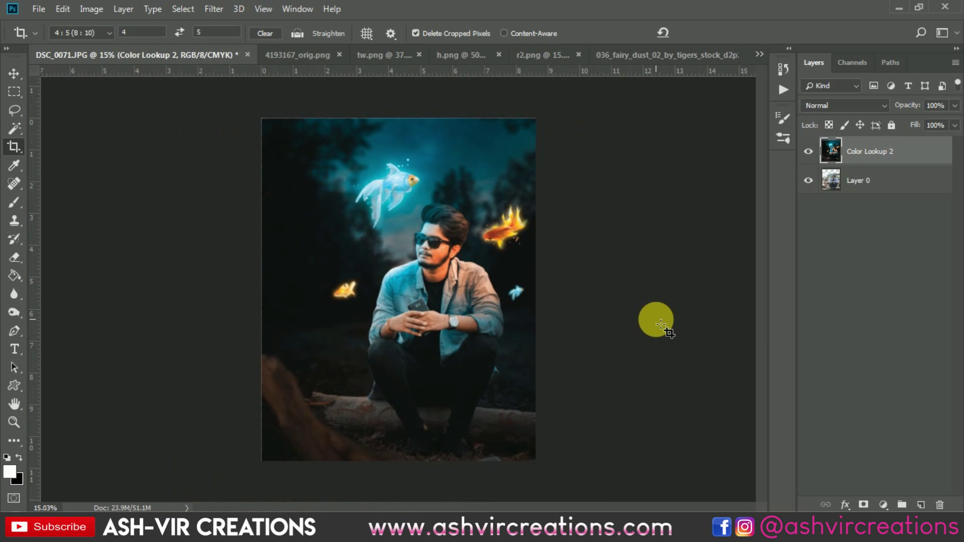